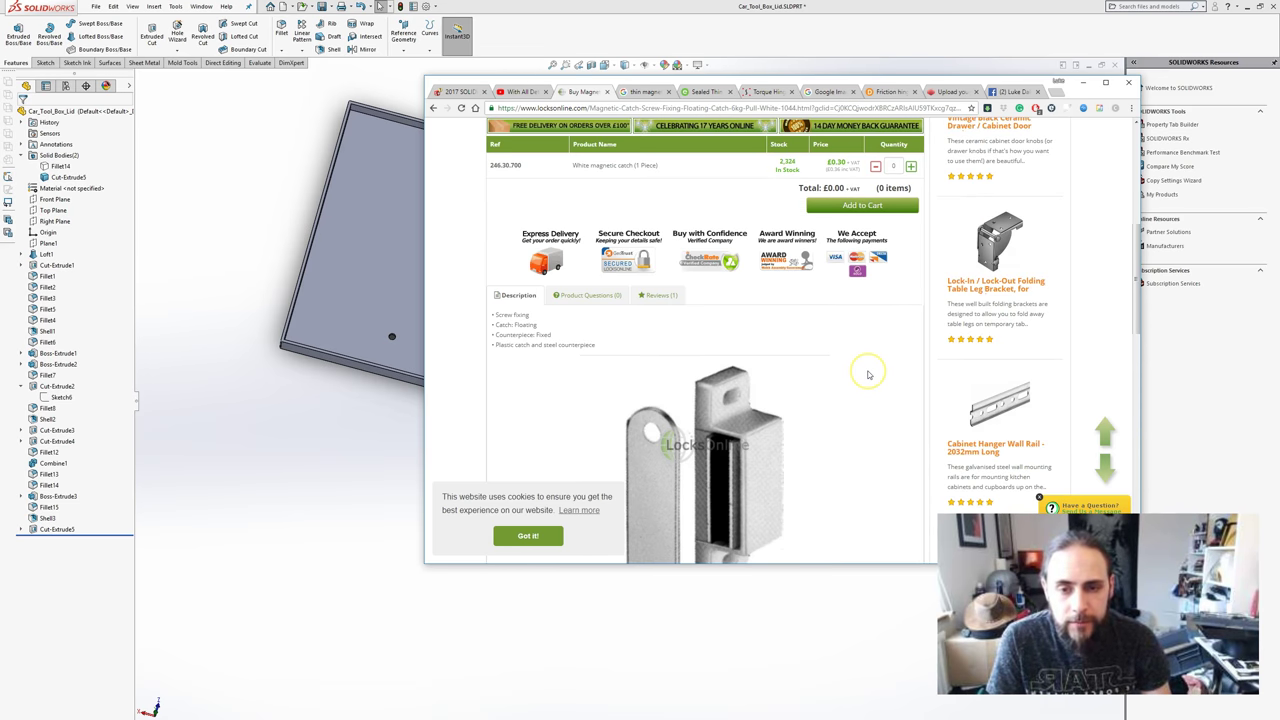
- Scroll the LocksOnline page to the catch's dimension drawing (12, 35, 45, 17, 9.5 mm)
{"action": "scroll", "coordinate": [868, 374], "scroll_direction": "down", "scroll_amount": 2}
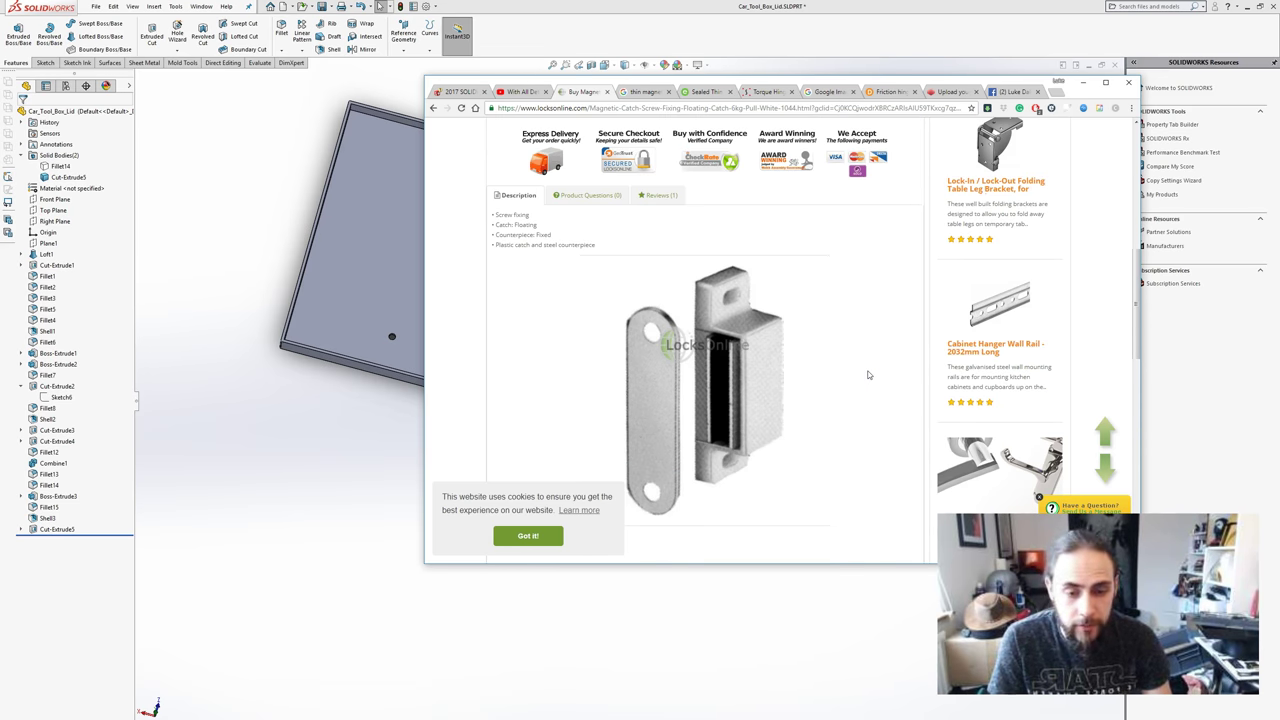
{"action": "scroll", "coordinate": [868, 374], "scroll_direction": "down", "scroll_amount": 2}
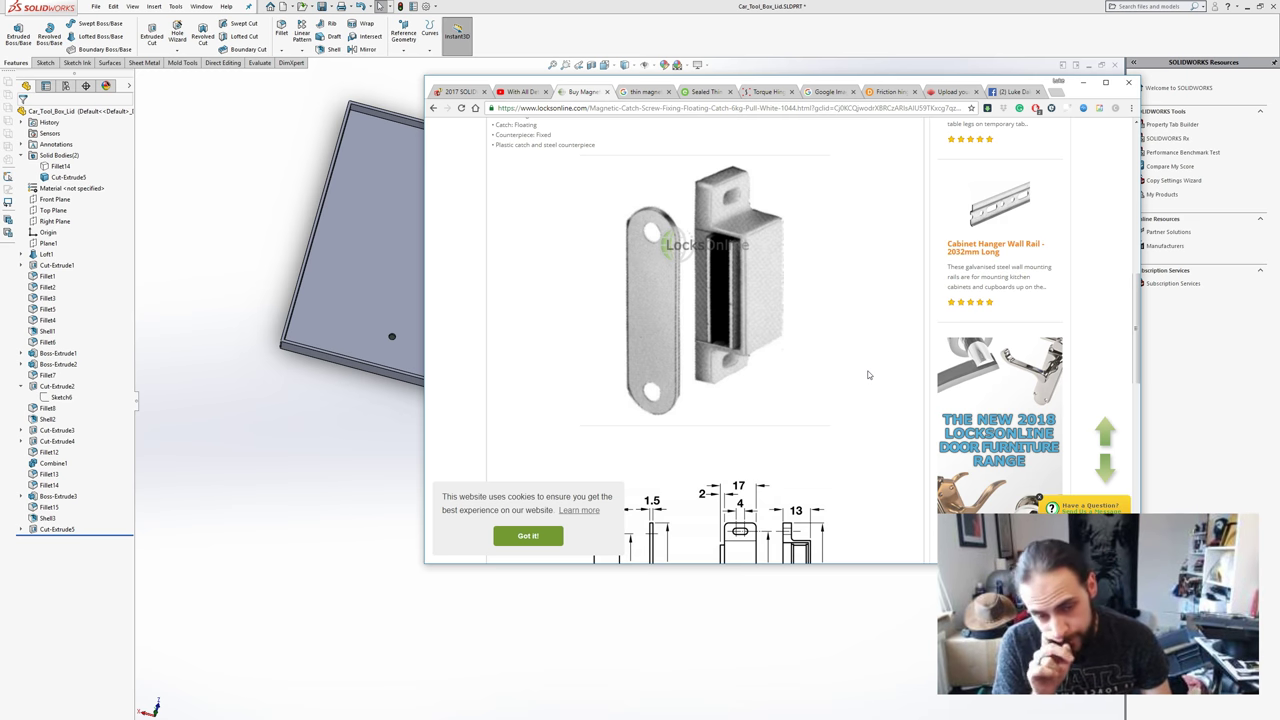
{"action": "scroll", "coordinate": [855, 365], "scroll_direction": "up", "scroll_amount": 3}
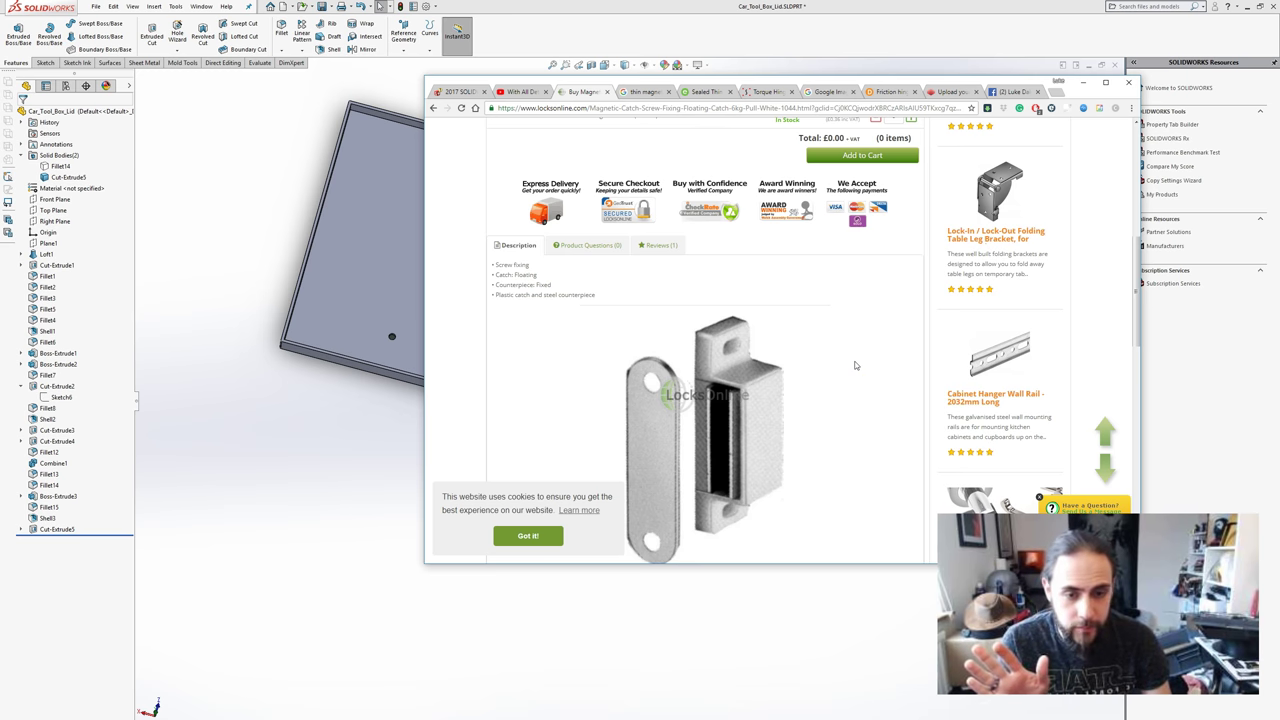
{"action": "scroll", "coordinate": [855, 365], "scroll_direction": "down", "scroll_amount": 3}
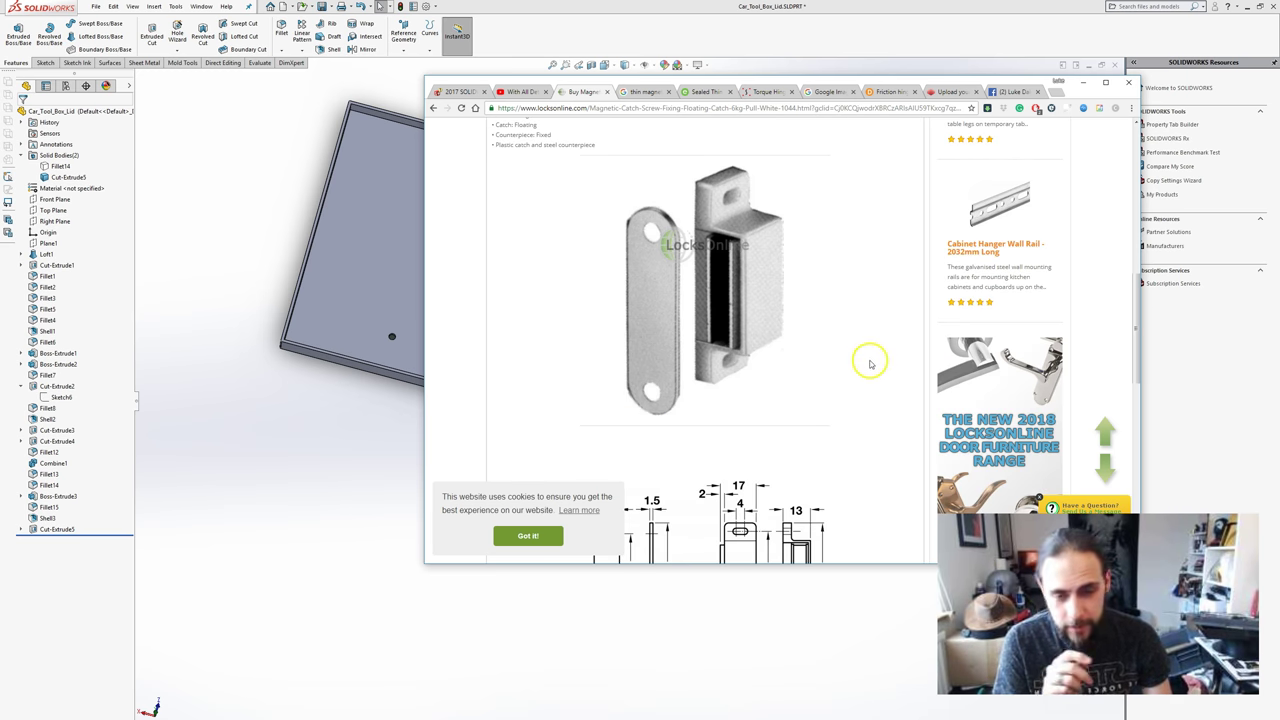
{"action": "scroll", "coordinate": [838, 268], "scroll_direction": "up", "scroll_amount": 6}
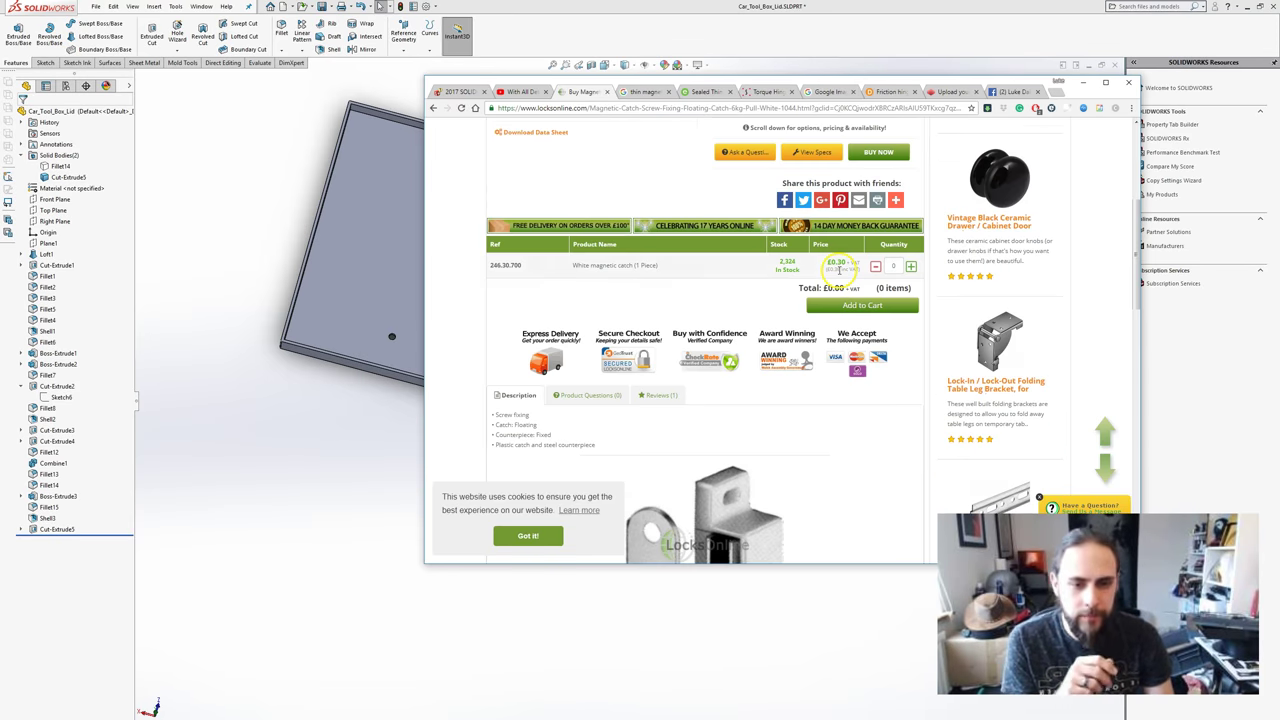
{"action": "scroll", "coordinate": [838, 268], "scroll_direction": "up", "scroll_amount": 6}
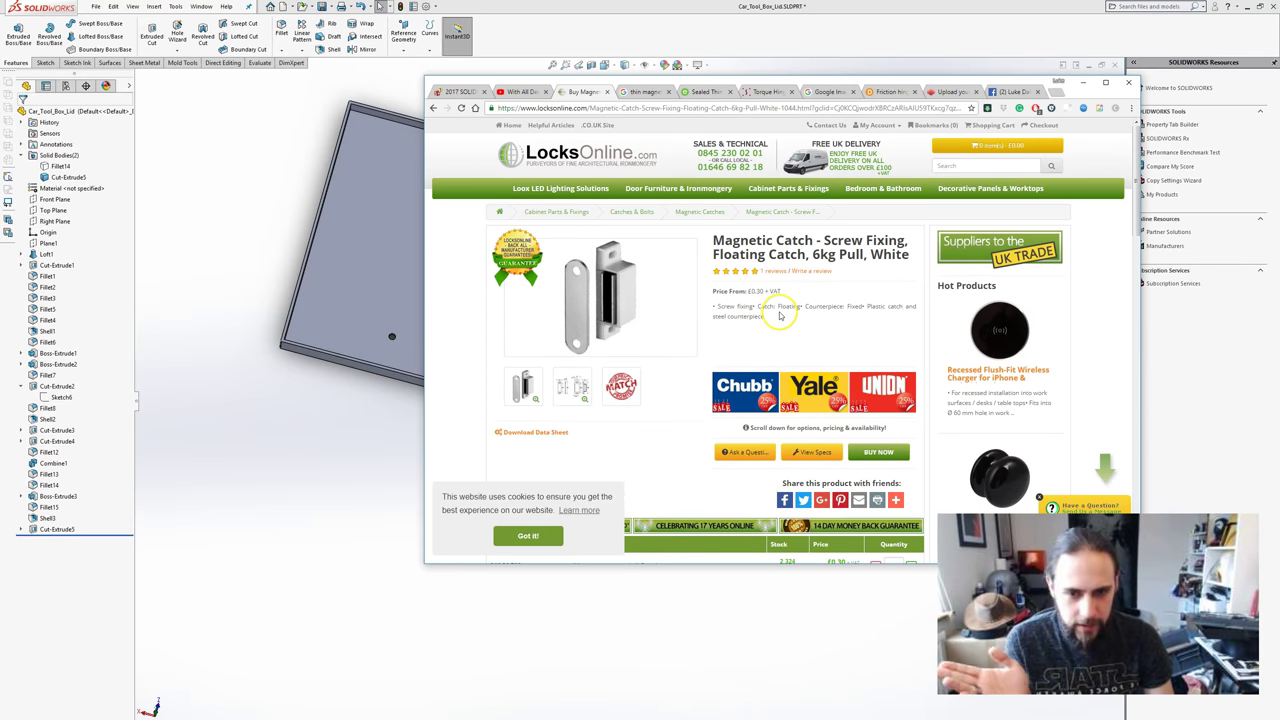
{"action": "scroll", "coordinate": [780, 316], "scroll_direction": "down", "scroll_amount": 12}
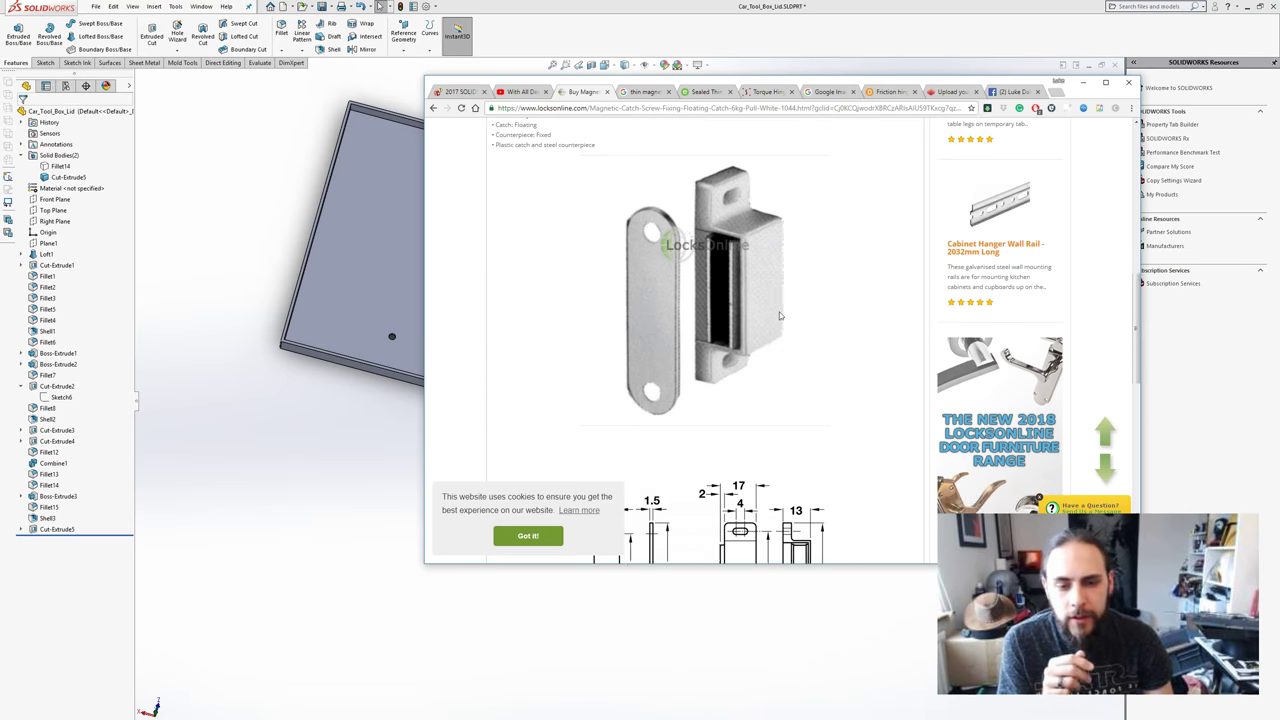
{"action": "scroll", "coordinate": [715, 292], "scroll_direction": "down", "scroll_amount": 5}
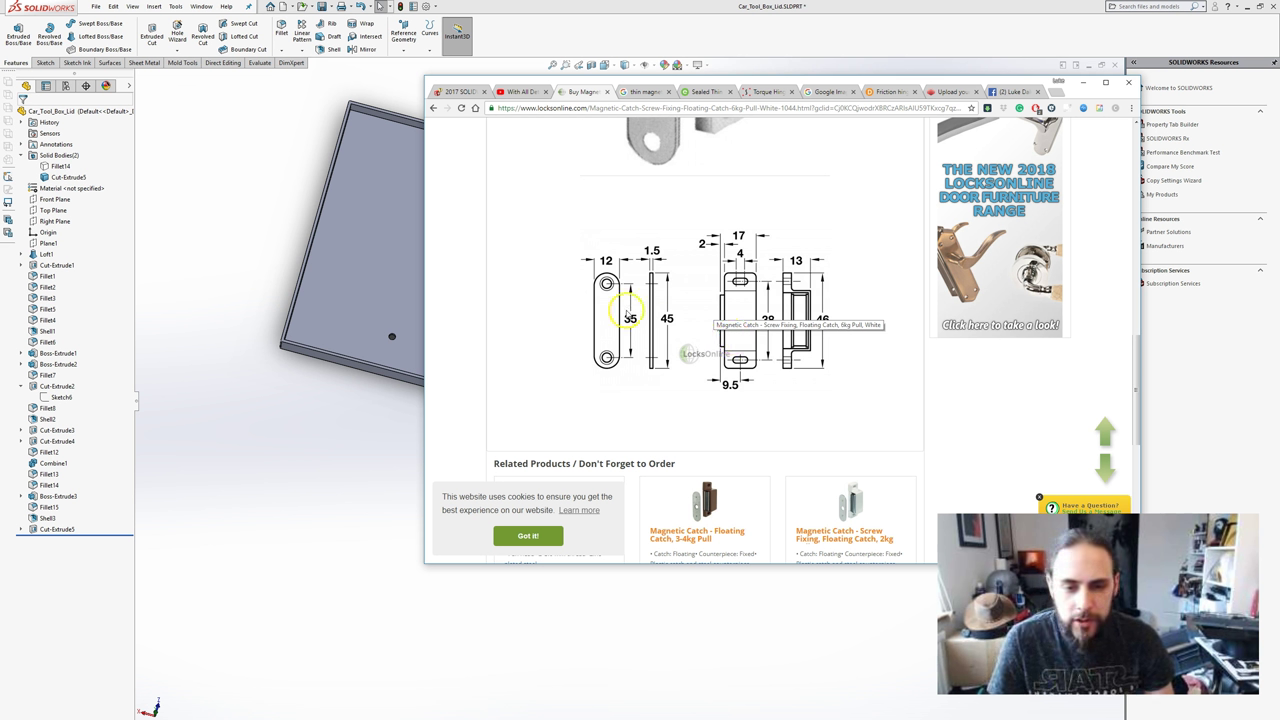
- Create a new blank part and start an extrusion sketch on the Front Plane
{"action": "left_click", "coordinate": [243, 448]}
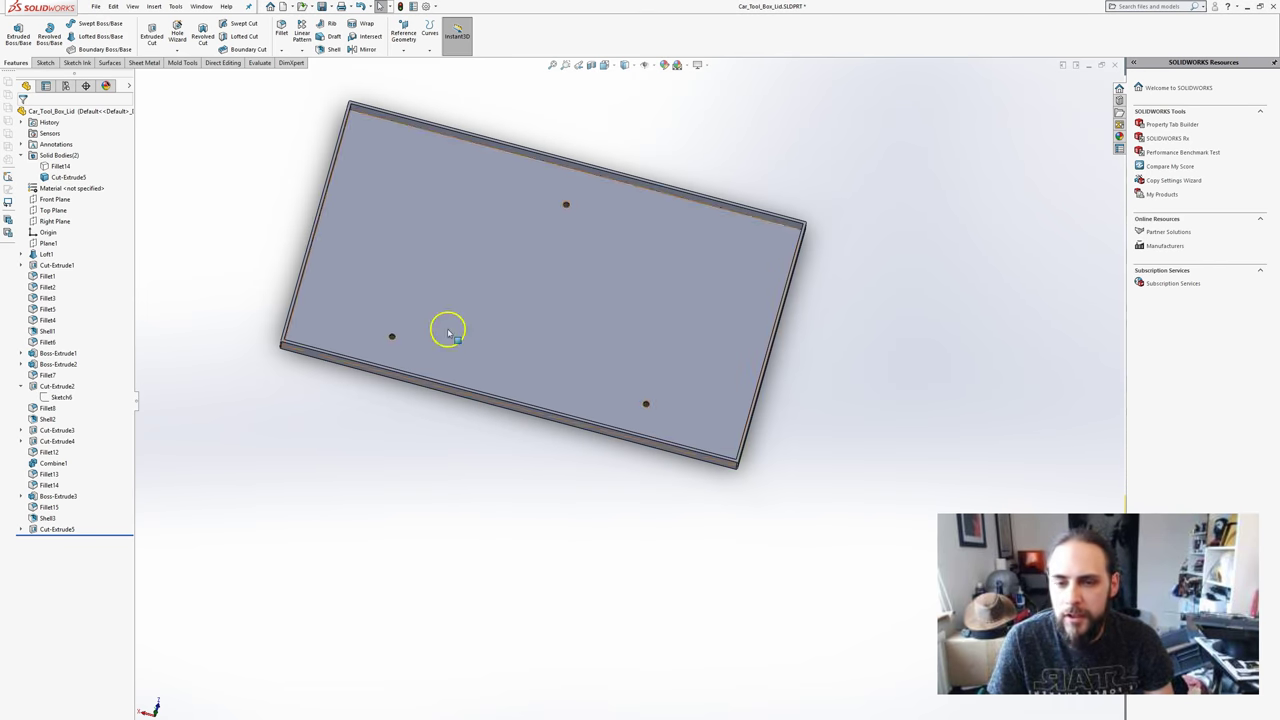
{"action": "middle_click_drag", "start_coordinate": [448, 330], "coordinate": [434, 277]}
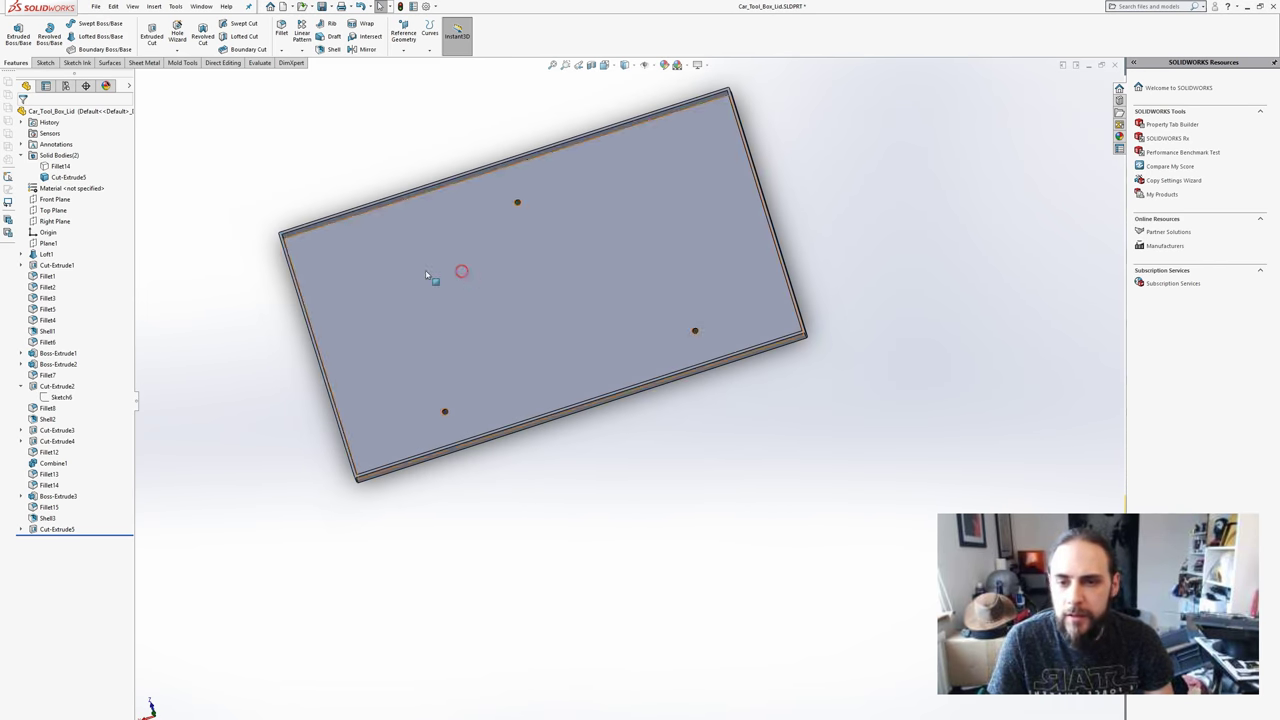
{"action": "left_click", "coordinate": [96, 6]}
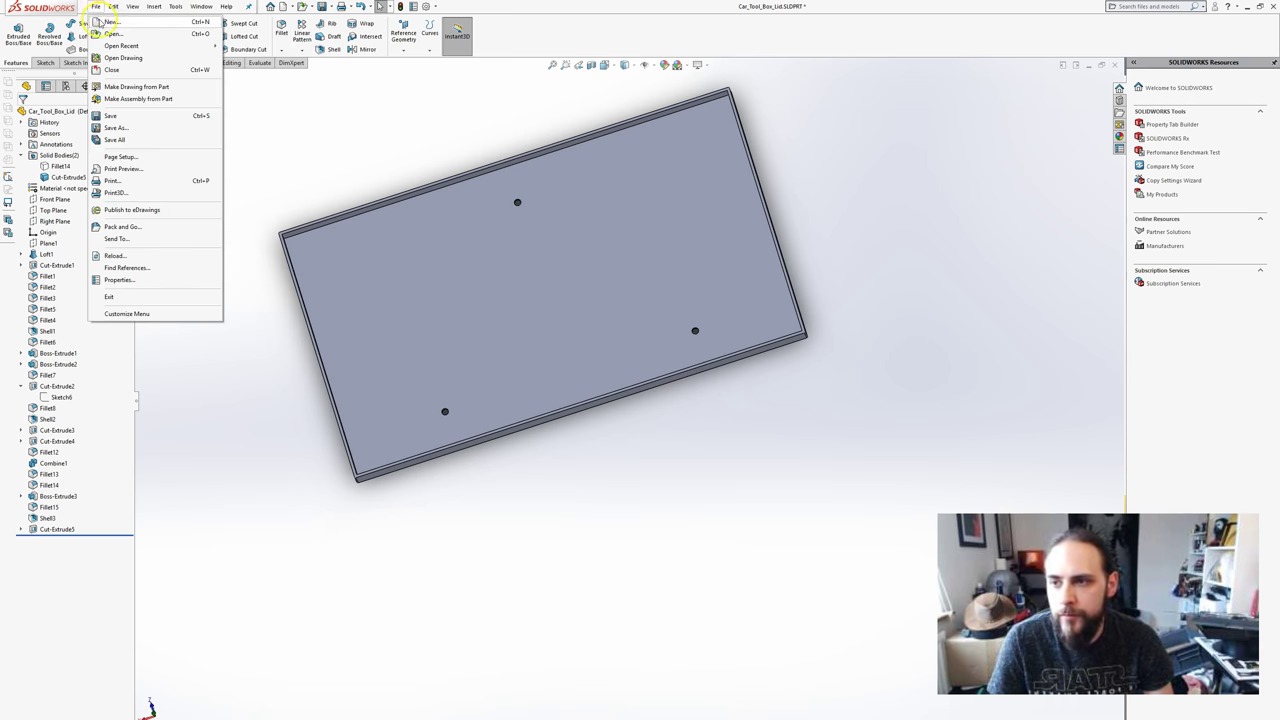
{"action": "left_click", "coordinate": [105, 23]}
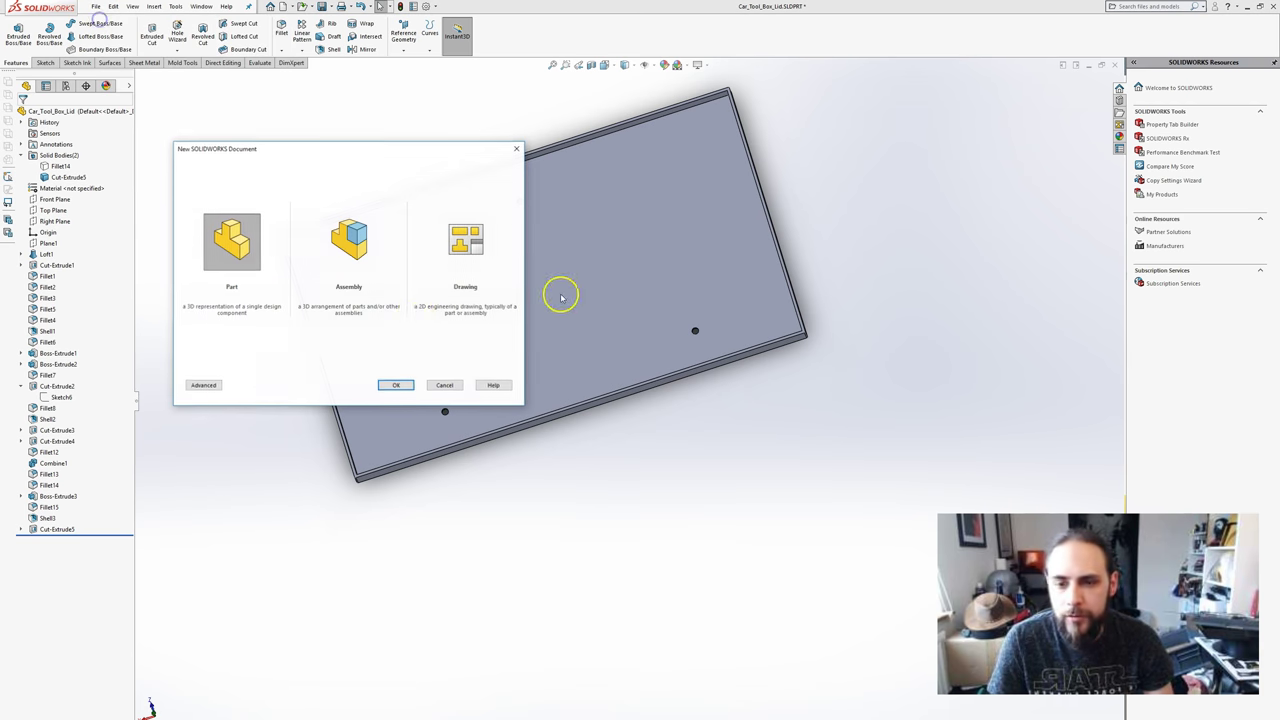
{"action": "double_click", "coordinate": [237, 241]}
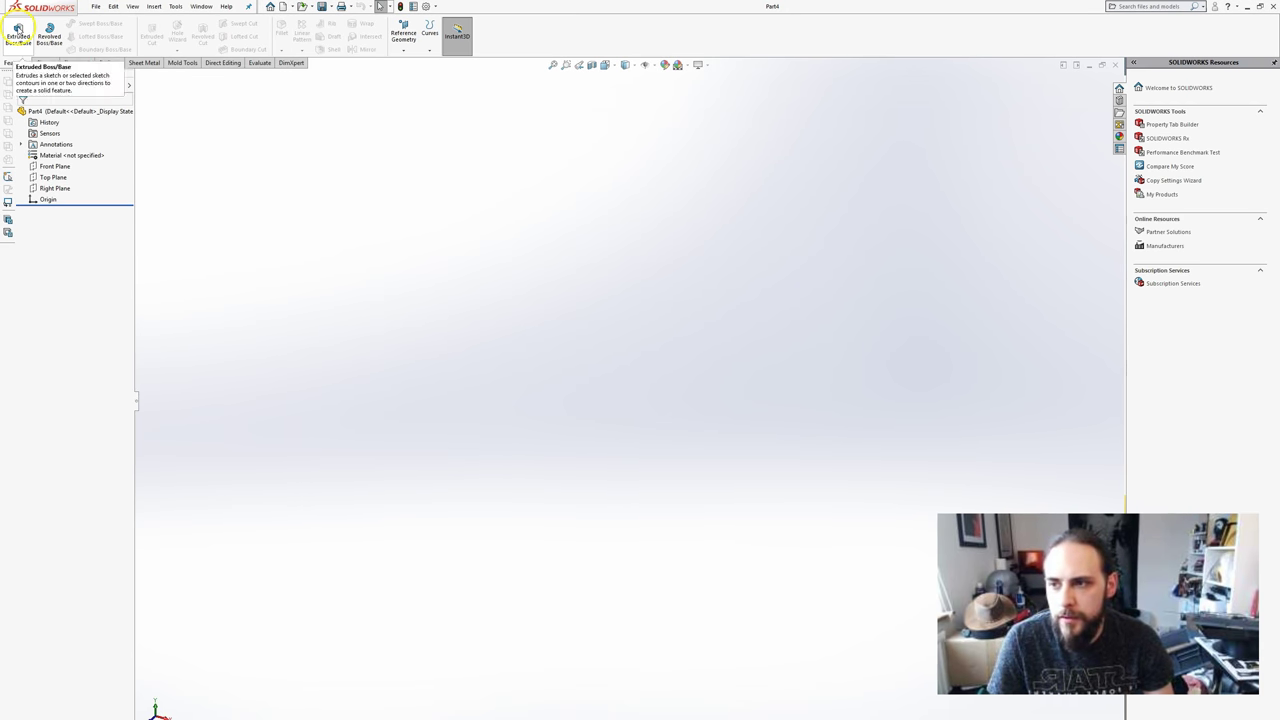
{"action": "left_click", "coordinate": [18, 34]}
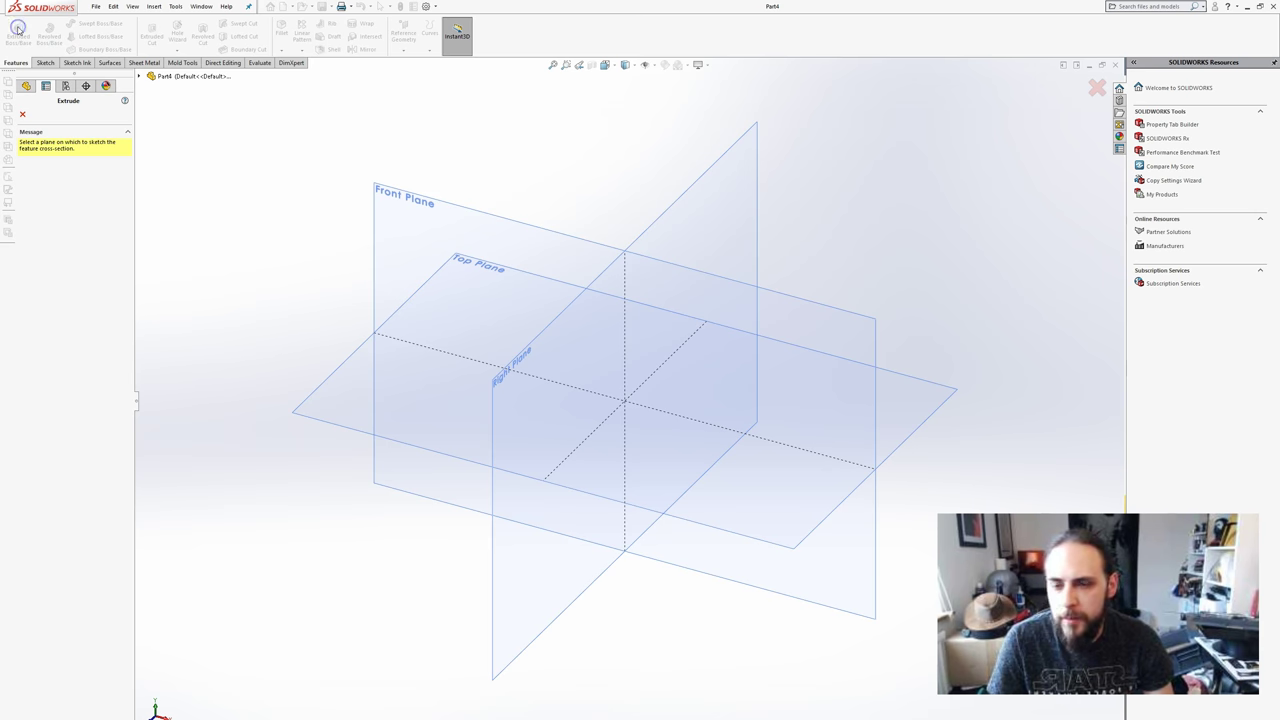
{"action": "left_click", "coordinate": [541, 244]}
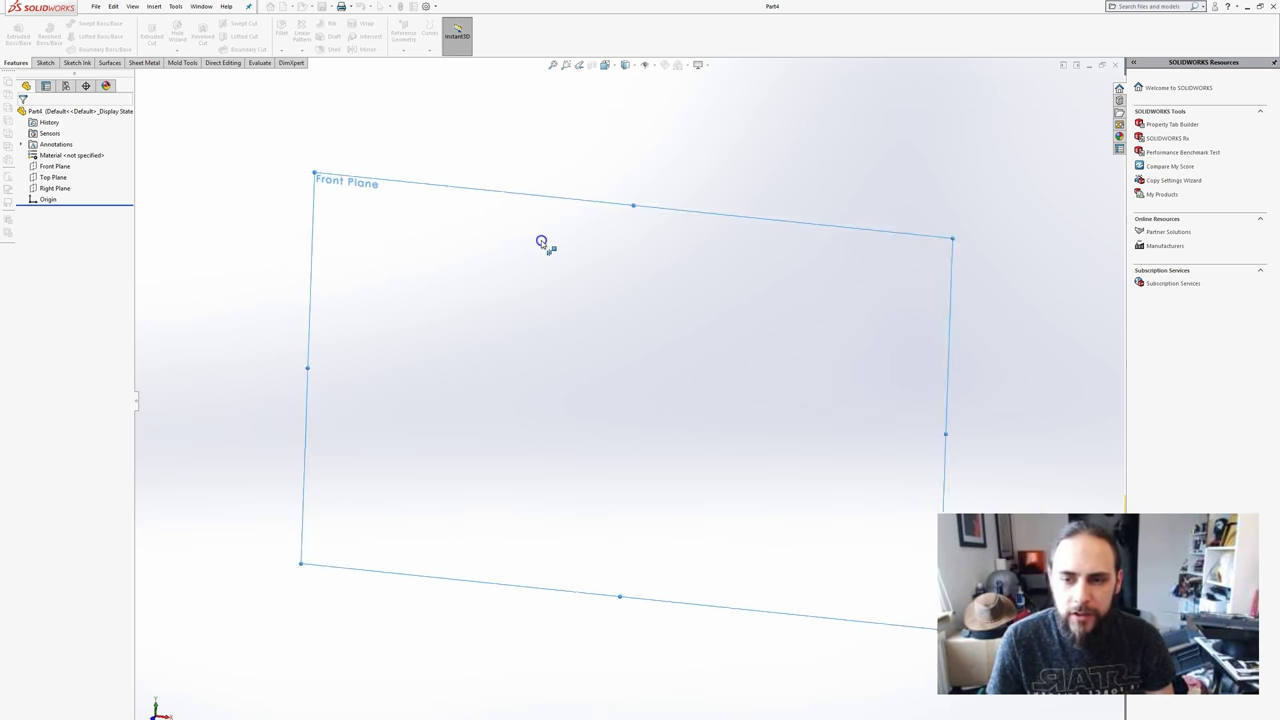
- Insert the LocksOnline dimension diagram jpg as a sketch picture
{"action": "left_click", "coordinate": [155, 7]}
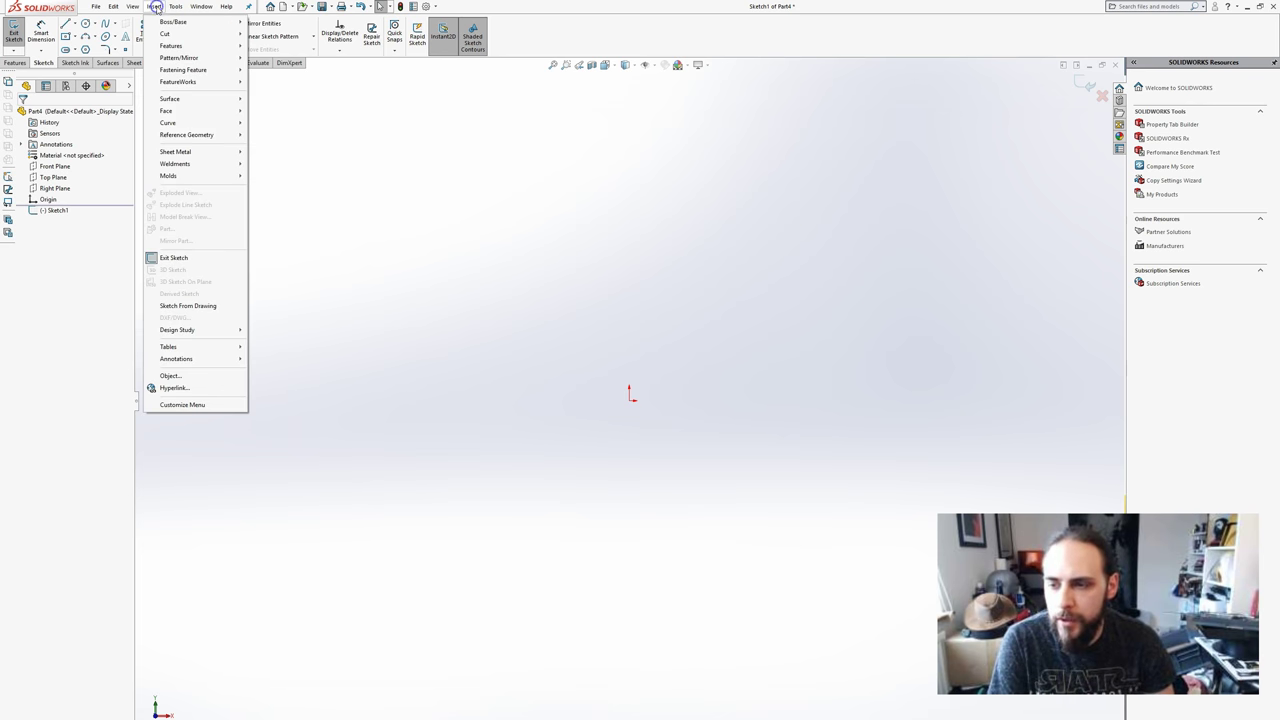
{"action": "mouse_move", "coordinate": [175, 7]}
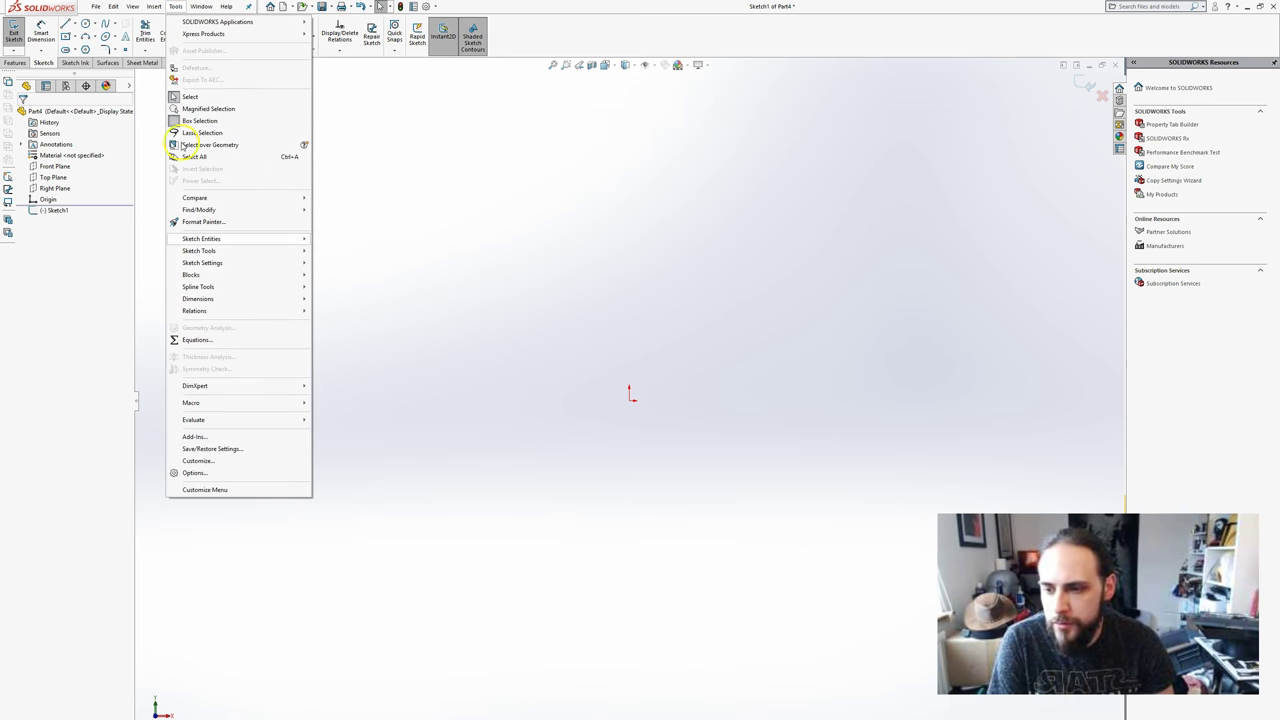
{"action": "mouse_move", "coordinate": [206, 250]}
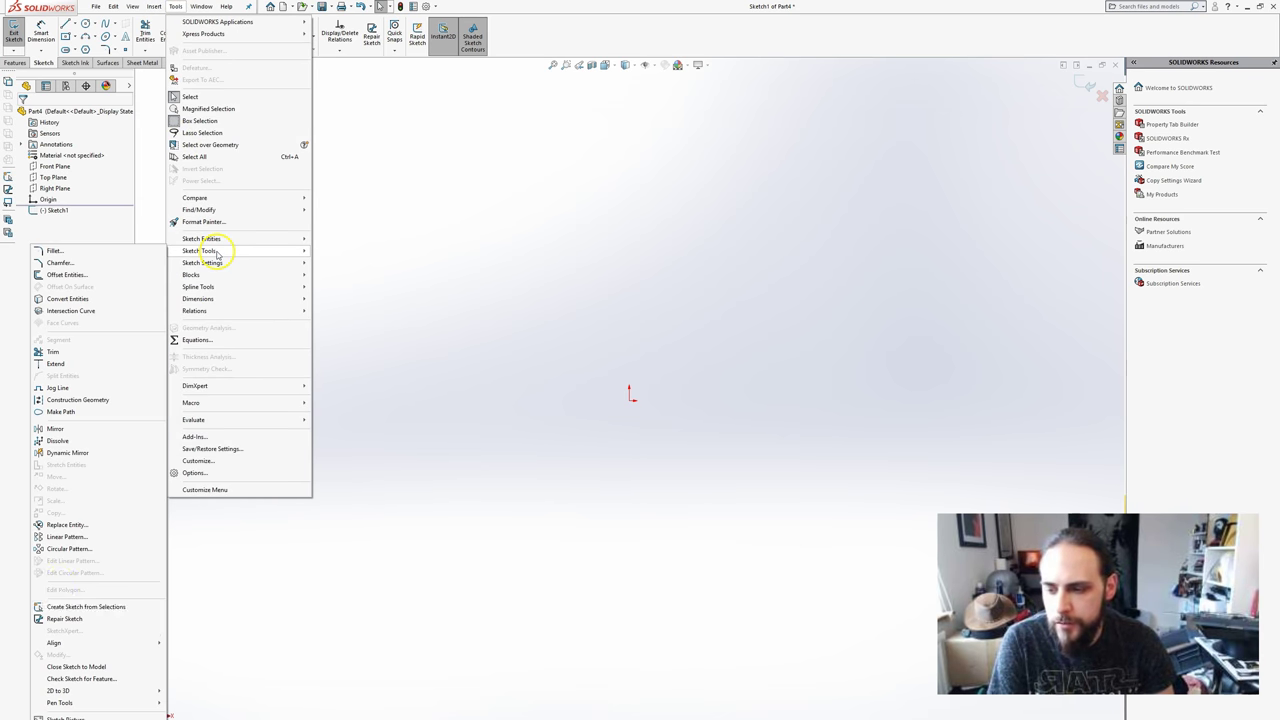
{"action": "left_click", "coordinate": [65, 716]}
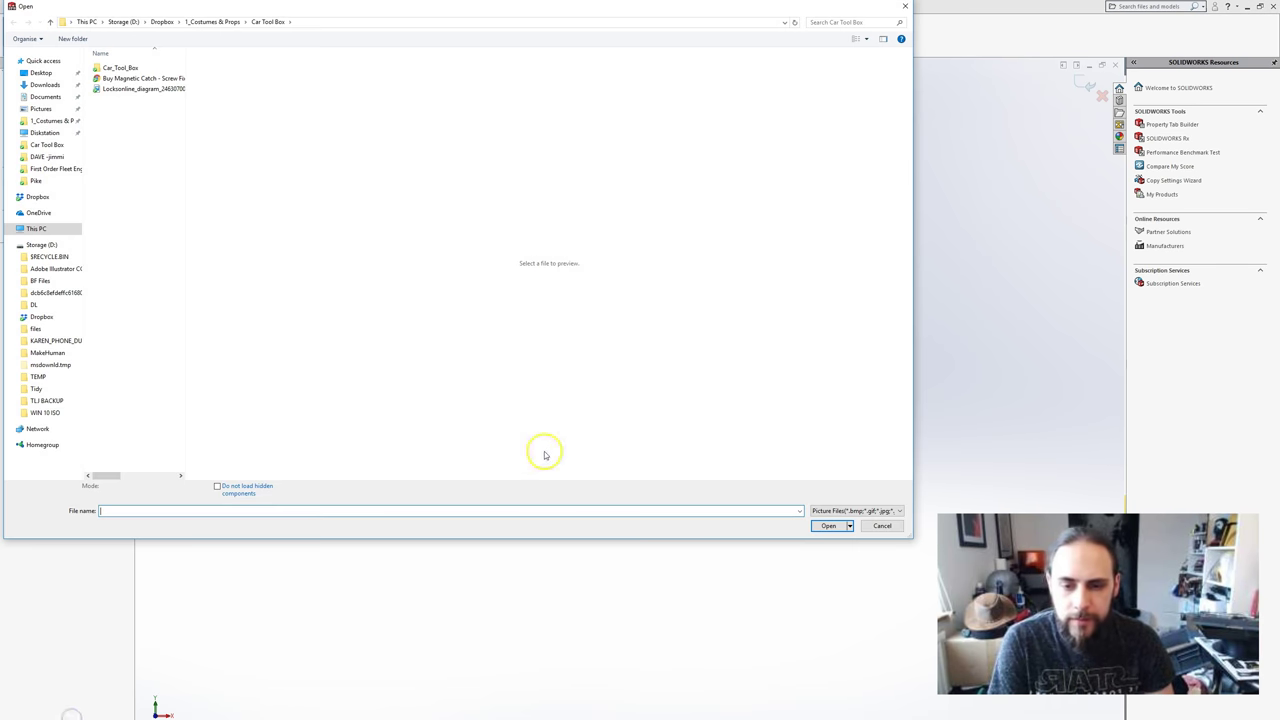
{"action": "left_click", "coordinate": [150, 89]}
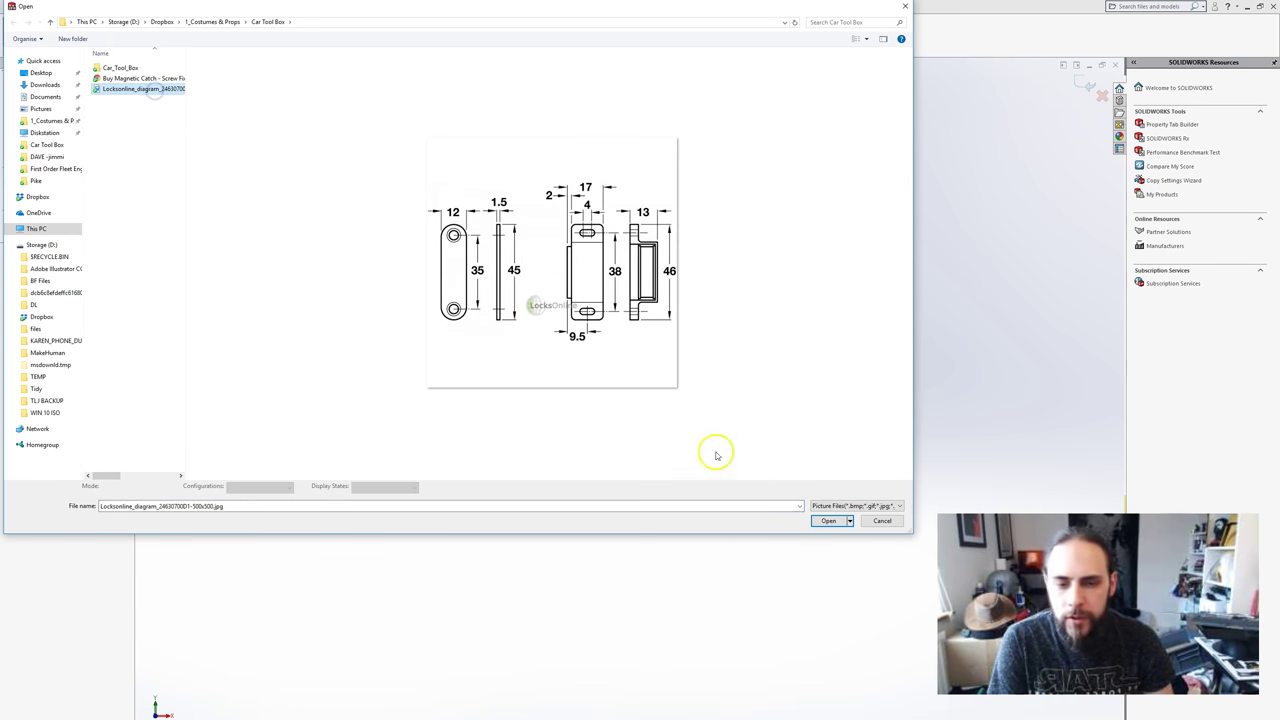
- Place the diagram and scale it by setting a scale line along the plate to 46
{"action": "left_click", "coordinate": [826, 522]}
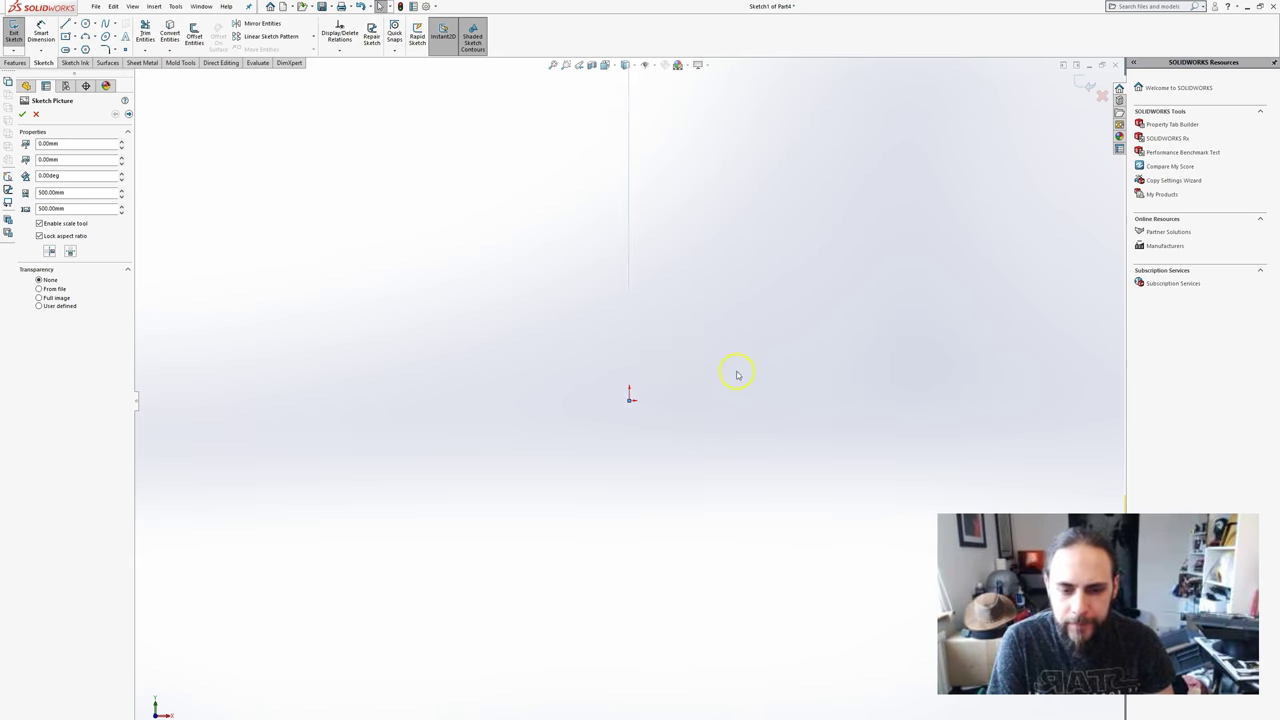
{"action": "left_click_drag", "start_coordinate": [740, 391], "coordinate": [640, 410]}
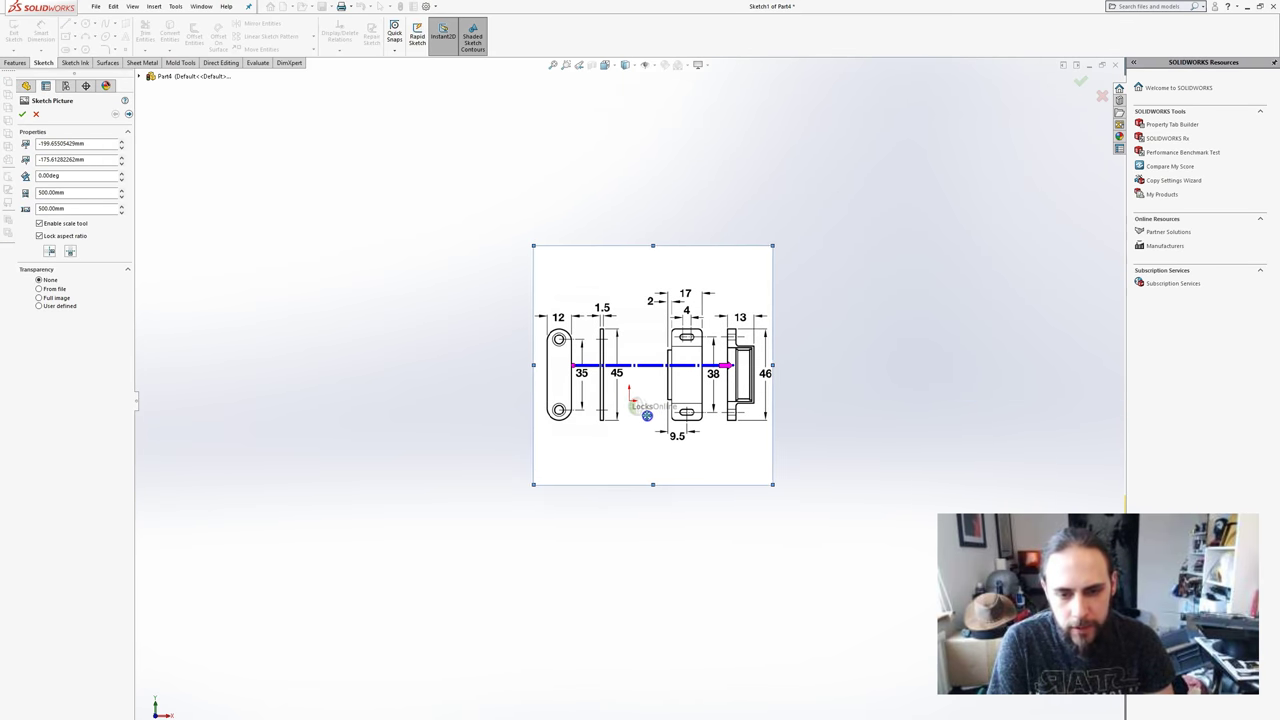
{"action": "scroll", "coordinate": [612, 388], "scroll_direction": "down", "scroll_amount": 5}
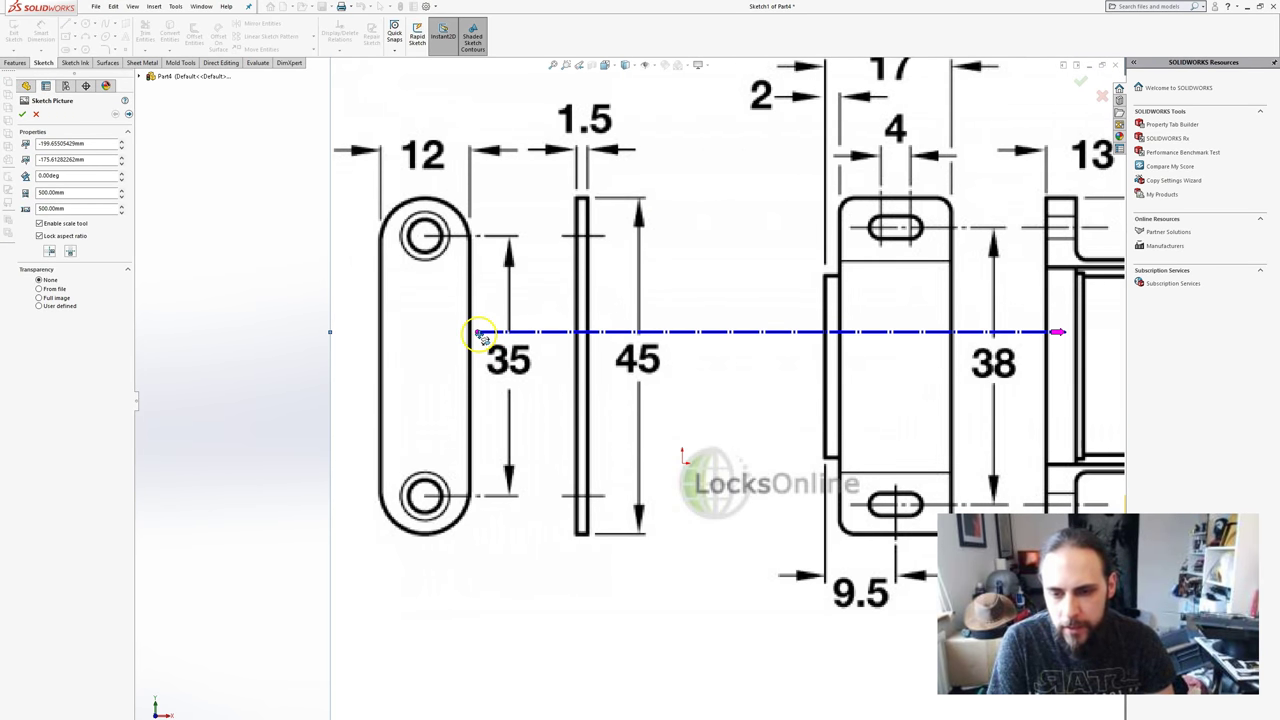
{"action": "left_click_drag", "start_coordinate": [474, 334], "coordinate": [585, 537]}
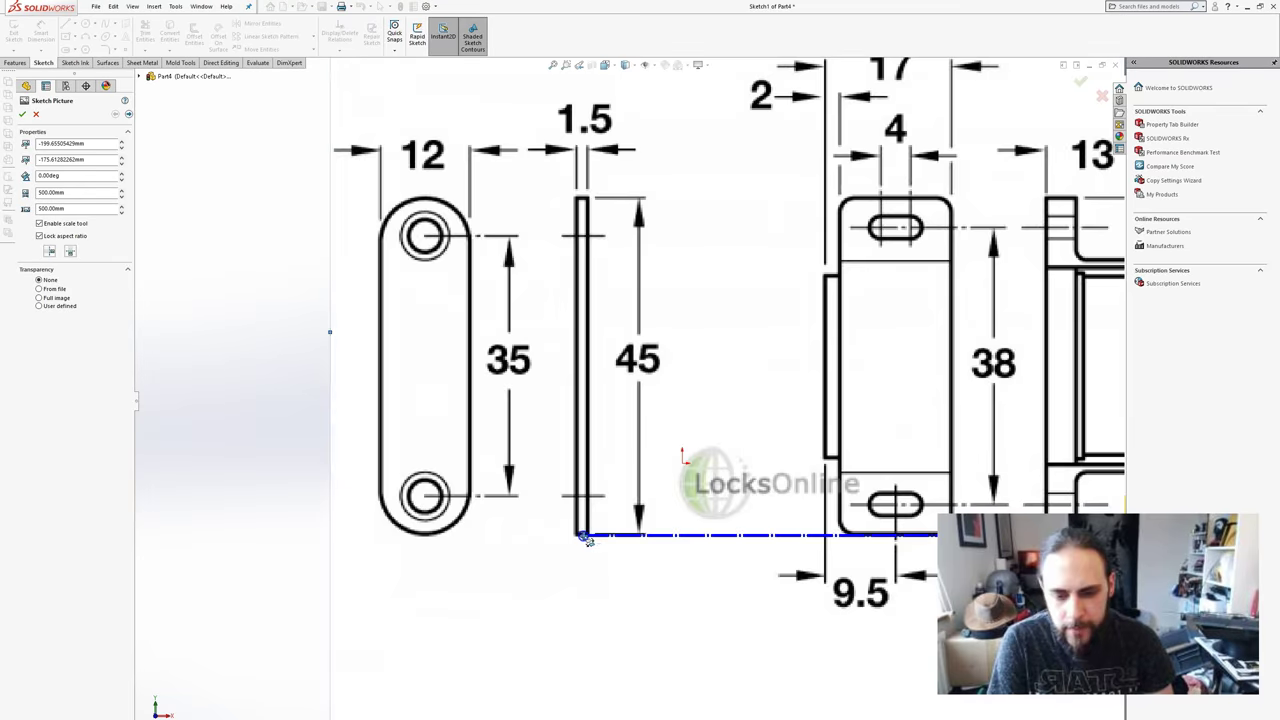
{"action": "scroll", "coordinate": [690, 545], "scroll_direction": "up", "scroll_amount": 4}
{"action": "scroll", "coordinate": [829, 451], "scroll_direction": "down", "scroll_amount": 2}
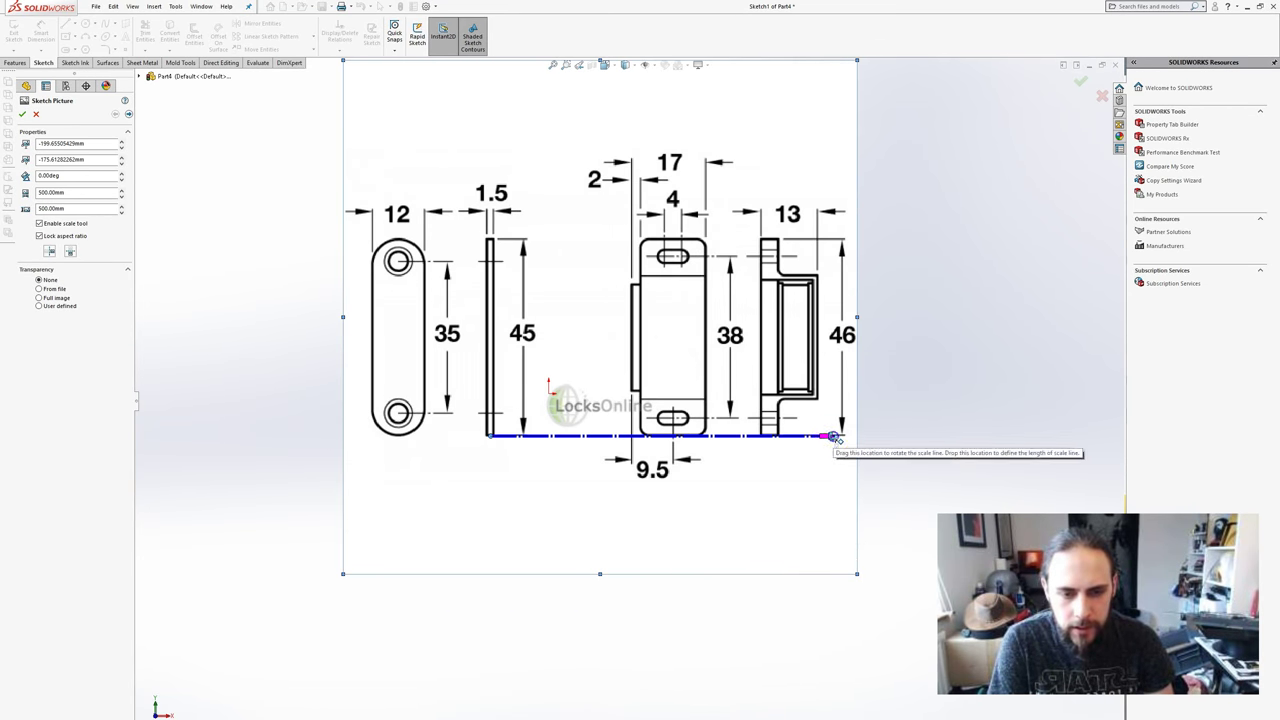
{"action": "left_click_drag", "start_coordinate": [834, 445], "coordinate": [490, 240]}
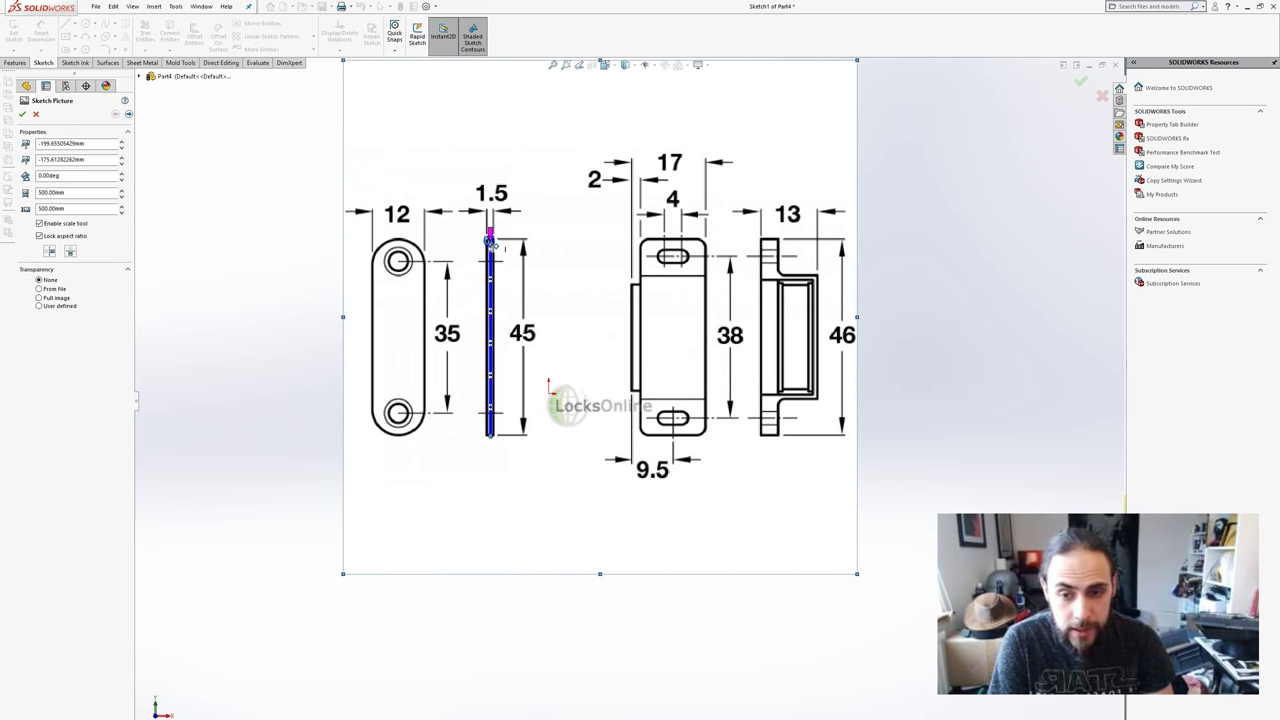
{"action": "left_click", "coordinate": [491, 243]}
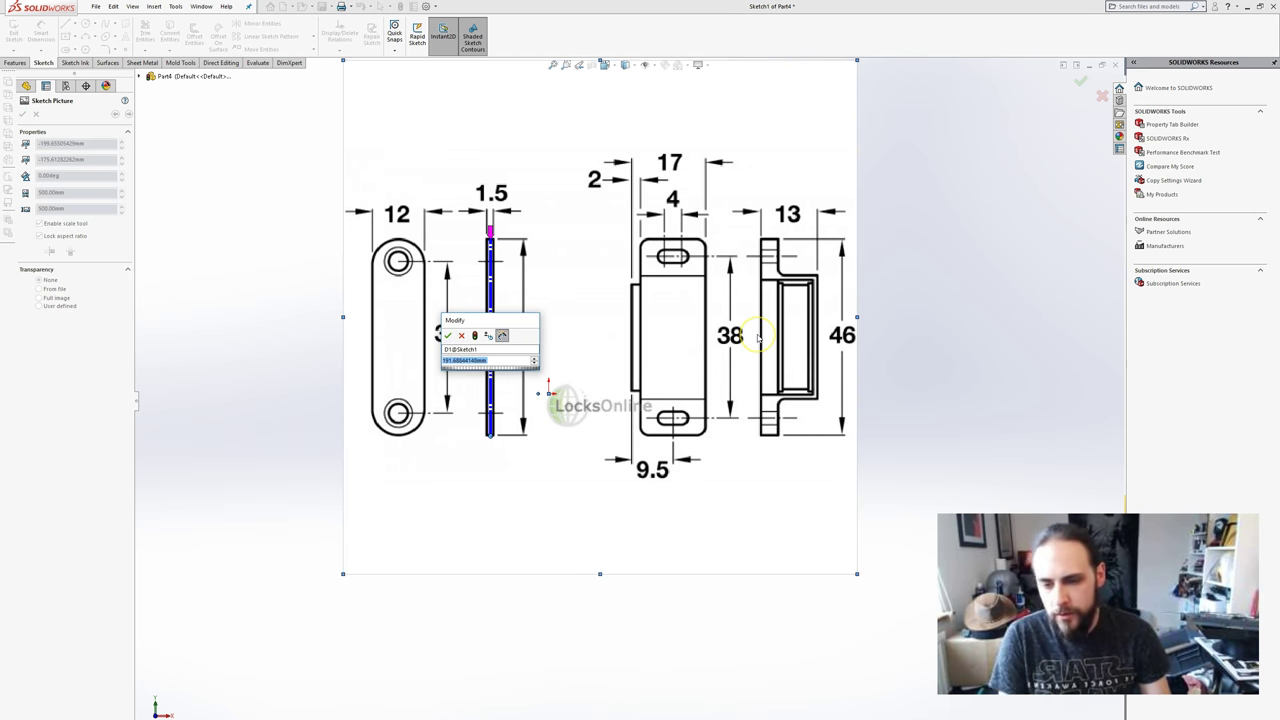
{"action": "type", "text": "46m"}
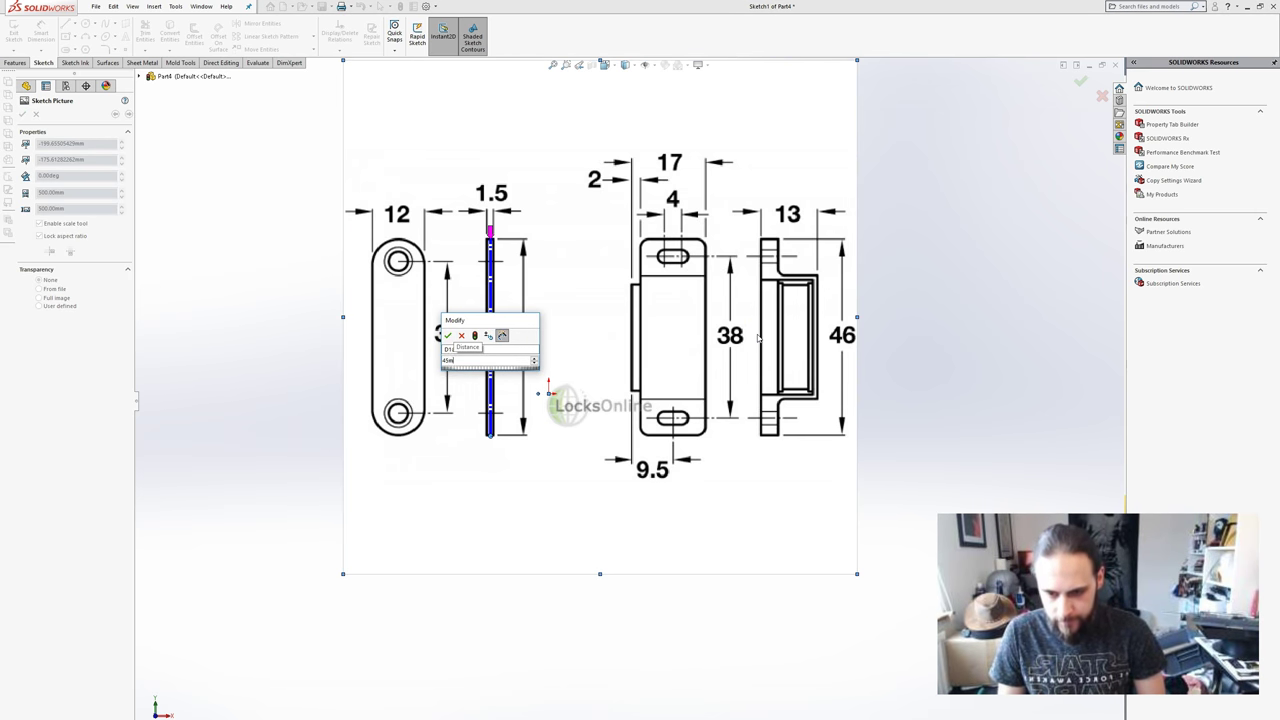
{"action": "key", "text": "Return"}
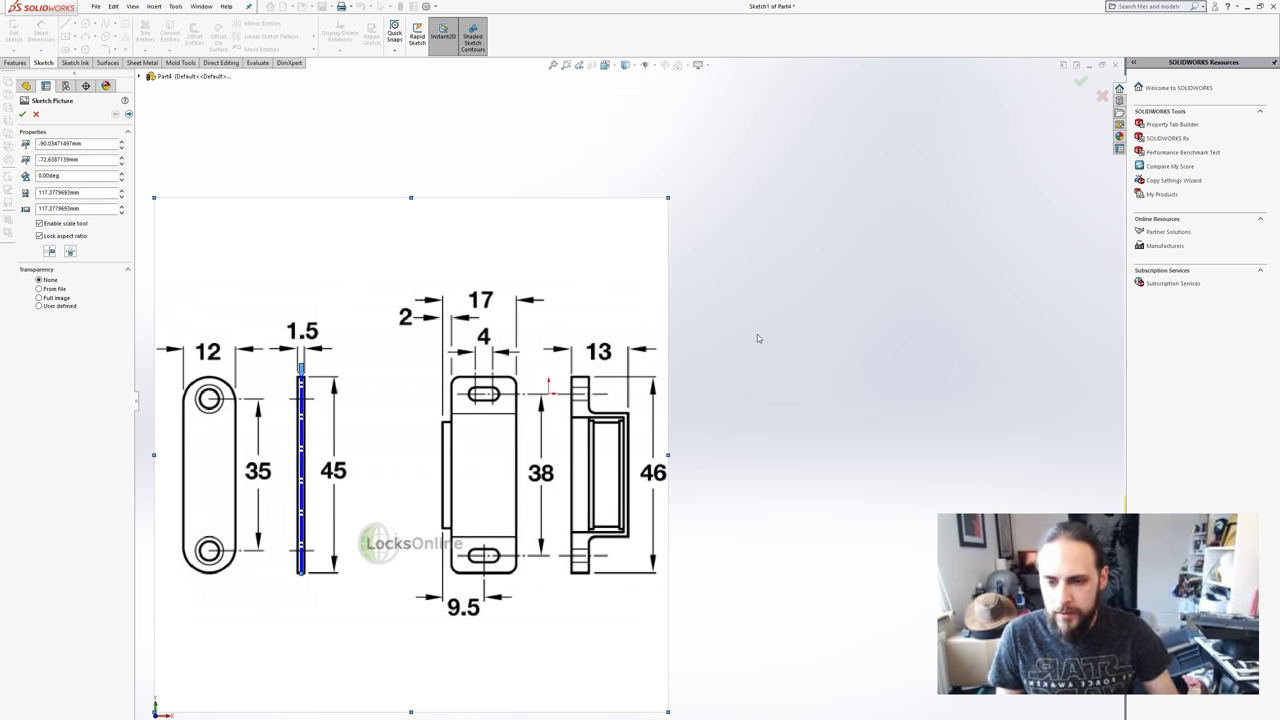
- Drag the scaled picture right and up so it sits around the sketch origin
{"action": "mouse_move", "coordinate": [380, 371]}
{"action": "left_mouse_down"}
{"action": "mouse_move", "coordinate": [509, 434]}
{"action": "mouse_move", "coordinate": [569, 403]}
{"action": "mouse_move", "coordinate": [681, 400]}
{"action": "left_mouse_up"}
{"action": "scroll", "coordinate": [681, 400], "scroll_direction": "up", "scroll_amount": 6}
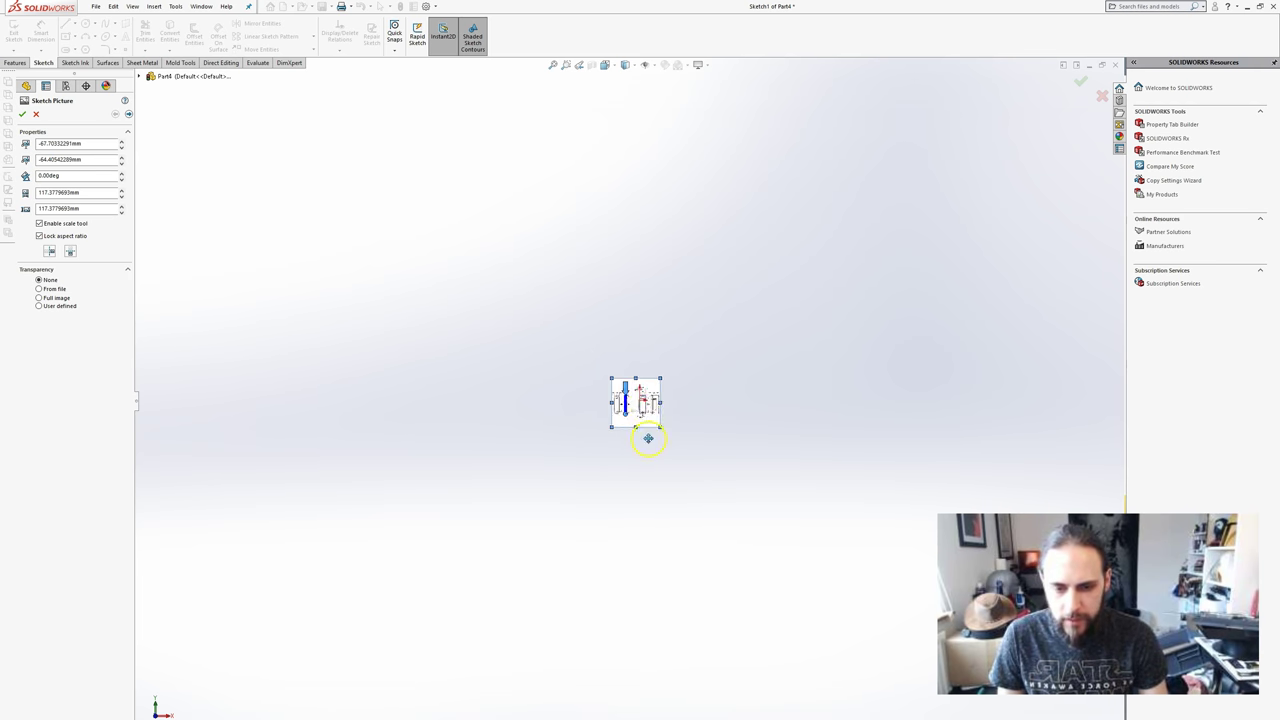
{"action": "scroll", "coordinate": [626, 386], "scroll_direction": "down", "scroll_amount": 6}
{"action": "left_click_drag", "start_coordinate": [669, 363], "coordinate": [792, 355]}
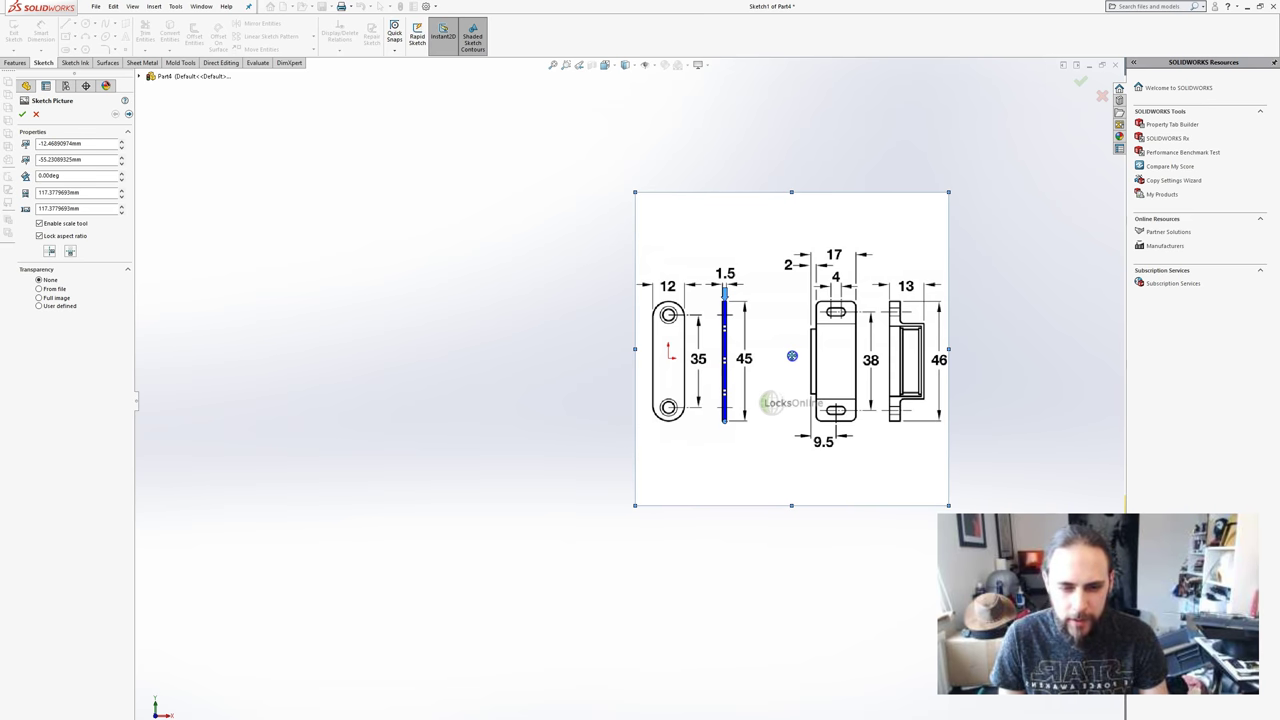
- Accept the sketch picture's size and position
{"action": "left_click", "coordinate": [22, 114]}
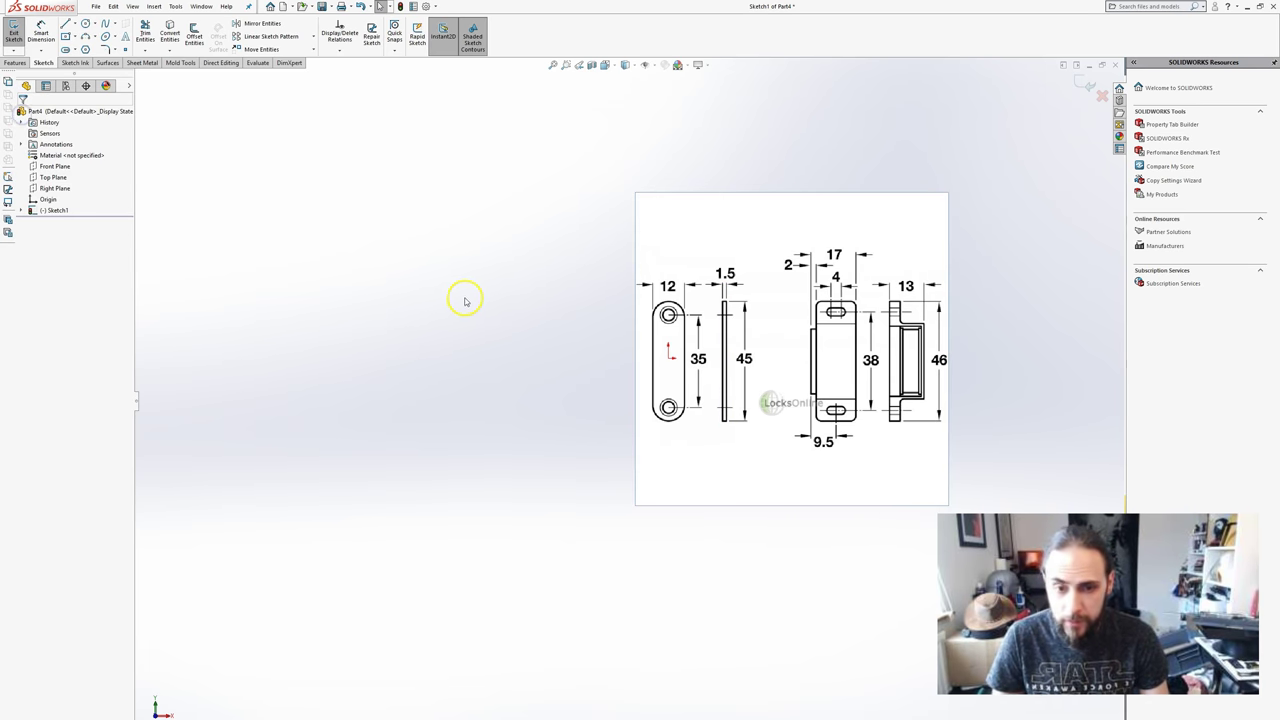
{"action": "scroll", "coordinate": [677, 323], "scroll_direction": "up", "scroll_amount": 3}
{"action": "scroll", "coordinate": [636, 465], "scroll_direction": "down", "scroll_amount": 5}
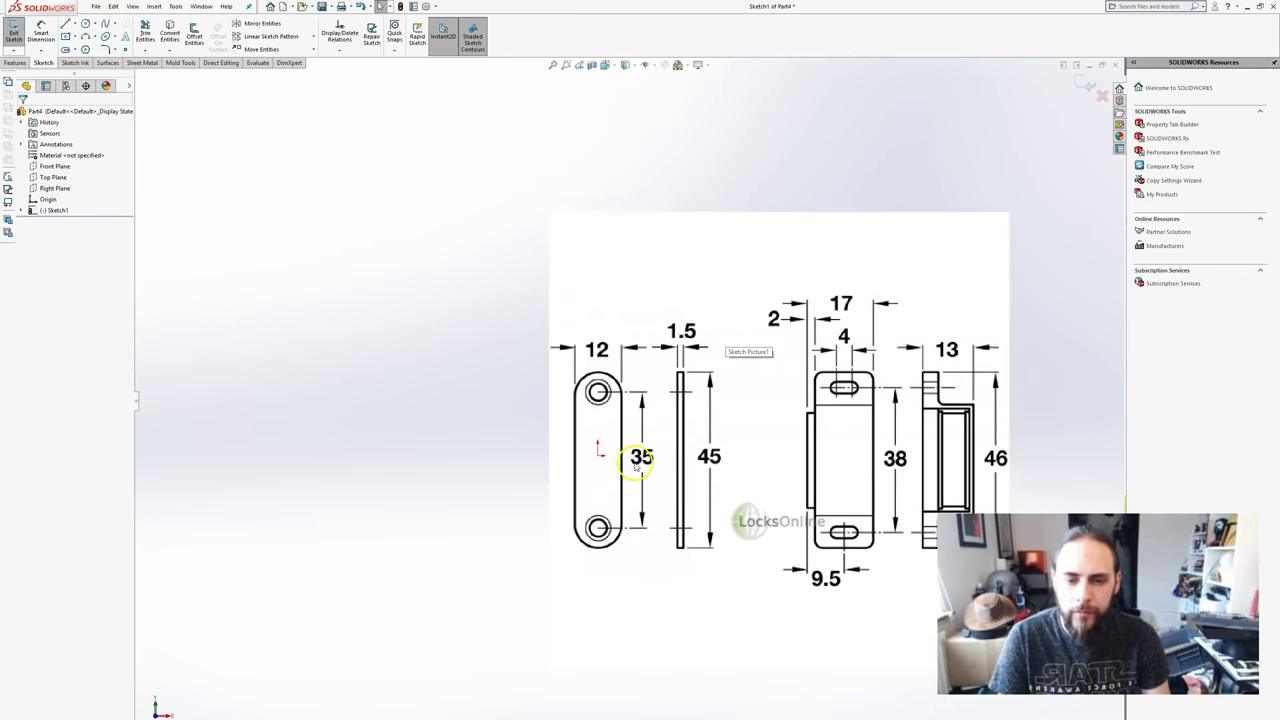
{"action": "scroll", "coordinate": [636, 465], "scroll_direction": "down", "scroll_amount": 2}
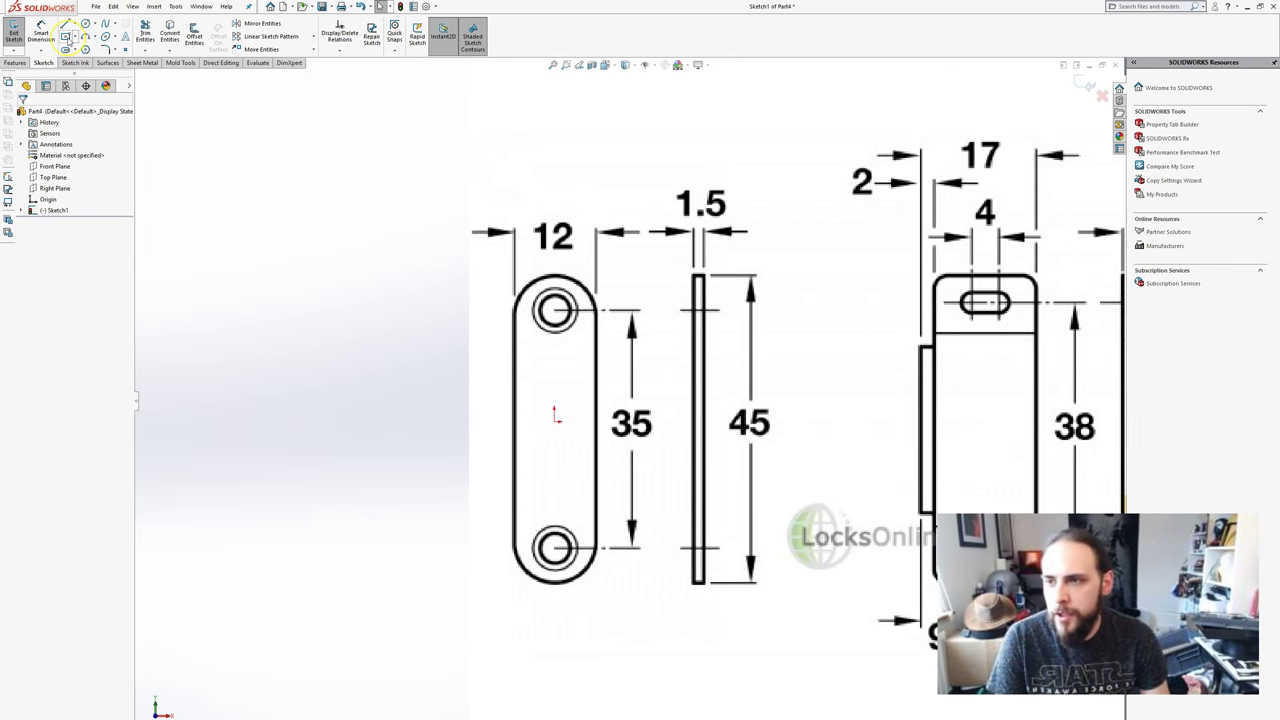
- Draw a center rectangle from the origin to the plate corner with width 12
{"action": "left_click", "coordinate": [66, 37]}
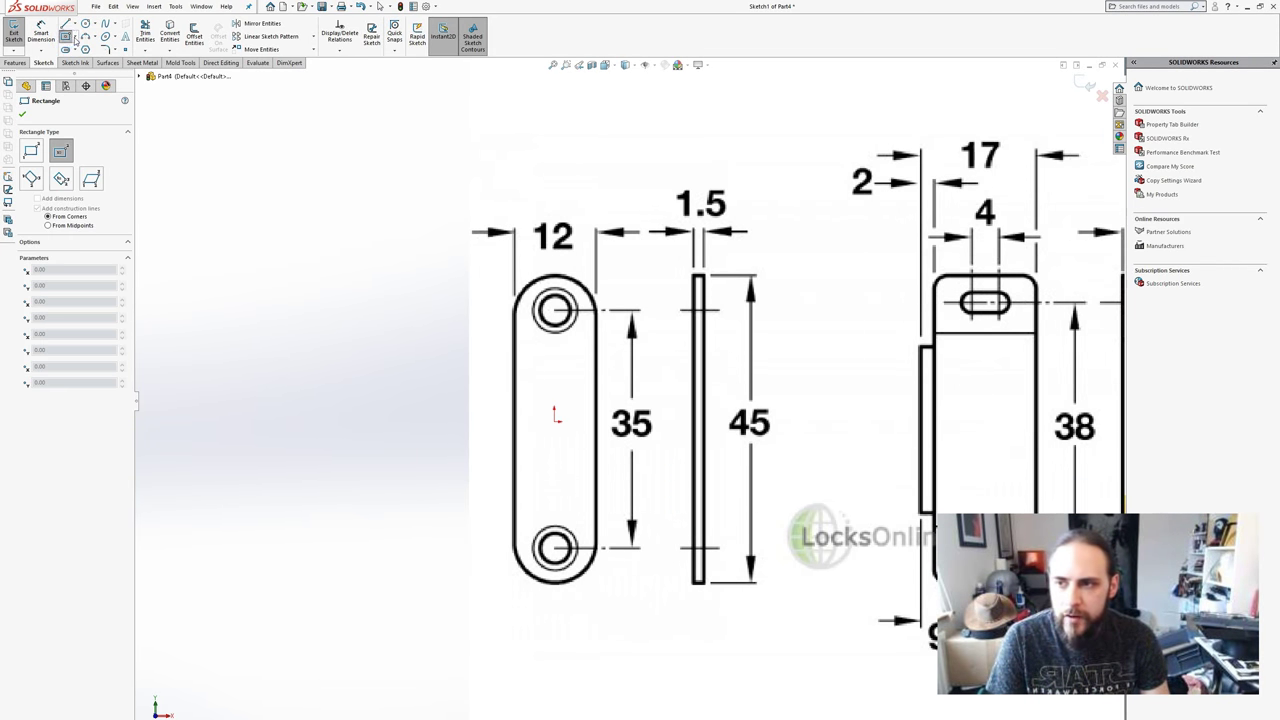
{"action": "left_click", "coordinate": [74, 40]}
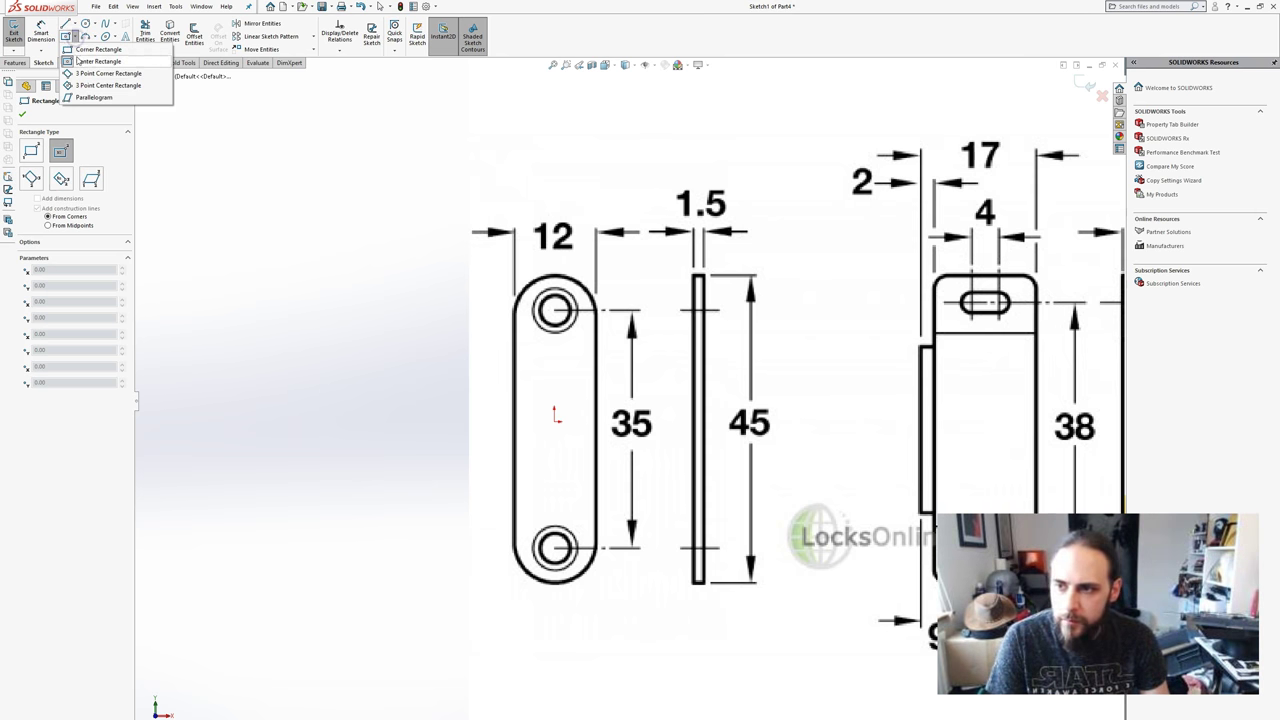
{"action": "left_click", "coordinate": [76, 61]}
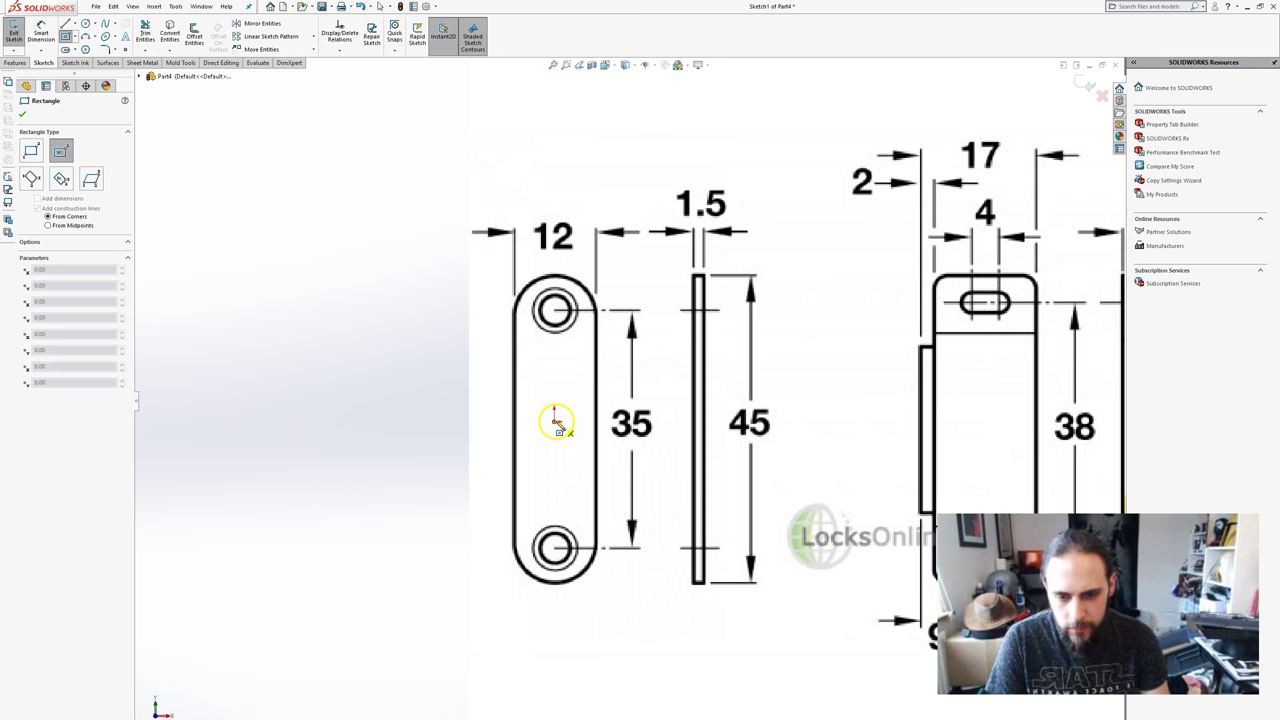
{"action": "left_click", "coordinate": [556, 421]}
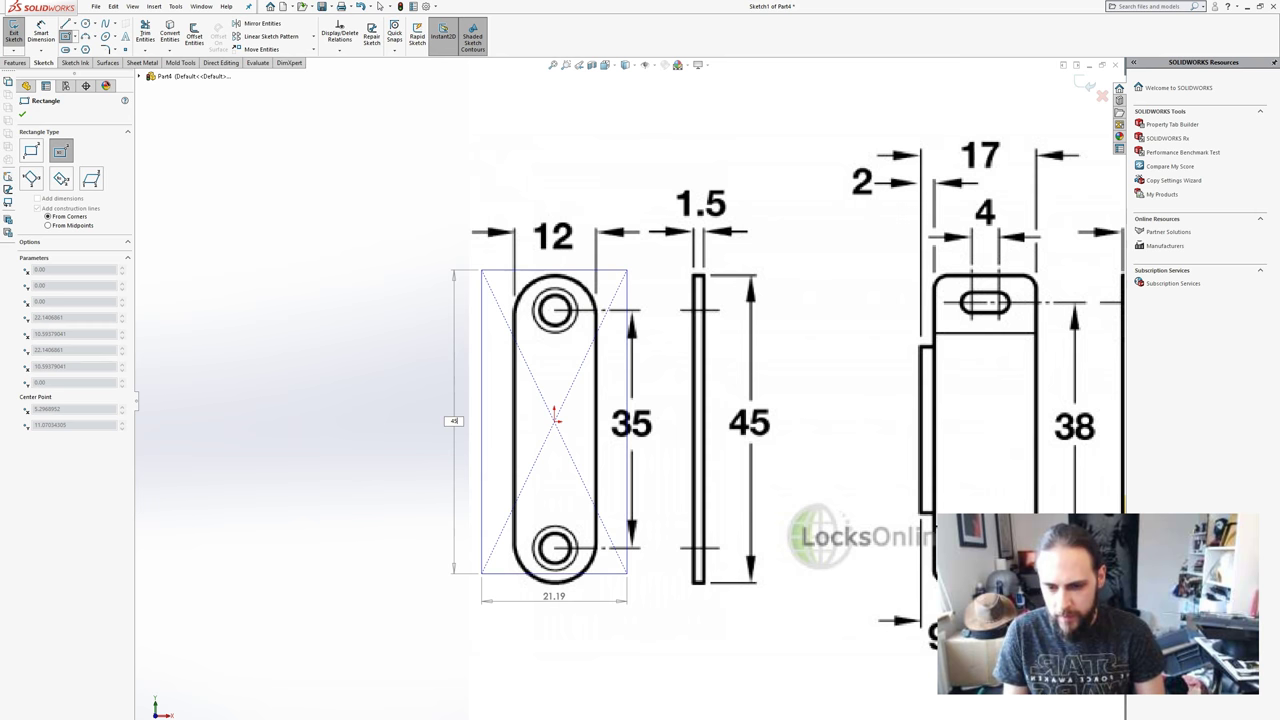
{"action": "left_click", "coordinate": [627, 269]}
{"action": "type", "text": "12"}
{"action": "key", "text": "Return"}
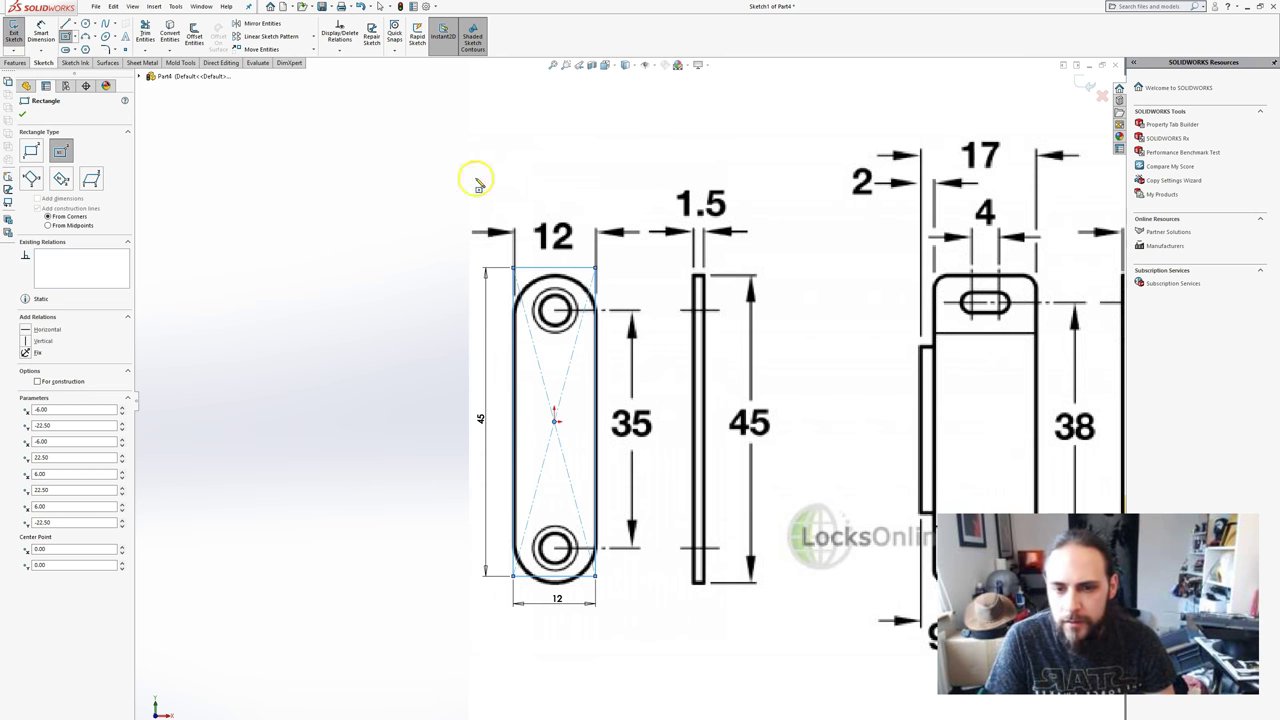
- Select the reference picture and shift it slightly up to align with the rectangle
{"action": "key", "text": "Escape"}
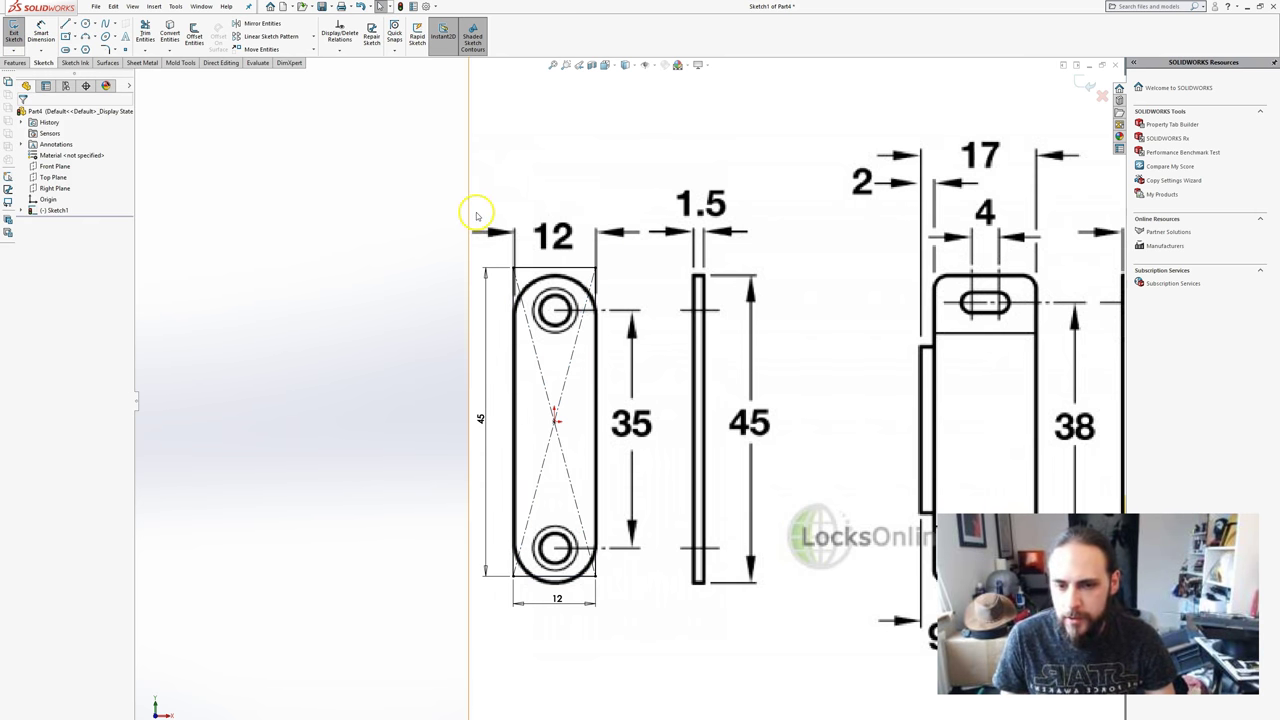
{"action": "left_click", "coordinate": [604, 174]}
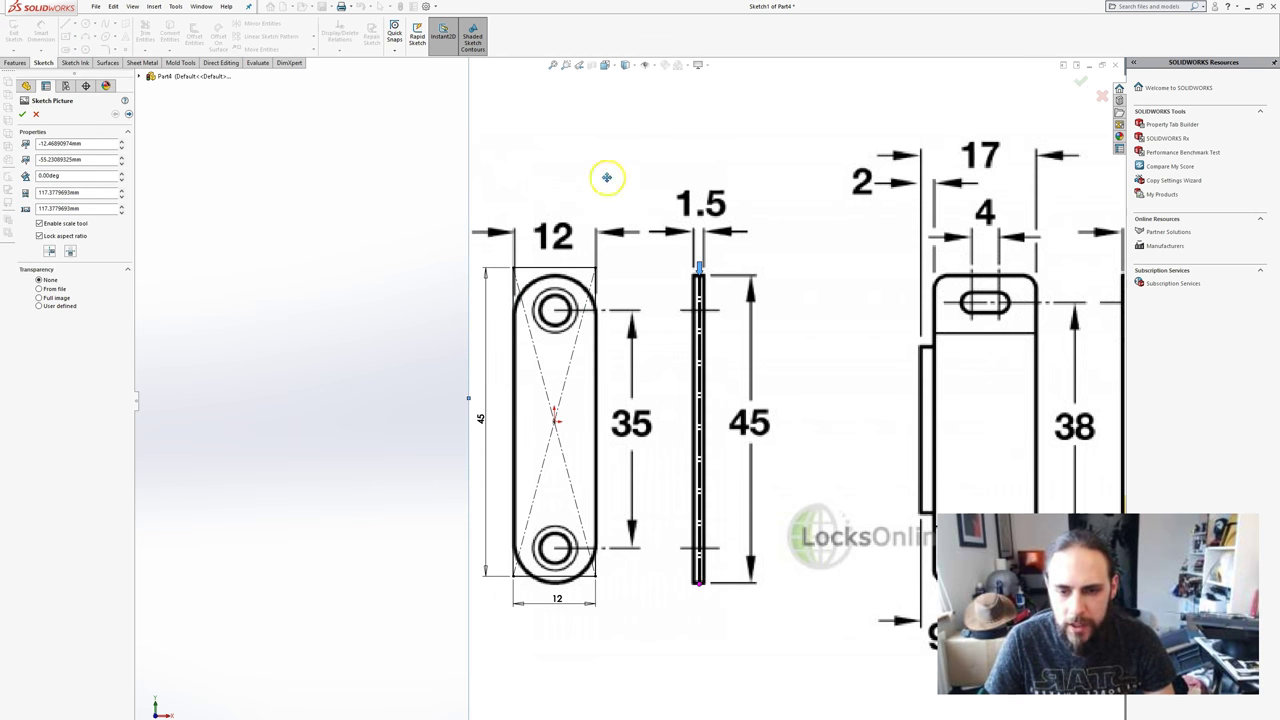
{"action": "key", "text": "z"}
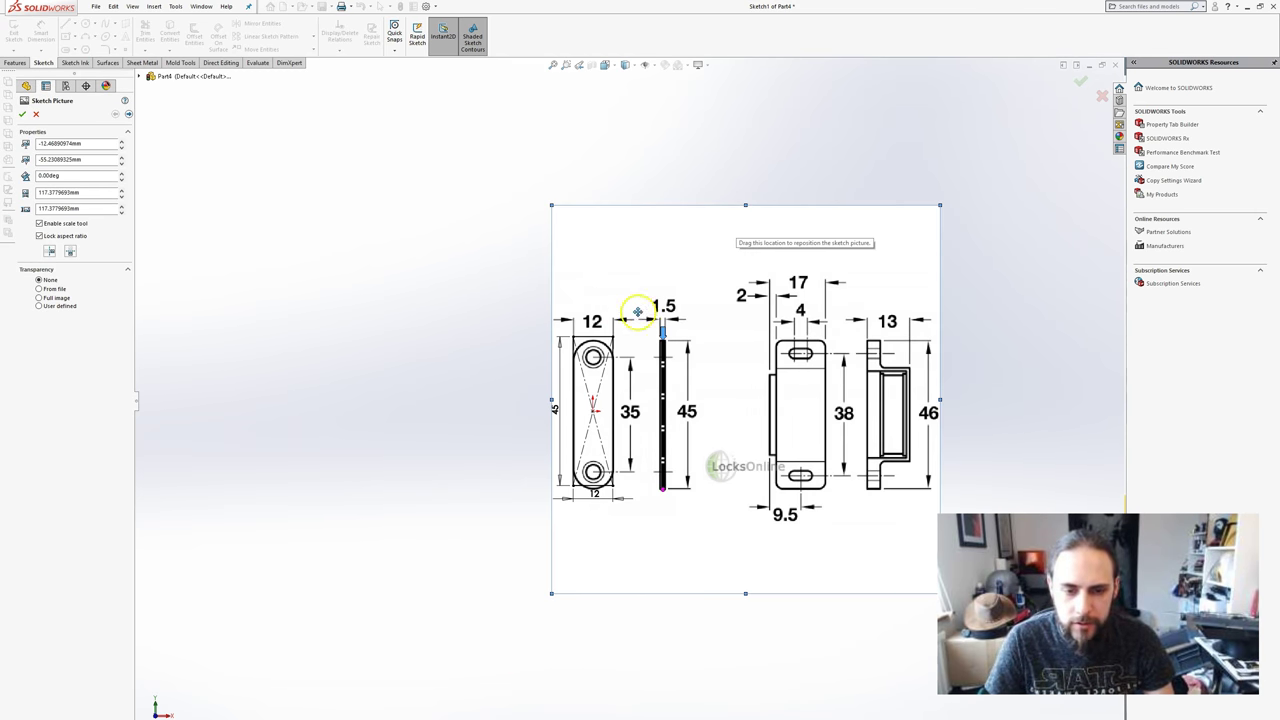
{"action": "scroll", "coordinate": [614, 357], "scroll_direction": "down", "scroll_amount": 6}
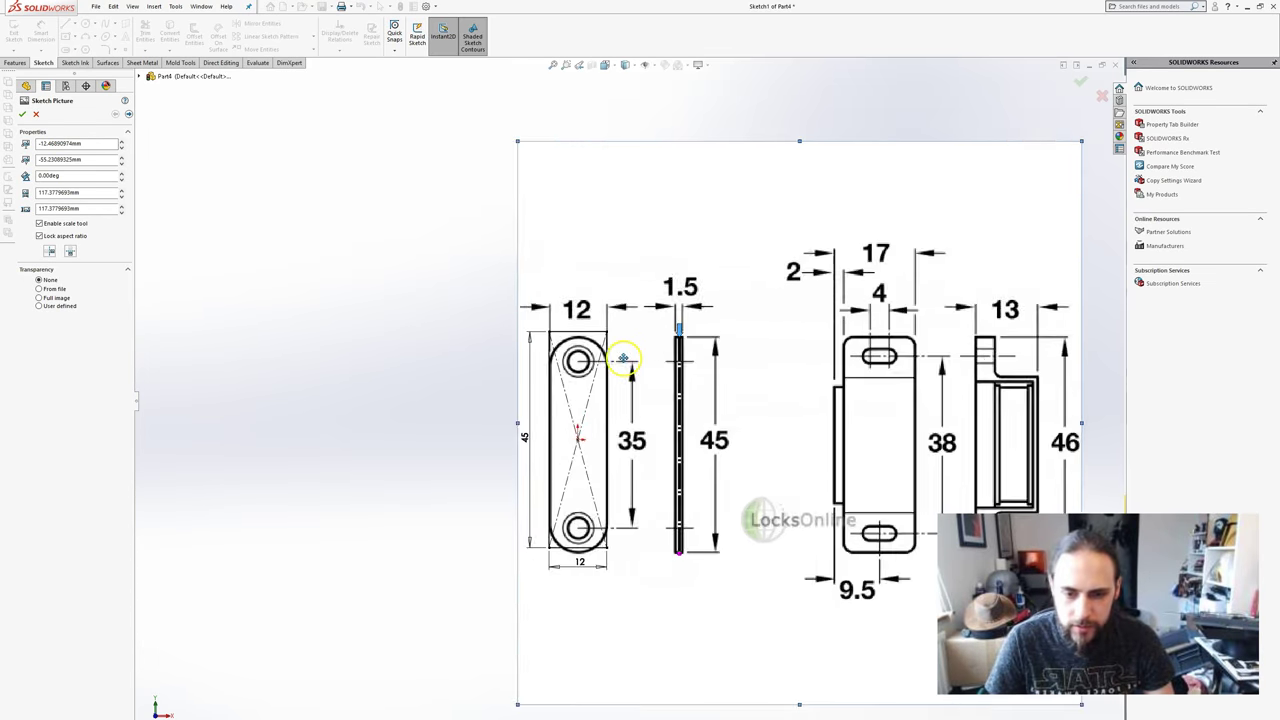
{"action": "scroll", "coordinate": [630, 400], "scroll_direction": "up", "scroll_amount": 5}
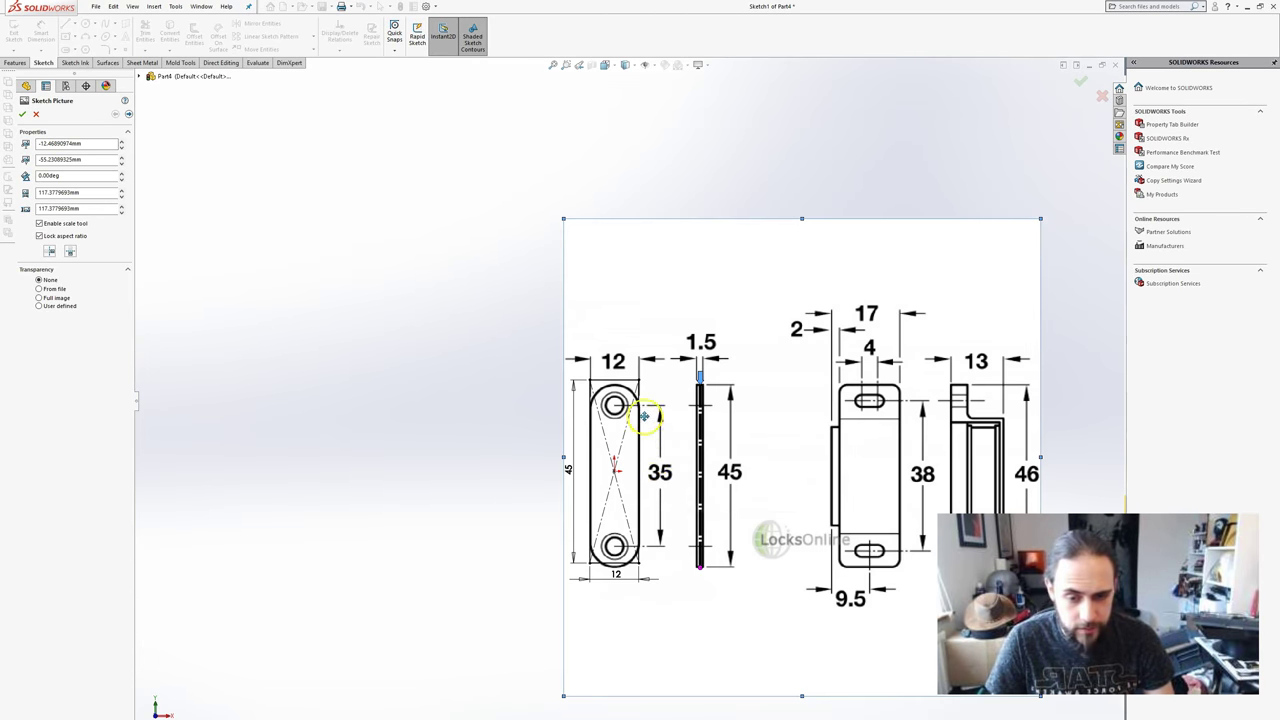
{"action": "scroll", "coordinate": [660, 455], "scroll_direction": "down", "scroll_amount": 5}
{"action": "left_click_drag", "start_coordinate": [642, 513], "coordinate": [640, 507]}
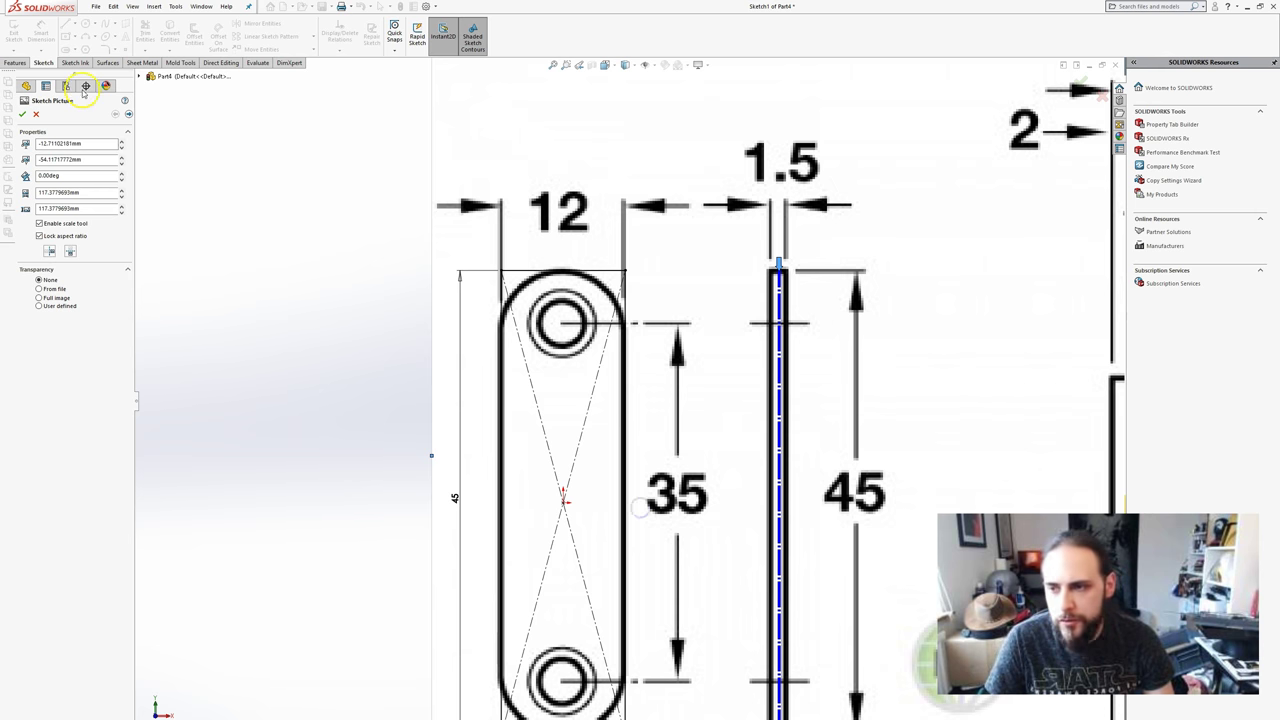
- Confirm the picture position and draw a circle on the top hole
{"action": "left_click", "coordinate": [22, 115]}
{"action": "scroll", "coordinate": [643, 400], "scroll_direction": "up", "scroll_amount": 3}
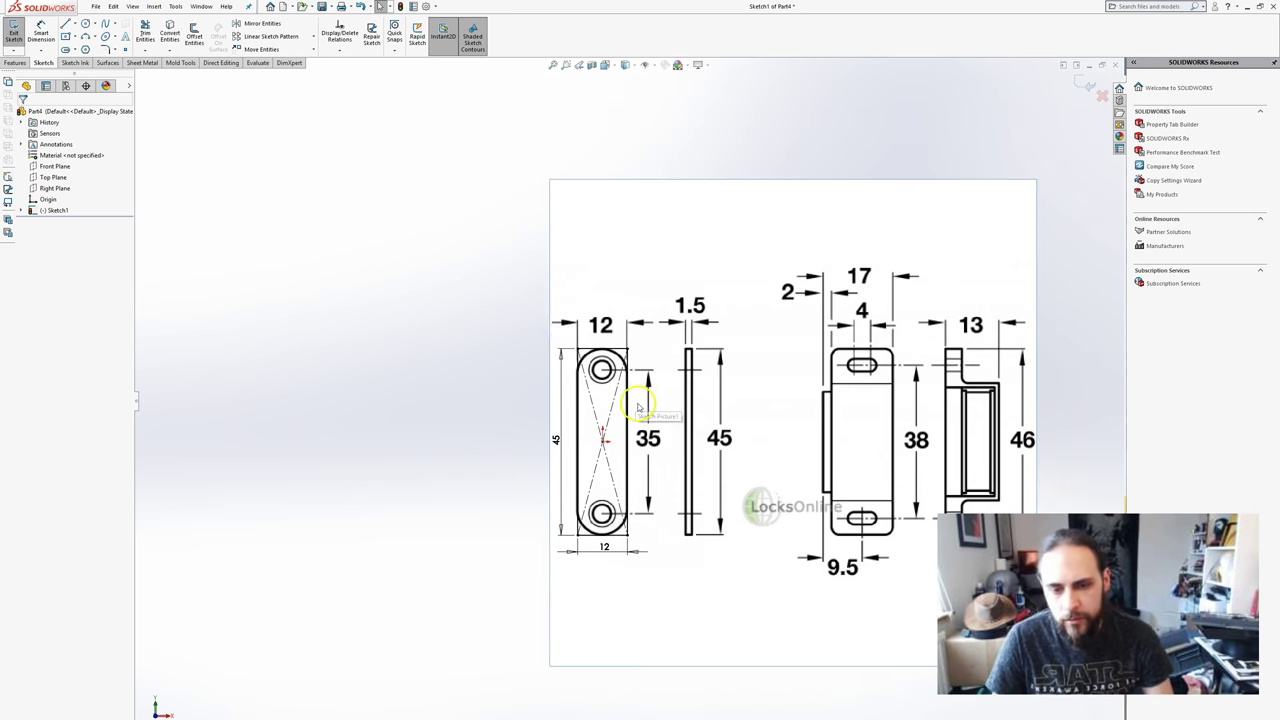
{"action": "scroll", "coordinate": [623, 488], "scroll_direction": "down", "scroll_amount": 3}
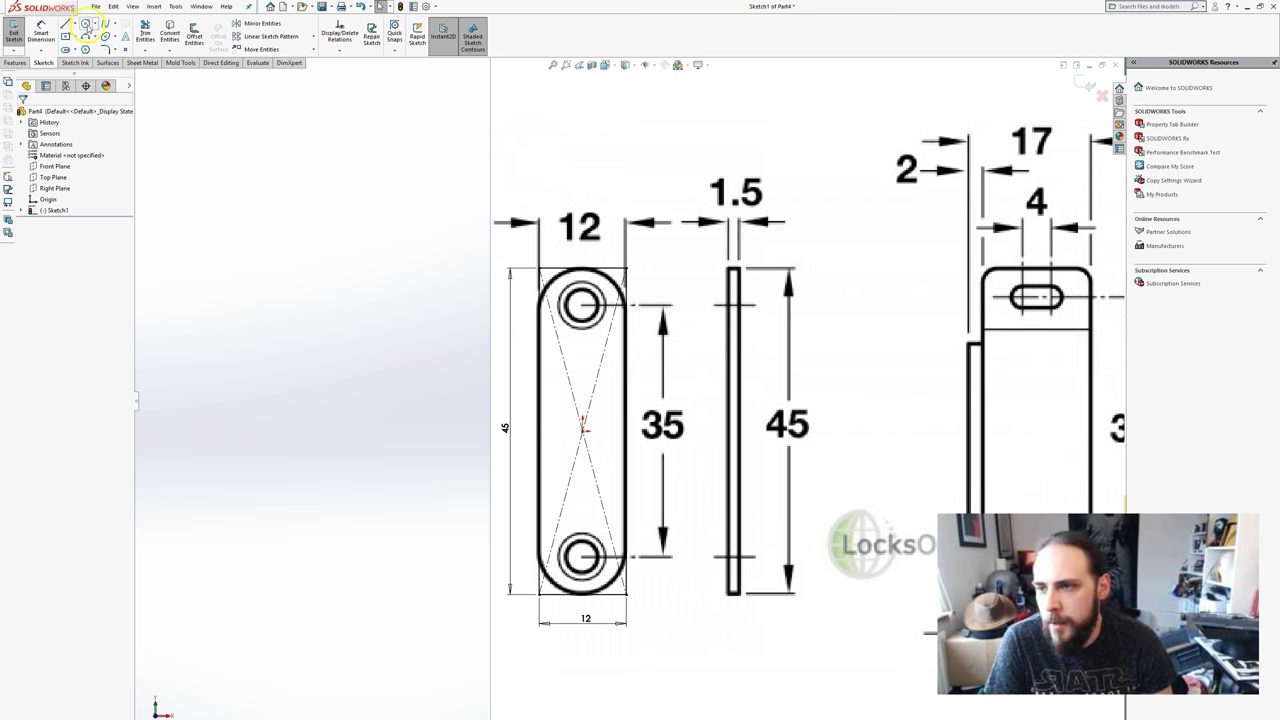
{"action": "left_click", "coordinate": [86, 24]}
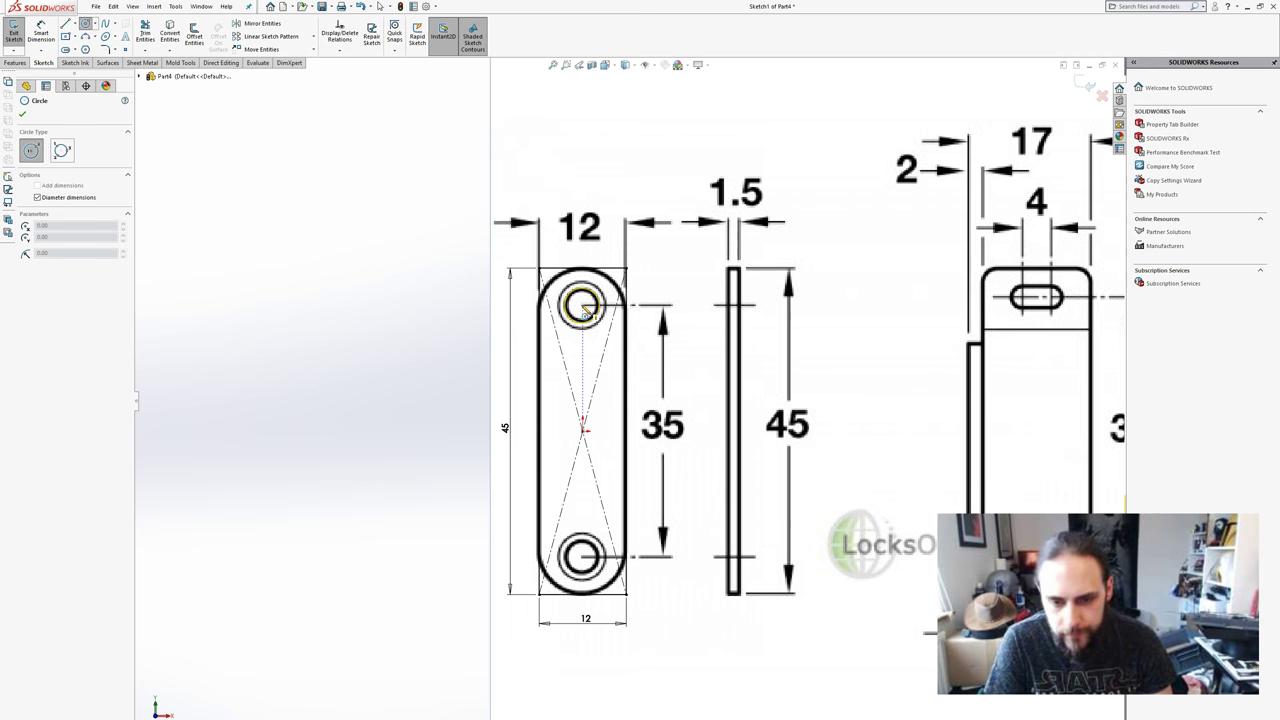
{"action": "left_click", "coordinate": [583, 305]}
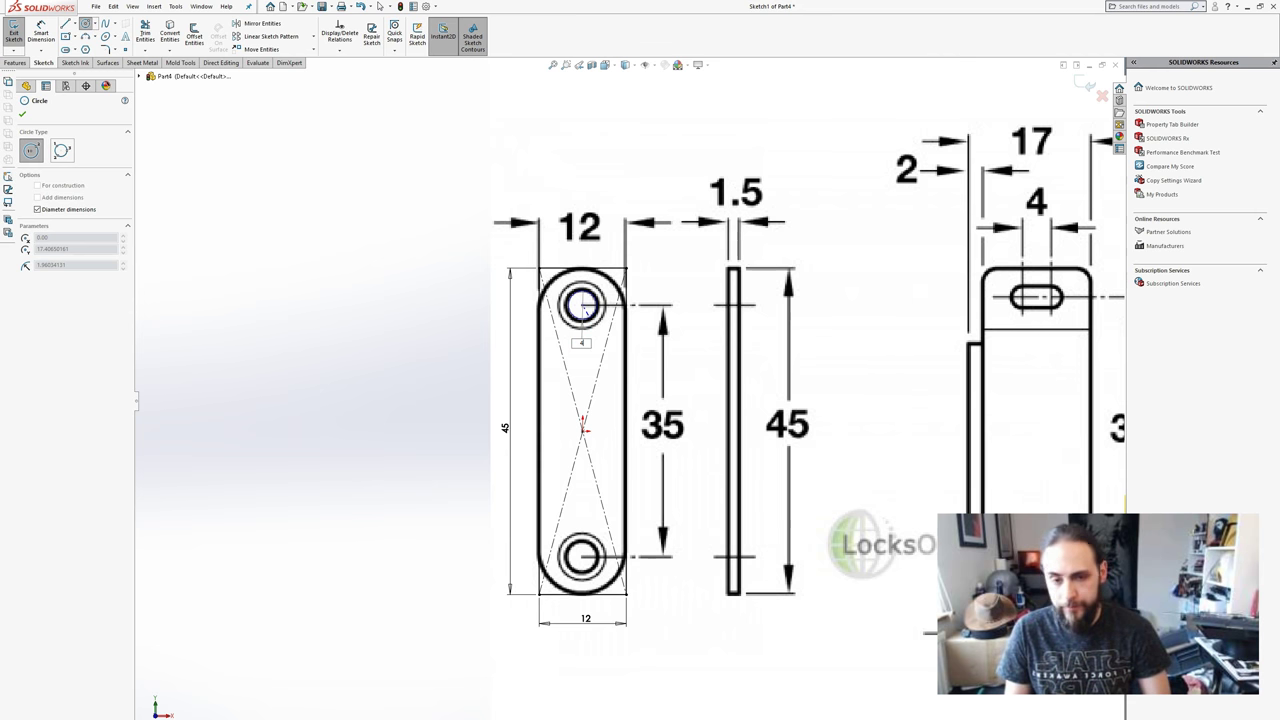
{"action": "left_click", "coordinate": [586, 310]}
{"action": "key", "text": "Escape"}
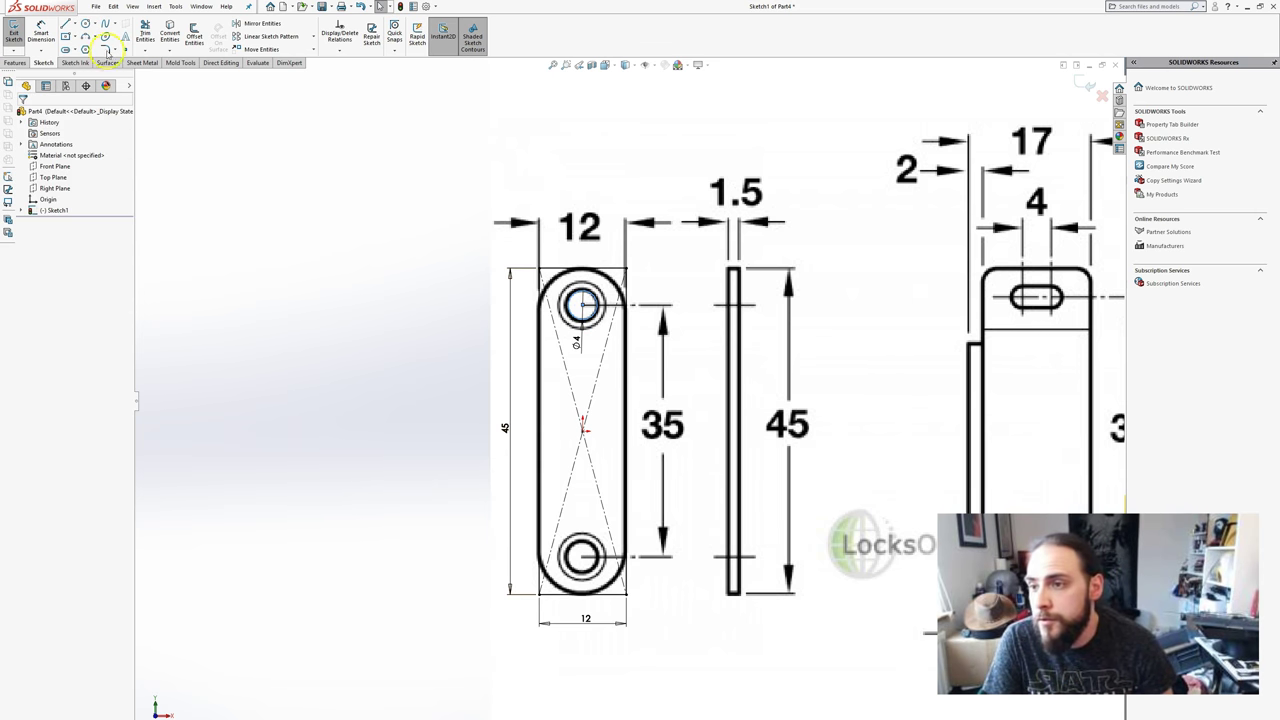
- Dimension the circle 35/2 (17.50 mm) vertically from the origin
{"action": "left_click", "coordinate": [41, 32]}
{"action": "left_click", "coordinate": [583, 429]}
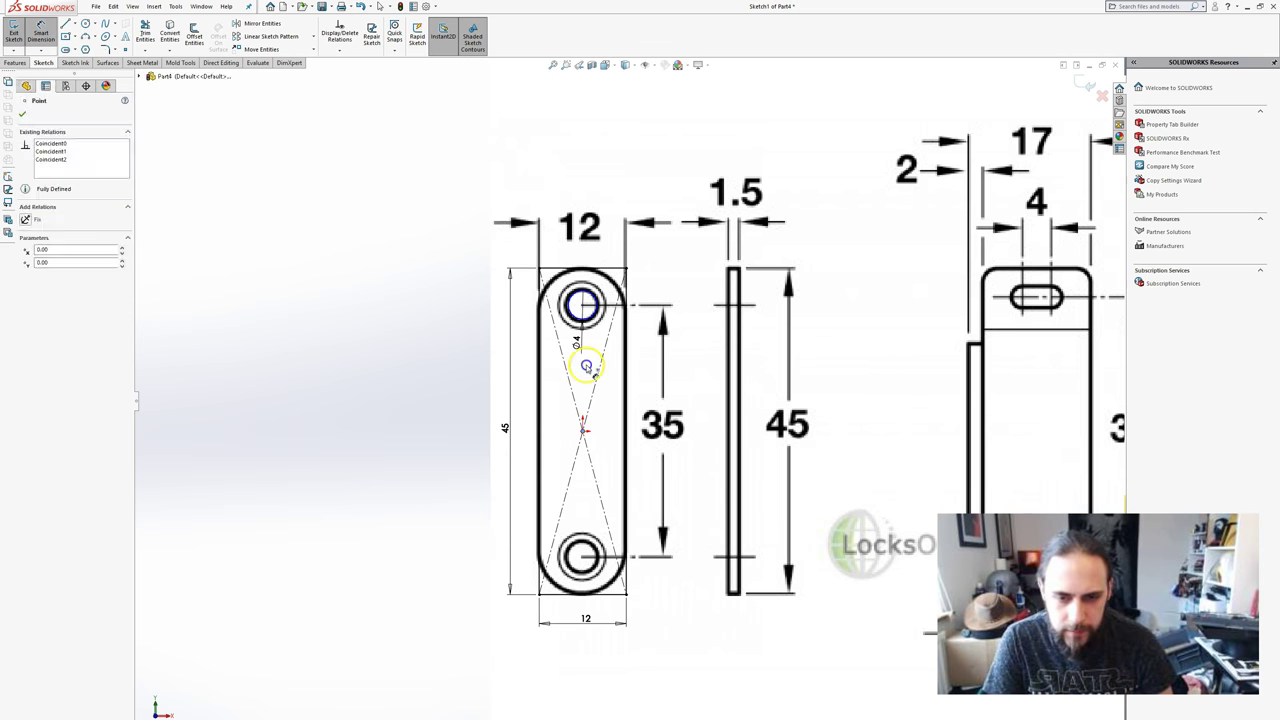
{"action": "left_click", "coordinate": [594, 318]}
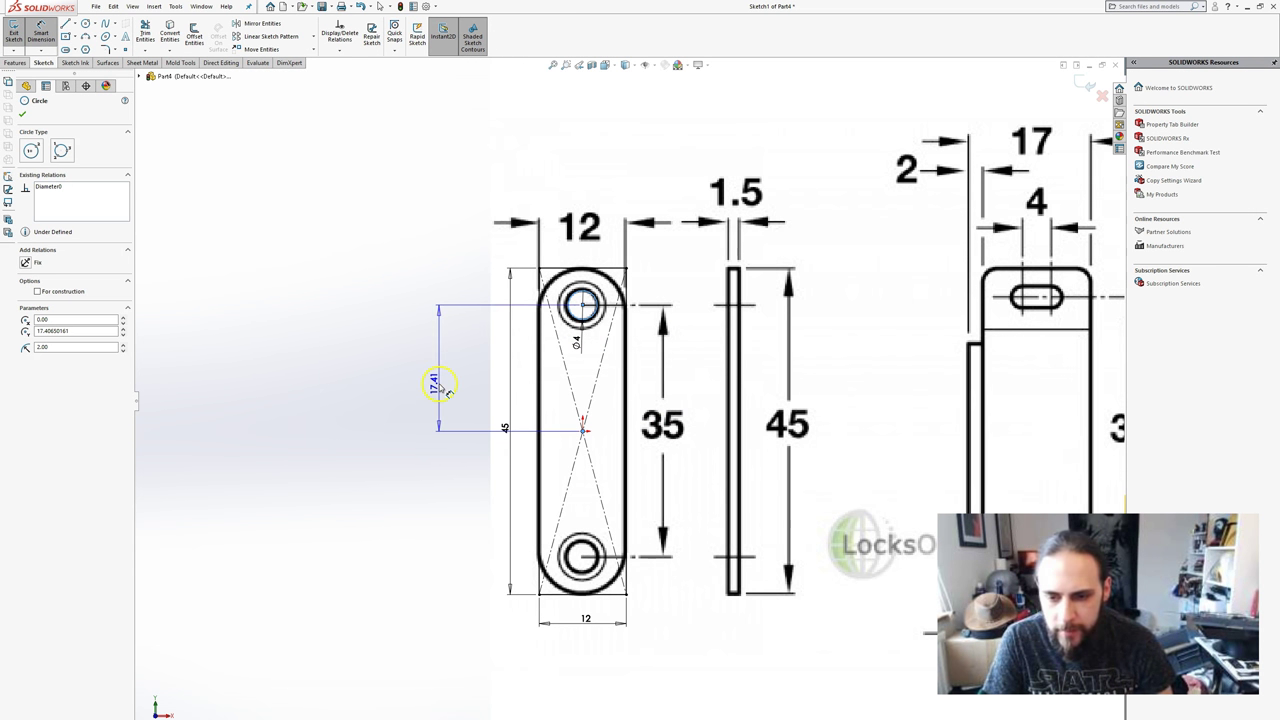
{"action": "left_click", "coordinate": [440, 385]}
{"action": "type", "text": "35"}
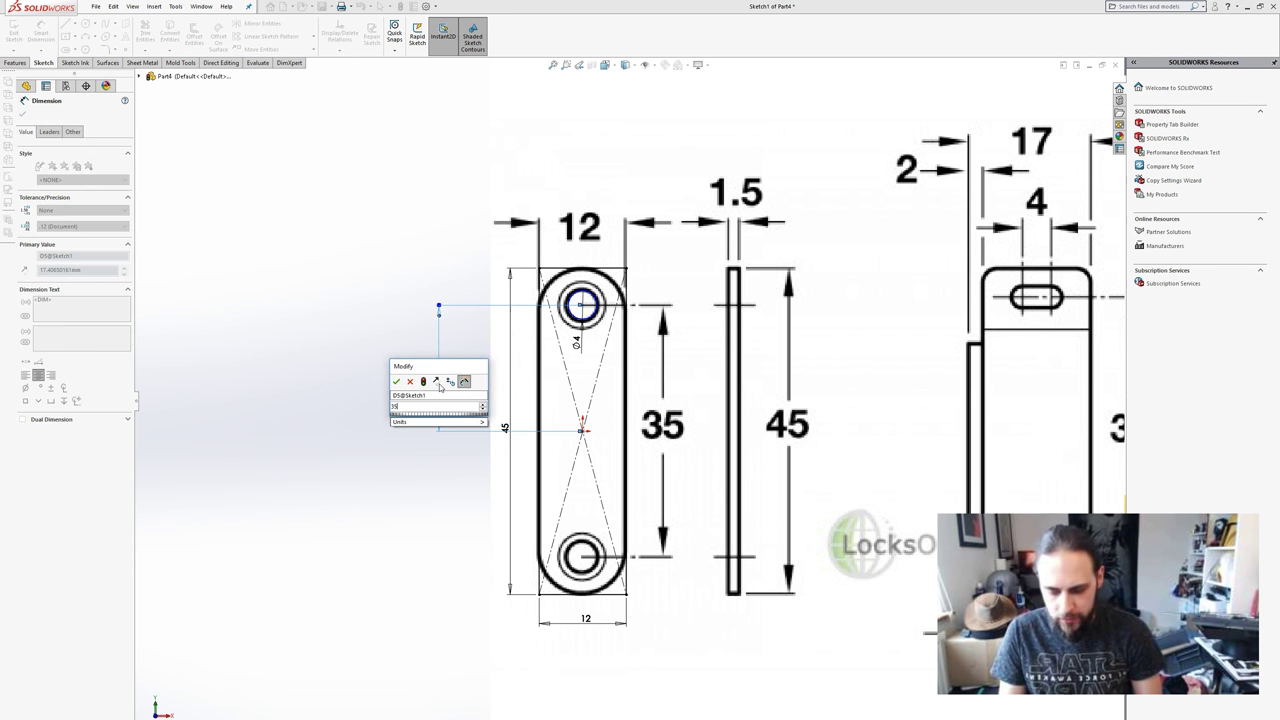
{"action": "type", "text": "/2"}
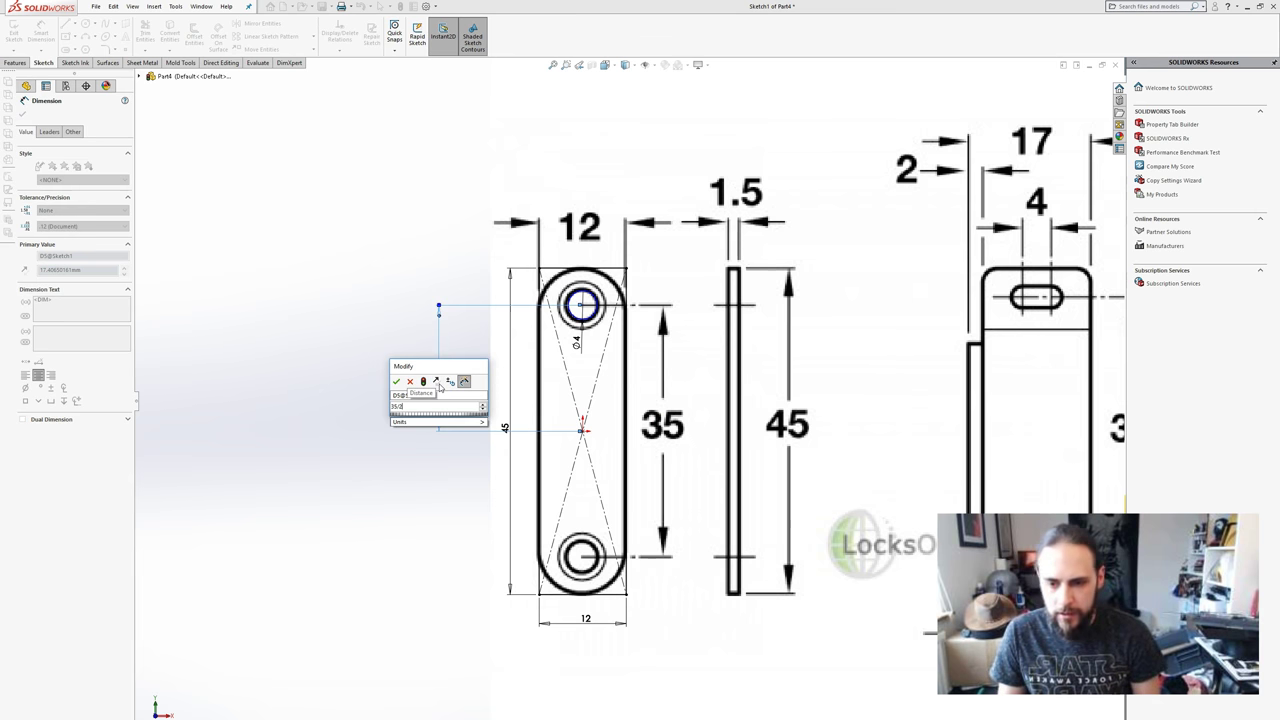
{"action": "key", "text": "Return"}
{"action": "left_click", "coordinate": [515, 388]}
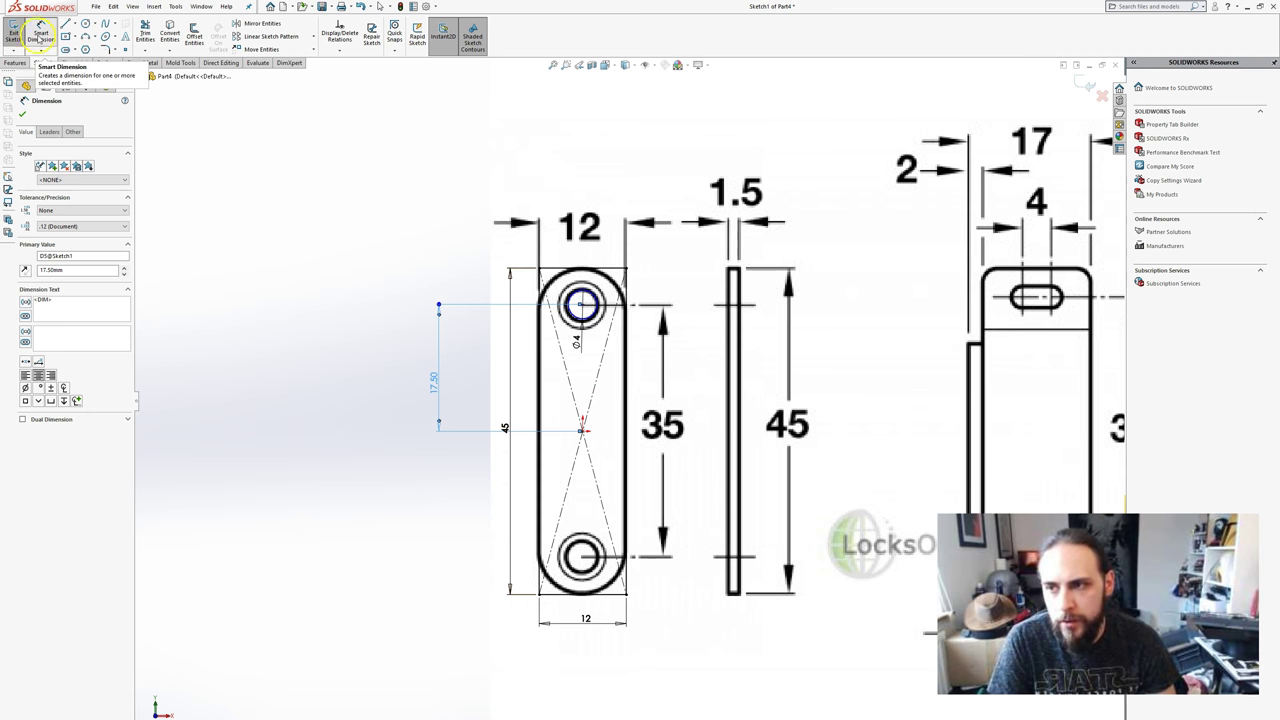
- Draw a horizontal construction centreline from the origin
{"action": "left_click", "coordinate": [74, 24]}
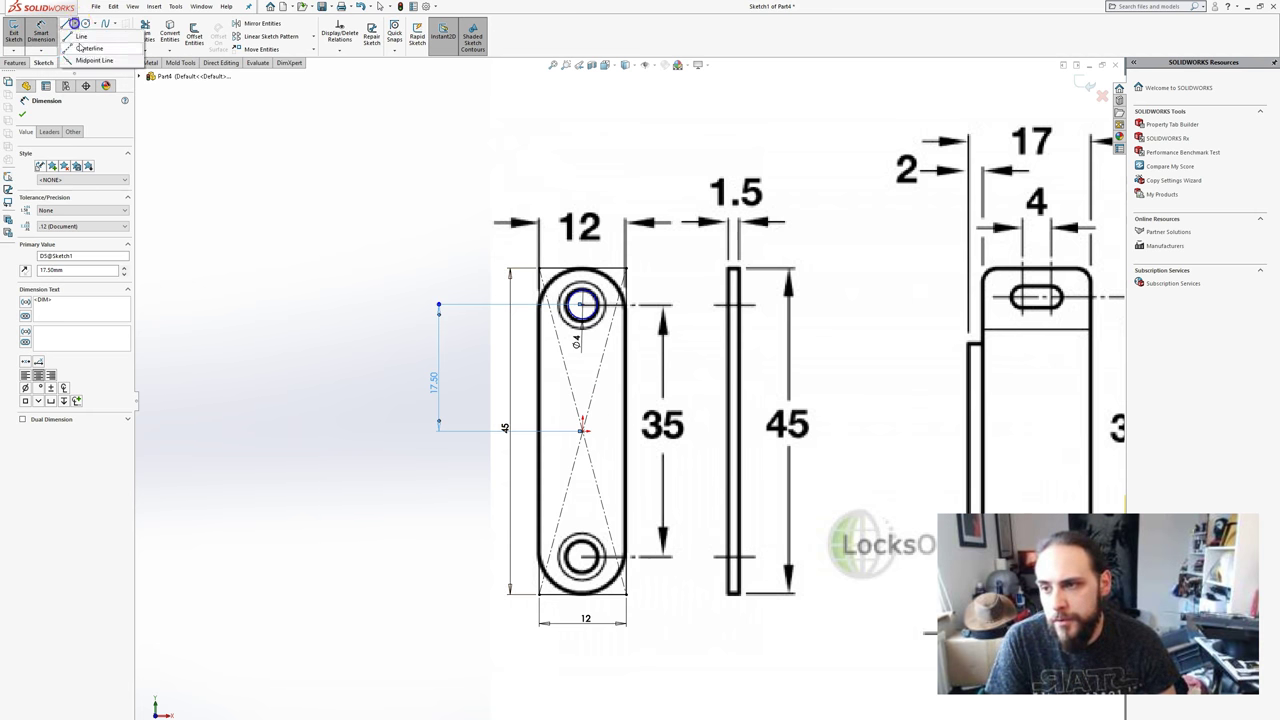
{"action": "left_click", "coordinate": [86, 48]}
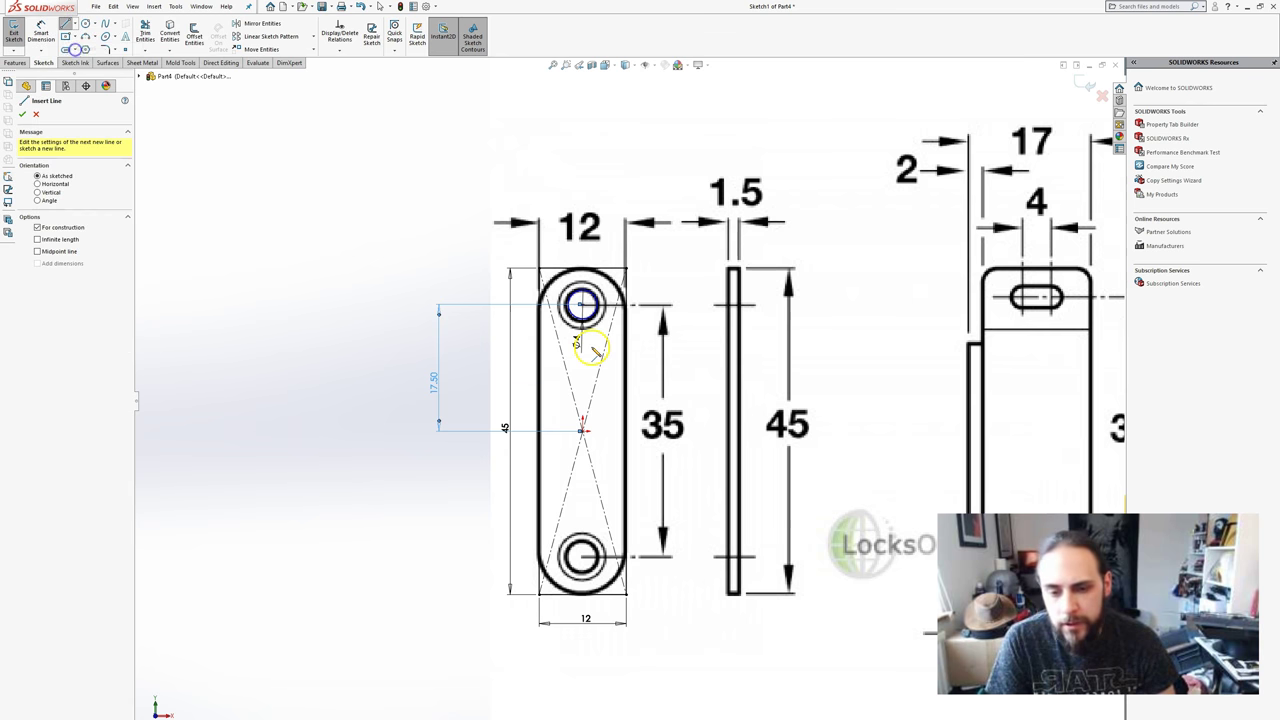
{"action": "left_click", "coordinate": [583, 431]}
{"action": "key", "text": "Escape"}
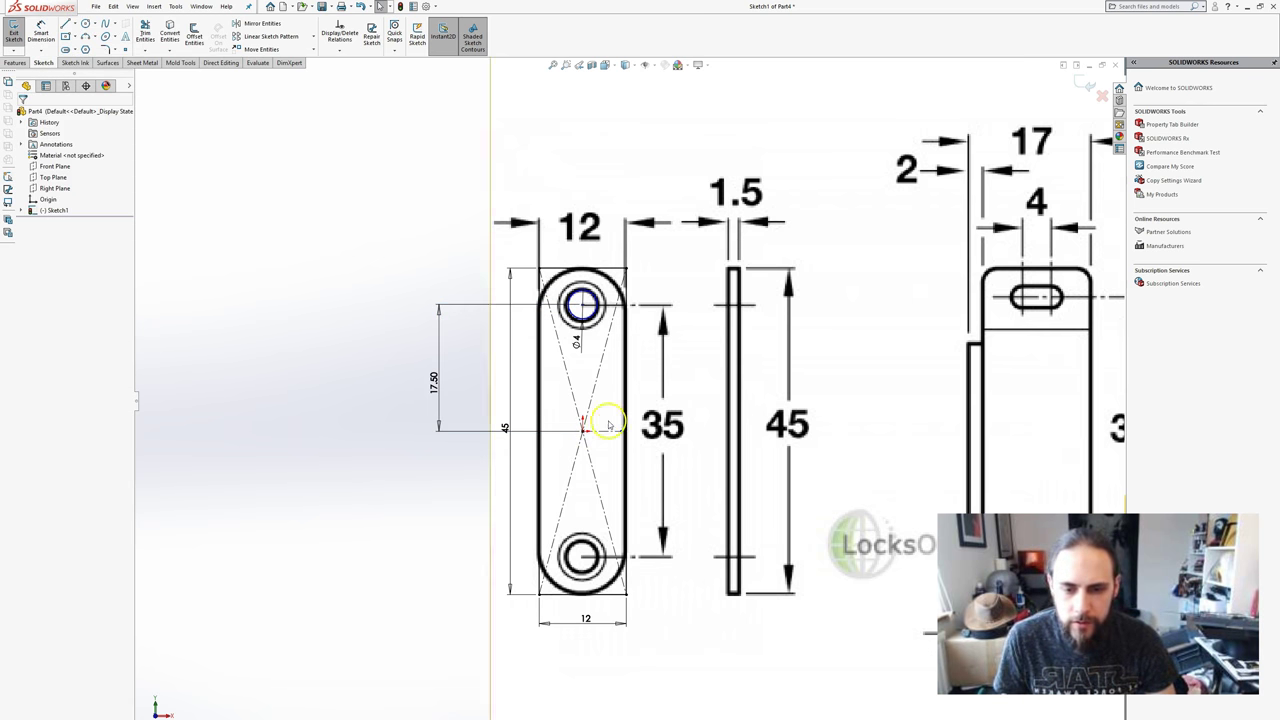
- Mirror the top circle across the centreline onto the bottom hole
{"action": "left_click", "coordinate": [389, 189]}
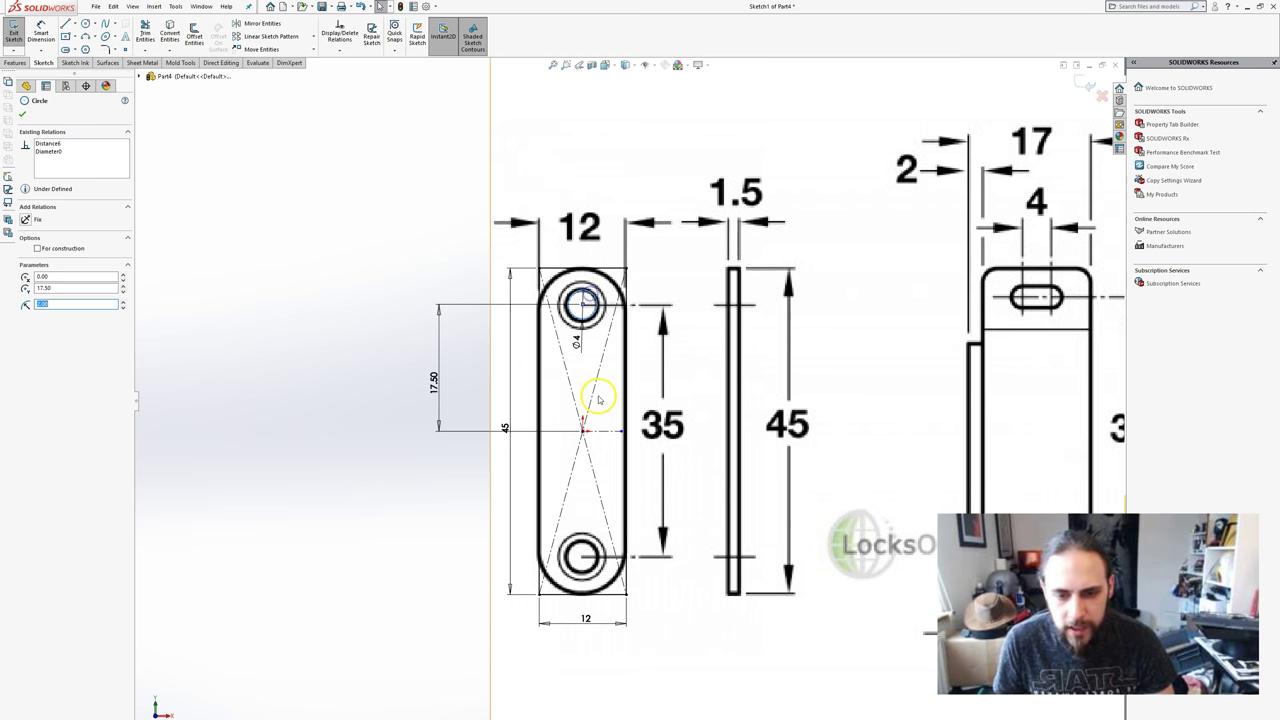
{"action": "left_click", "coordinate": [605, 433], "text": "ctrl"}
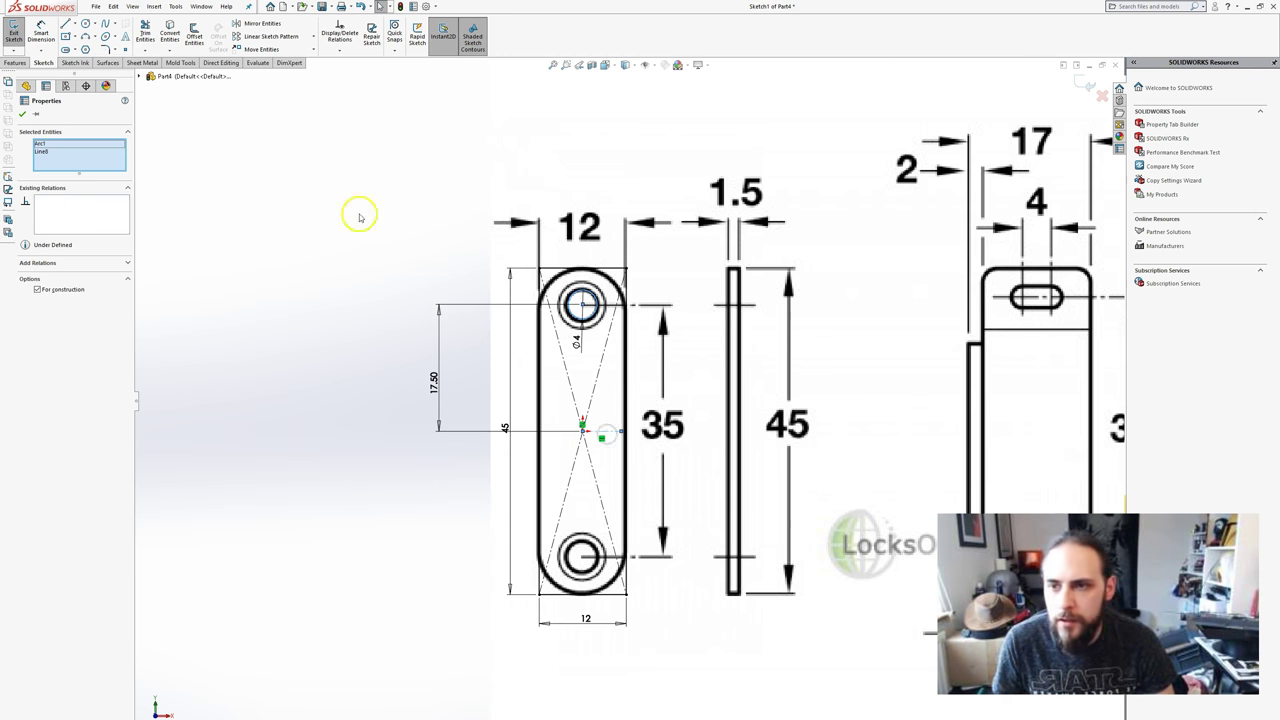
{"action": "key", "text": "Escape"}
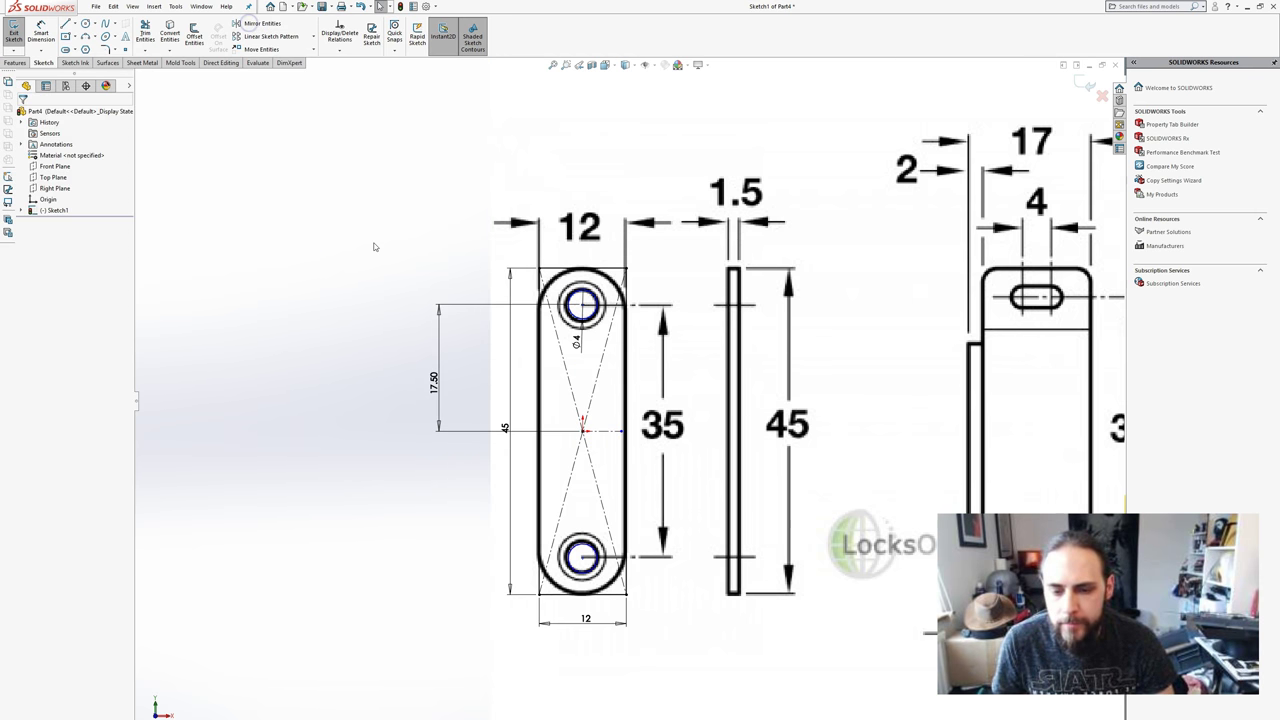
{"action": "left_click", "coordinate": [341, 441]}
{"action": "left_click", "coordinate": [410, 401]}
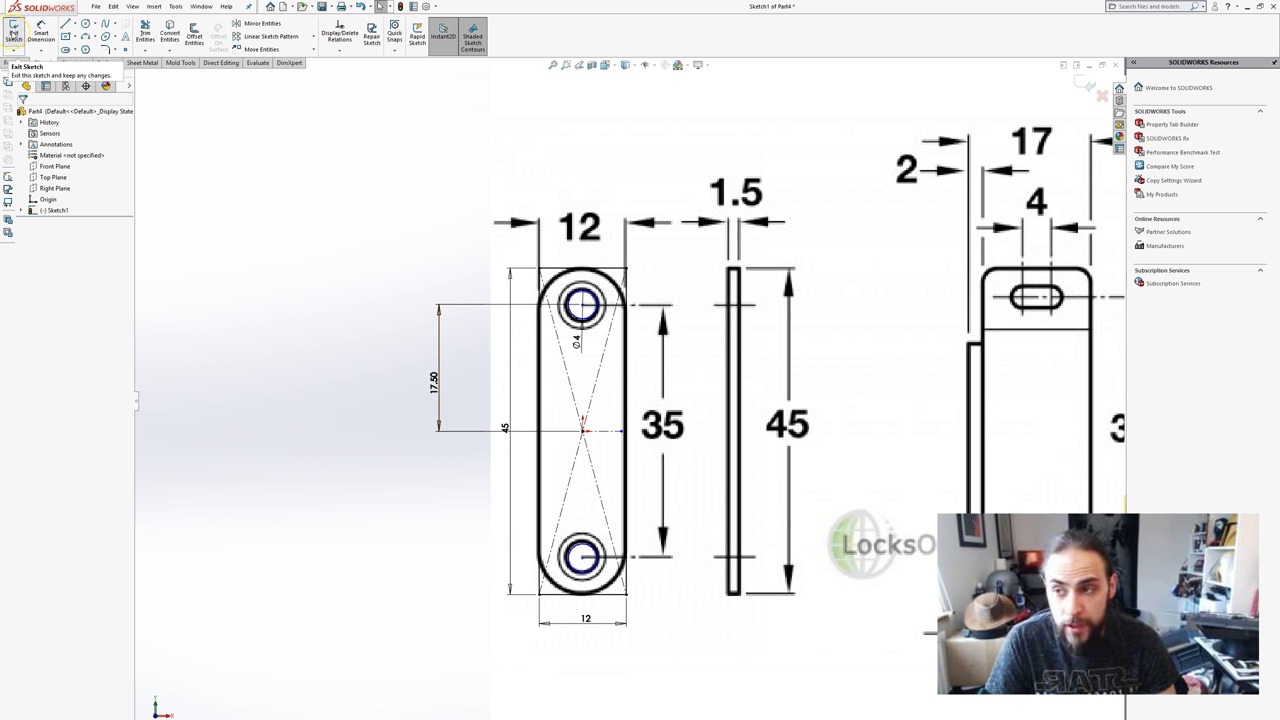
- Extrude the sketch 1.5 mm into a solid plate and orbit to face it
{"action": "left_click", "coordinate": [13, 30]}
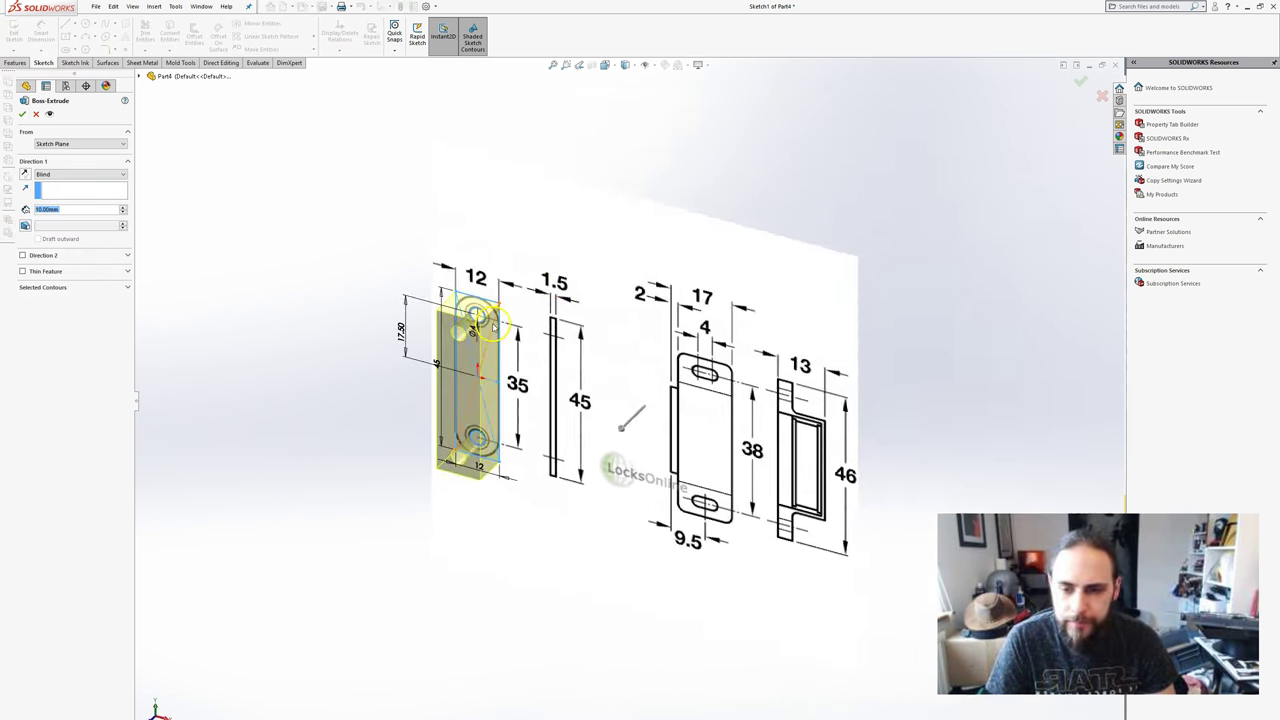
{"action": "scroll", "coordinate": [530, 352], "scroll_direction": "down", "scroll_amount": 2}
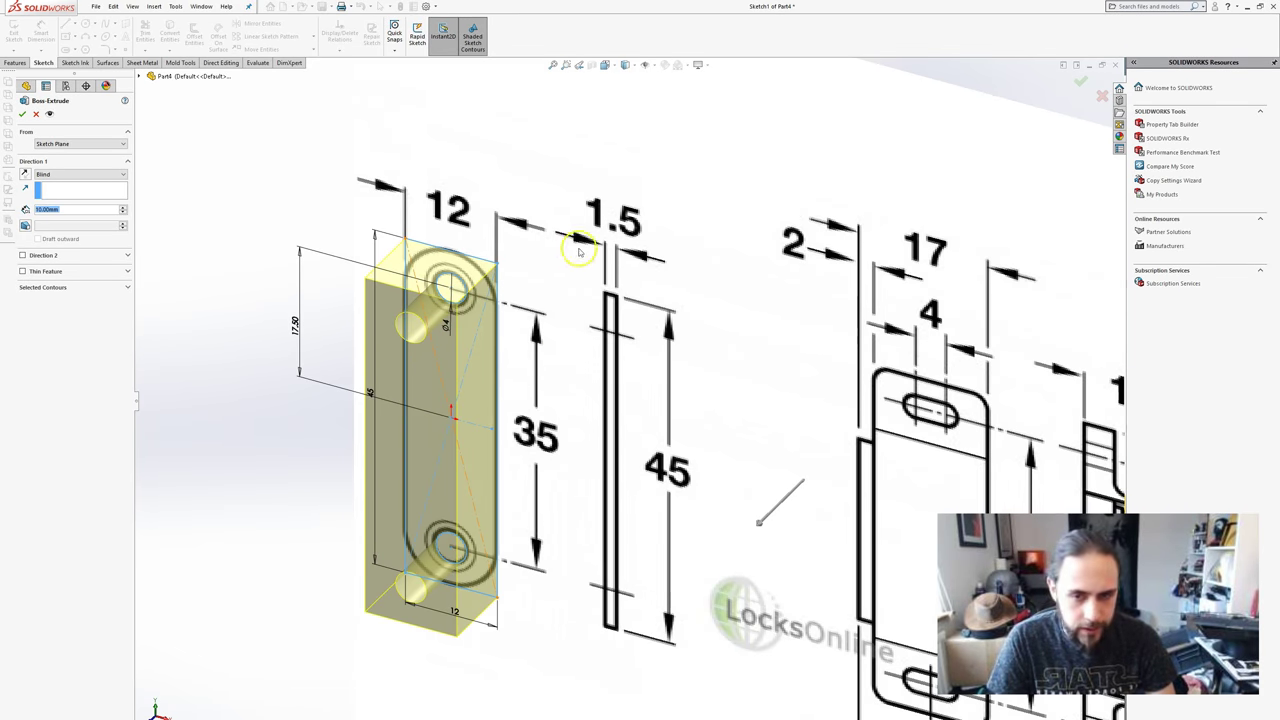
{"action": "type", "text": "1.5"}
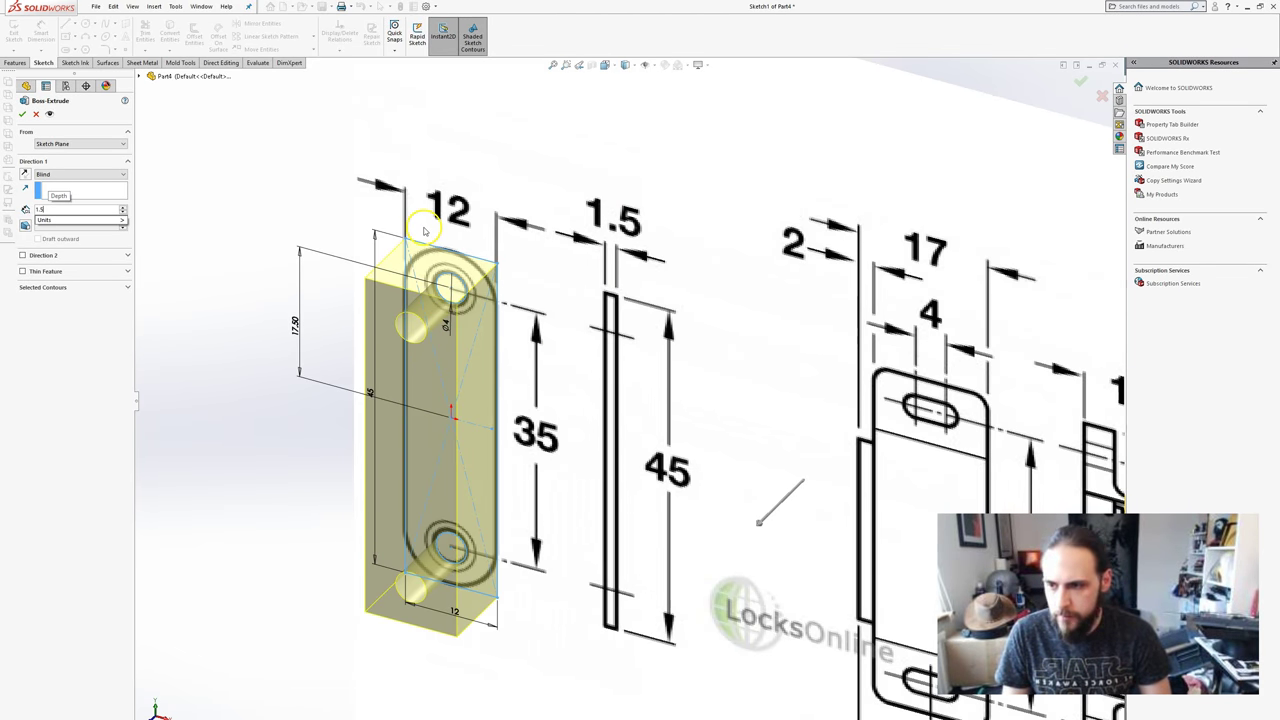
{"action": "key", "text": "Return"}
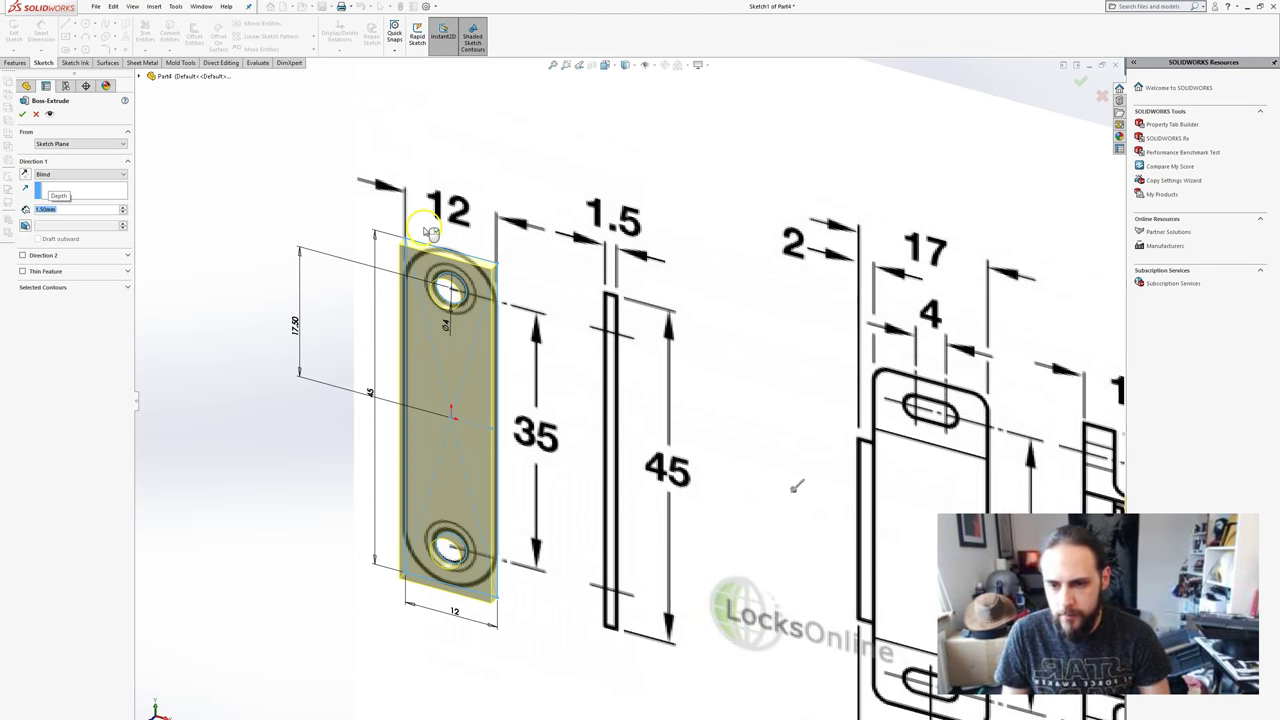
{"action": "left_click", "coordinate": [23, 114]}
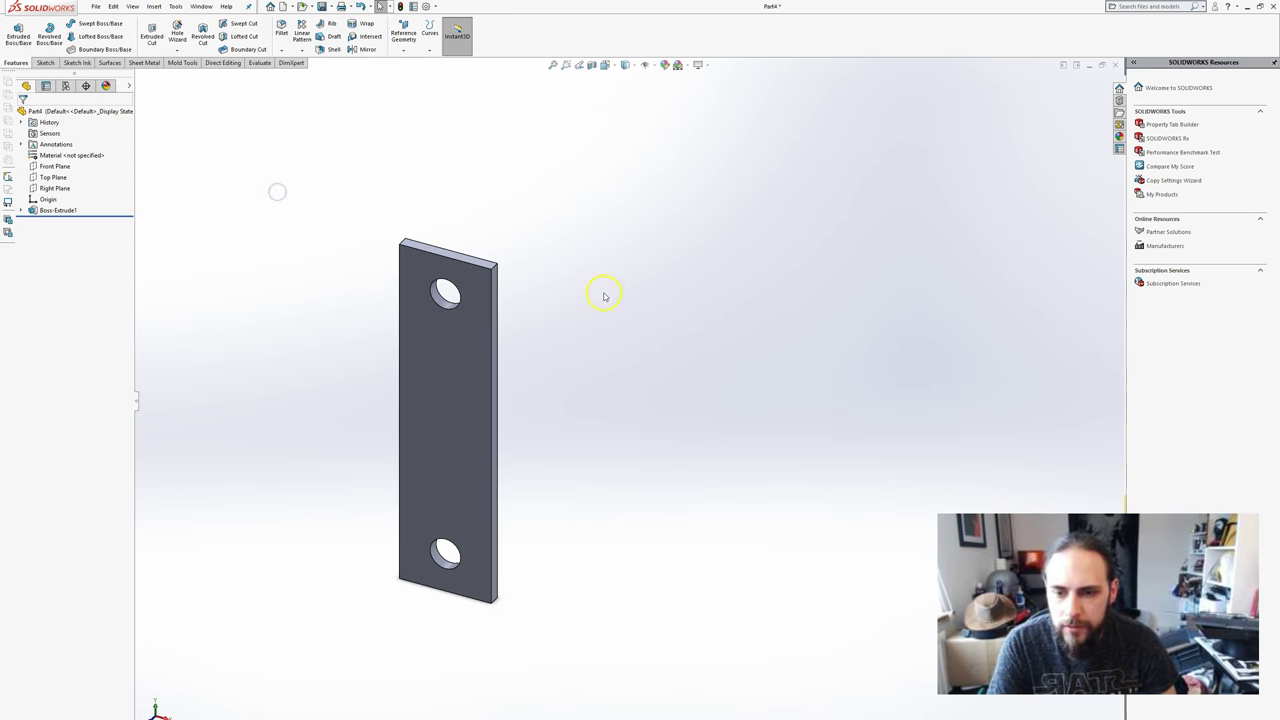
{"action": "scroll", "coordinate": [599, 420], "scroll_direction": "up", "scroll_amount": 4}
{"action": "middle_click_drag", "start_coordinate": [601, 534], "coordinate": [648, 407]}
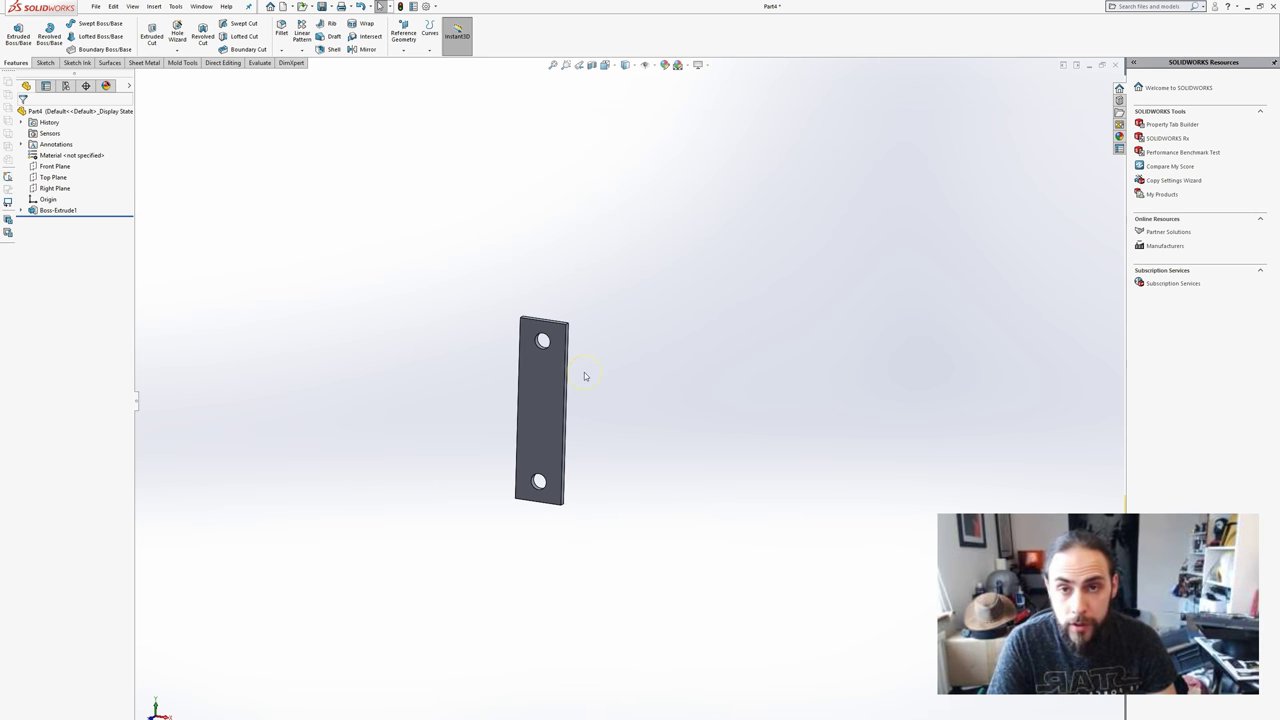
- Show Sketch1's reference picture behind the plate and orbit the view into perspective
{"action": "left_click", "coordinate": [20, 211]}
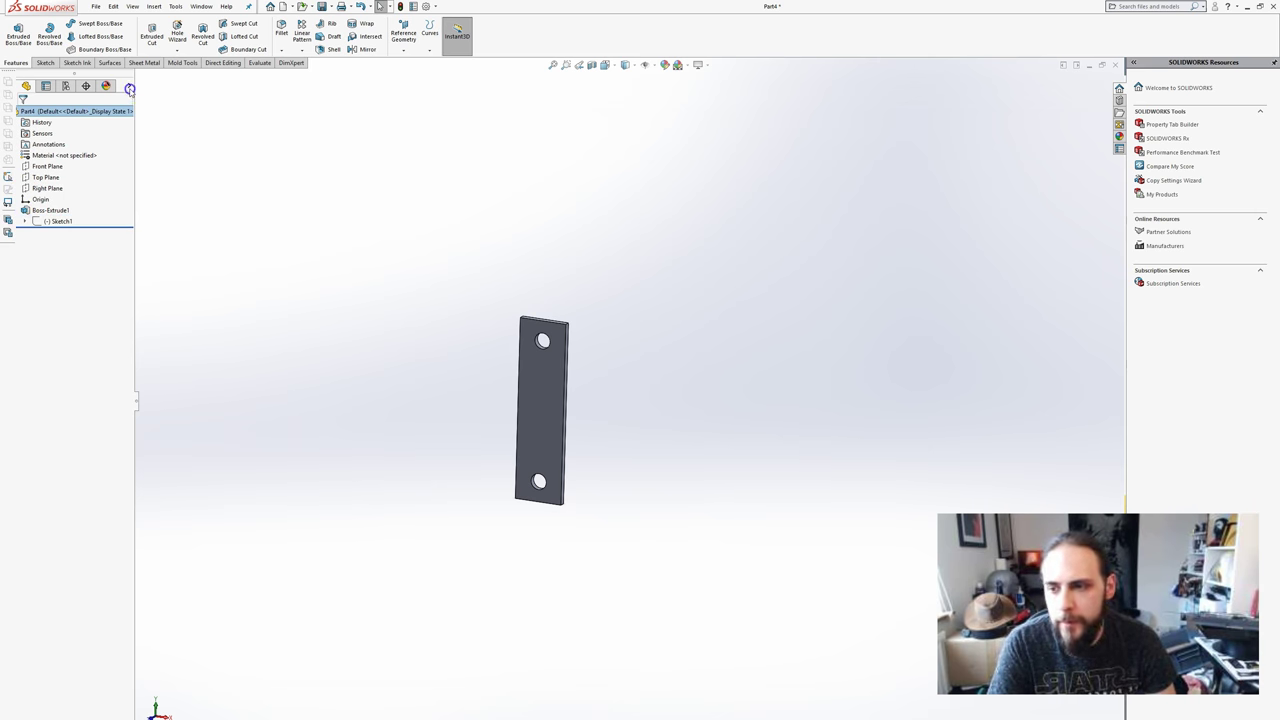
{"action": "left_click", "coordinate": [129, 88]}
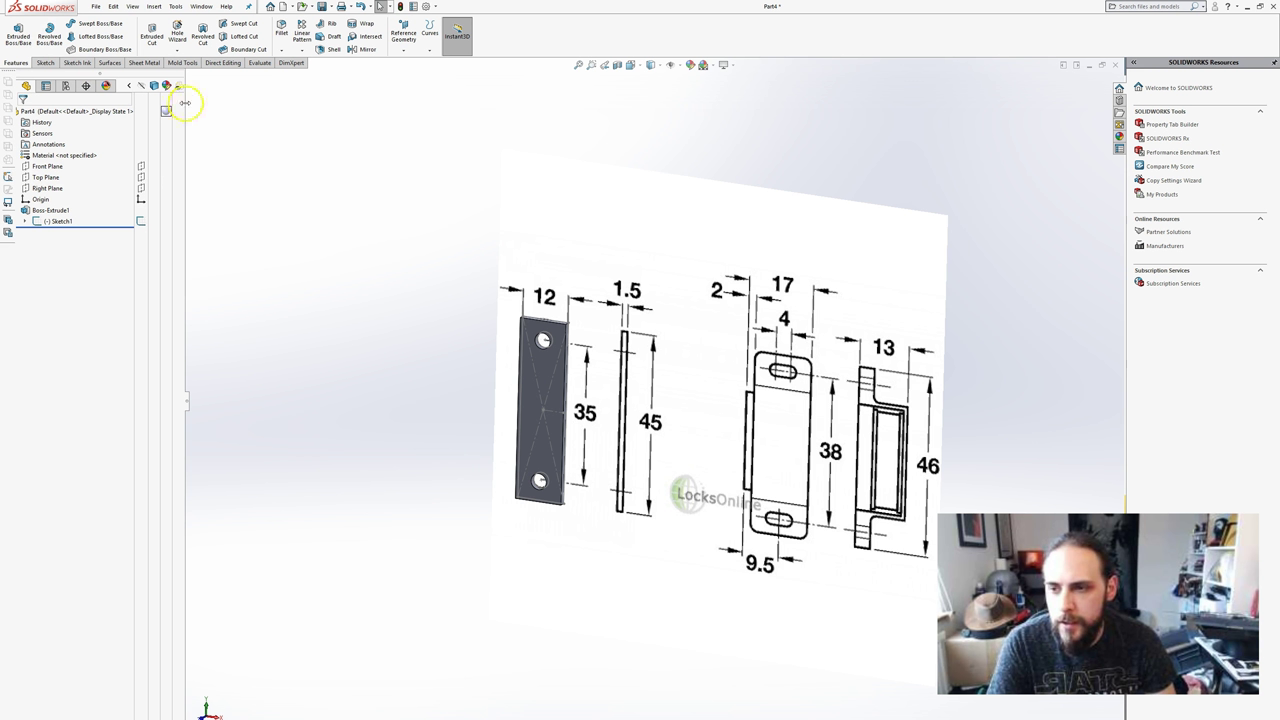
{"action": "left_click", "coordinate": [190, 403]}
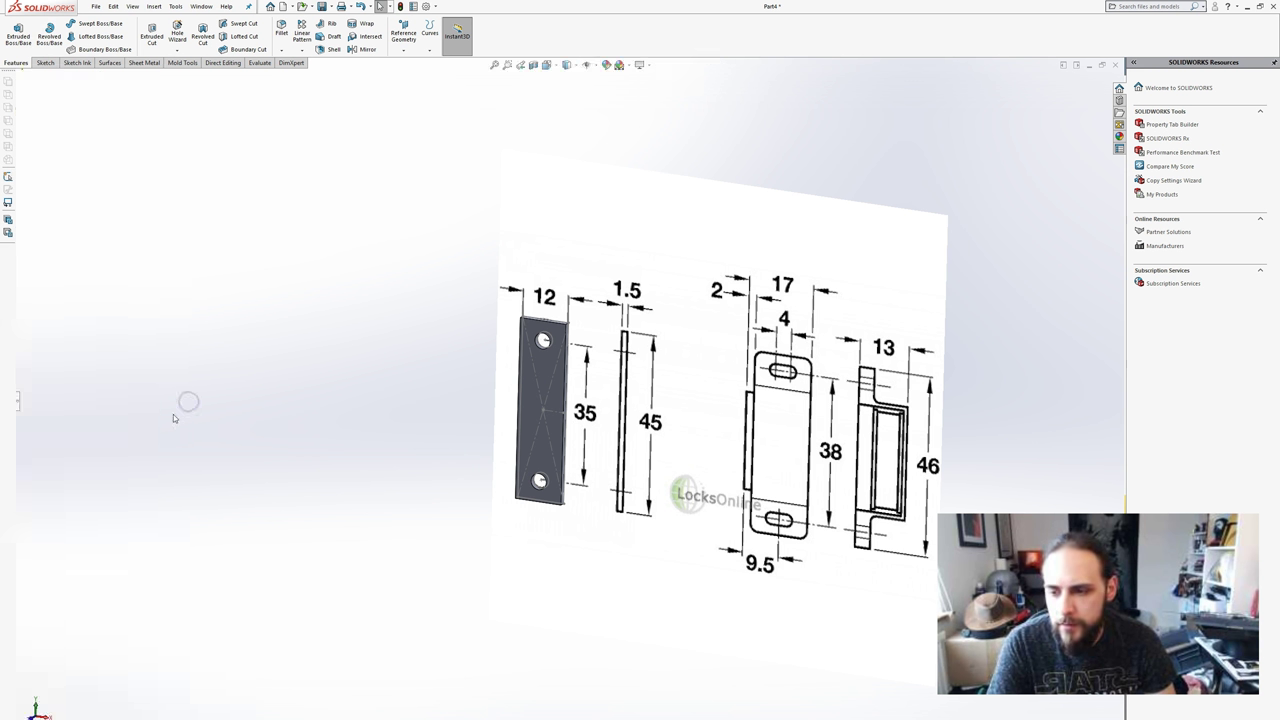
{"action": "left_click", "coordinate": [18, 405]}
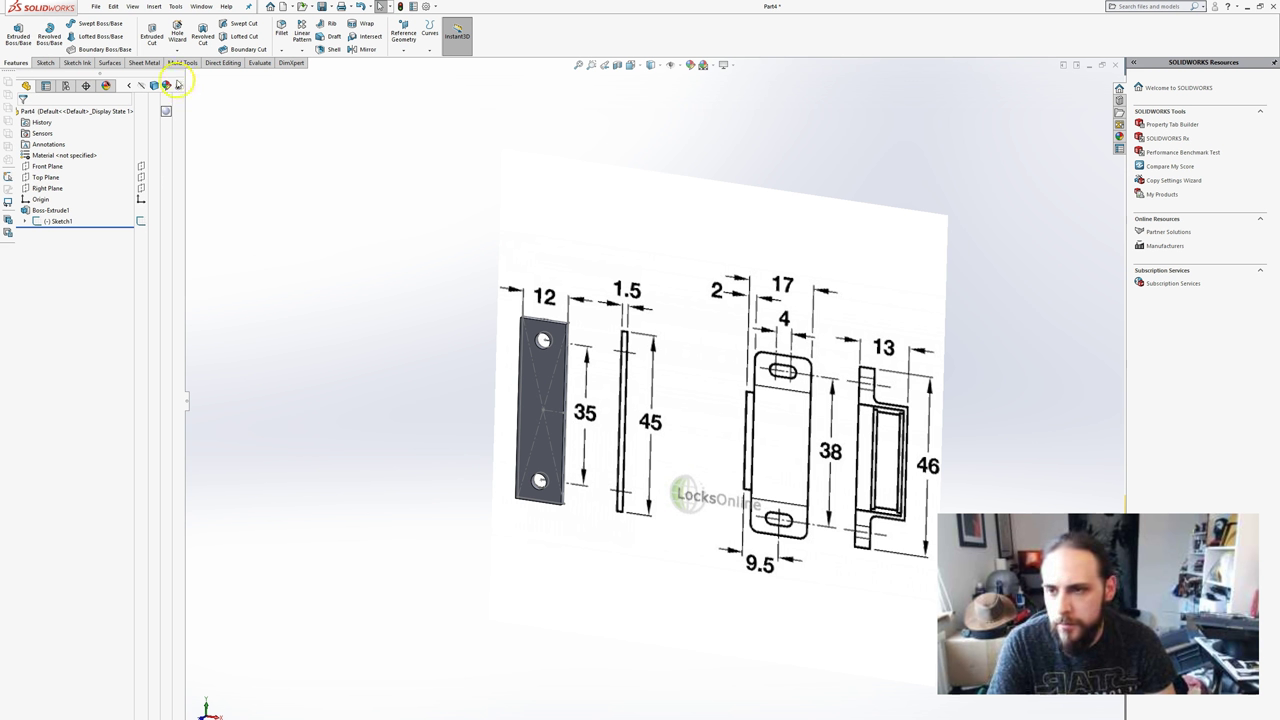
{"action": "left_click", "coordinate": [130, 85]}
{"action": "scroll", "coordinate": [593, 345], "scroll_direction": "up", "scroll_amount": 2}
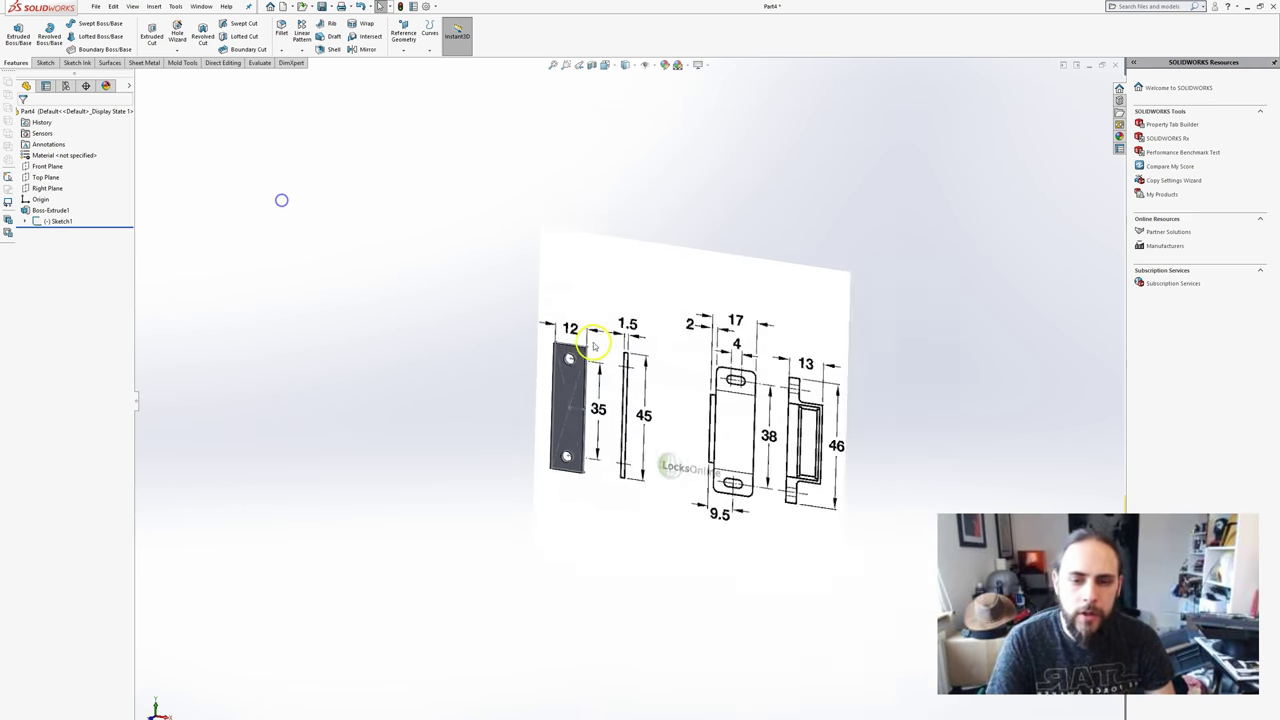
{"action": "scroll", "coordinate": [593, 345], "scroll_direction": "down", "scroll_amount": 4}
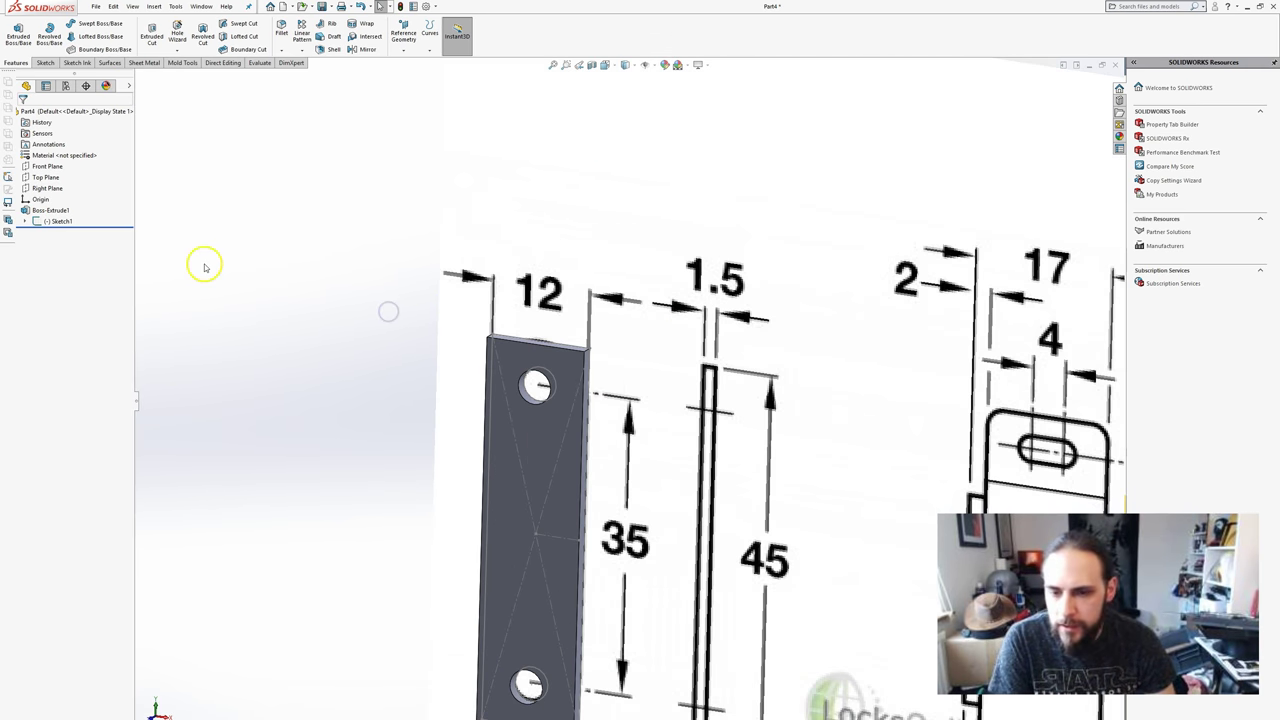
{"action": "mouse_move", "coordinate": [394, 286]}
{"action": "middle_mouse_down"}
{"action": "mouse_move", "coordinate": [354, 309]}
{"action": "mouse_move", "coordinate": [383, 297]}
{"action": "mouse_move", "coordinate": [383, 330]}
{"action": "middle_mouse_up"}
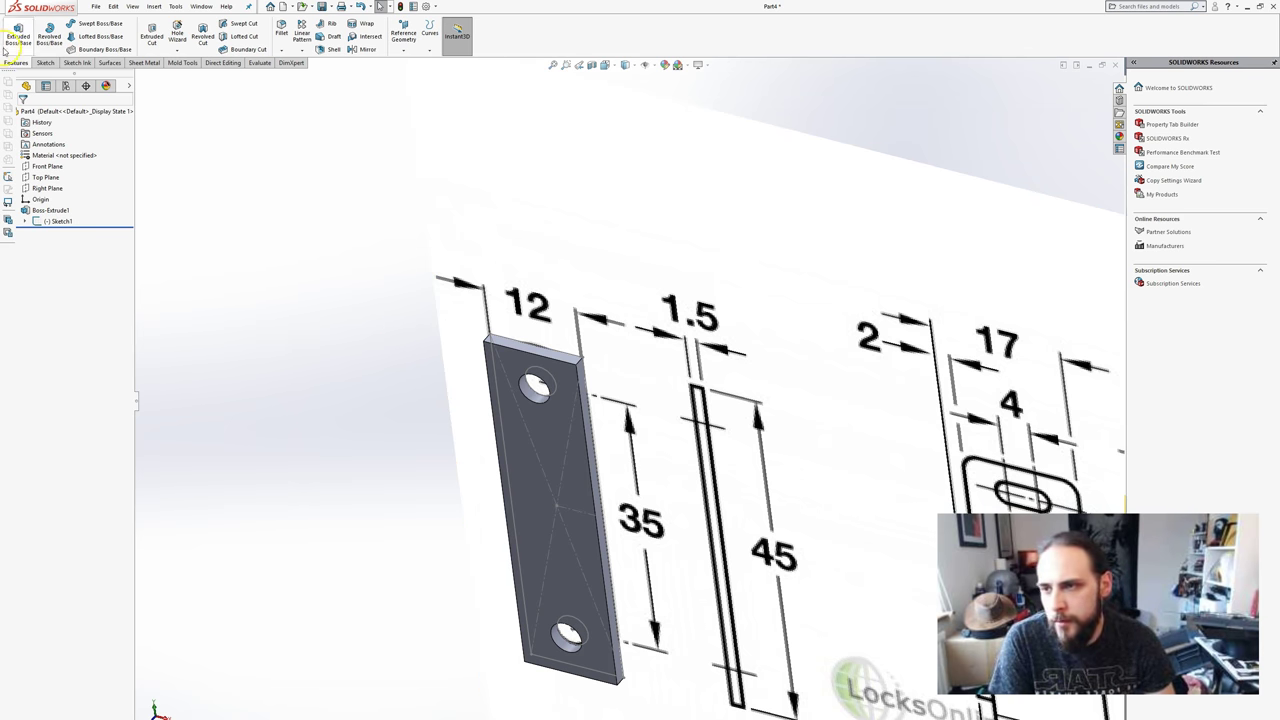
- Start a Full Round Fillet and pick the plate's left side face
{"action": "left_click", "coordinate": [281, 30]}
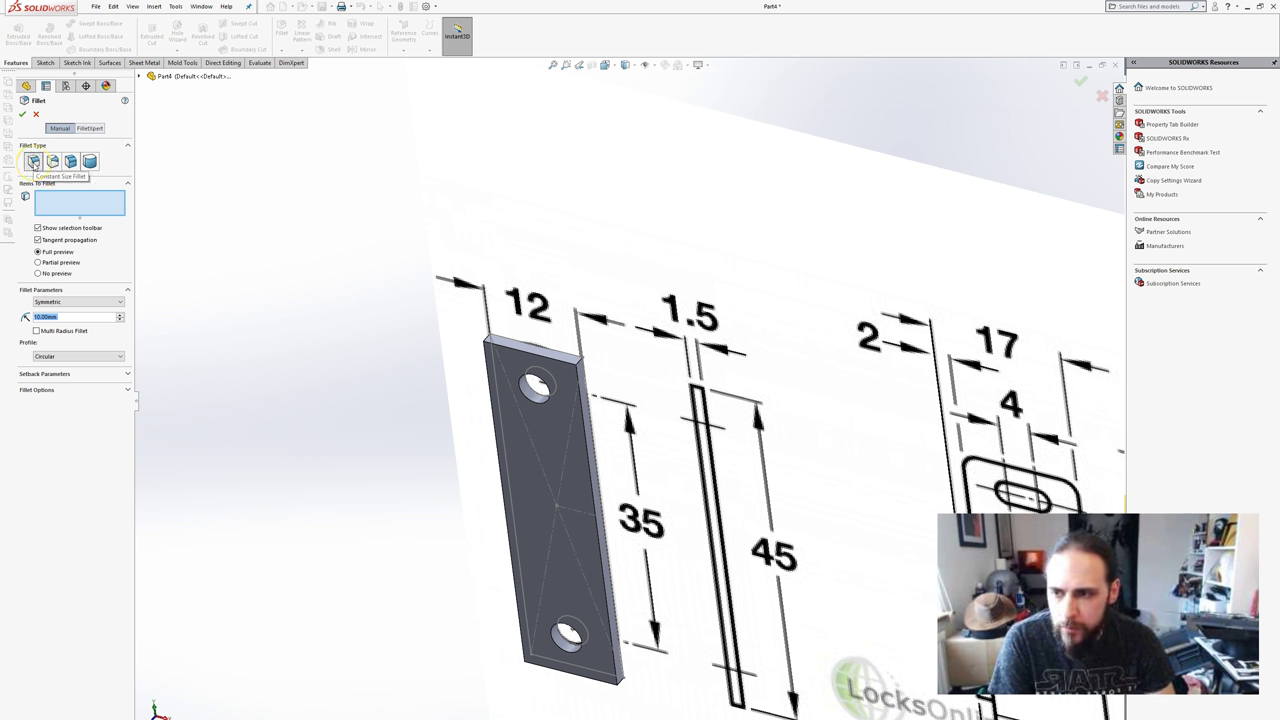
{"action": "left_click", "coordinate": [53, 163]}
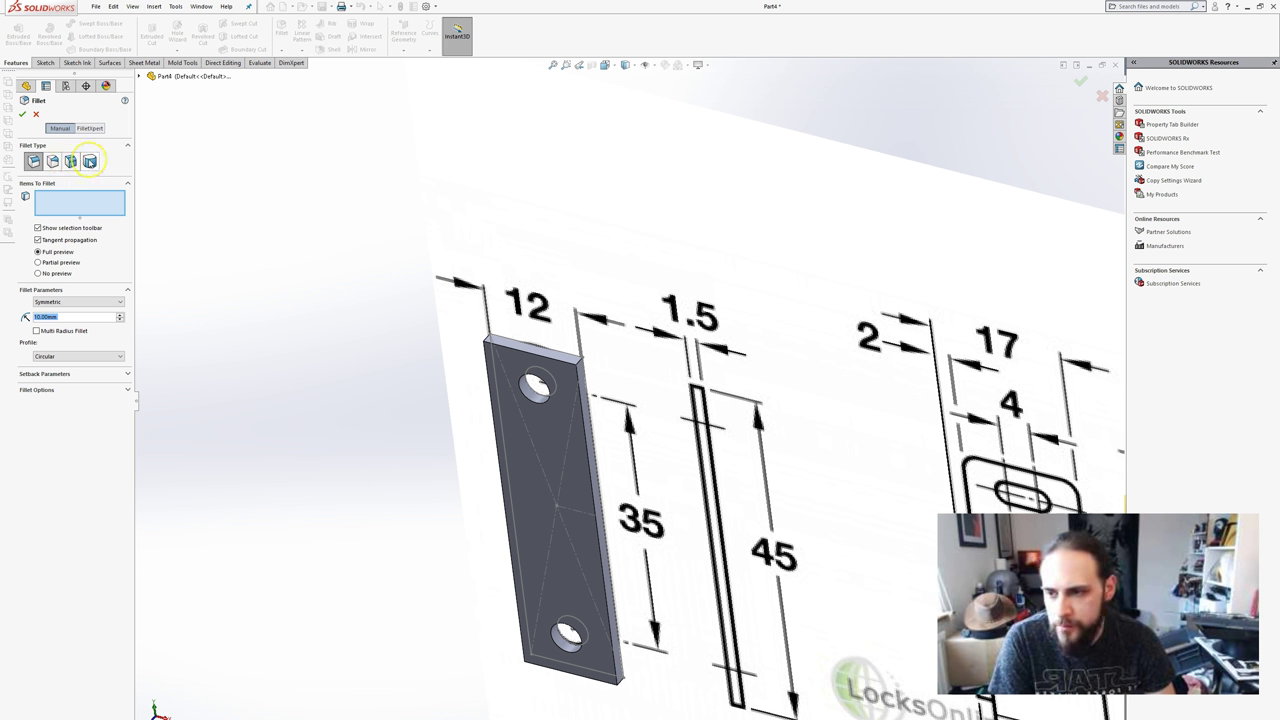
{"action": "left_click", "coordinate": [89, 161]}
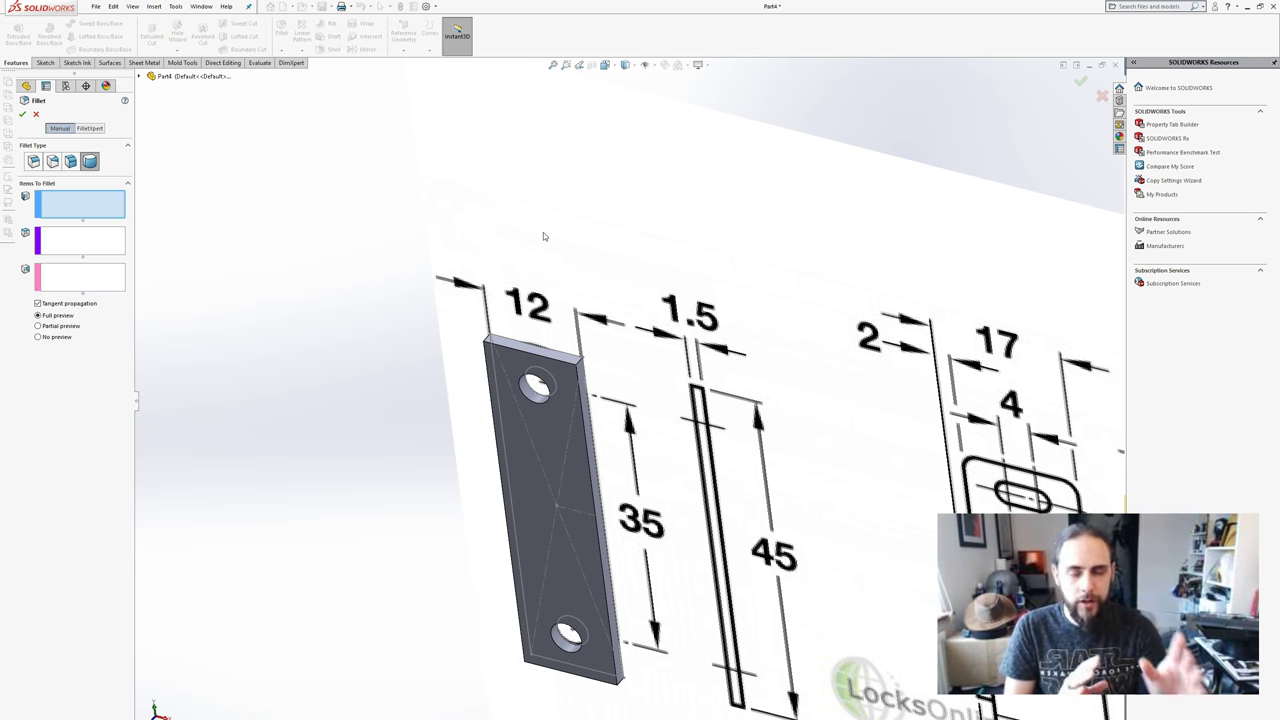
{"action": "left_click", "coordinate": [94, 194]}
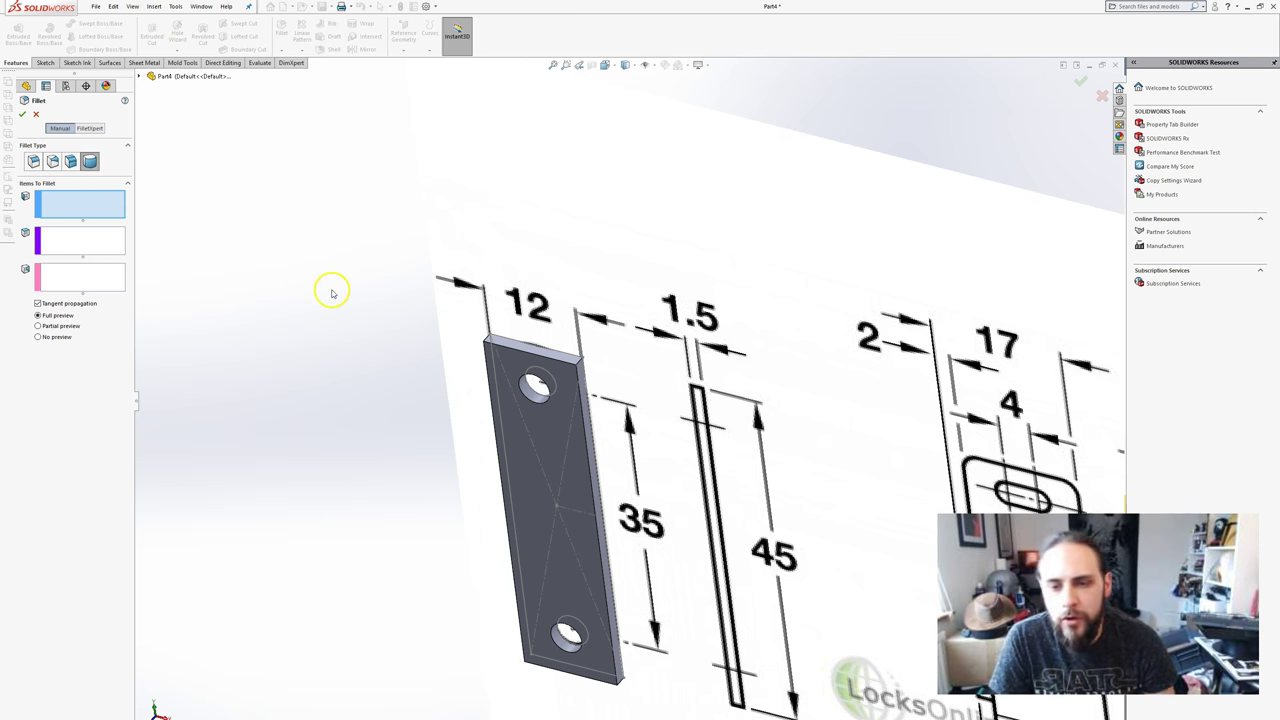
{"action": "mouse_move", "coordinate": [332, 293]}
{"action": "middle_mouse_down"}
{"action": "mouse_move", "coordinate": [403, 286]}
{"action": "mouse_move", "coordinate": [449, 323]}
{"action": "middle_mouse_up"}
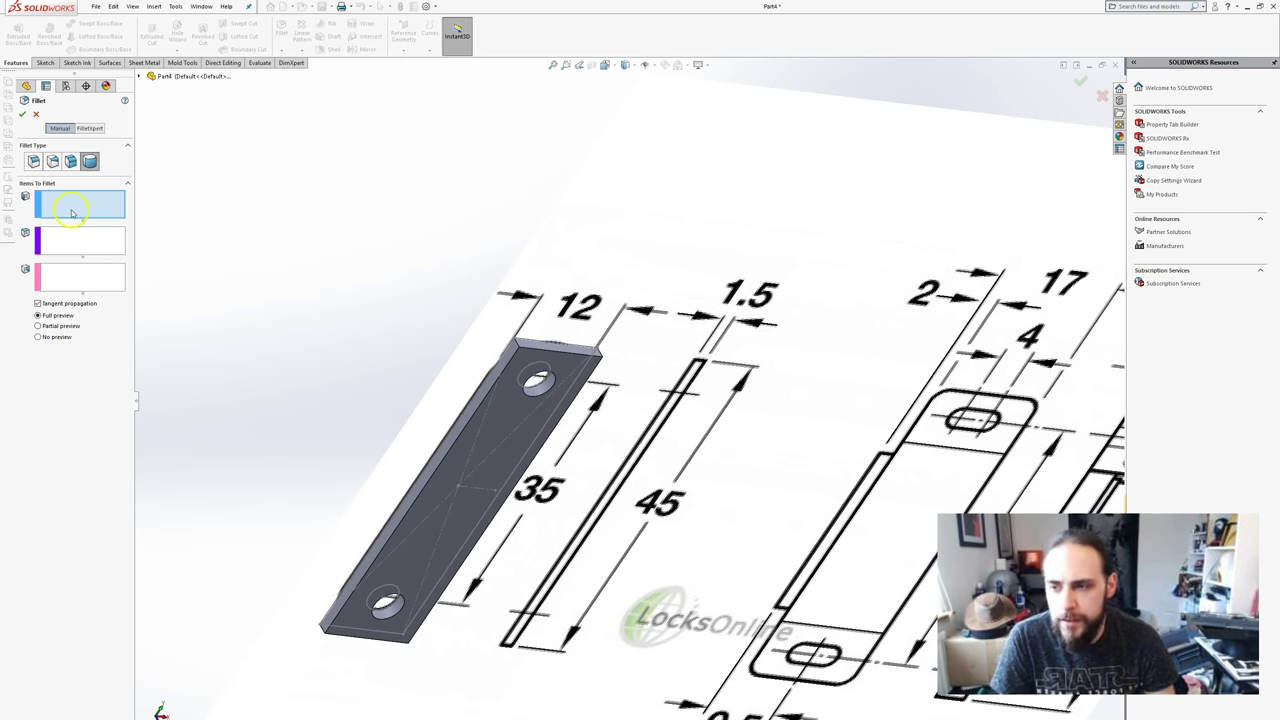
{"action": "left_click", "coordinate": [512, 355]}
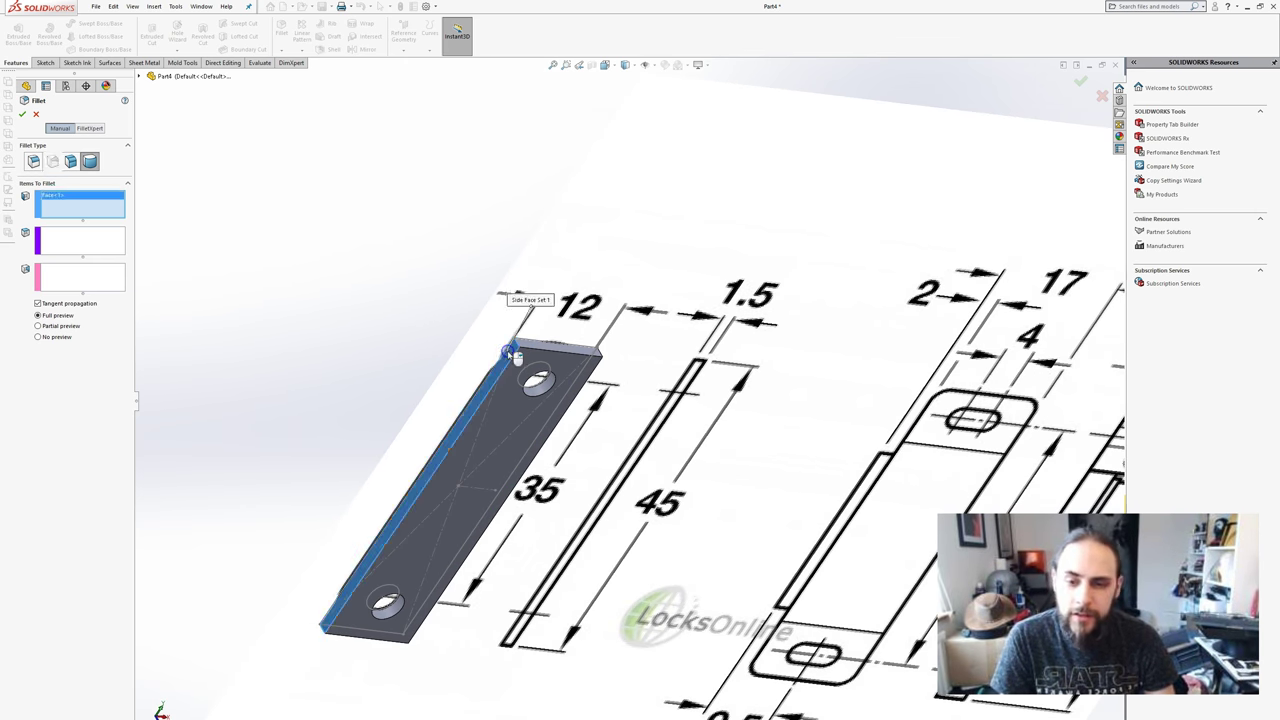
- Pick the top end face as centre and the right side face, then apply the fillet
{"action": "left_click", "coordinate": [58, 245]}
{"action": "left_click", "coordinate": [545, 350]}
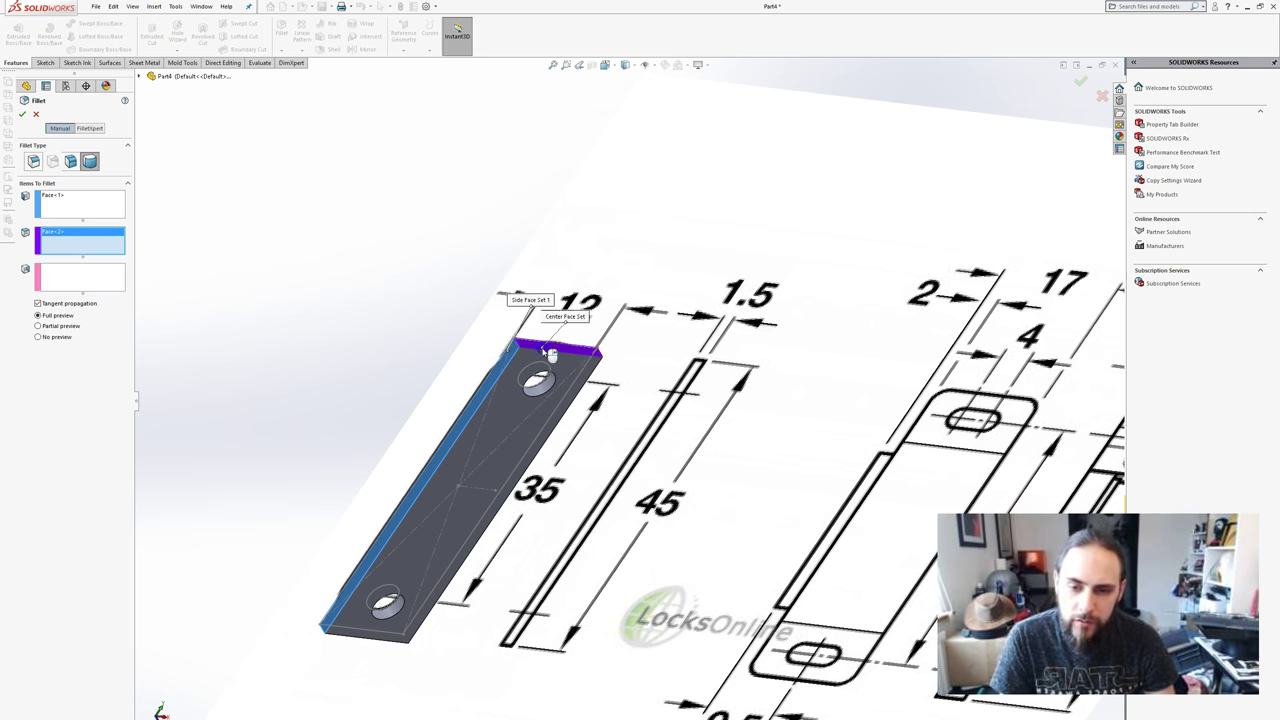
{"action": "mouse_move", "coordinate": [550, 352]}
{"action": "middle_mouse_down"}
{"action": "mouse_move", "coordinate": [586, 357]}
{"action": "mouse_move", "coordinate": [457, 306]}
{"action": "middle_mouse_up"}
{"action": "left_click", "coordinate": [63, 274]}
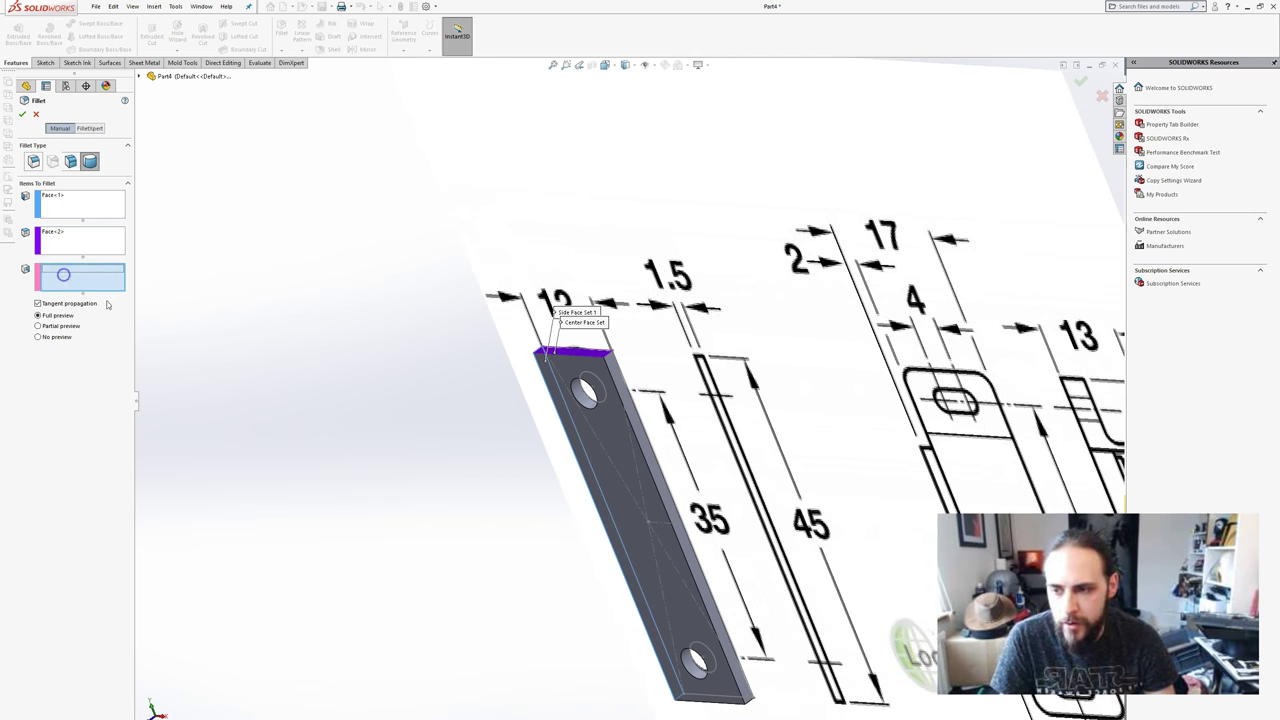
{"action": "left_click", "coordinate": [608, 371]}
{"action": "middle_click_drag", "start_coordinate": [414, 420], "coordinate": [498, 383]}
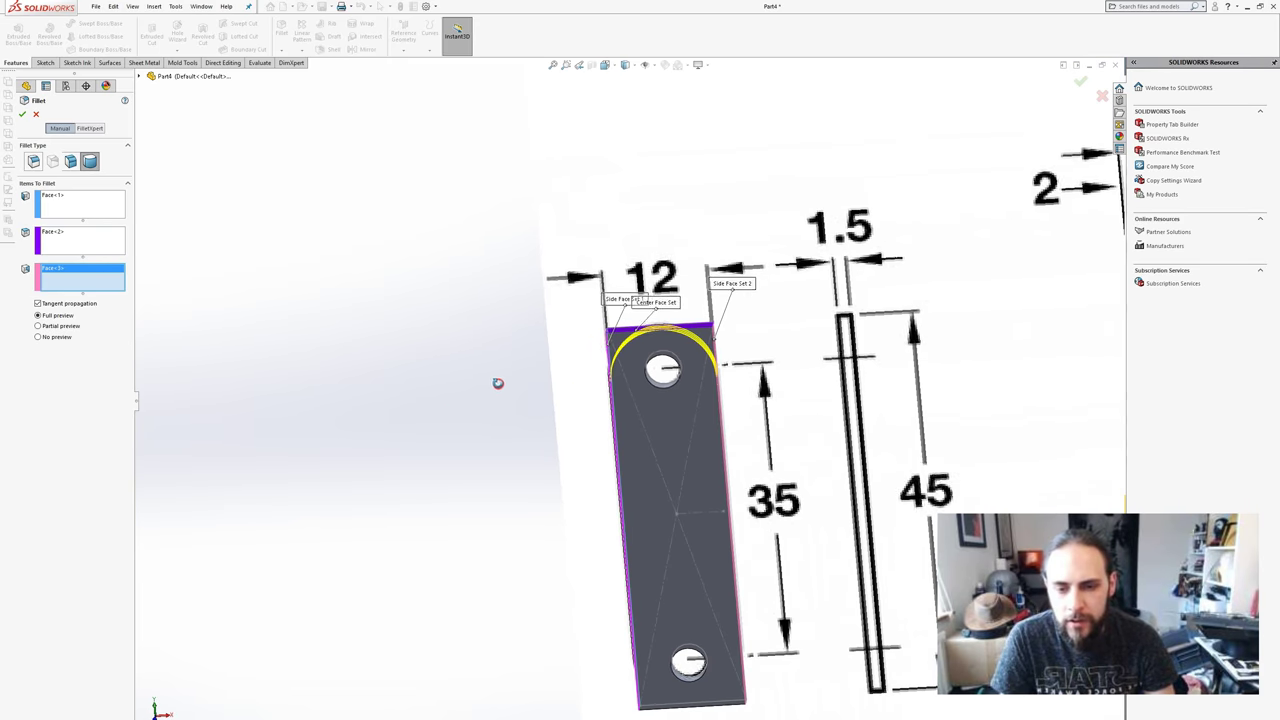
{"action": "scroll", "coordinate": [591, 349], "scroll_direction": "down", "scroll_amount": 3}
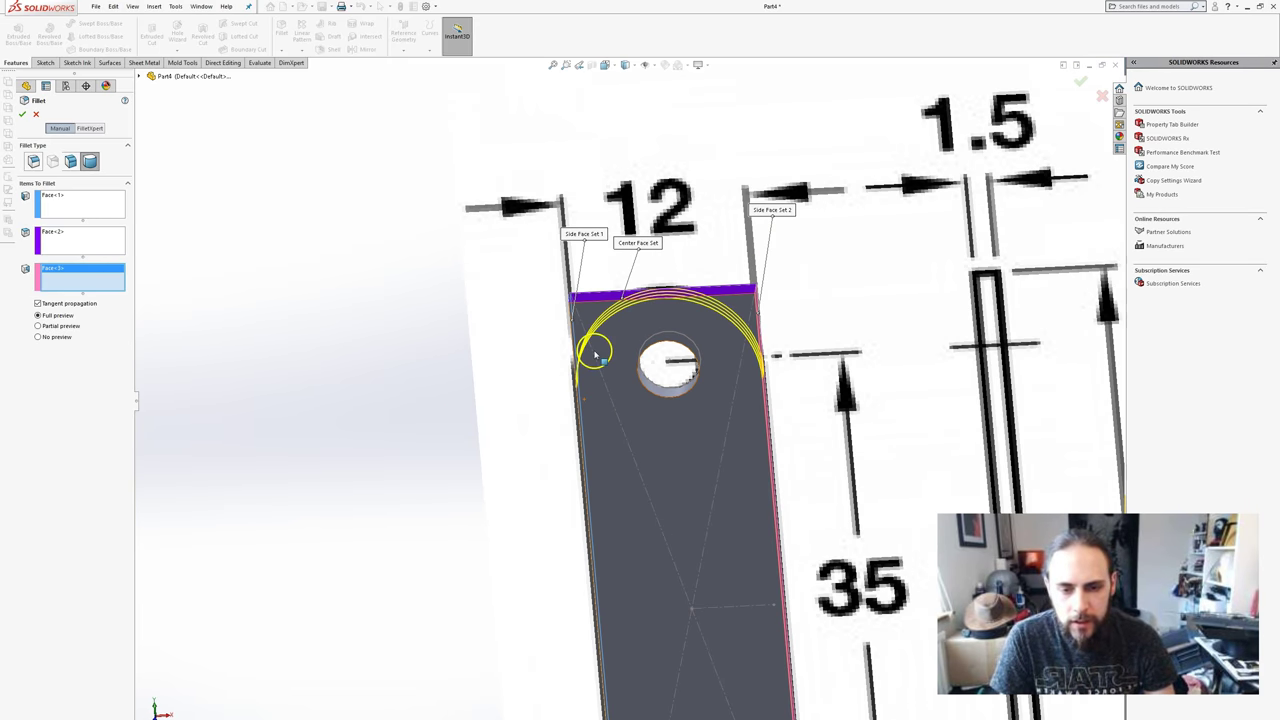
{"action": "left_click", "coordinate": [22, 115]}
{"action": "scroll", "coordinate": [545, 447], "scroll_direction": "up", "scroll_amount": 3}
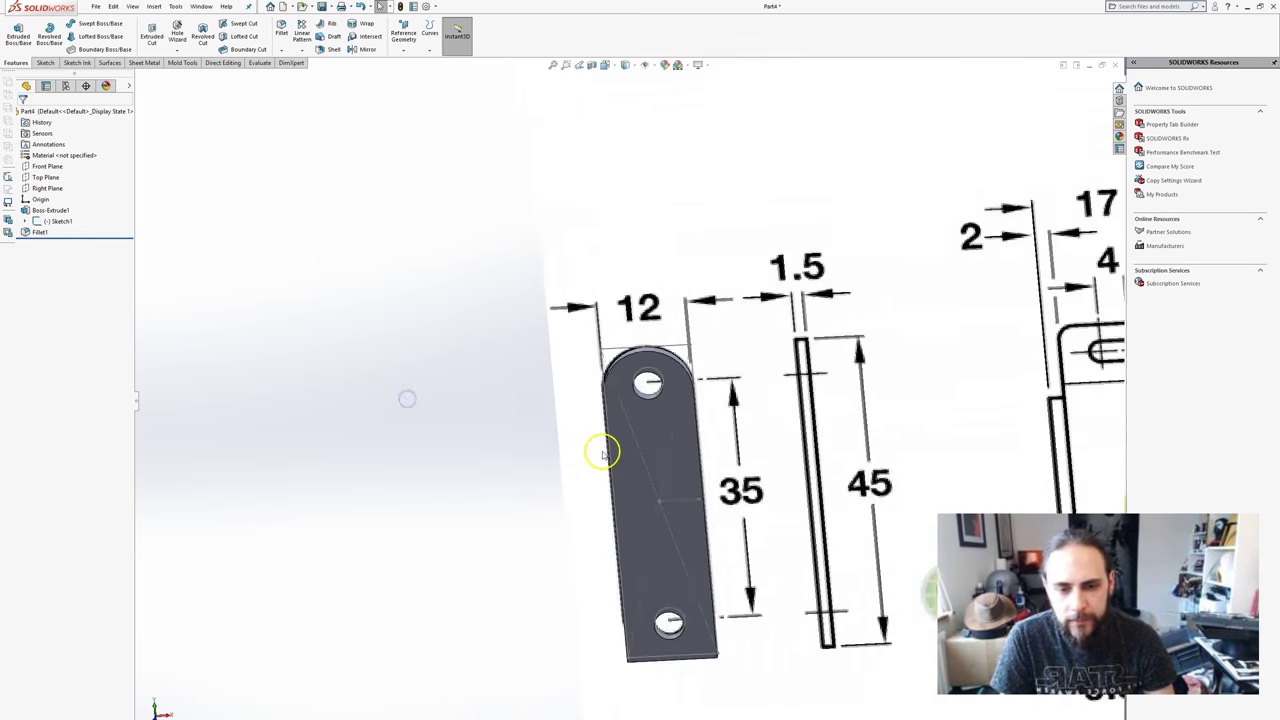
{"action": "scroll", "coordinate": [600, 448], "scroll_direction": "down", "scroll_amount": 3}
{"action": "scroll", "coordinate": [635, 385], "scroll_direction": "up", "scroll_amount": 3}
{"action": "scroll", "coordinate": [629, 509], "scroll_direction": "up", "scroll_amount": 3}
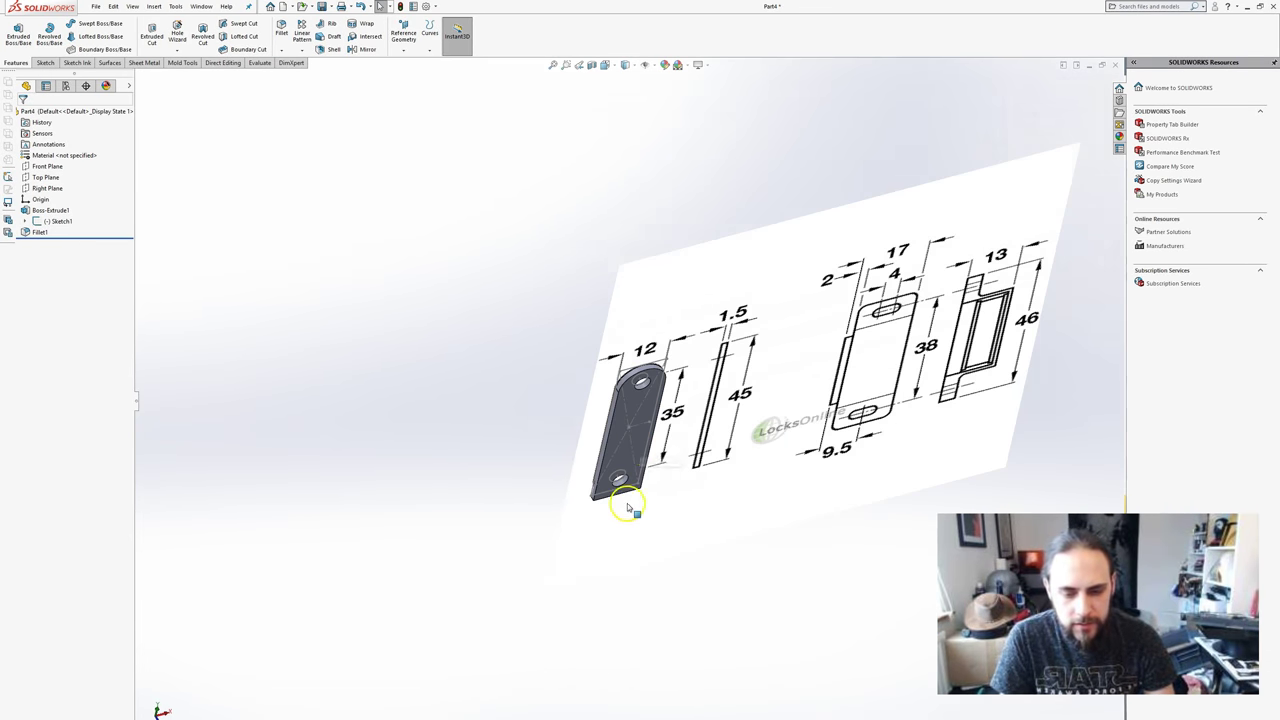
{"action": "scroll", "coordinate": [580, 444], "scroll_direction": "down", "scroll_amount": 4}
- Start a constant-radius fillet on the plate's two bottom-end corner edges
{"action": "left_click", "coordinate": [281, 30]}
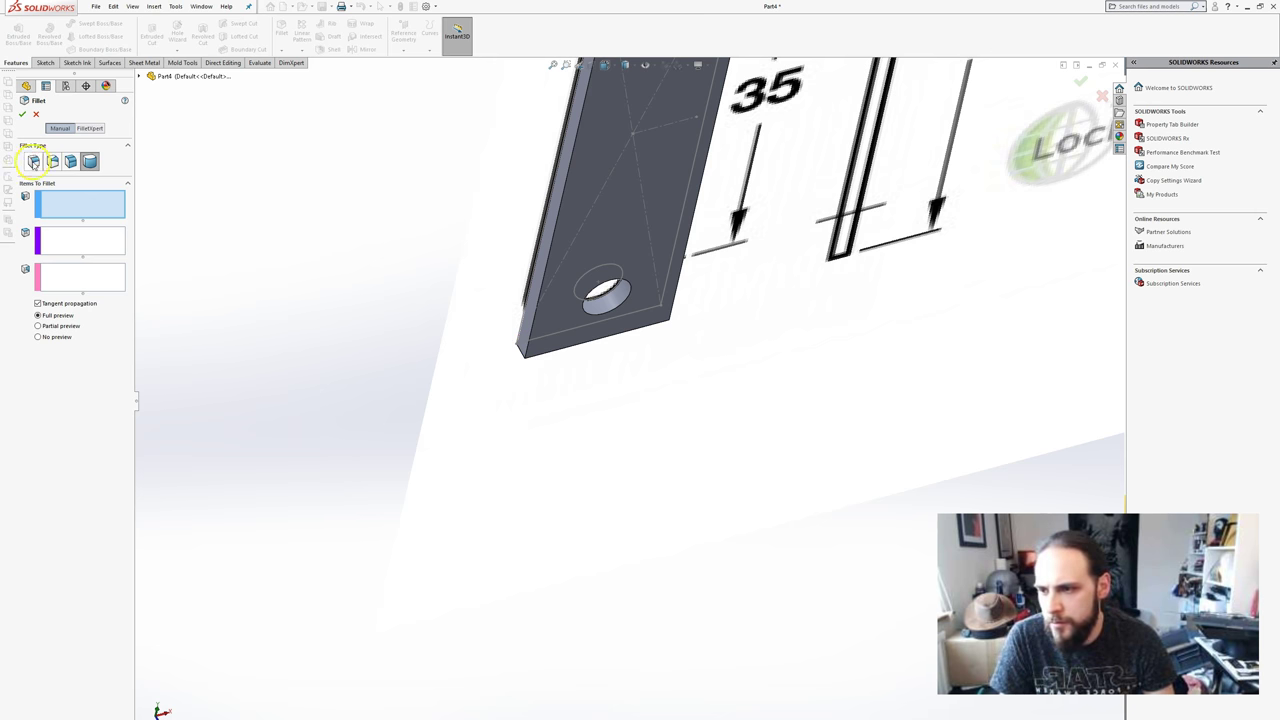
{"action": "left_click", "coordinate": [33, 162]}
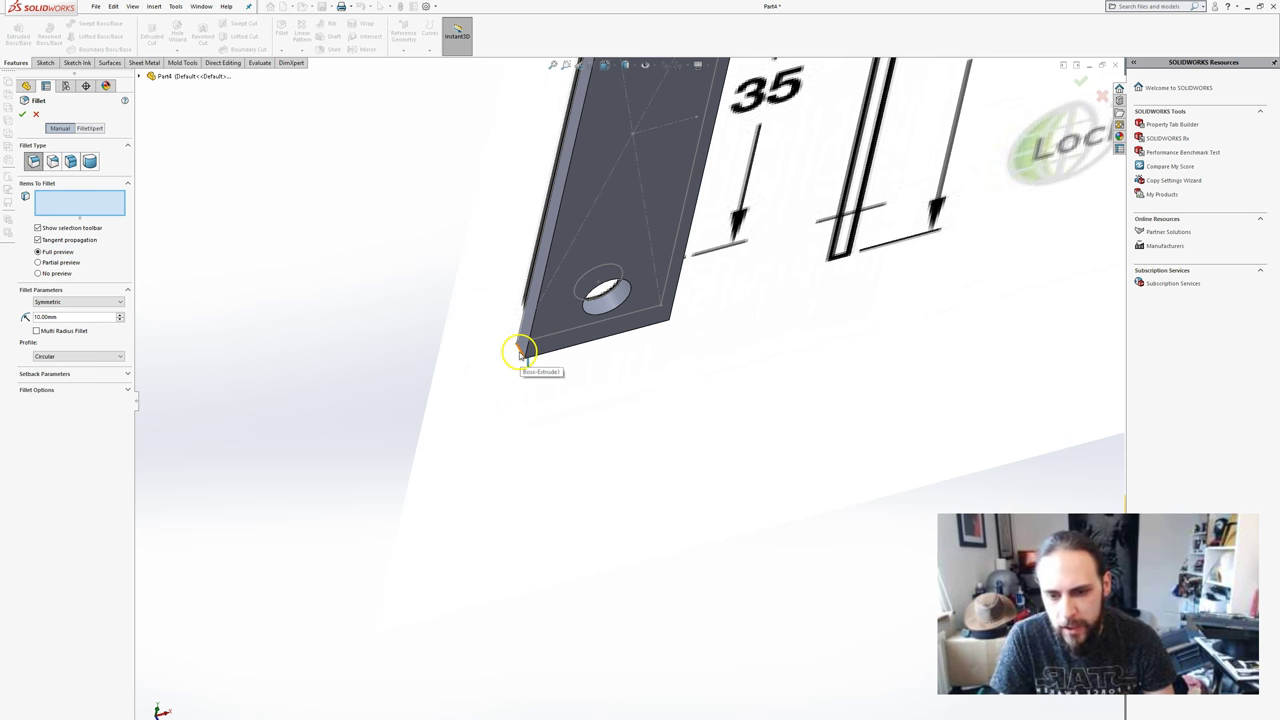
{"action": "left_click", "coordinate": [520, 352]}
{"action": "middle_click_drag", "start_coordinate": [578, 356], "coordinate": [808, 357]}
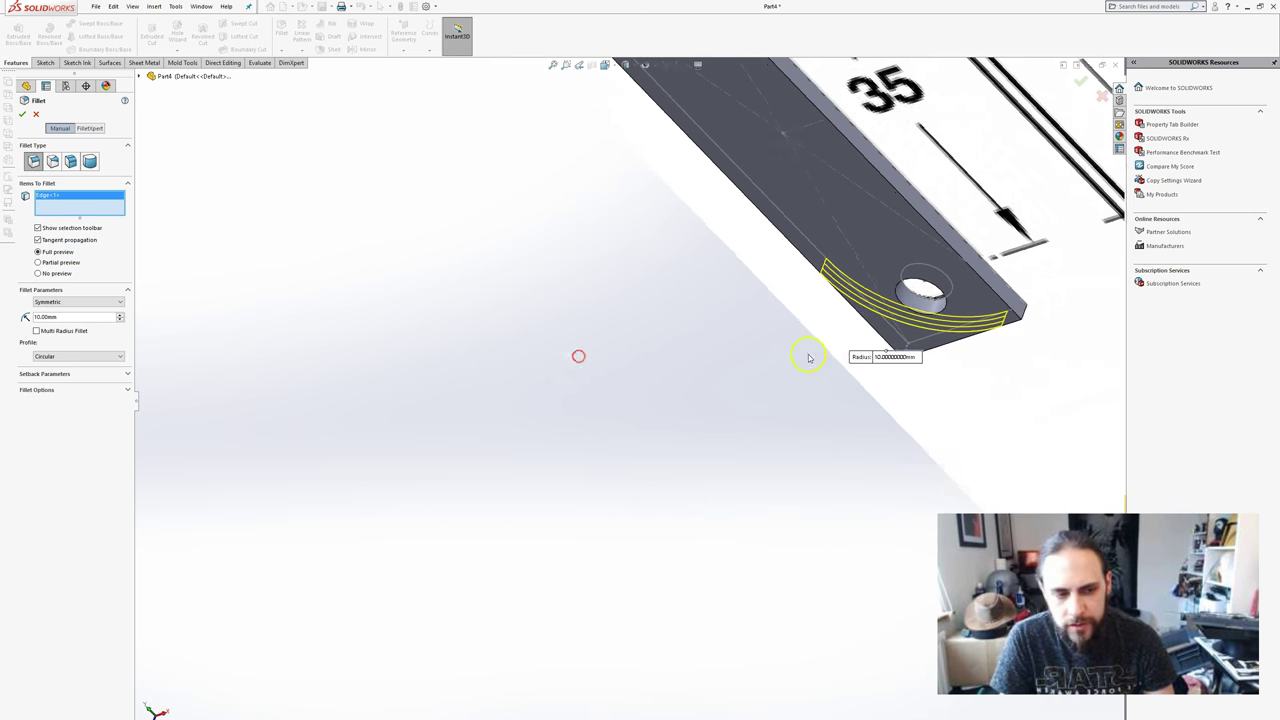
{"action": "left_click", "coordinate": [1022, 314]}
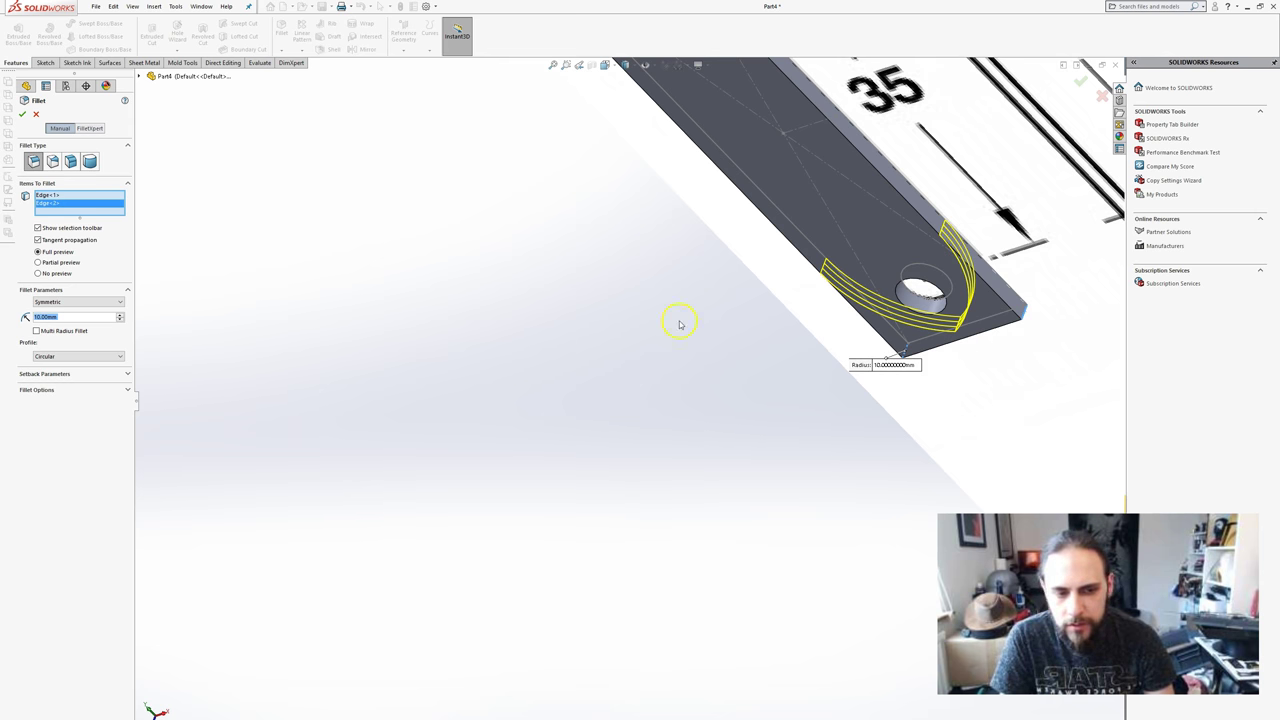
{"action": "middle_click_drag", "start_coordinate": [552, 268], "coordinate": [891, 517]}
{"action": "scroll", "coordinate": [891, 517], "scroll_direction": "down", "scroll_amount": 2}
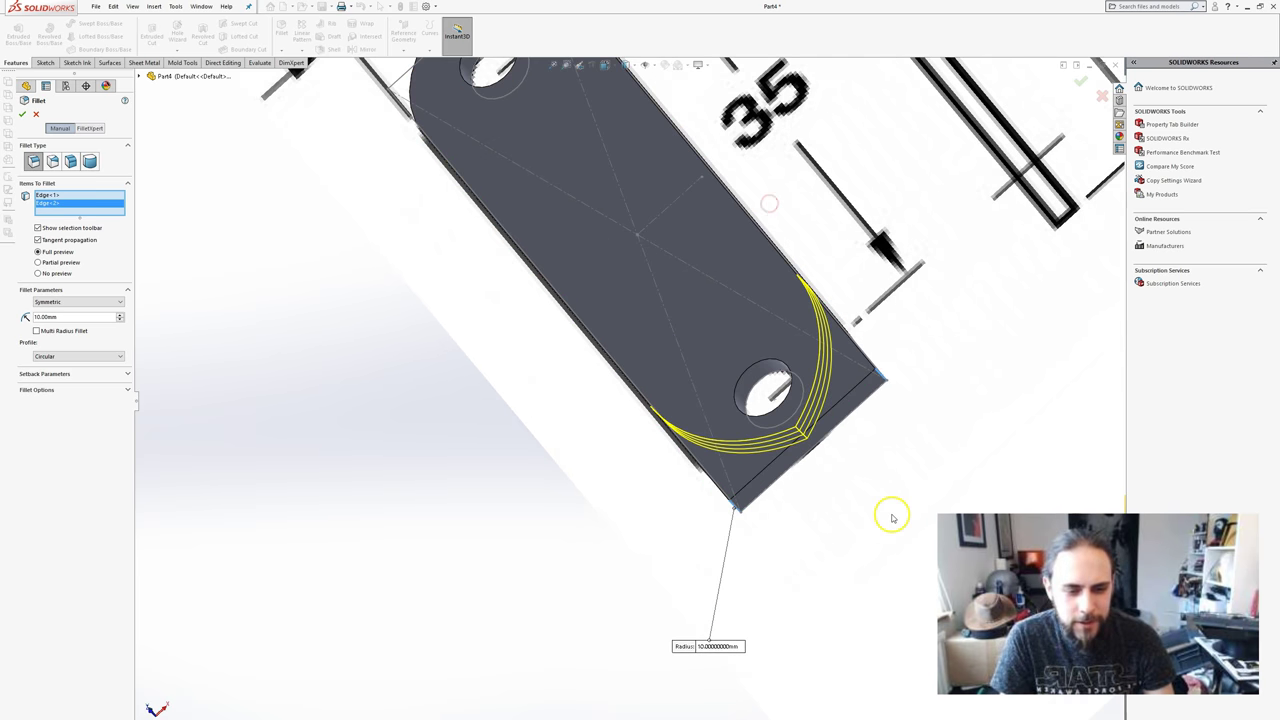
{"action": "scroll", "coordinate": [803, 443], "scroll_direction": "down", "scroll_amount": 2}
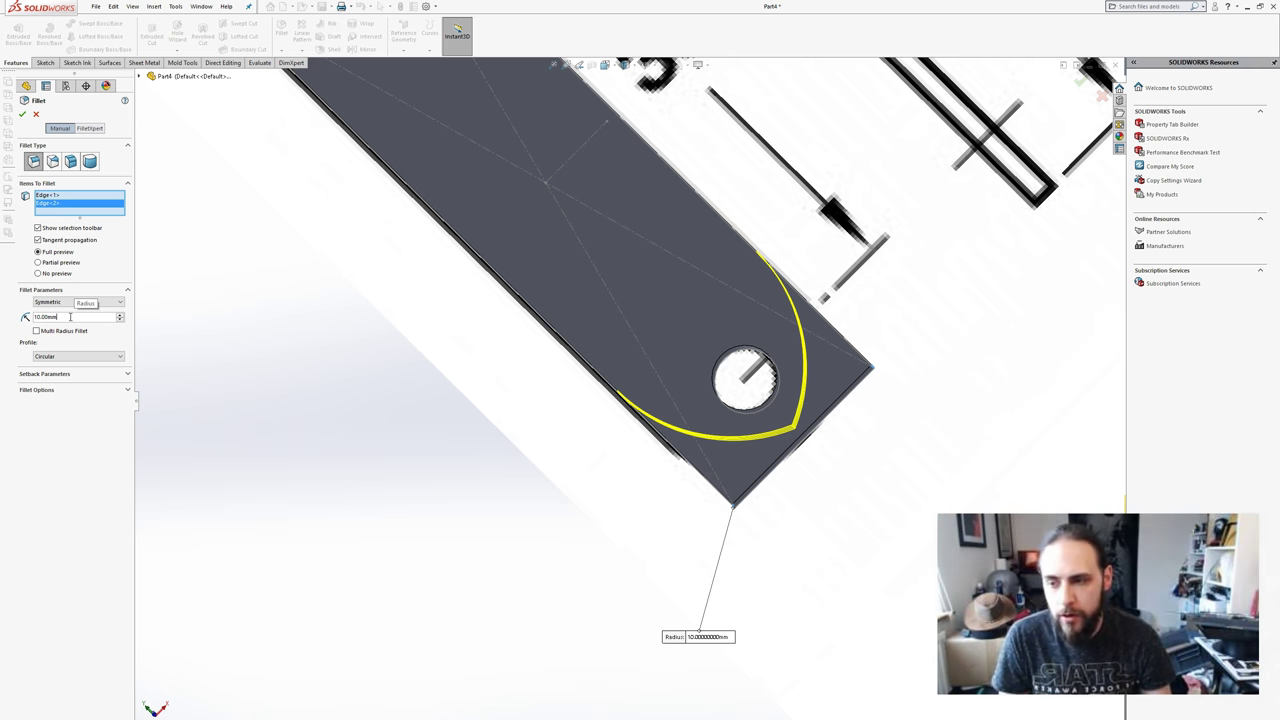
- Raise the fillet radius from 3 mm through 4 and 5 mm to 6.10 mm, checking the preview
{"action": "left_click_drag", "start_coordinate": [69, 316], "coordinate": [3, 317]}
{"action": "type", "text": "5"}
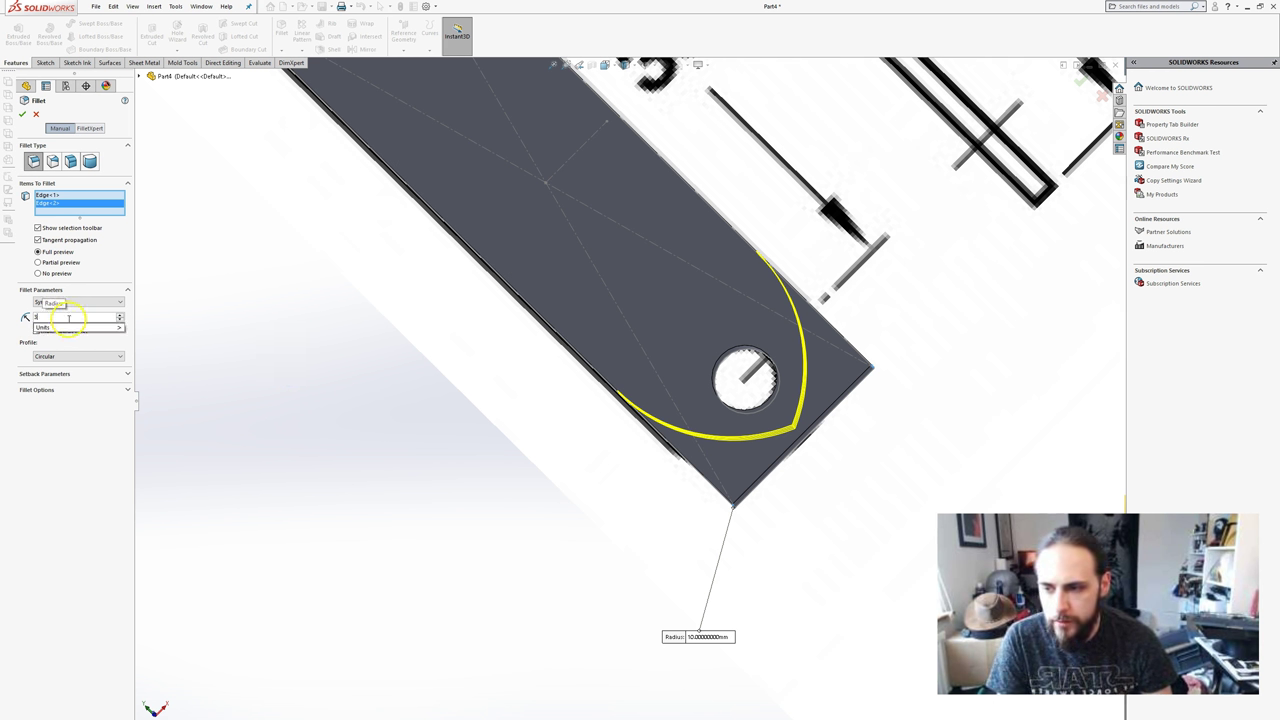
{"action": "type", "text": "mm3"}
{"action": "key", "text": "Return"}
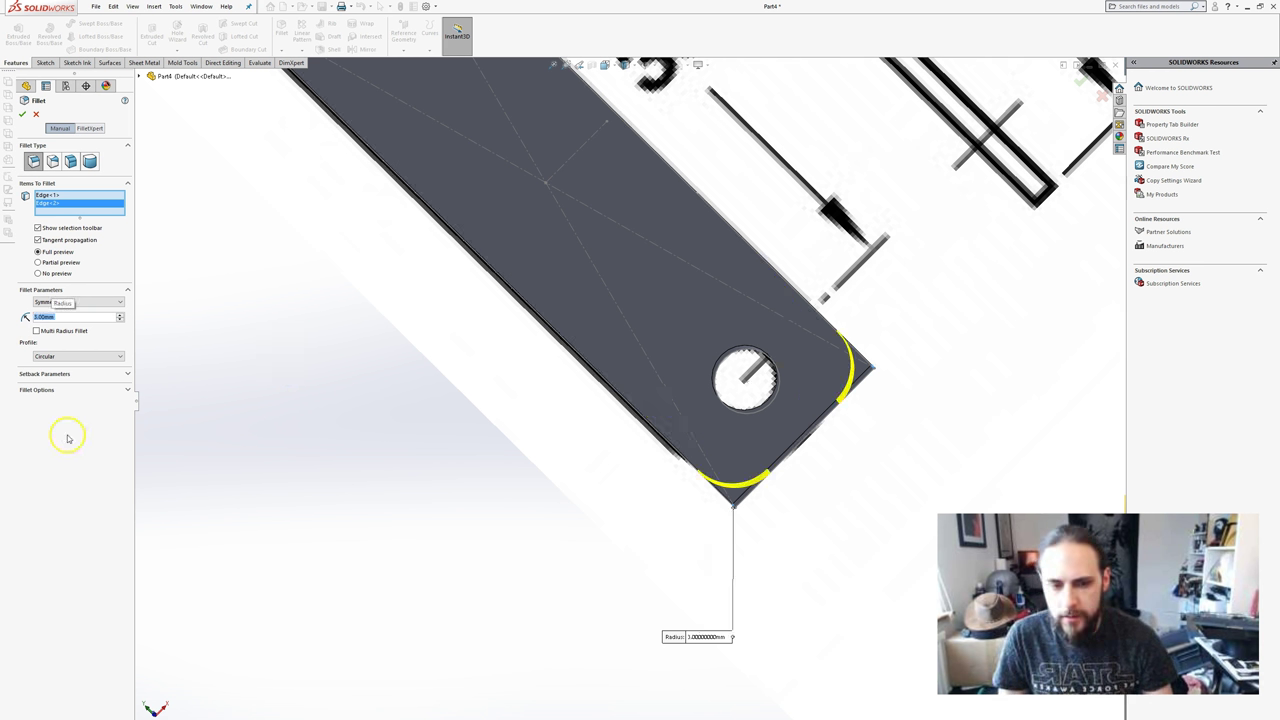
{"action": "middle_click_drag", "start_coordinate": [920, 514], "coordinate": [886, 471]}
{"action": "scroll", "coordinate": [797, 377], "scroll_direction": "down", "scroll_amount": 3}
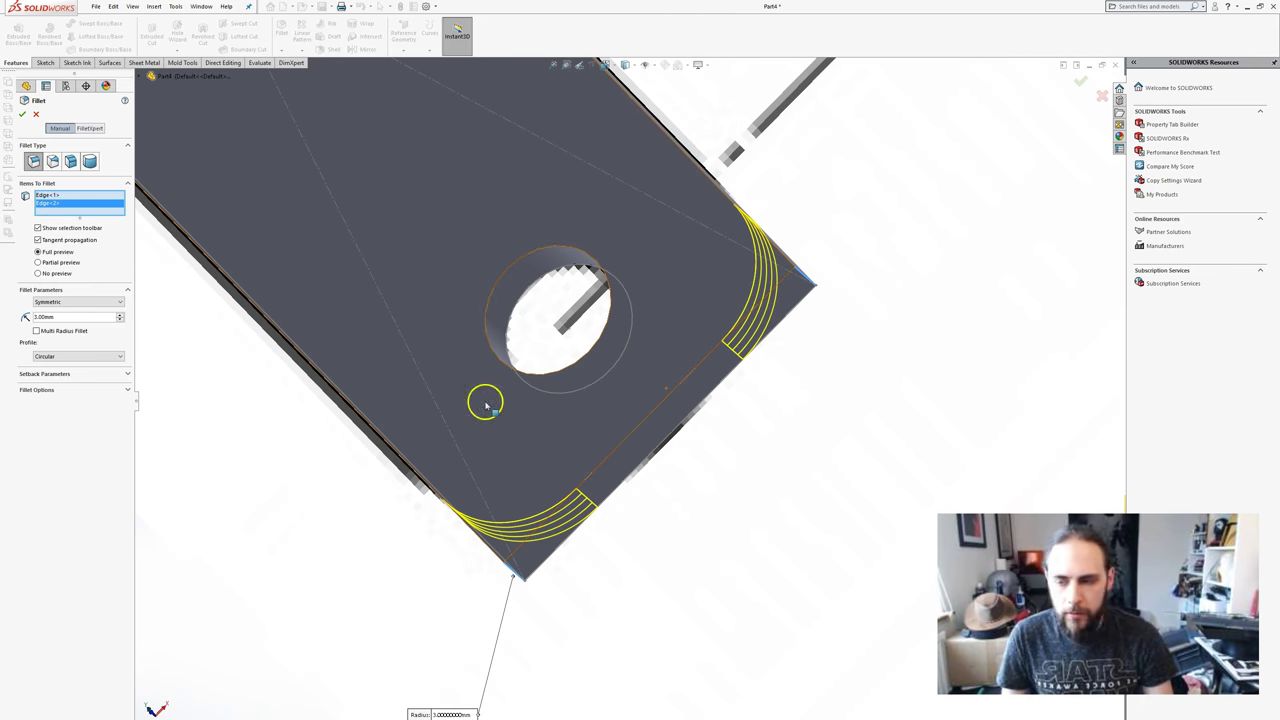
{"action": "type", "text": "4"}
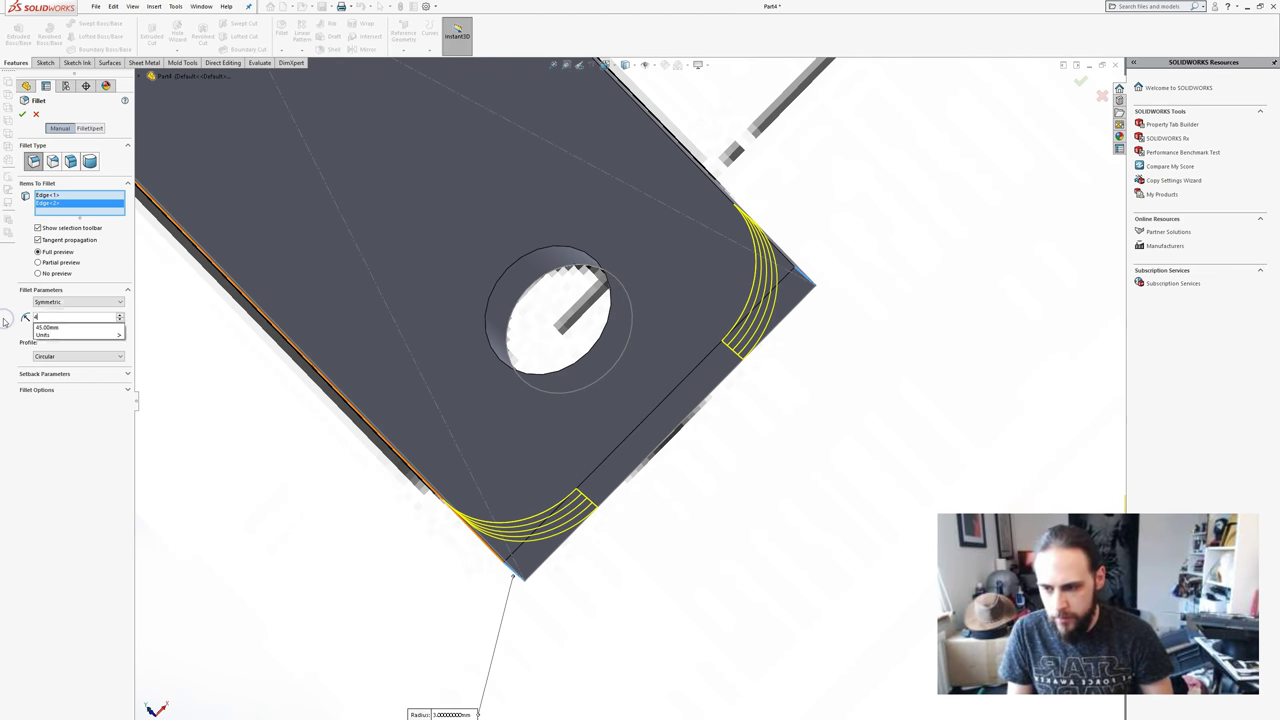
{"action": "key", "text": "Return"}
{"action": "type", "text": "5.00mm"}
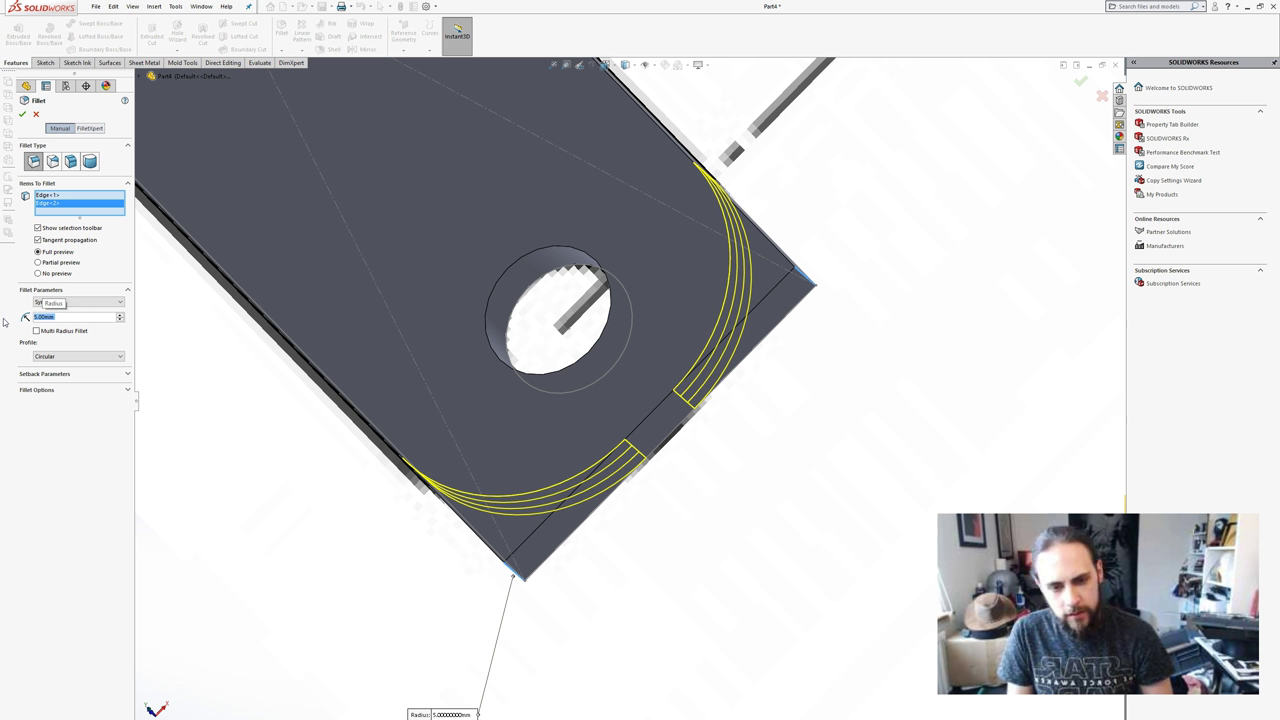
{"action": "key", "text": "BackSpace"}
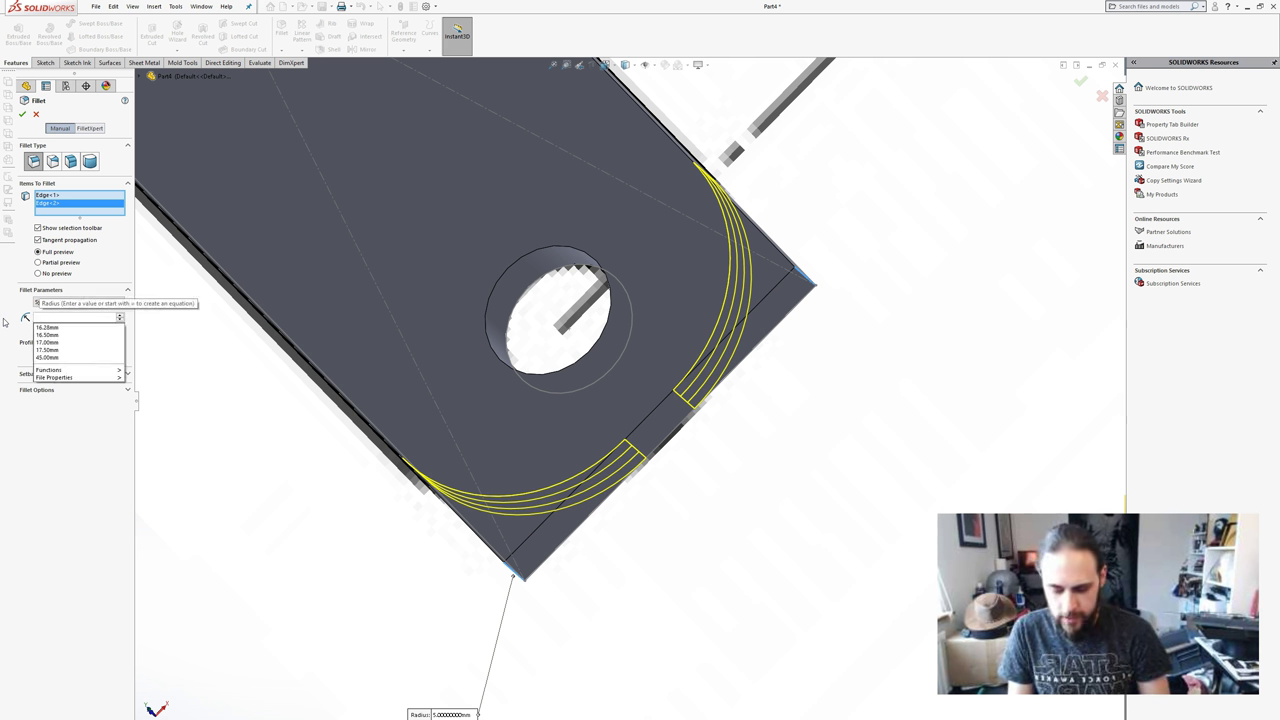
{"action": "type", "text": "5"}
{"action": "key", "text": "Return"}
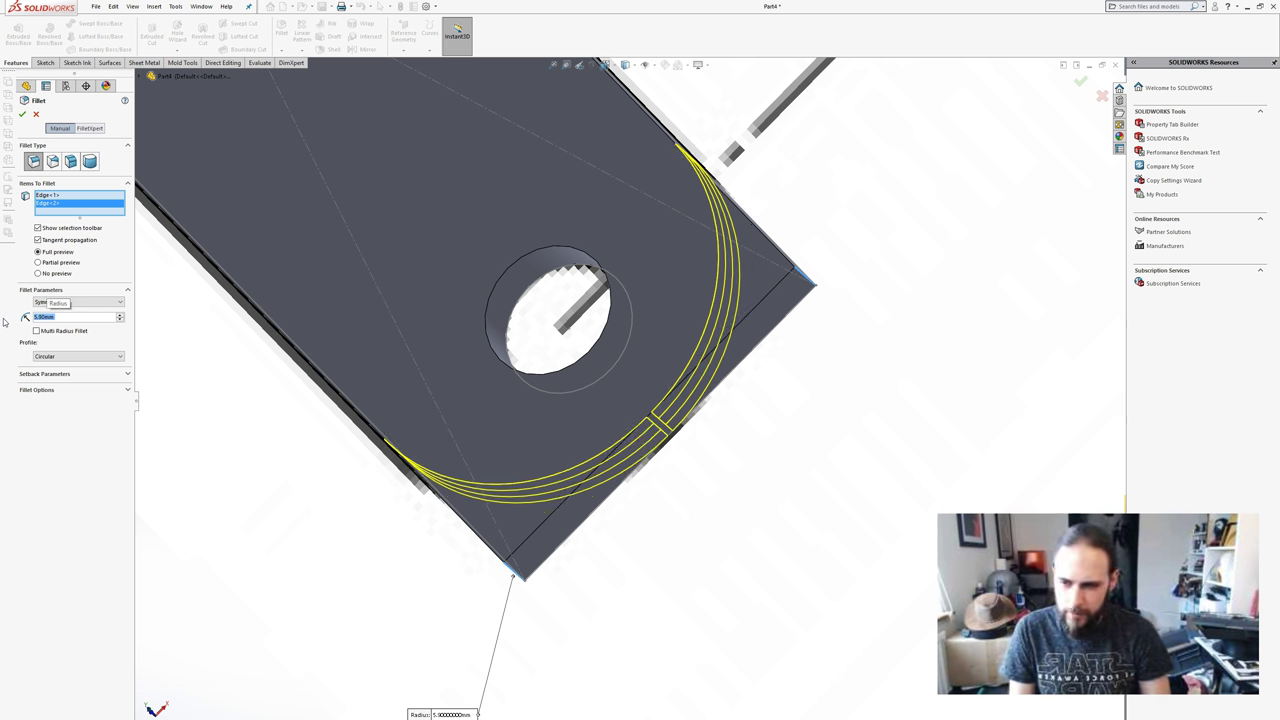
{"action": "type", "text": "6"}
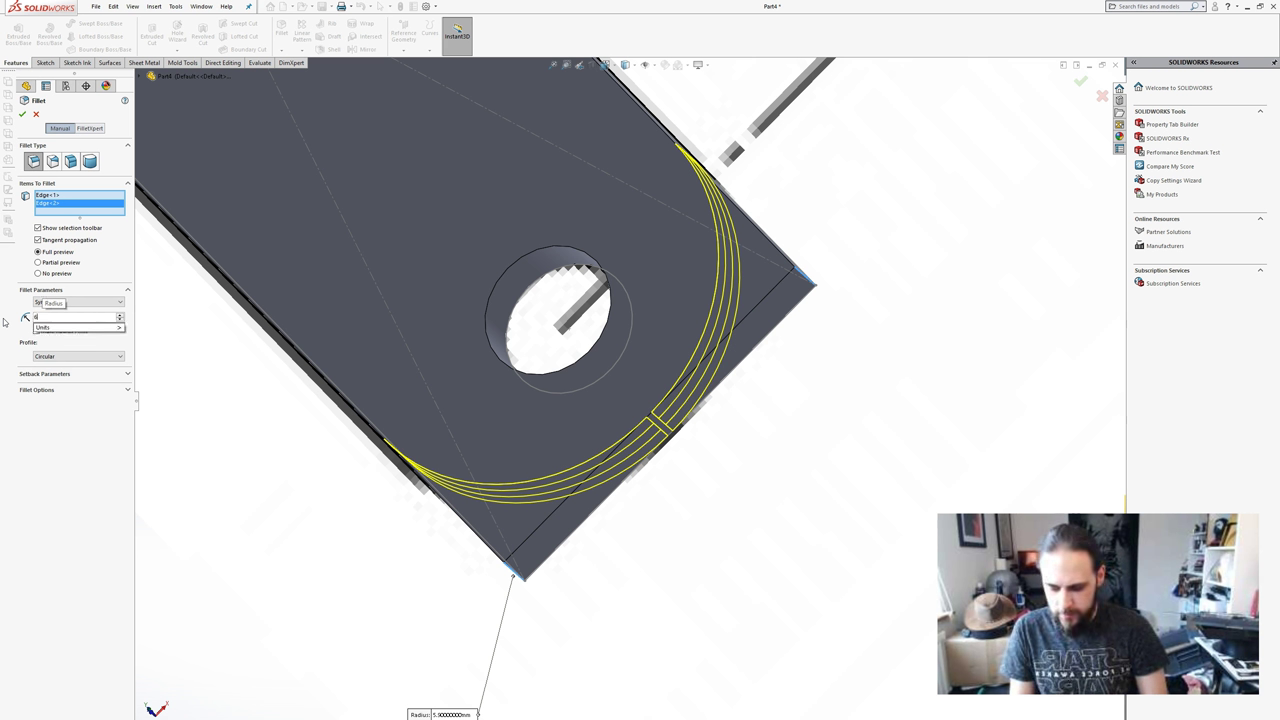
{"action": "type", "text": ".50mm"}
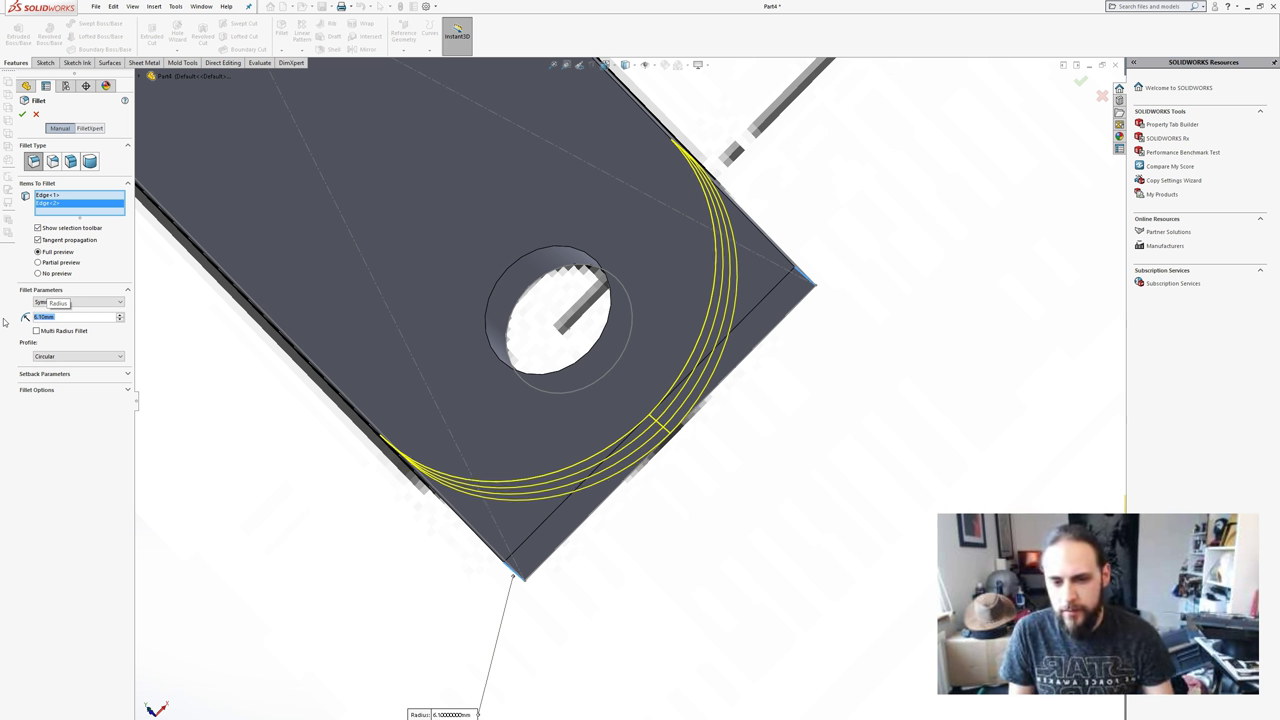
{"action": "middle_click_drag", "start_coordinate": [706, 429], "coordinate": [680, 417]}
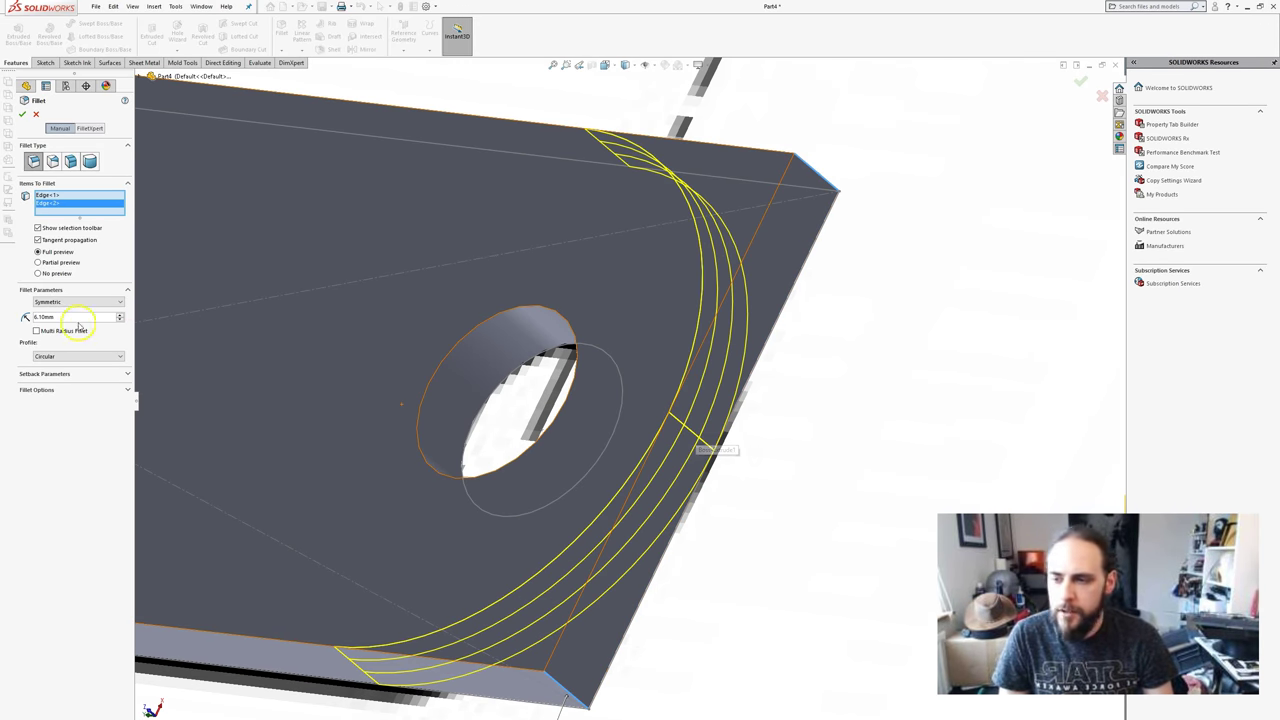
- Apply the enlarged corner fillet Fillet2 and orbit around the bar to inspect it
{"action": "left_click", "coordinate": [22, 115]}
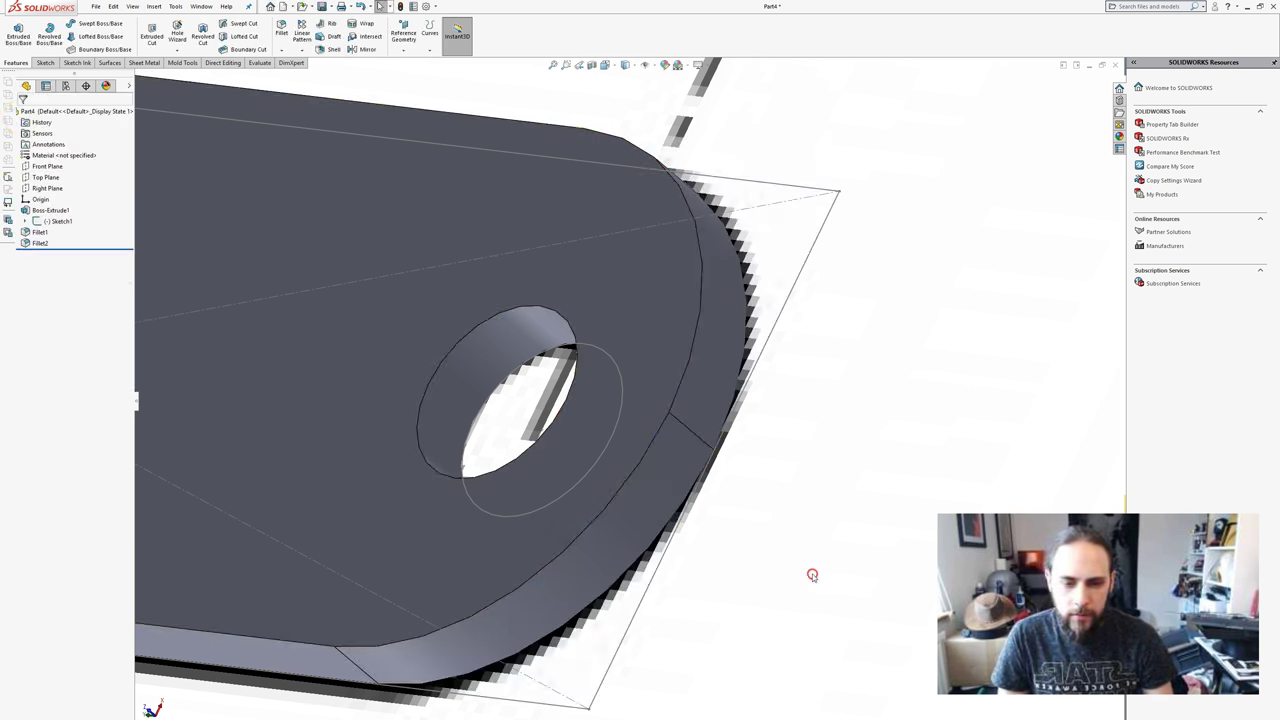
{"action": "middle_click_drag", "start_coordinate": [811, 574], "coordinate": [826, 486]}
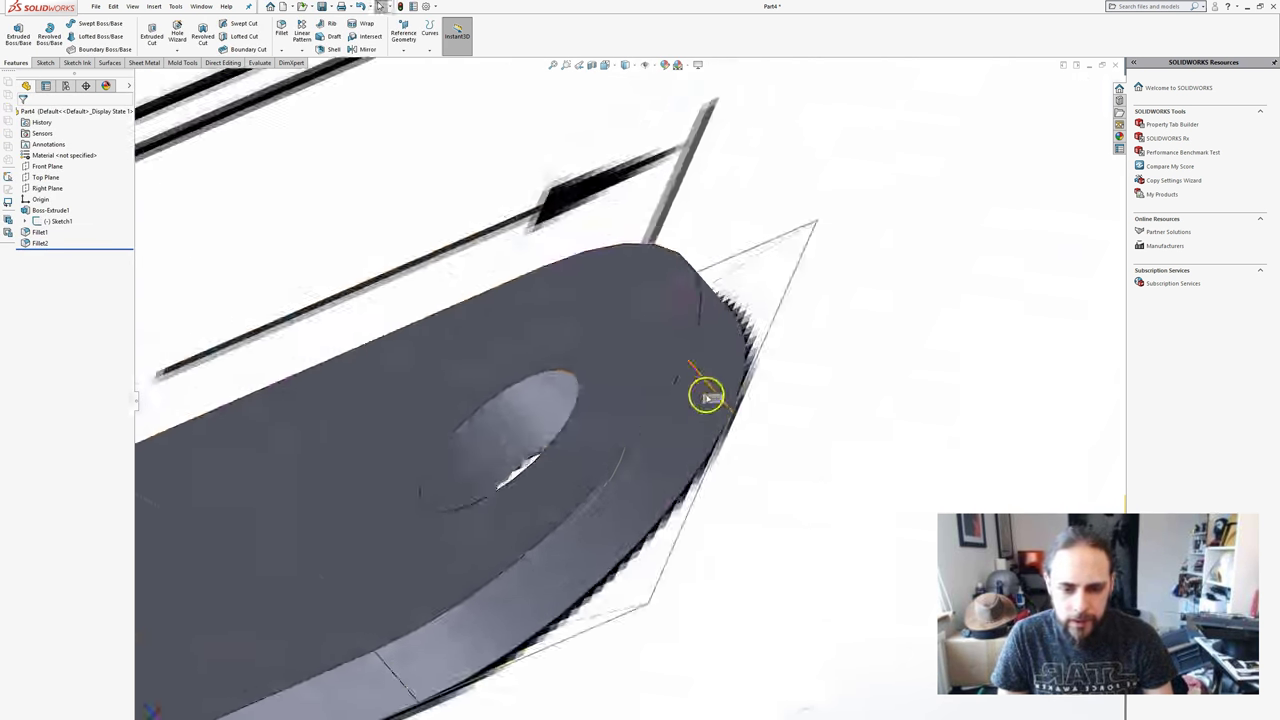
{"action": "scroll", "coordinate": [710, 395], "scroll_direction": "up", "scroll_amount": 8}
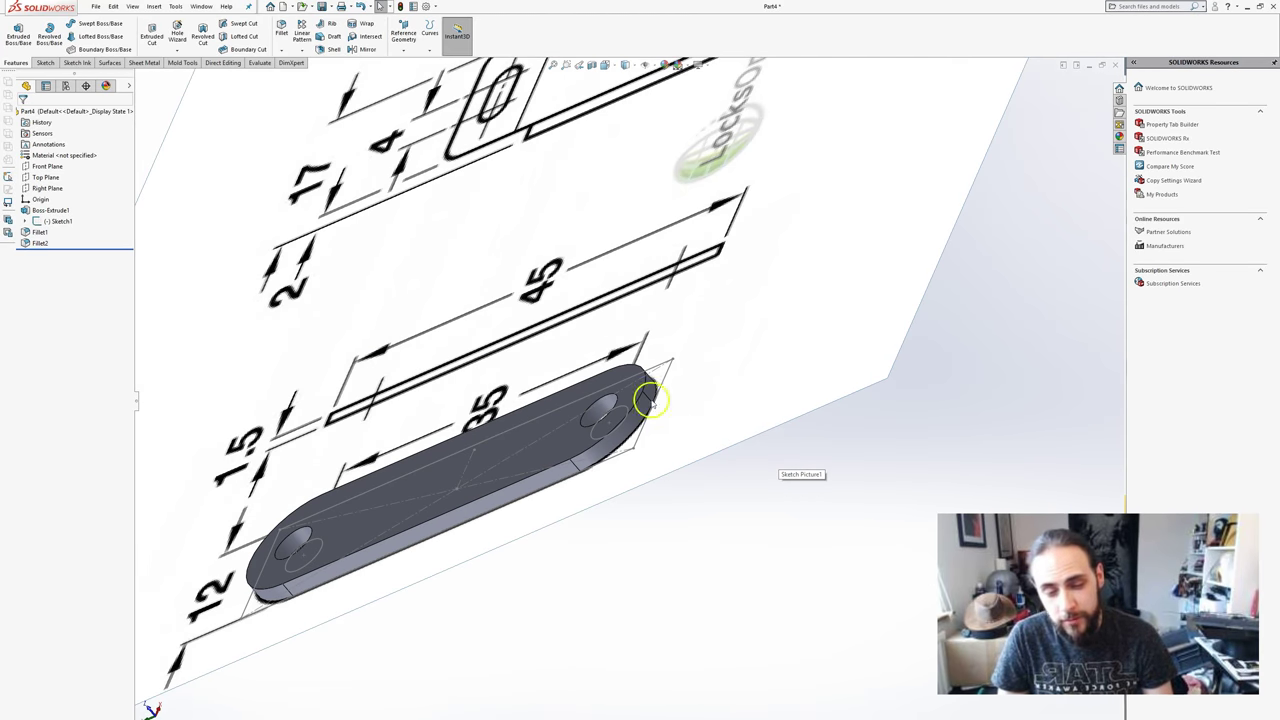
{"action": "middle_click_drag", "start_coordinate": [668, 377], "coordinate": [883, 569]}
{"action": "left_click", "coordinate": [563, 375]}
{"action": "middle_click_drag", "start_coordinate": [771, 474], "coordinate": [761, 489]}
{"action": "left_click", "coordinate": [443, 405]}
{"action": "left_click", "coordinate": [290, 410]}
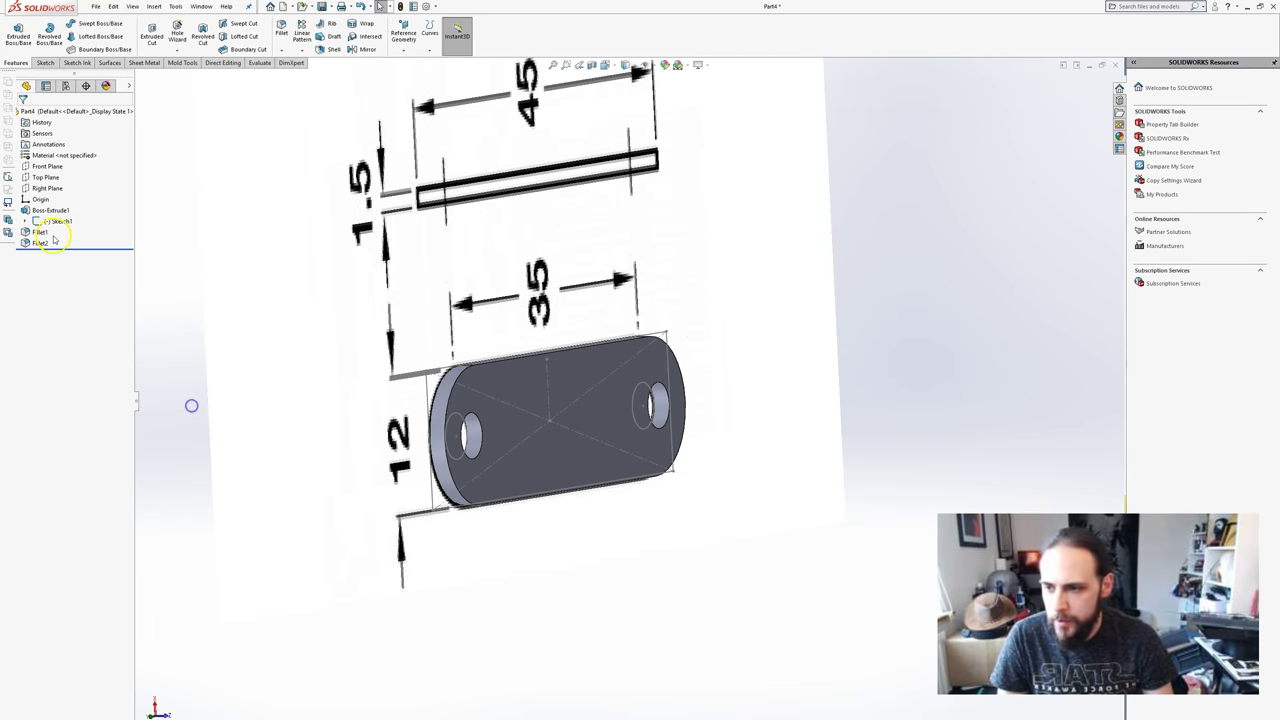
- Delete Fillet2 from the feature tree, leaving the bar's bottom end square
{"action": "left_click", "coordinate": [39, 245]}
{"action": "key", "text": "Delete"}
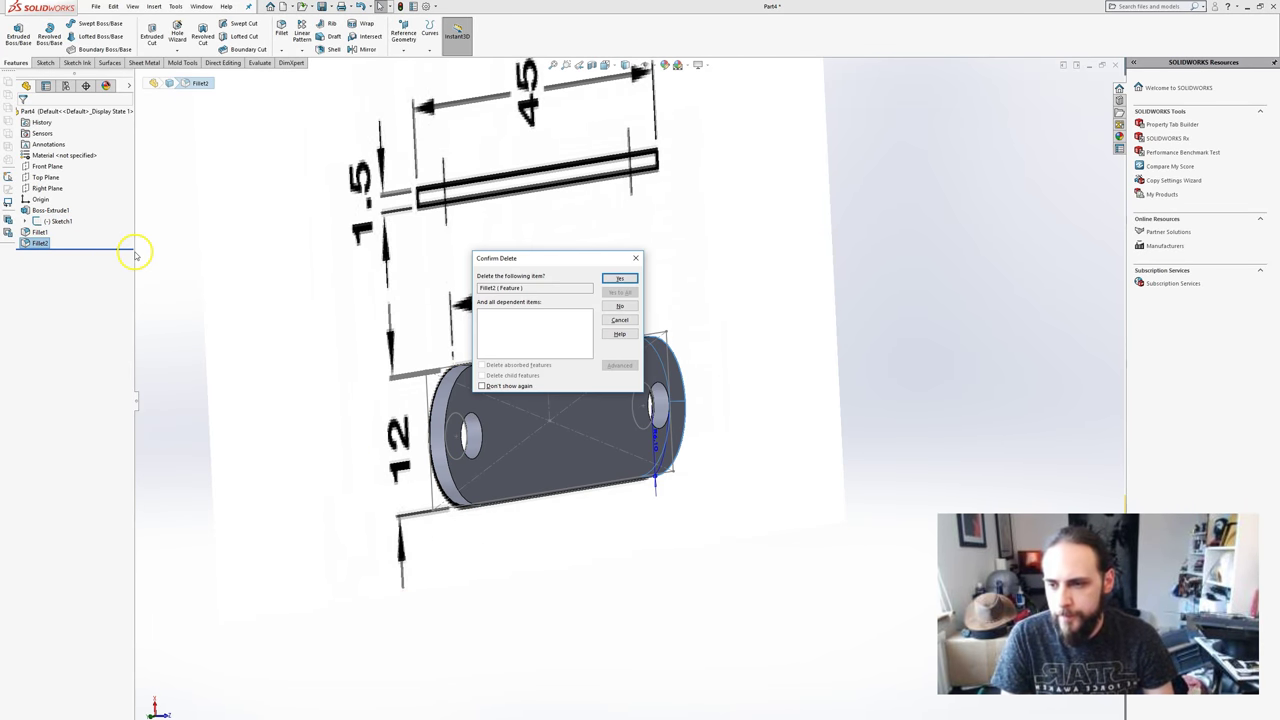
{"action": "key", "text": "Return"}
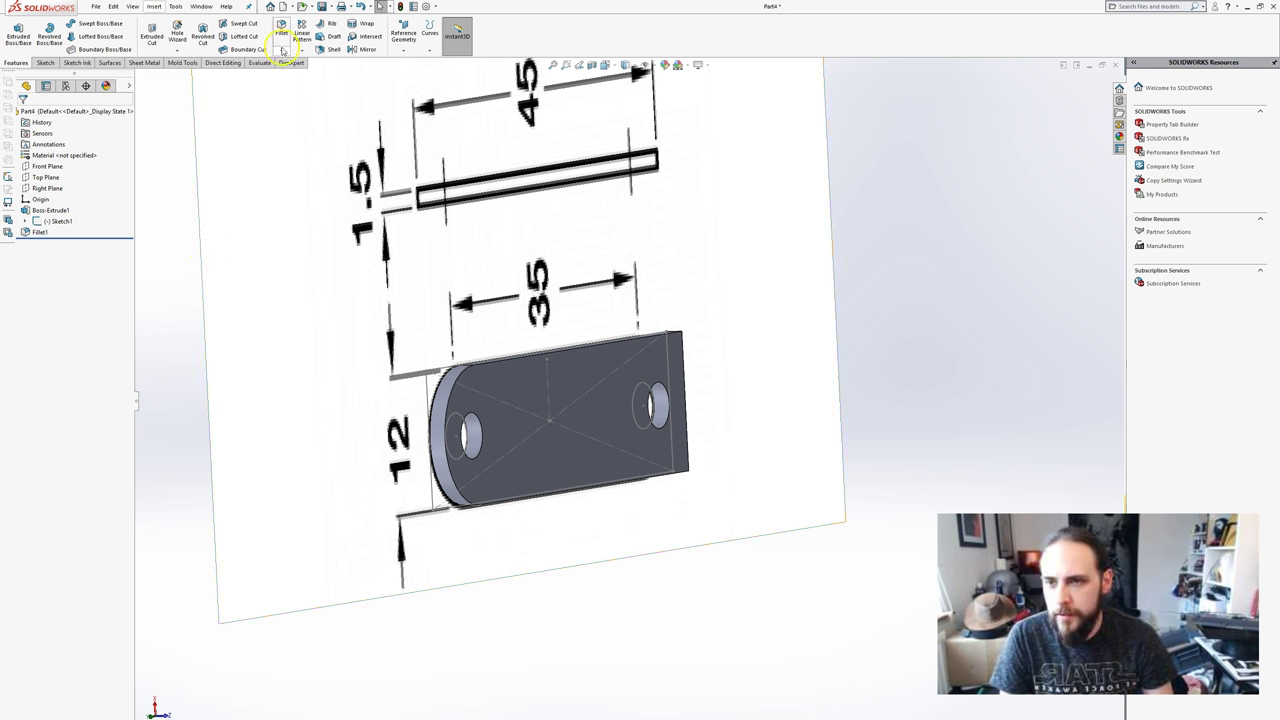
- Start a Full Round Fillet with the bar's top face as the first side
{"action": "left_click", "coordinate": [282, 50]}
{"action": "left_click", "coordinate": [287, 62]}
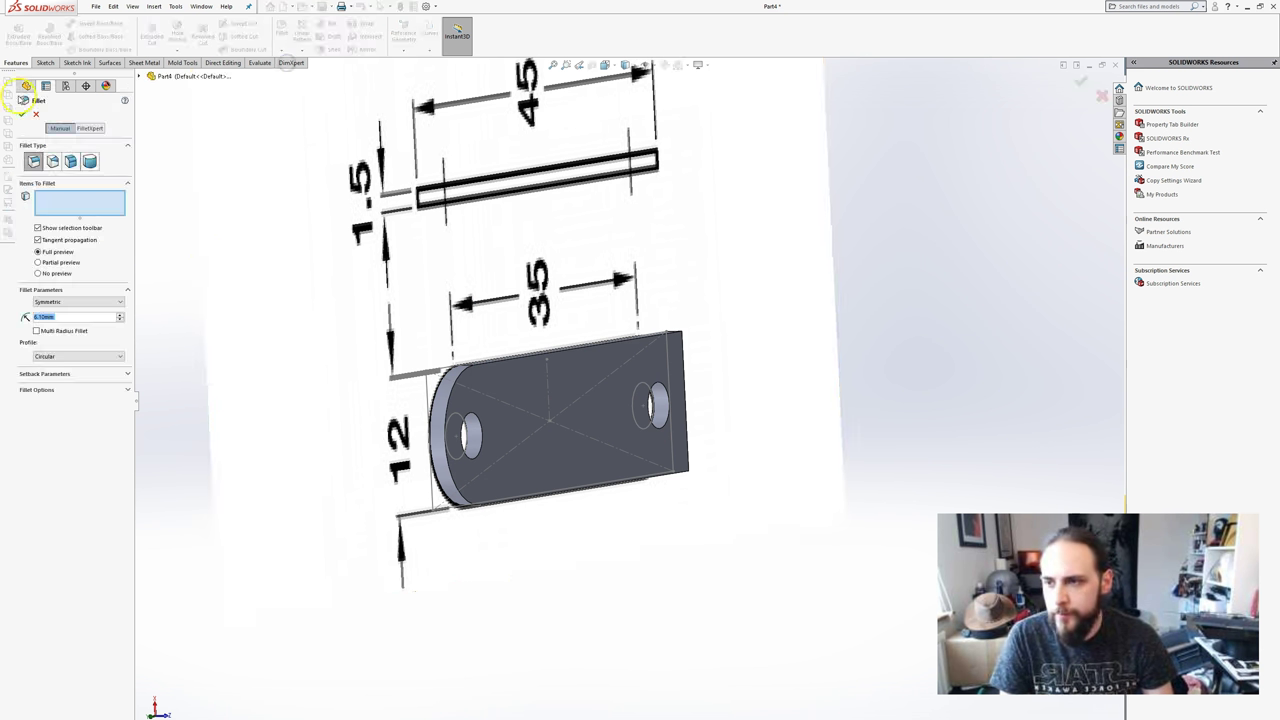
{"action": "left_click", "coordinate": [96, 165]}
{"action": "middle_click_drag", "start_coordinate": [514, 263], "coordinate": [449, 391]}
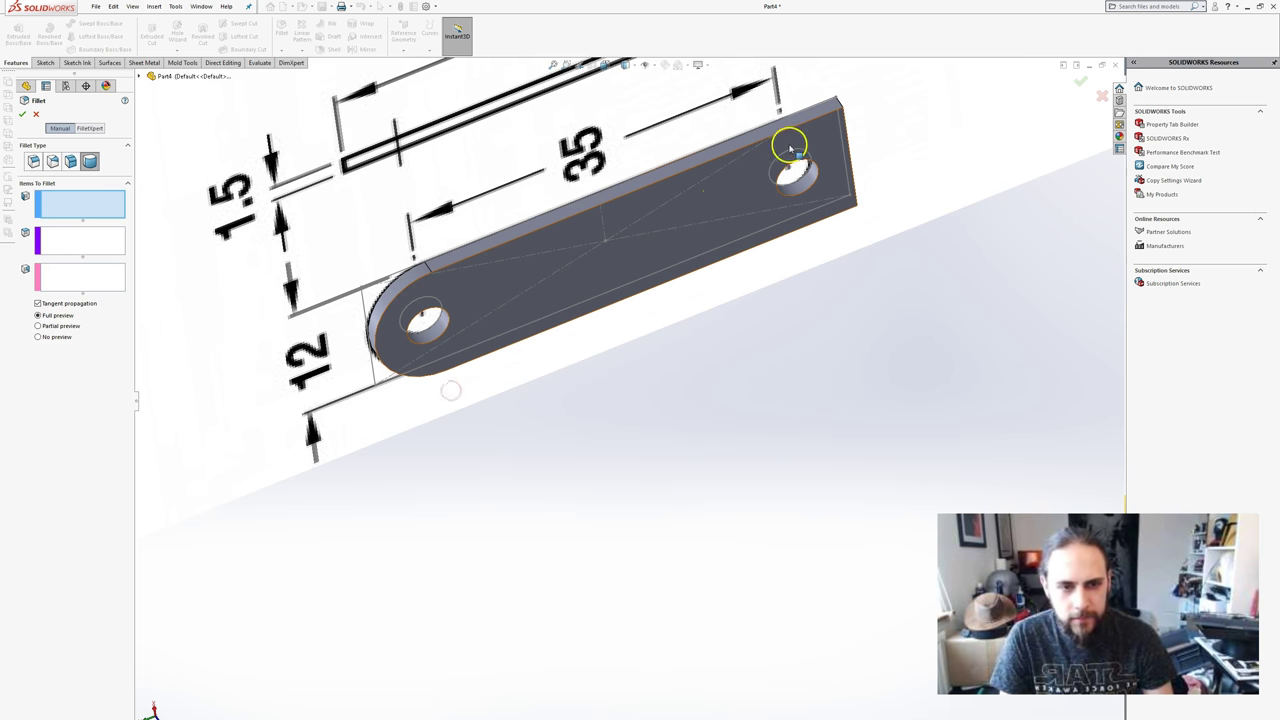
{"action": "left_click", "coordinate": [814, 106]}
- Use the square end face as centre and the opposite face as second side, creating Fillet3
{"action": "left_click", "coordinate": [82, 242]}
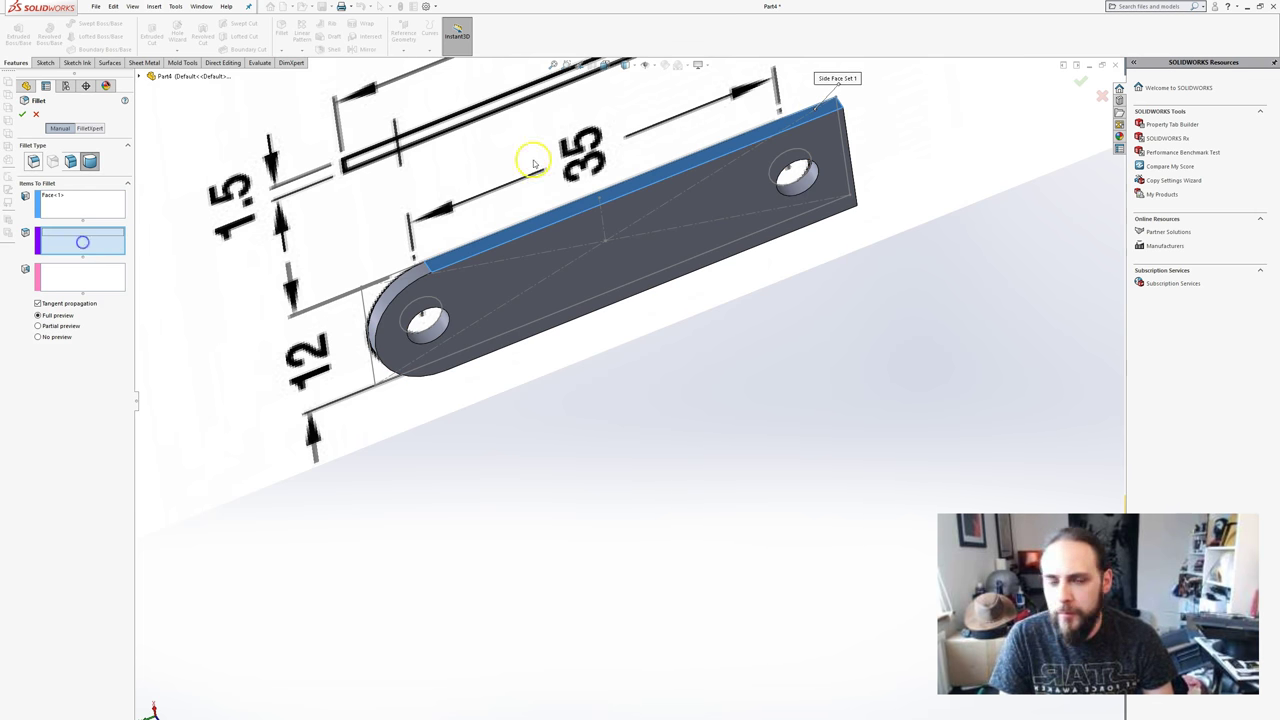
{"action": "middle_click_drag", "start_coordinate": [533, 163], "coordinate": [349, 191]}
{"action": "left_click", "coordinate": [897, 129]}
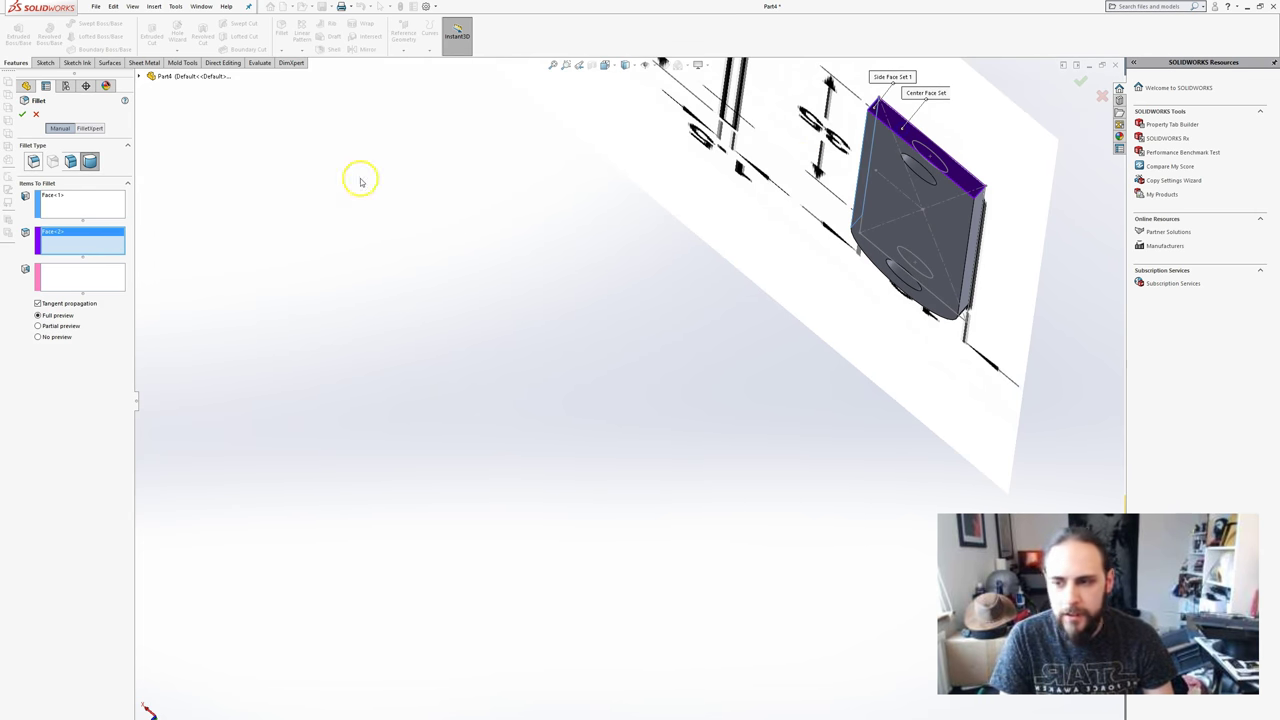
{"action": "left_click", "coordinate": [95, 280]}
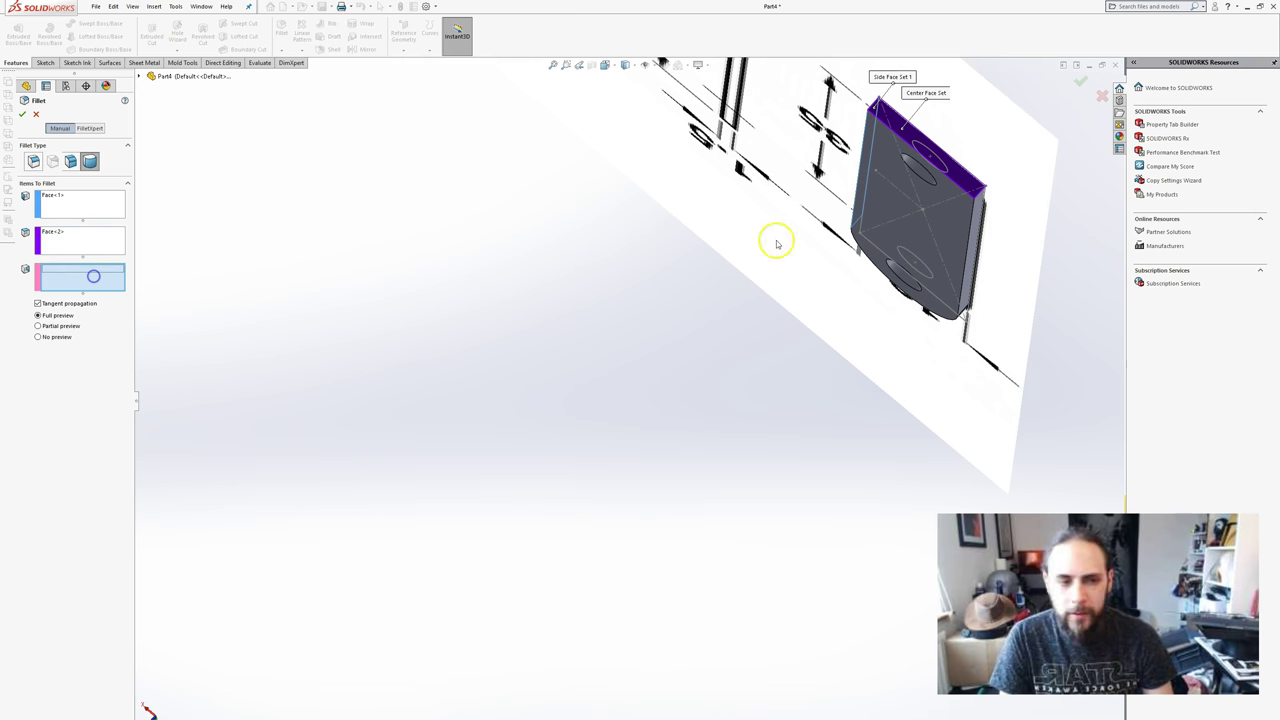
{"action": "left_click", "coordinate": [978, 204]}
{"action": "key", "text": "Return"}
{"action": "middle_click_drag", "start_coordinate": [620, 230], "coordinate": [563, 187]}
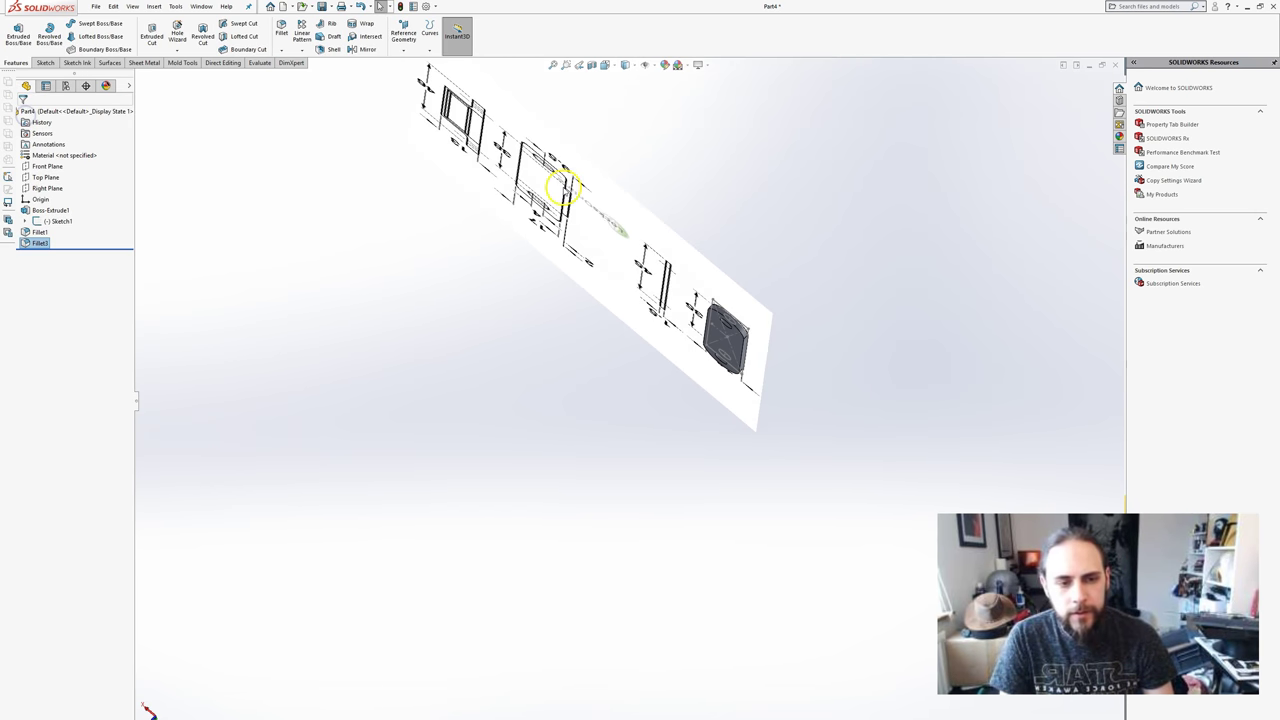
{"action": "middle_click_drag", "start_coordinate": [880, 293], "coordinate": [934, 234]}
{"action": "scroll", "coordinate": [814, 257], "scroll_direction": "down", "scroll_amount": 5}
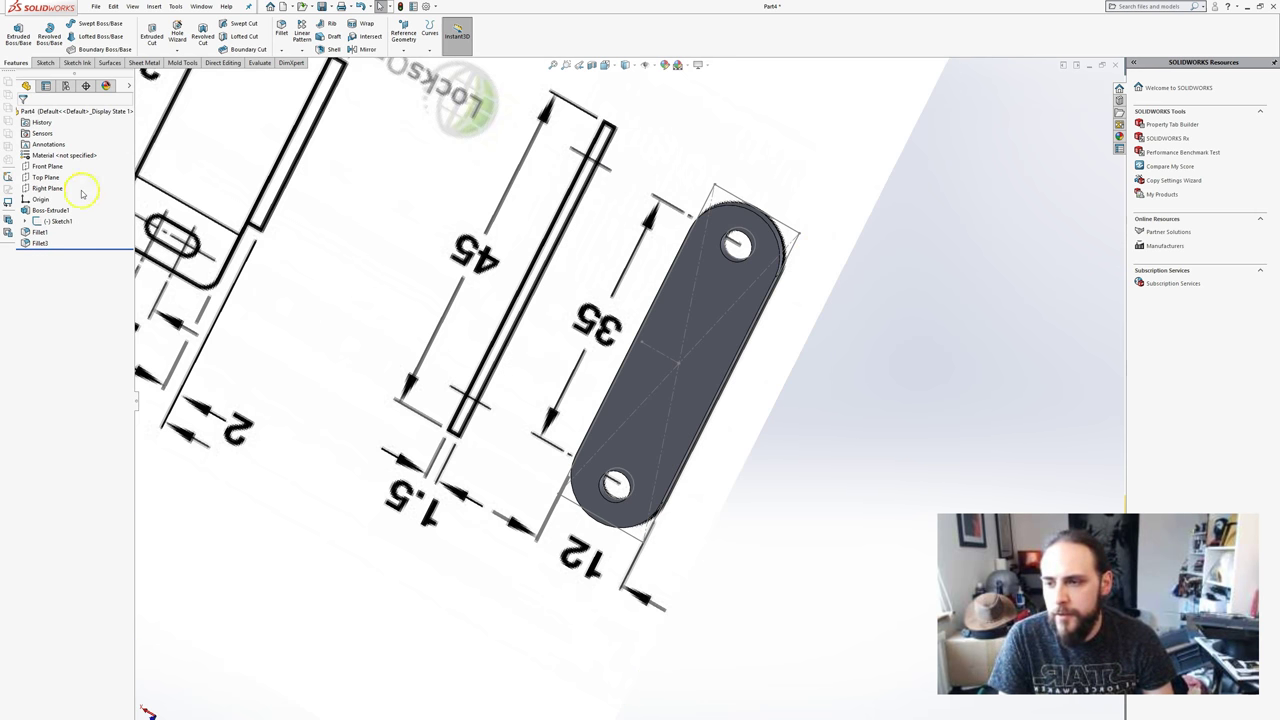
- Chamfer the top edges of both holes at 2 mm × 45°
{"action": "left_click", "coordinate": [282, 50]}
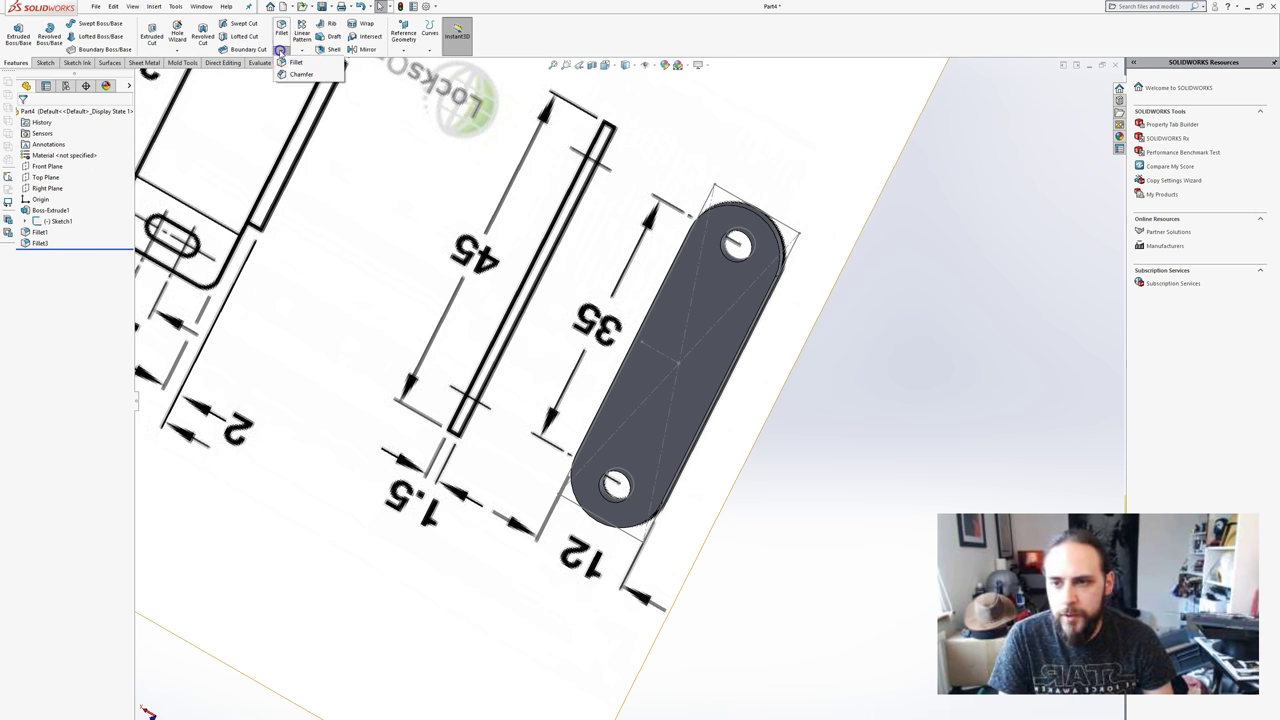
{"action": "left_click", "coordinate": [295, 74]}
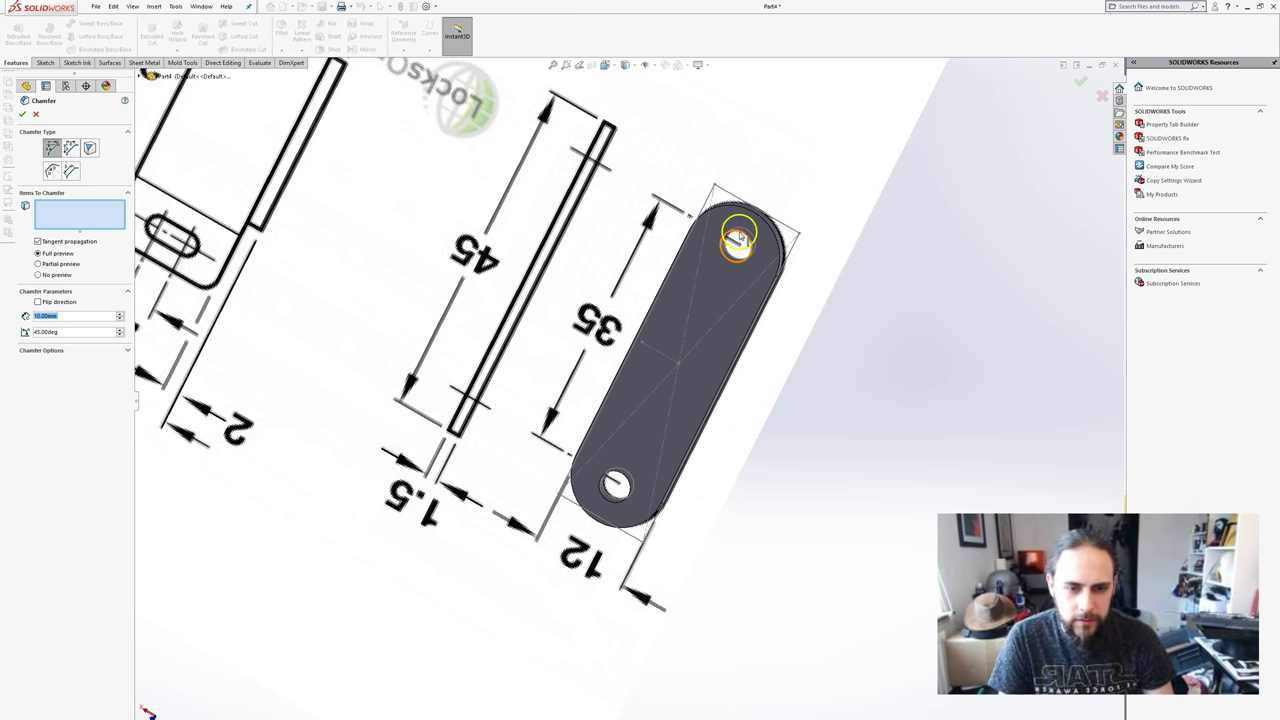
{"action": "left_click", "coordinate": [783, 249]}
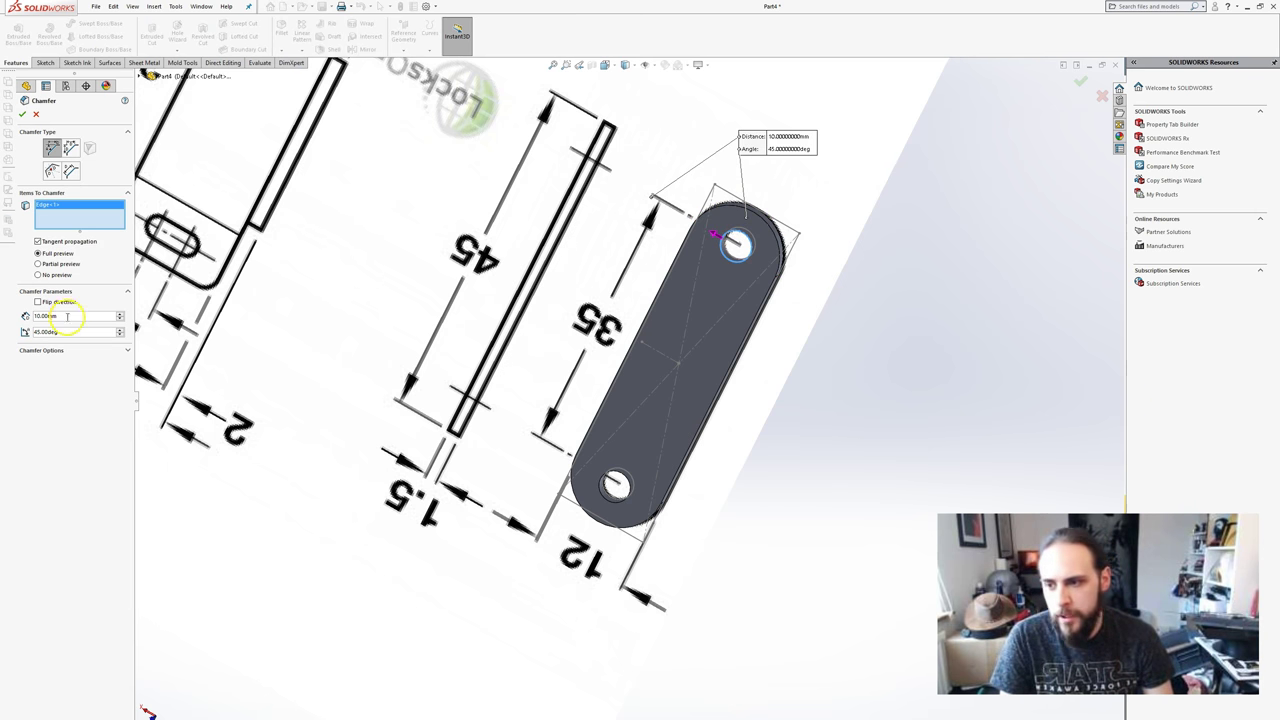
{"action": "type", "text": "2"}
{"action": "key", "text": "Return"}
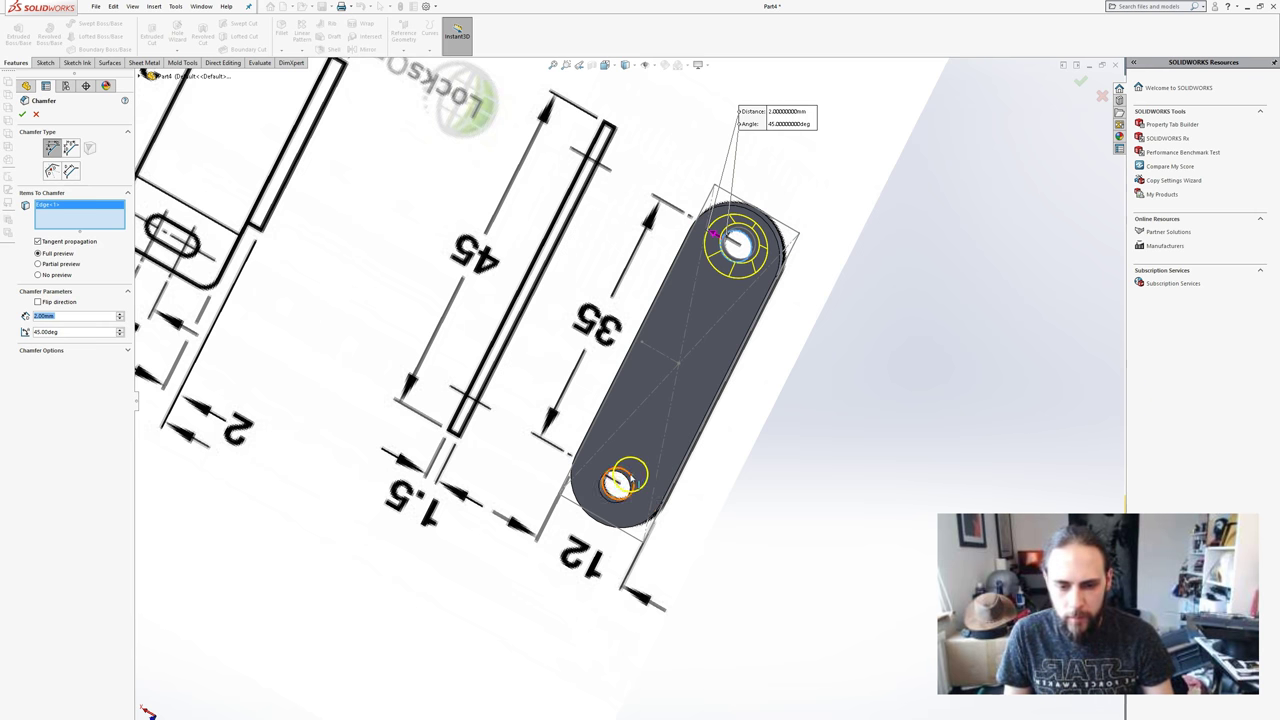
{"action": "left_click", "coordinate": [624, 482]}
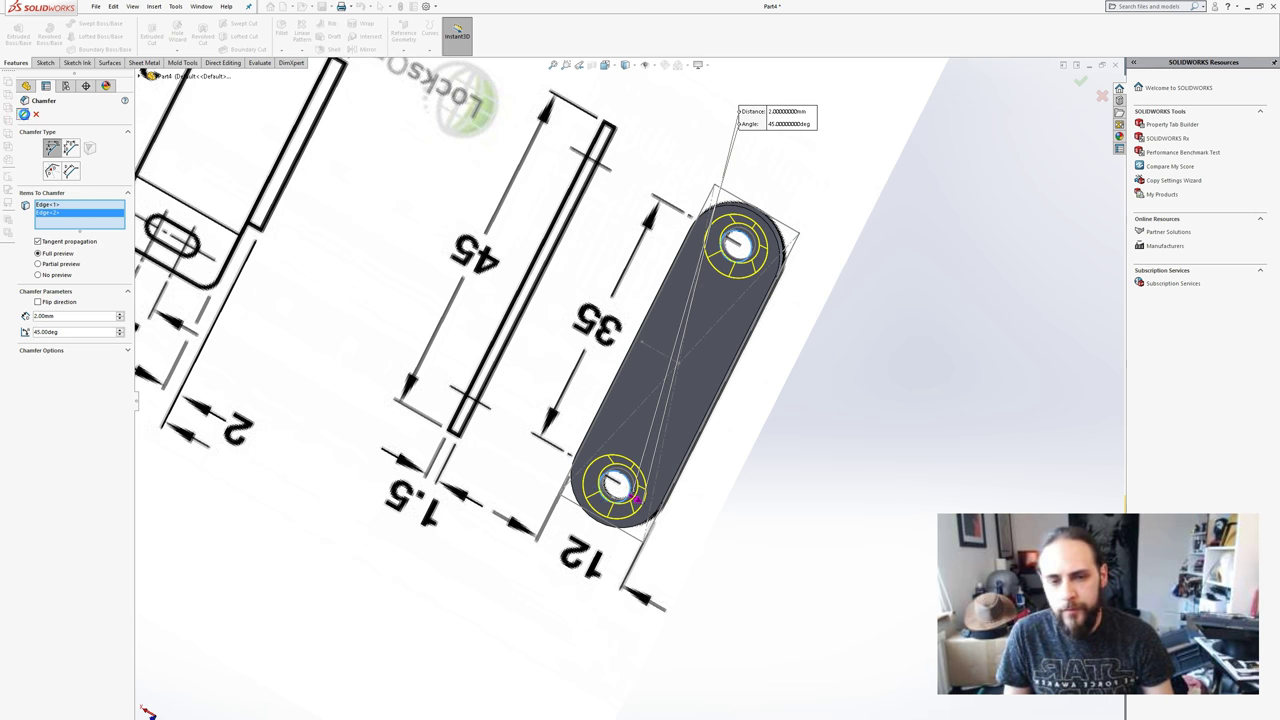
{"action": "key", "text": "Return"}
{"action": "scroll", "coordinate": [740, 420], "scroll_direction": "down", "scroll_amount": 3}
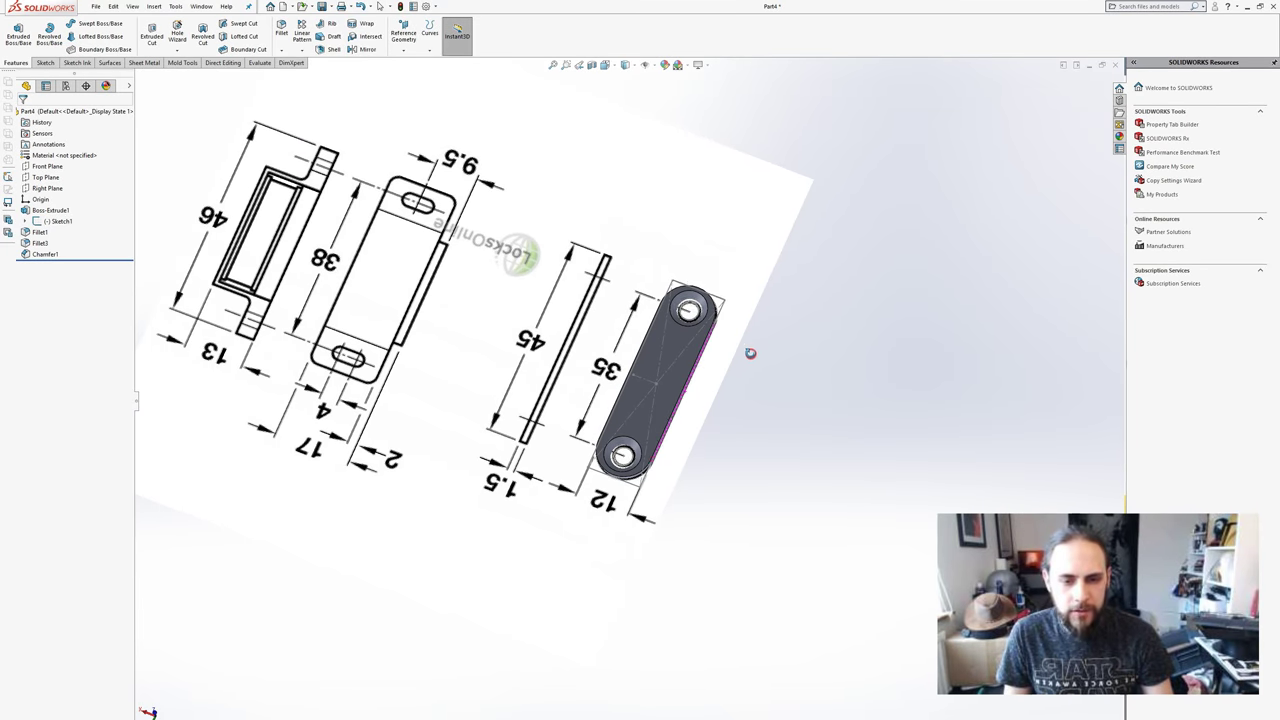
- Save the part as Mag_Plate.SLDPRT in the Car Tool Box folder
{"action": "mouse_move", "coordinate": [723, 443]}
{"action": "middle_mouse_down"}
{"action": "mouse_move", "coordinate": [523, 409]}
{"action": "mouse_move", "coordinate": [514, 621]}
{"action": "mouse_move", "coordinate": [737, 343]}
{"action": "mouse_move", "coordinate": [874, 460]}
{"action": "middle_mouse_up"}
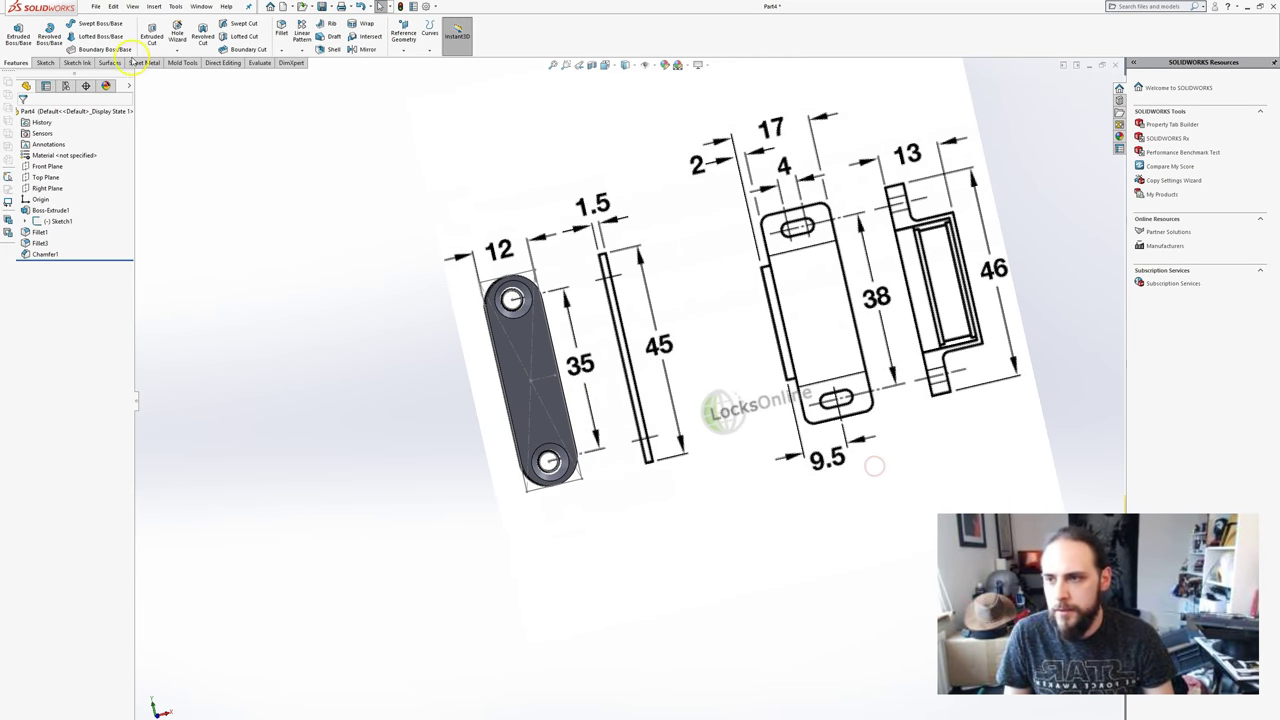
{"action": "left_click", "coordinate": [96, 6]}
{"action": "left_click", "coordinate": [124, 128]}
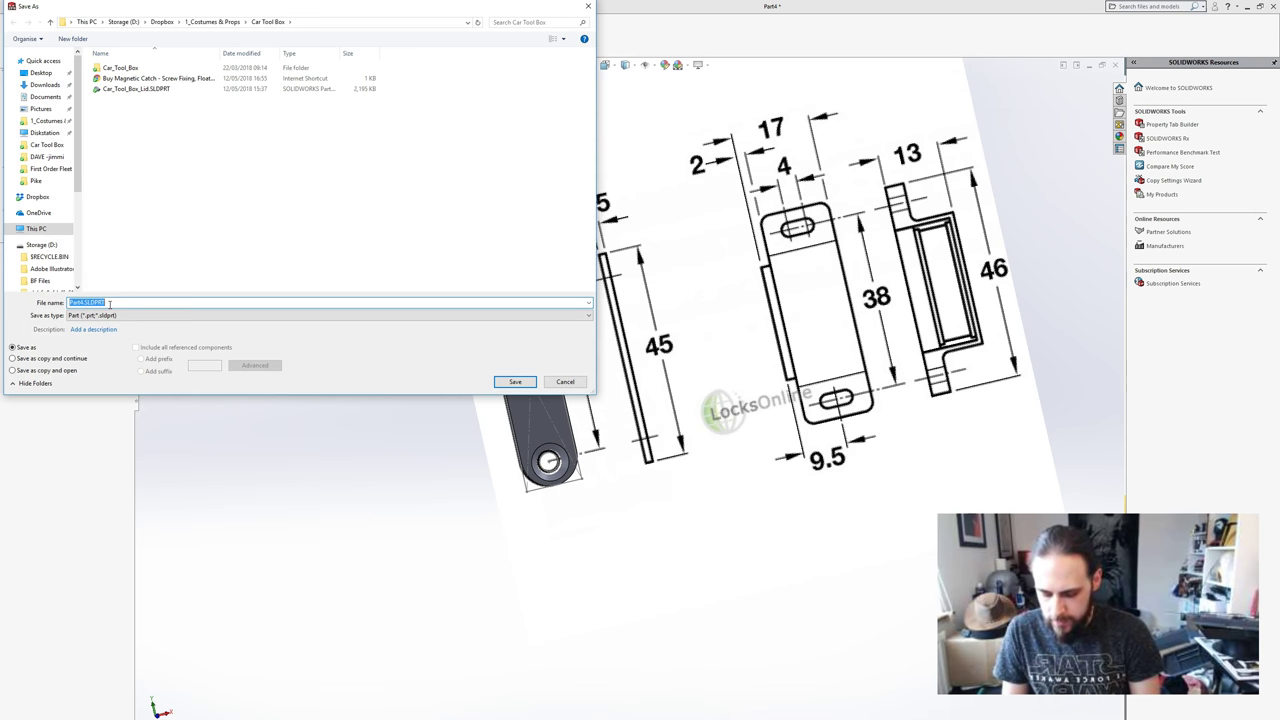
{"action": "key", "text": "BackSpace"}
{"action": "key", "text": "BackSpace"}
{"action": "key", "text": "BackSpace"}
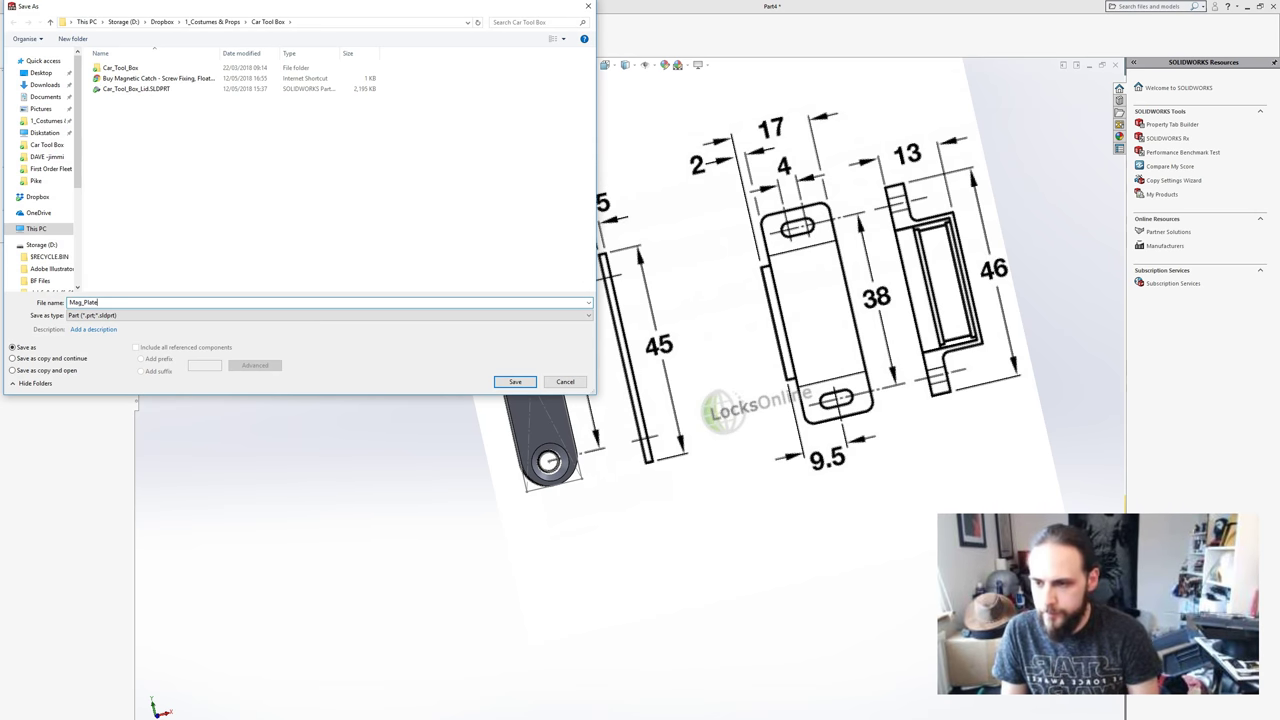
{"action": "key", "text": "Return"}
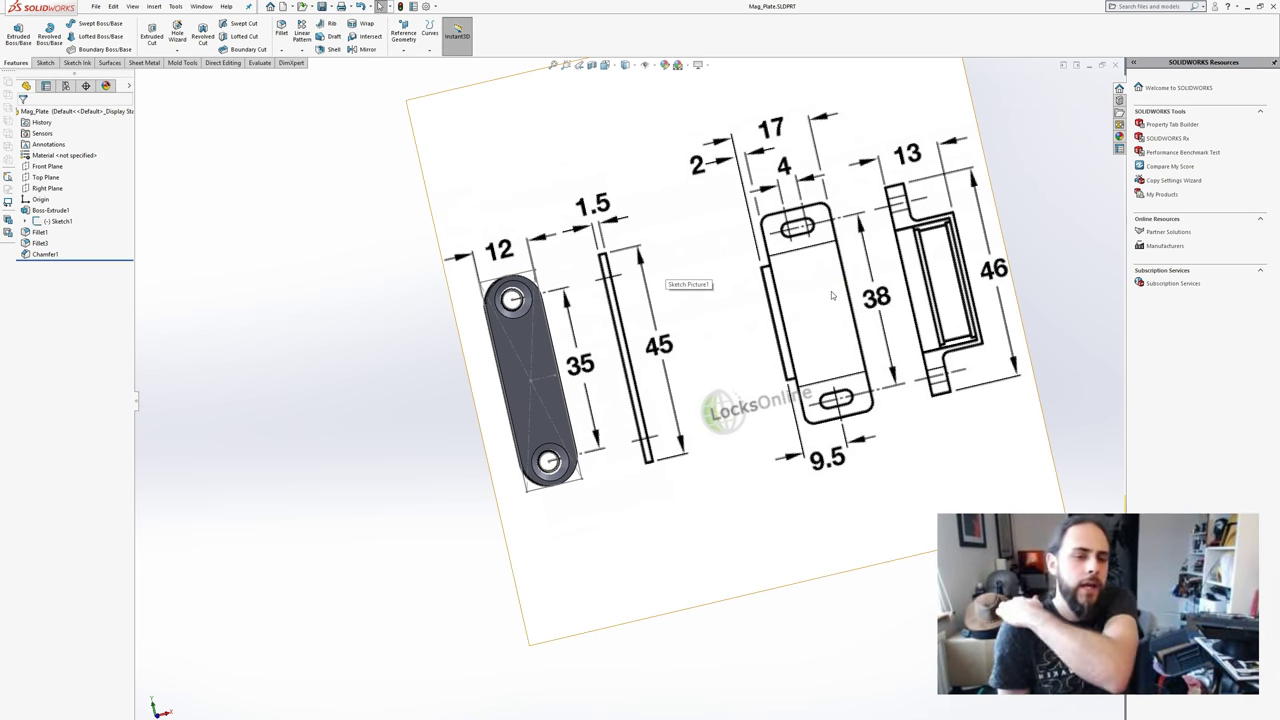
- Start a new Extruded Boss/Base feature and expand the tree to list the part's planes
{"action": "mouse_move", "coordinate": [831, 291]}
{"action": "middle_mouse_down", "text": "ctrl"}
{"action": "mouse_move", "coordinate": [857, 306]}
{"action": "mouse_move", "coordinate": [700, 340]}
{"action": "mouse_move", "coordinate": [593, 390]}
{"action": "middle_mouse_up", "text": "ctrl"}
{"action": "scroll", "coordinate": [480, 358], "scroll_direction": "up", "scroll_amount": 2}
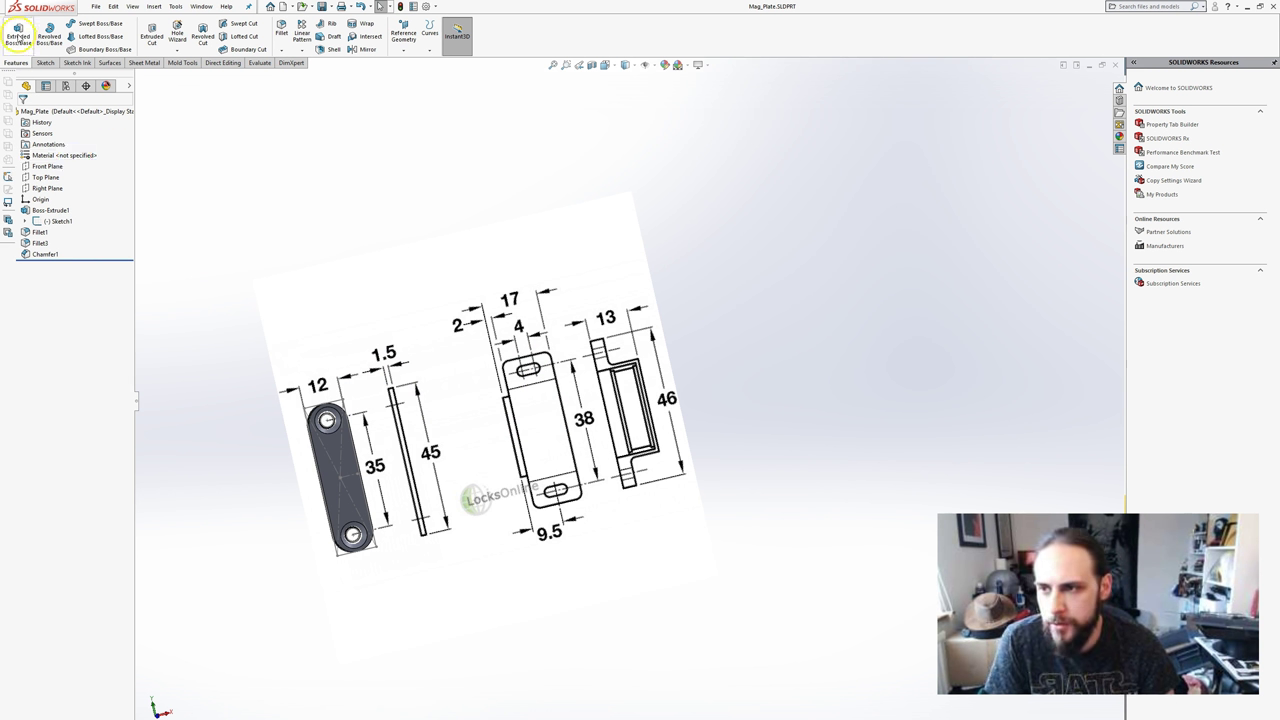
{"action": "left_click", "coordinate": [18, 35]}
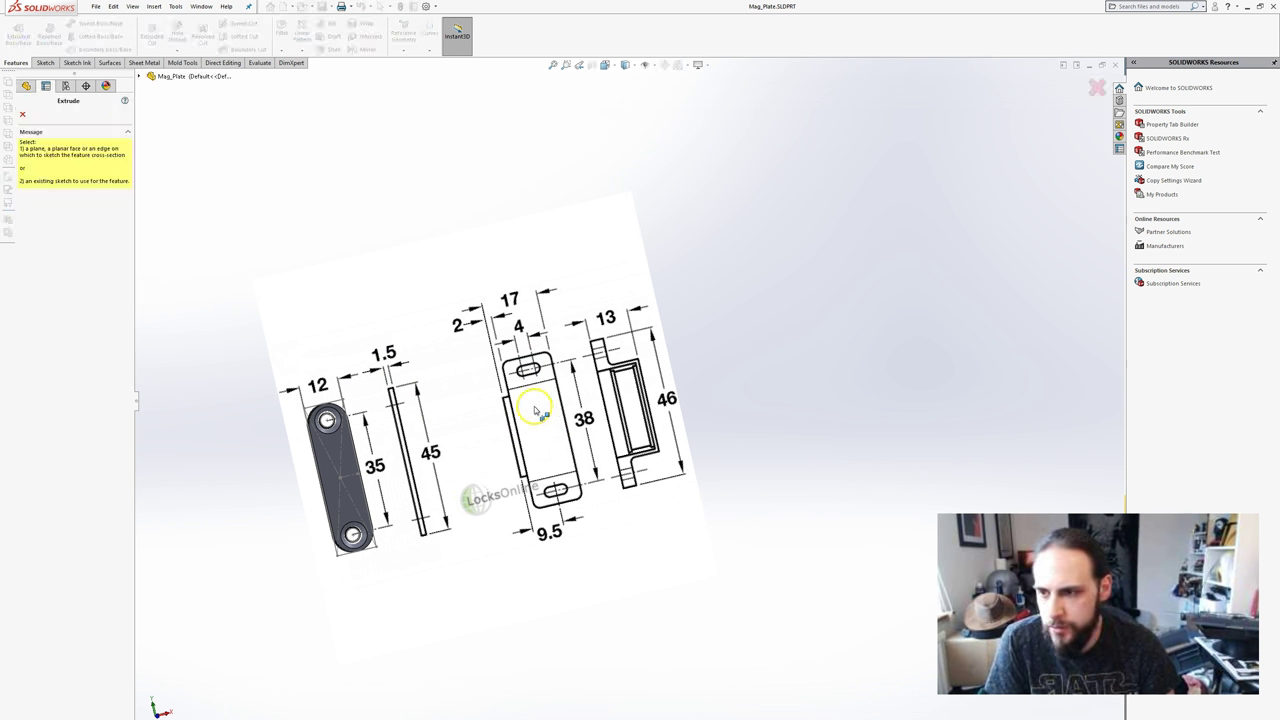
{"action": "left_click", "coordinate": [22, 116]}
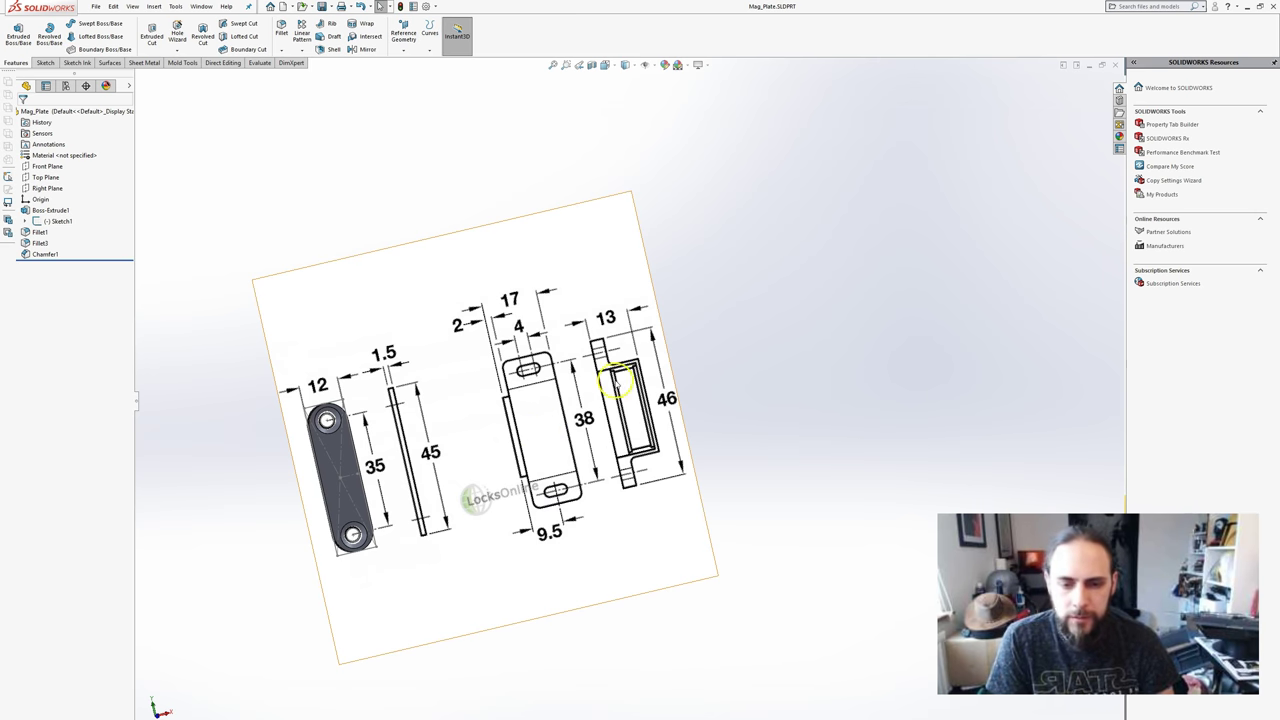
{"action": "left_click", "coordinate": [17, 36]}
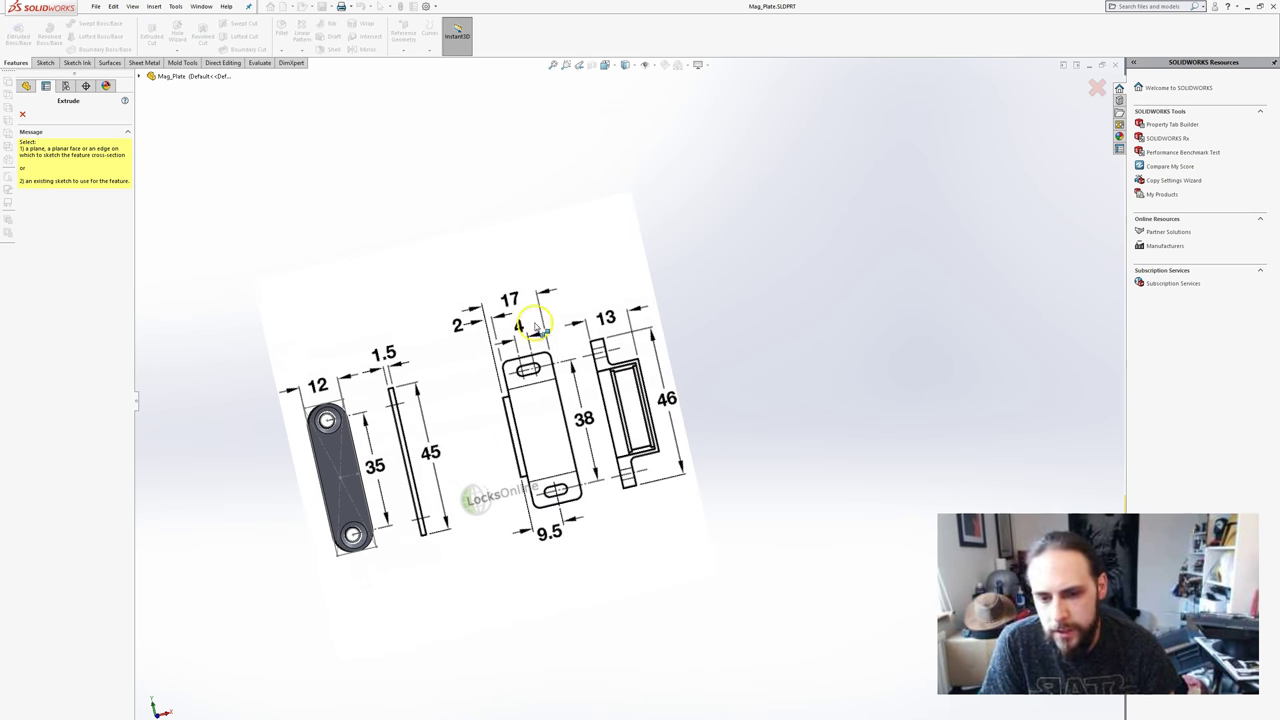
{"action": "left_click", "coordinate": [140, 76]}
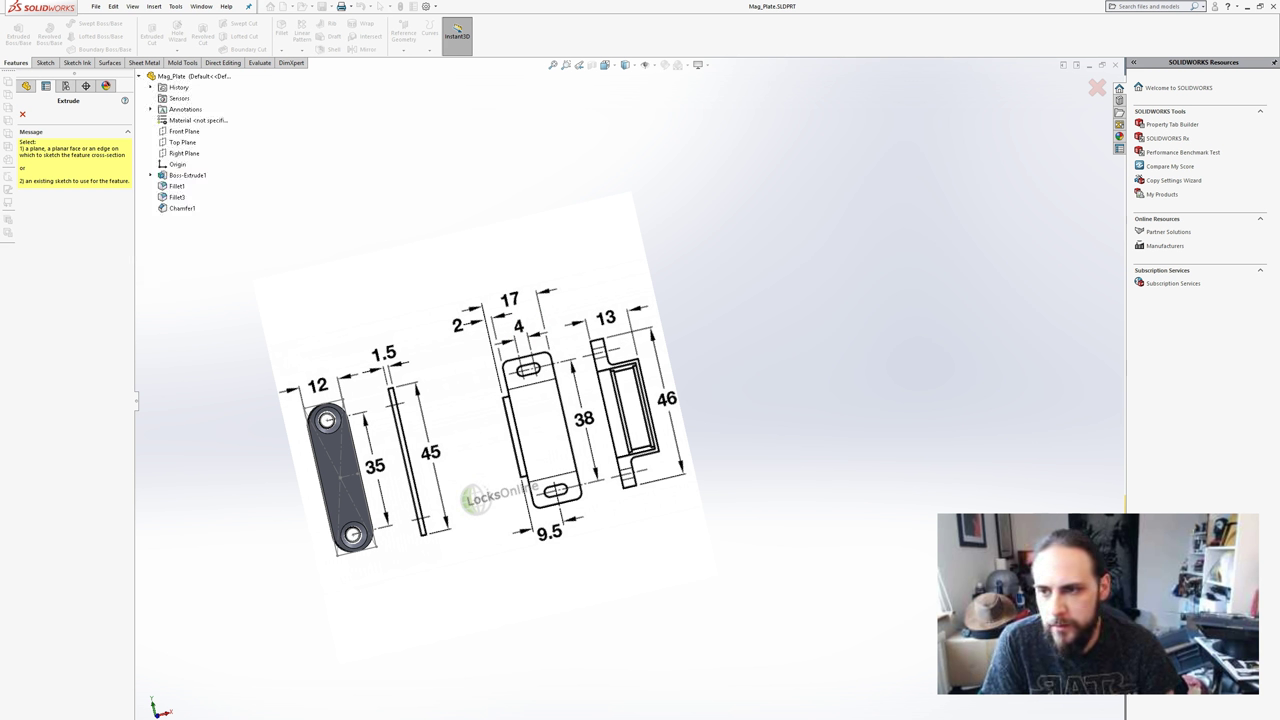
- Start a sketch on the Front Plane with the Center Rectangle tool, viewed normal to it
{"action": "left_click", "coordinate": [176, 131]}
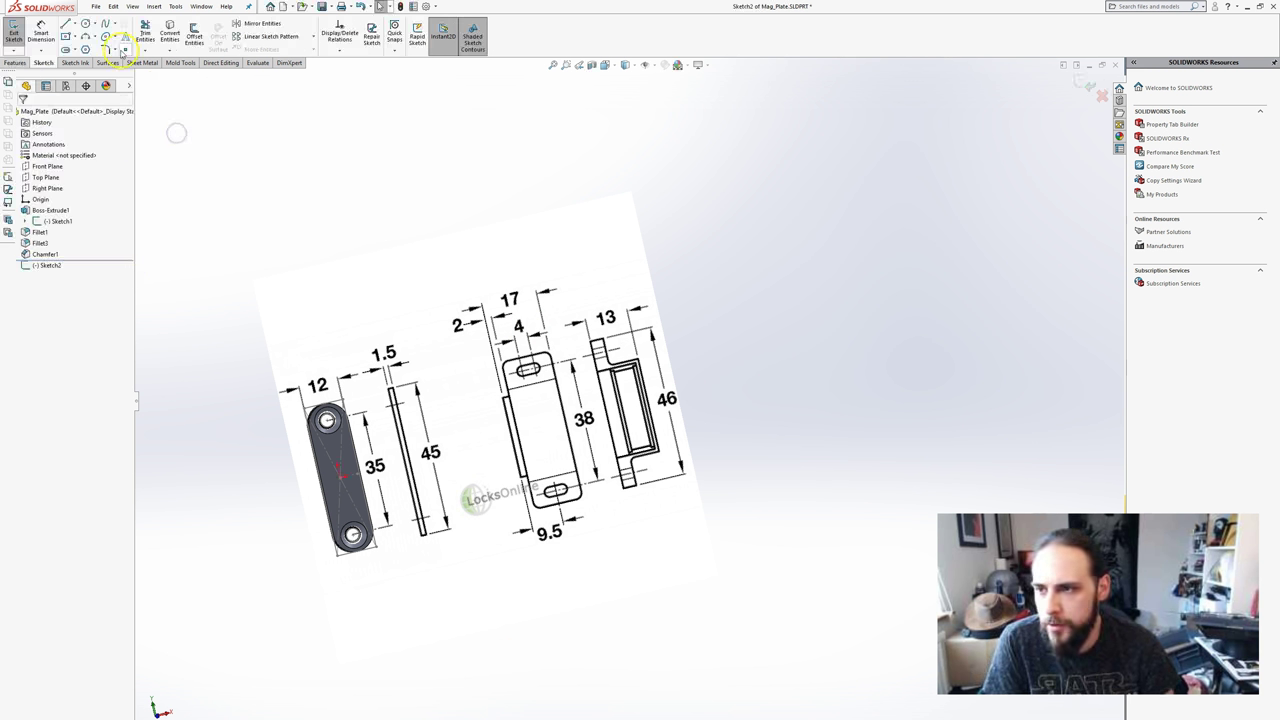
{"action": "left_click", "coordinate": [64, 37]}
{"action": "key", "text": "space"}
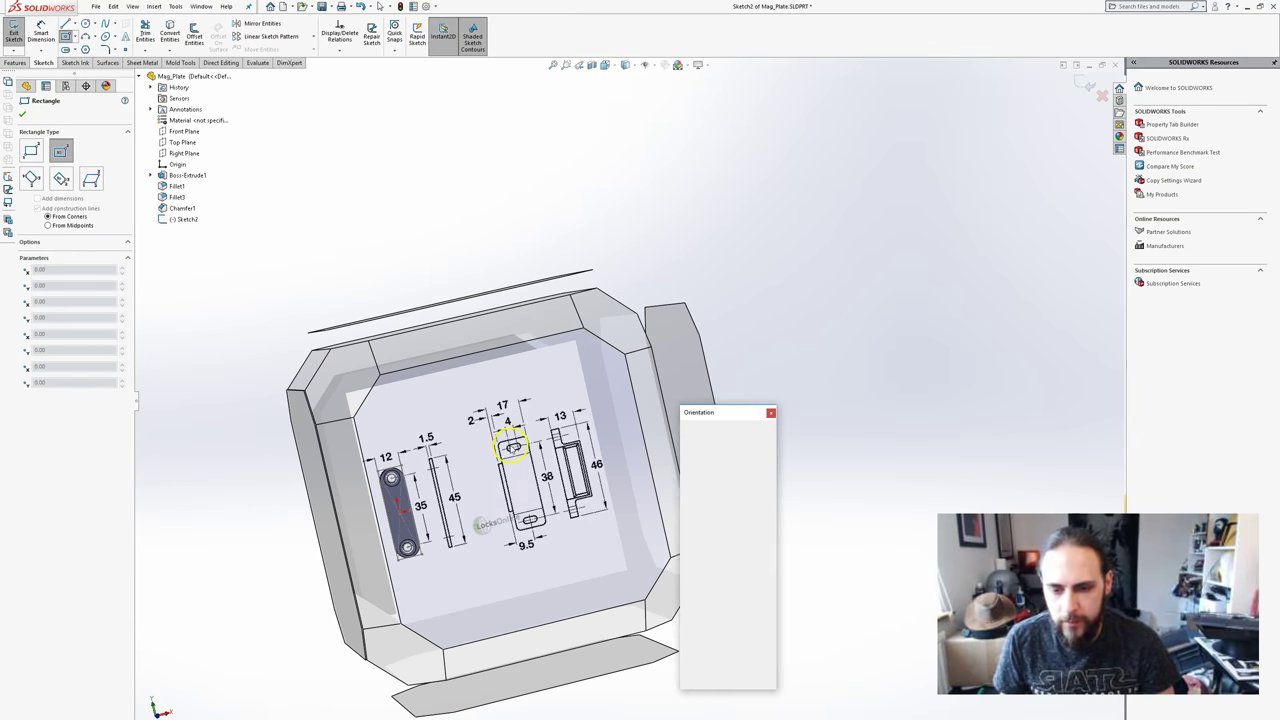
{"action": "key", "text": "ctrl+8"}
{"action": "scroll", "coordinate": [737, 457], "scroll_direction": "up", "scroll_amount": 5}
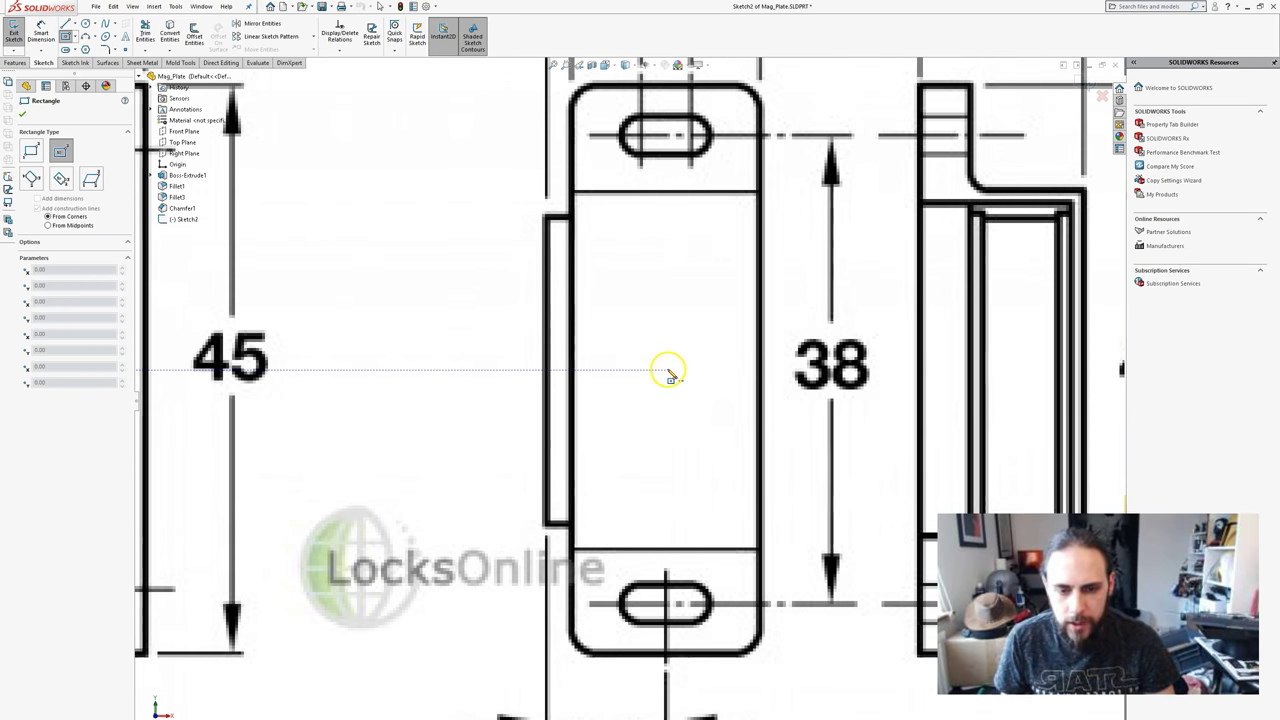
- Draw a centre rectangle from the catch body's centre with a 38 mm height
{"action": "mouse_move", "coordinate": [662, 376]}
{"action": "left_mouse_down"}
{"action": "mouse_move", "coordinate": [720, 86]}
{"action": "mouse_move", "coordinate": [731, 109]}
{"action": "mouse_move", "coordinate": [708, 240]}
{"action": "left_mouse_up"}
{"action": "scroll", "coordinate": [731, 109], "scroll_direction": "down", "scroll_amount": 3}
{"action": "scroll", "coordinate": [714, 182], "scroll_direction": "down", "scroll_amount": 3}
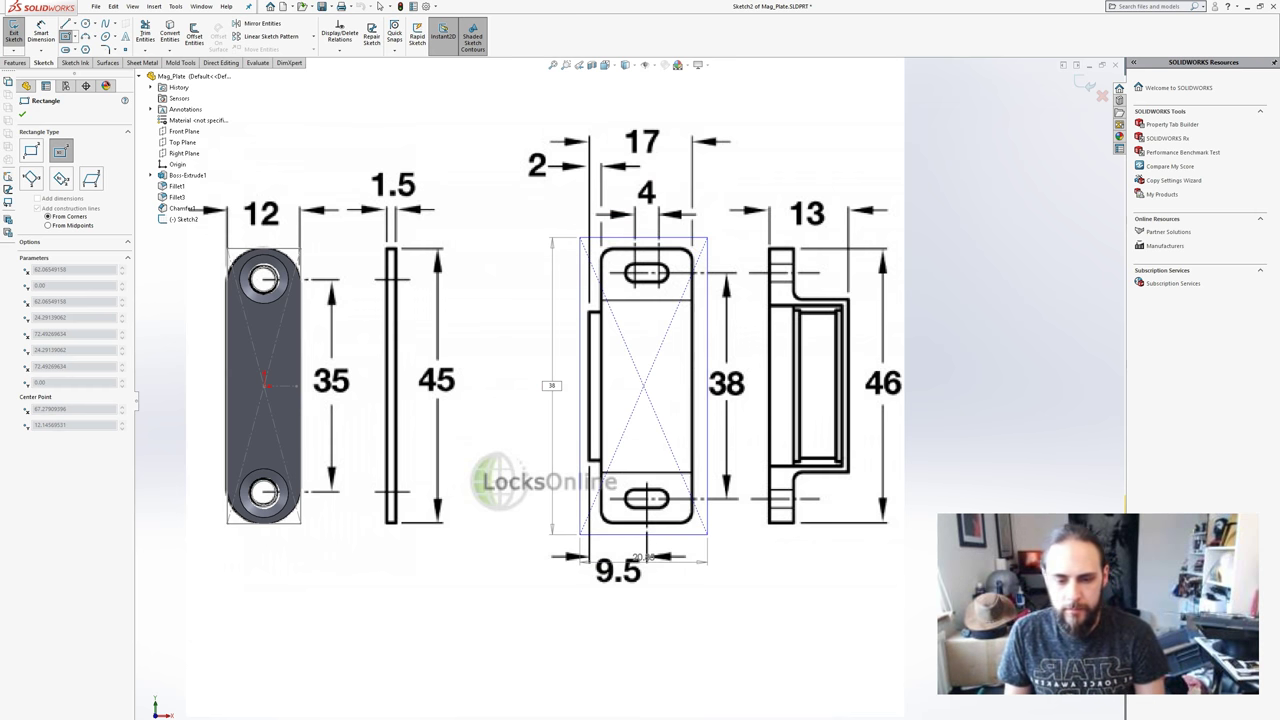
{"action": "key", "text": "Tab"}
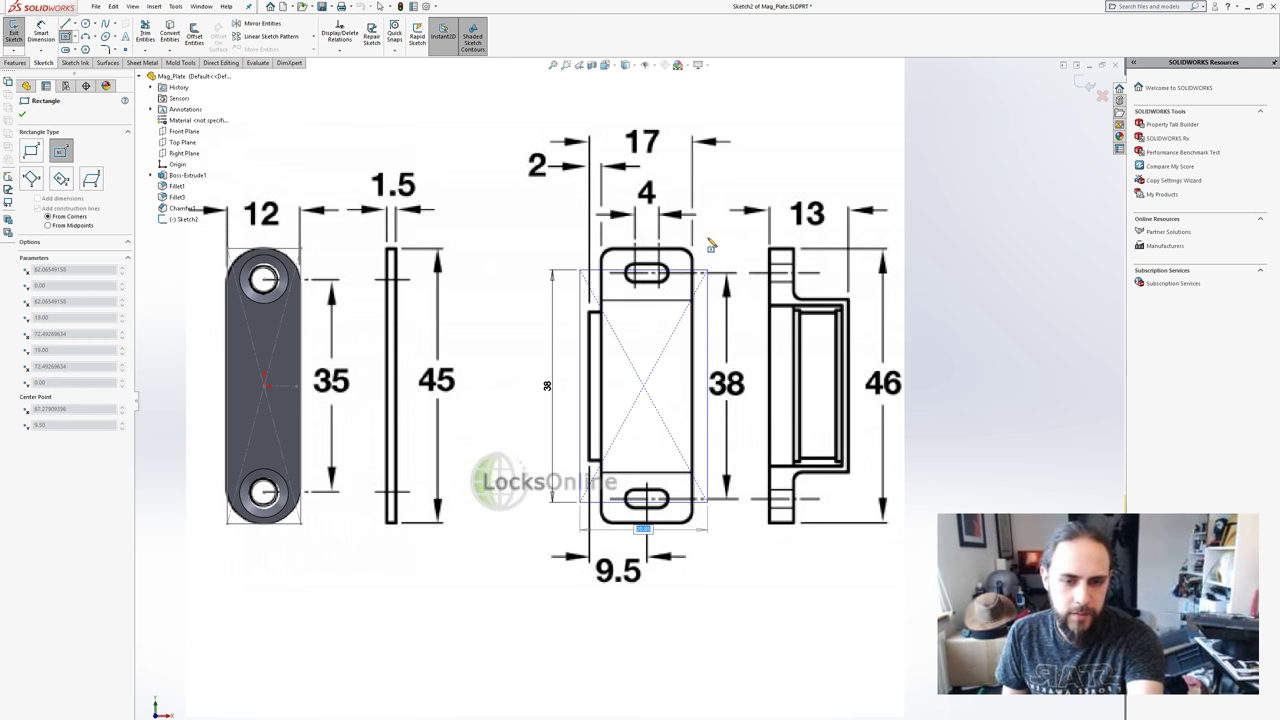
{"action": "mouse_move", "coordinate": [710, 244]}
{"action": "left_mouse_down"}
{"action": "mouse_move", "coordinate": [680, 266]}
{"action": "mouse_move", "coordinate": [729, 271]}
{"action": "mouse_move", "coordinate": [680, 266]}
{"action": "mouse_move", "coordinate": [693, 276]}
{"action": "left_mouse_up"}
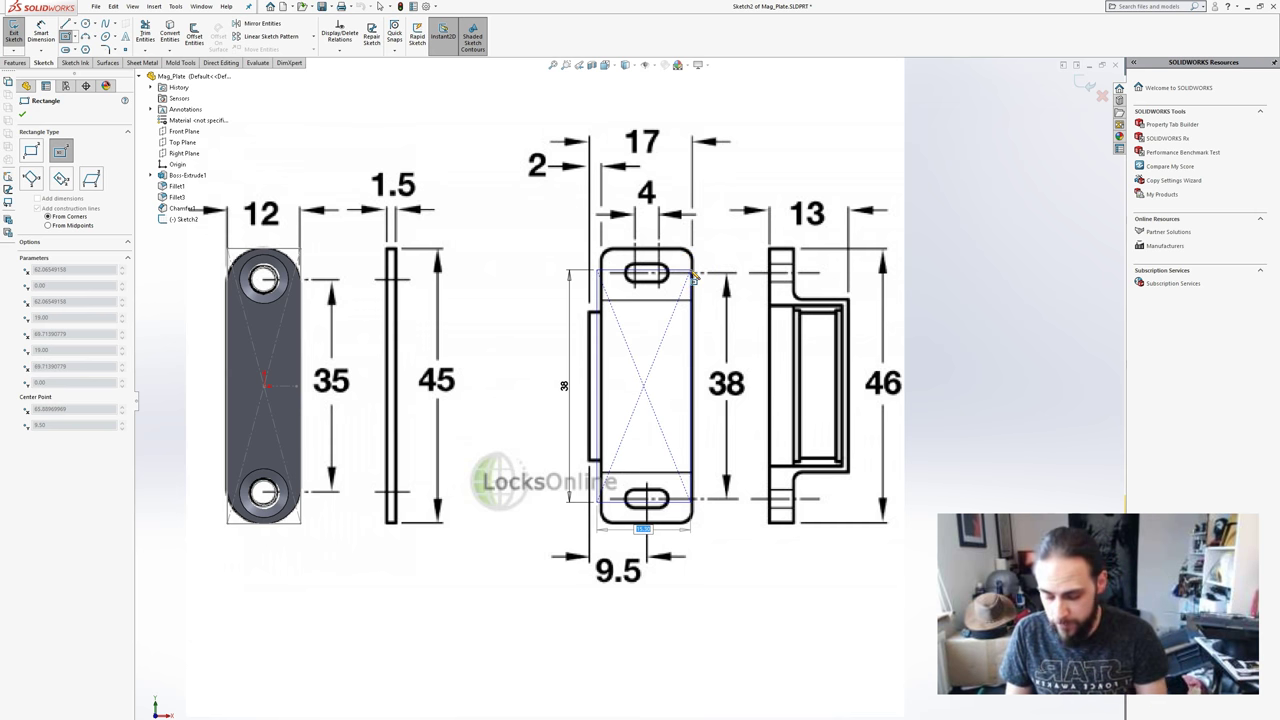
{"action": "left_click_drag", "start_coordinate": [693, 278], "coordinate": [693, 277]}
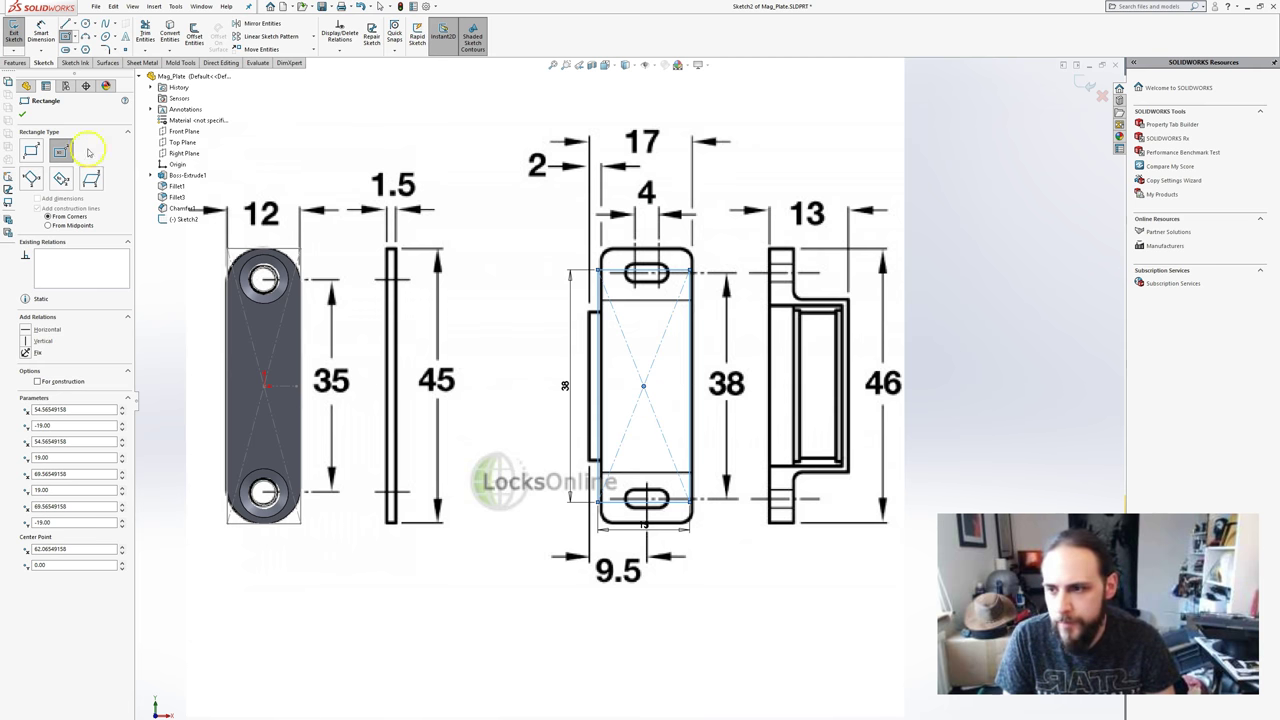
{"action": "key", "text": "f"}
{"action": "key", "text": "Escape"}
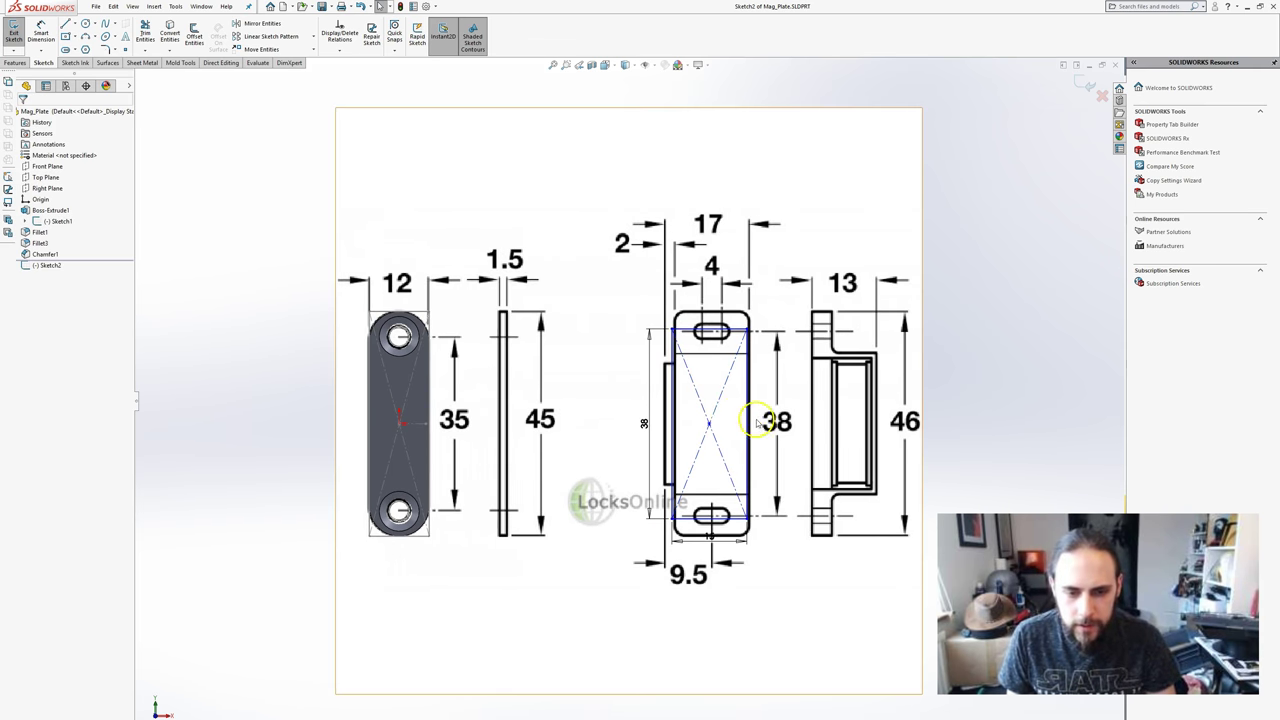
- Drag the rectangle's centre point to line it up with the catch body
{"action": "scroll", "coordinate": [690, 420], "scroll_direction": "down", "scroll_amount": 3}
{"action": "left_click", "coordinate": [686, 402]}
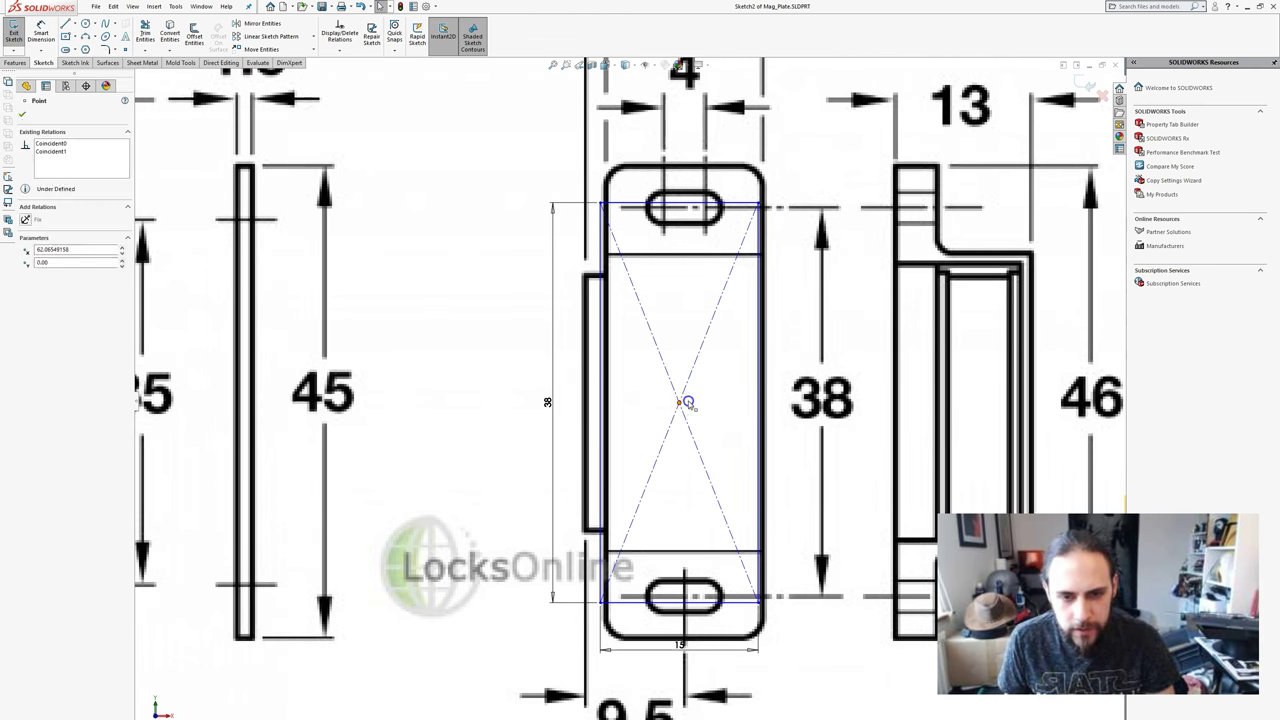
{"action": "left_click_drag", "start_coordinate": [688, 402], "coordinate": [685, 403]}
{"action": "left_click", "coordinate": [682, 405]}
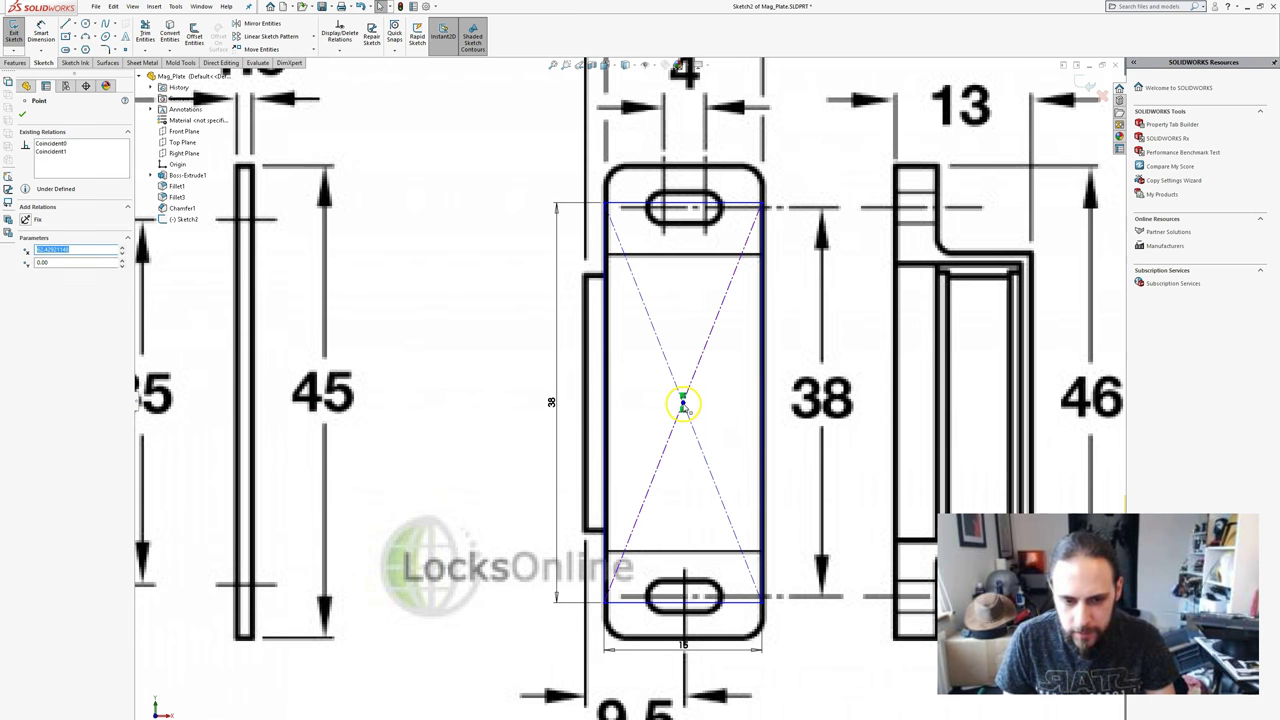
{"action": "scroll", "coordinate": [620, 400], "scroll_direction": "up", "scroll_amount": 3}
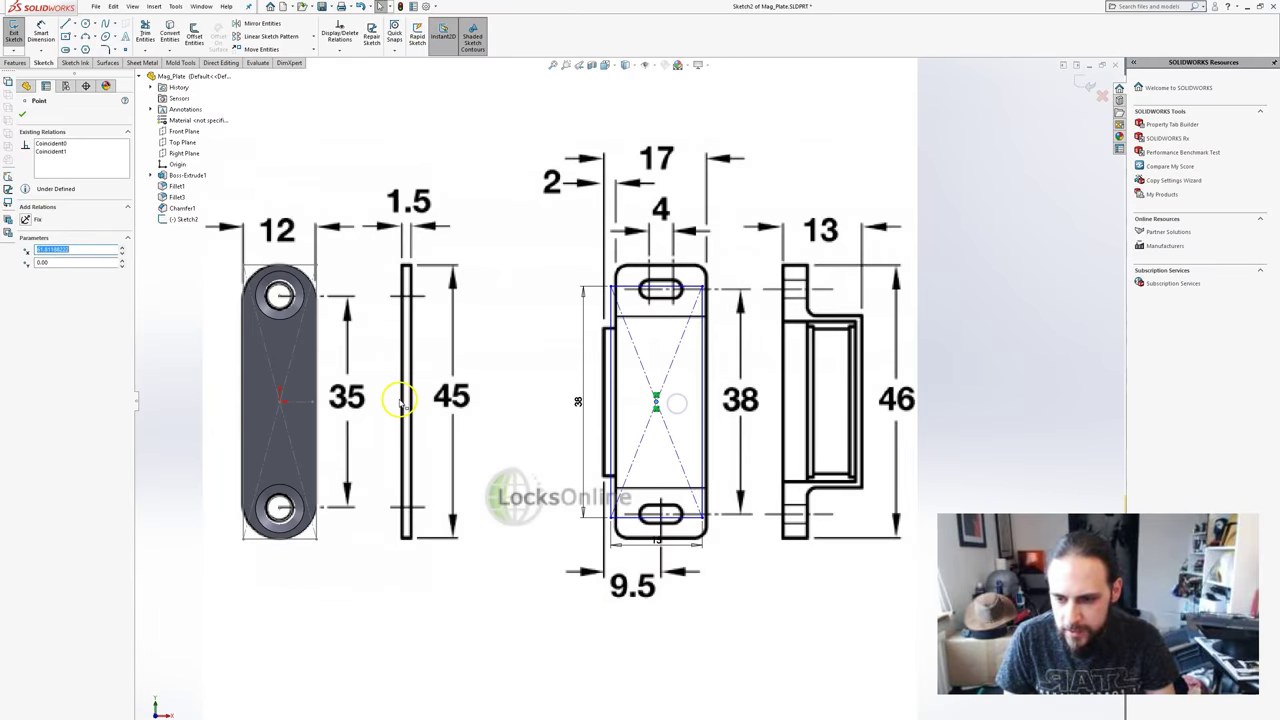
{"action": "scroll", "coordinate": [657, 402], "scroll_direction": "down", "scroll_amount": 3}
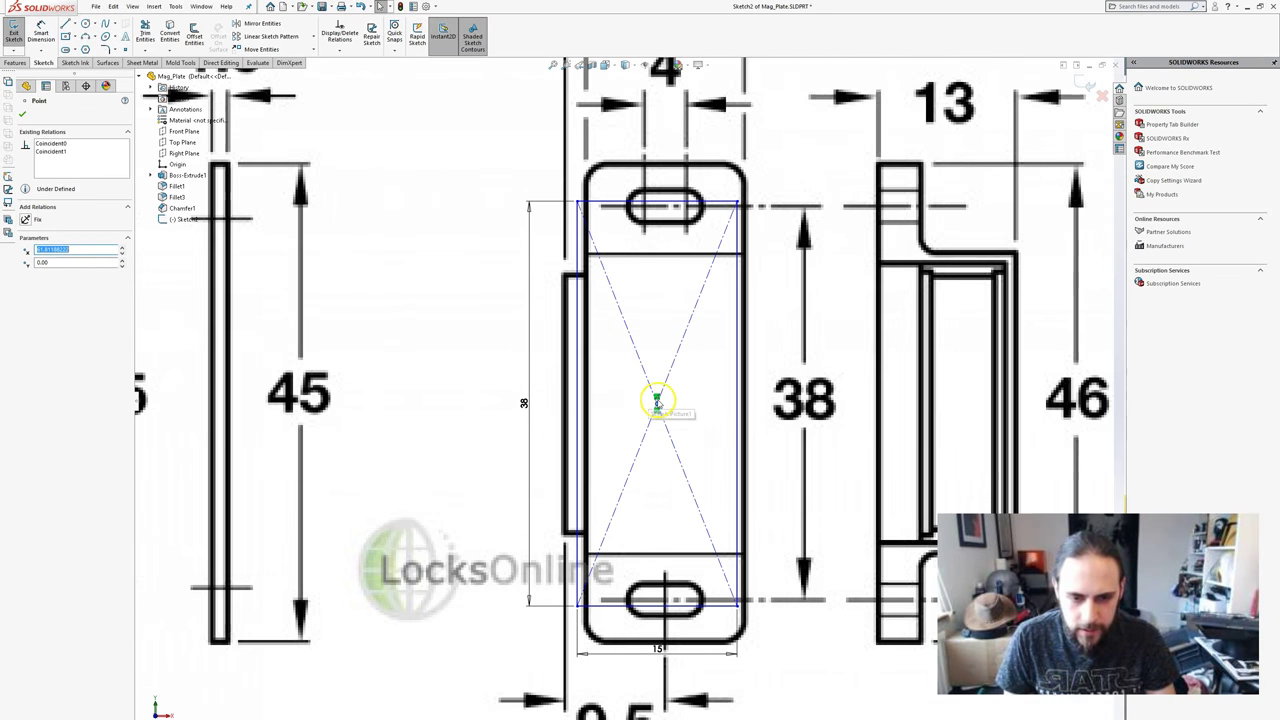
{"action": "left_click_drag", "start_coordinate": [657, 402], "coordinate": [663, 400]}
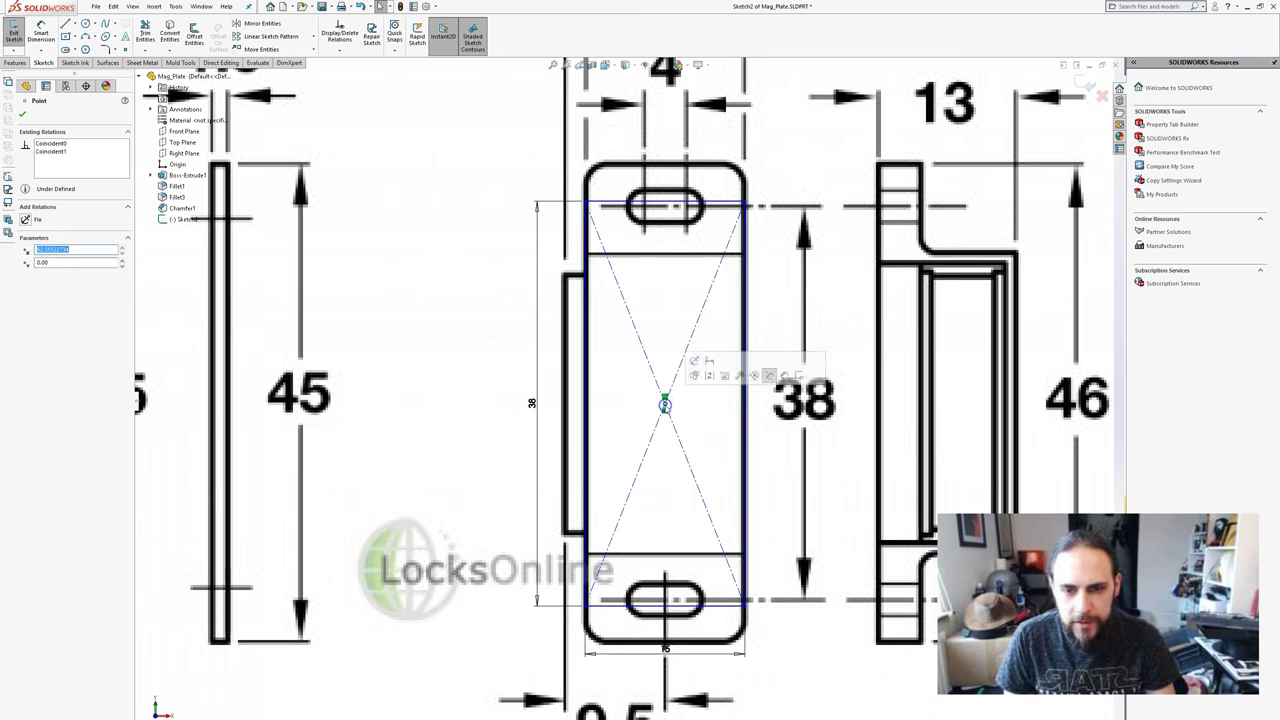
{"action": "scroll", "coordinate": [773, 662], "scroll_direction": "up", "scroll_amount": 2}
{"action": "key", "text": "Escape"}
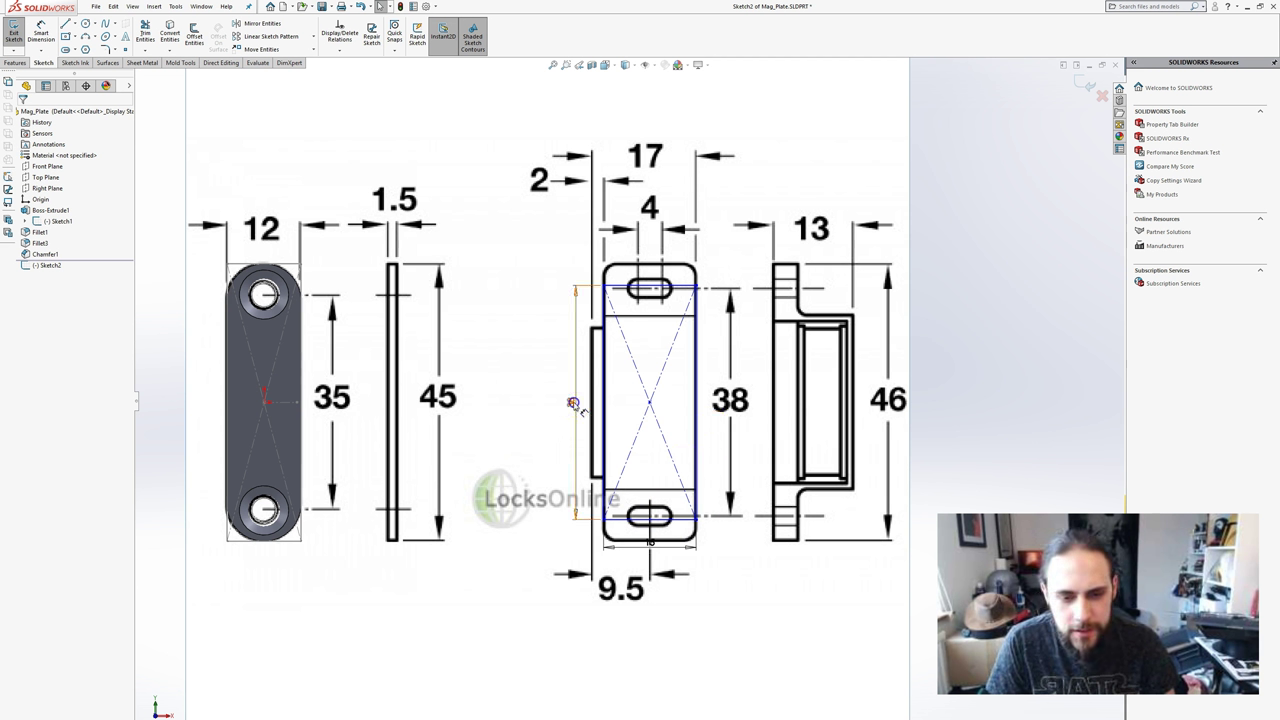
- Change the rectangle's height to 46 mm and move it onto the horizontal centreline
{"action": "double_click", "coordinate": [573, 403]}
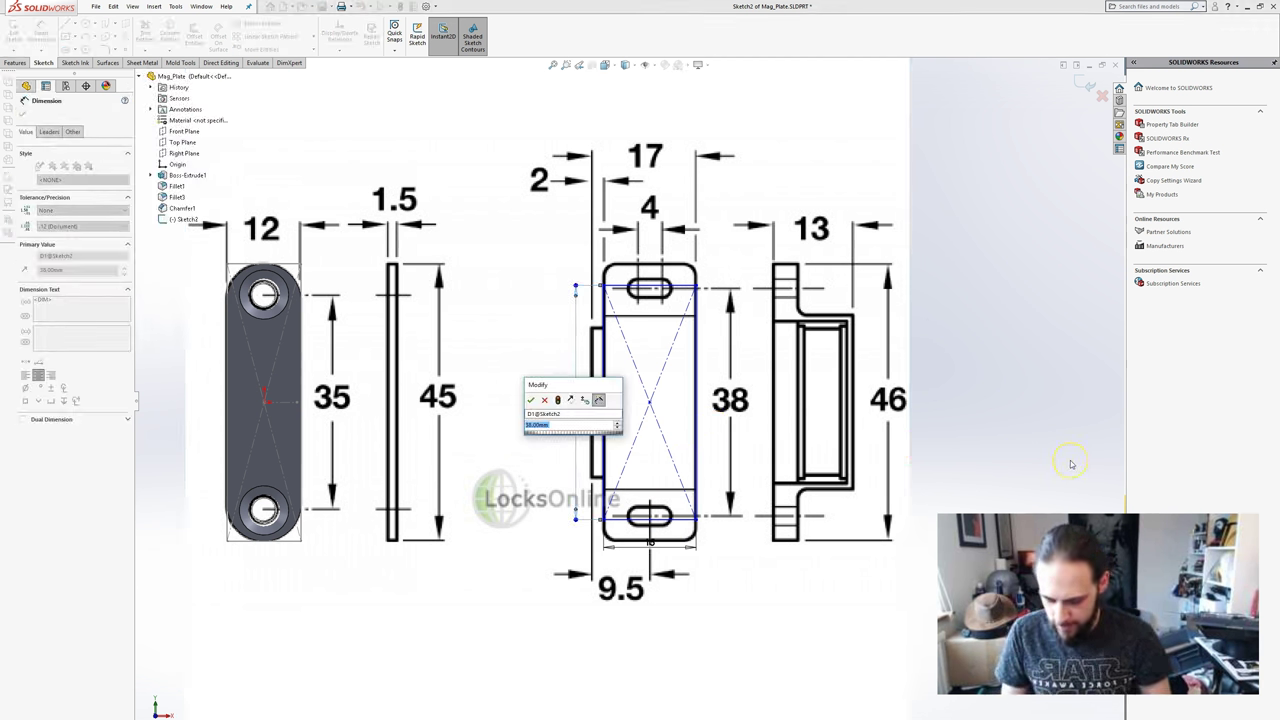
{"action": "type", "text": "46"}
{"action": "key", "text": "Return"}
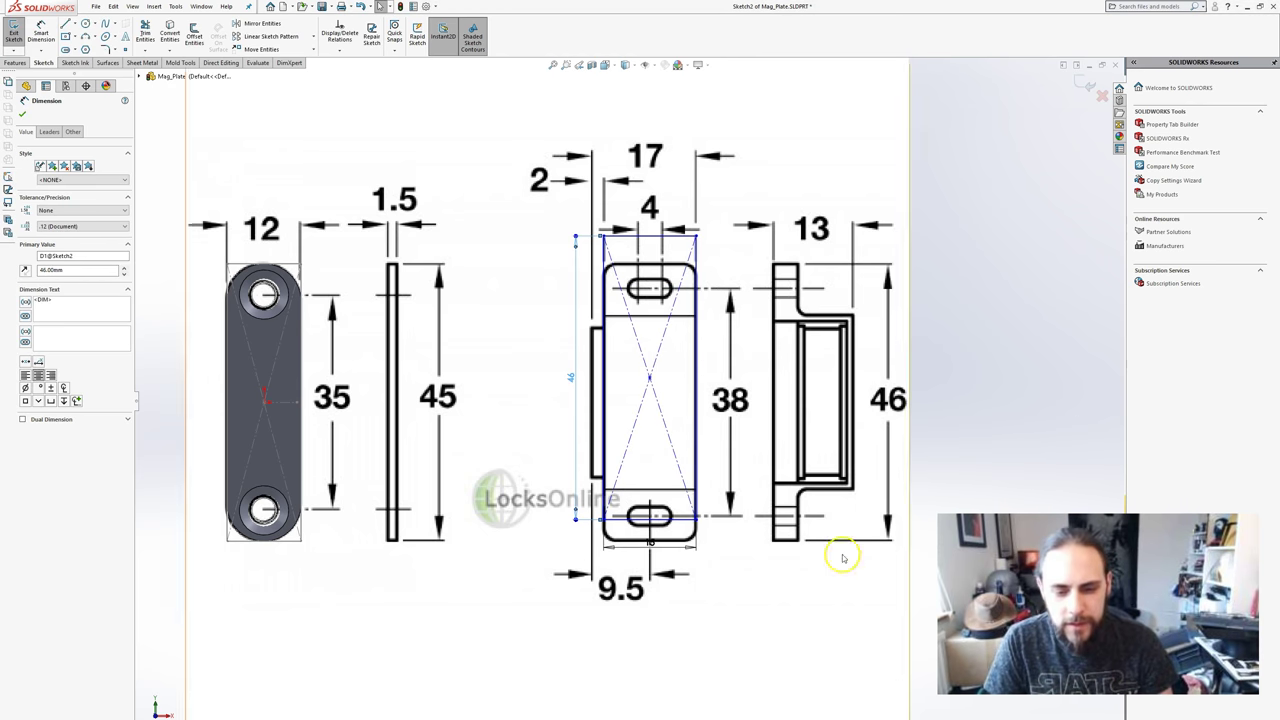
{"action": "left_click_drag", "start_coordinate": [651, 390], "coordinate": [651, 403]}
{"action": "left_click", "coordinate": [851, 571]}
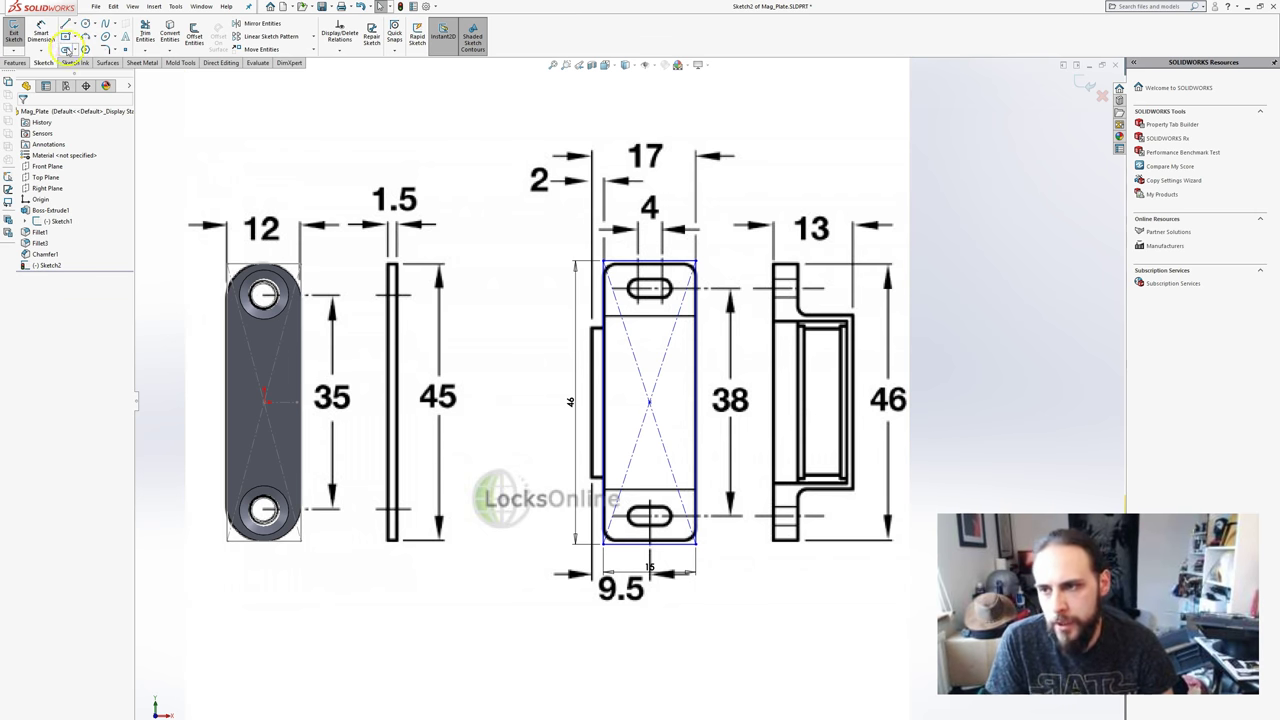
- Sketch a straight slot over the upper hole in the drawing
{"action": "left_click", "coordinate": [67, 50]}
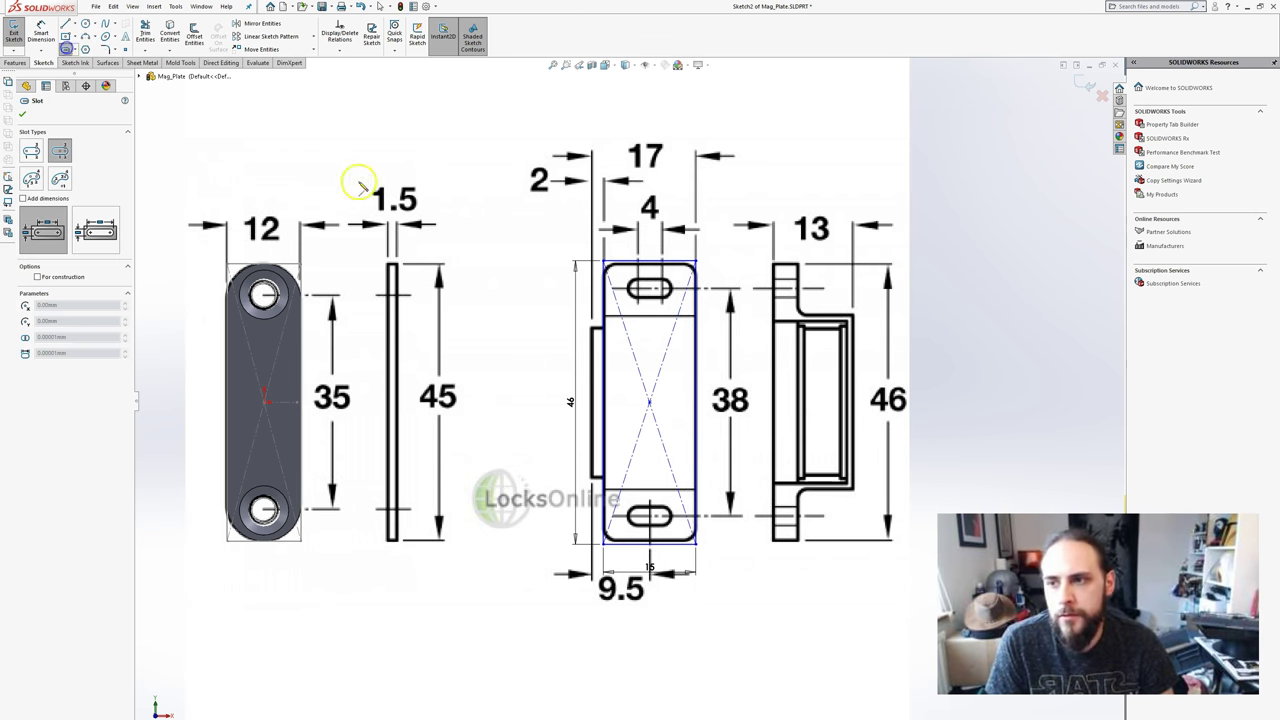
{"action": "left_click", "coordinate": [650, 289]}
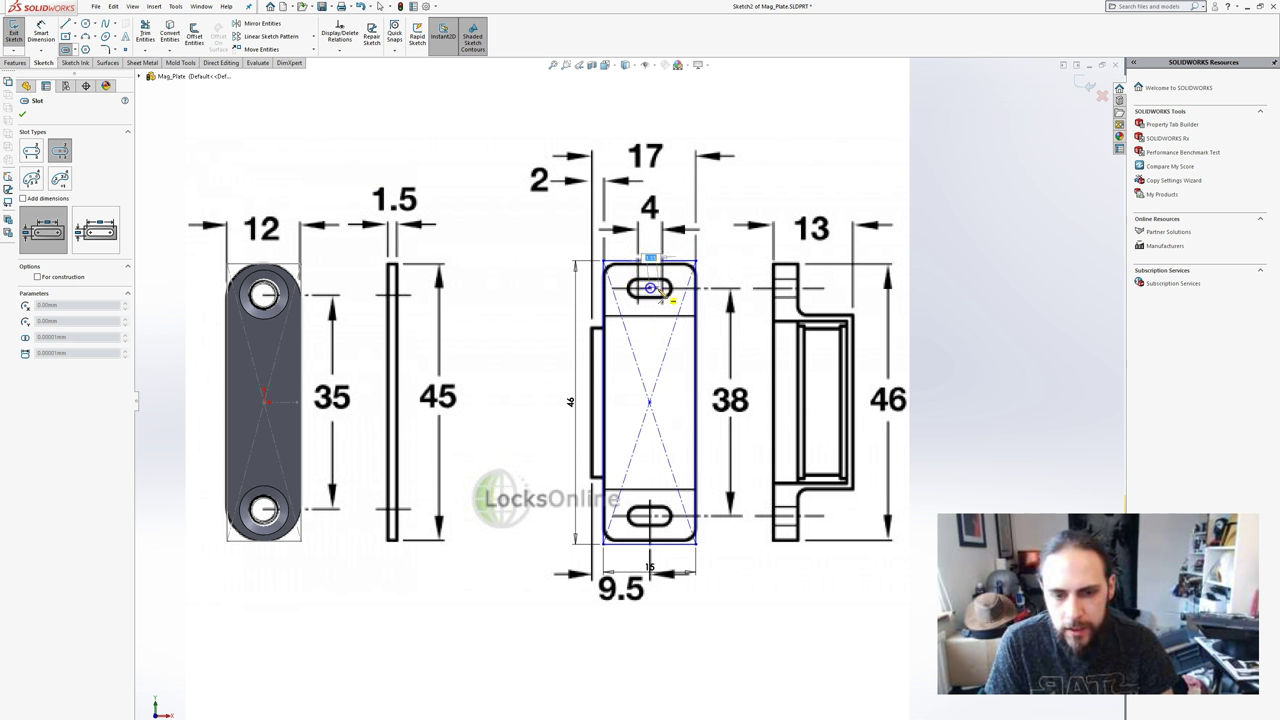
{"action": "scroll", "coordinate": [667, 291], "scroll_direction": "down", "scroll_amount": 3}
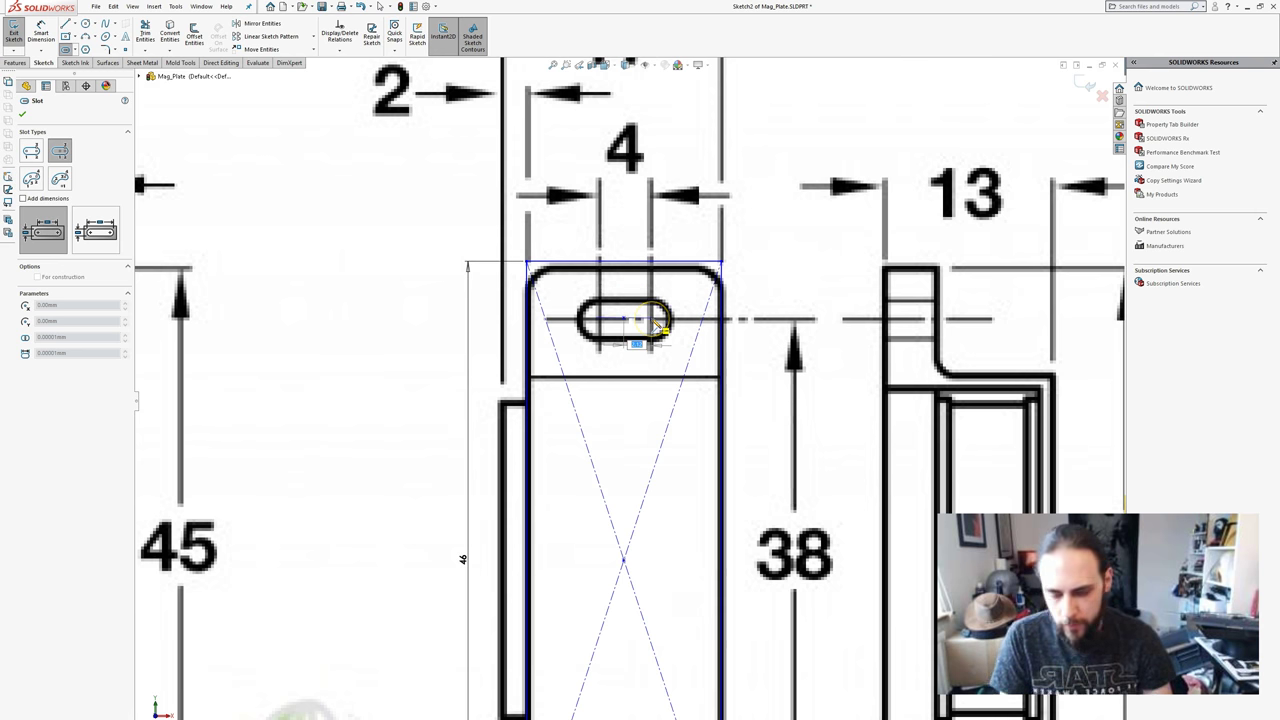
{"action": "left_click", "coordinate": [665, 330]}
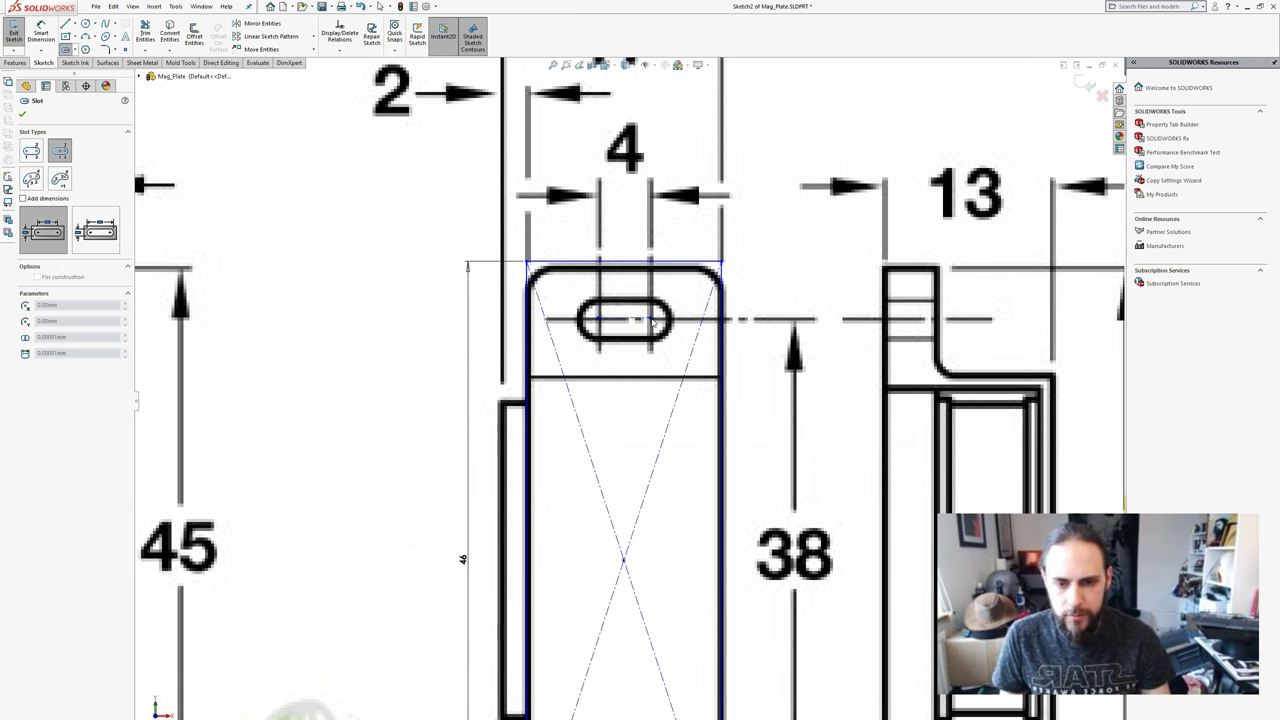
{"action": "key", "text": "Escape"}
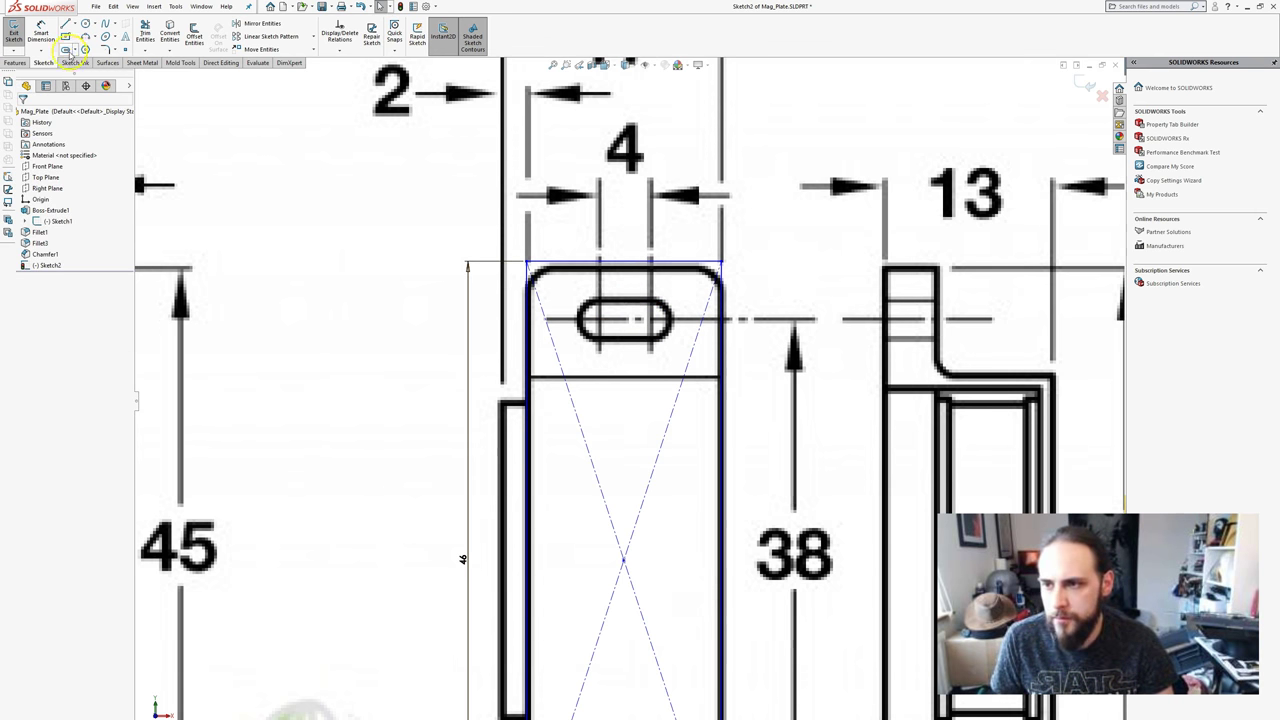
{"action": "left_click", "coordinate": [68, 50]}
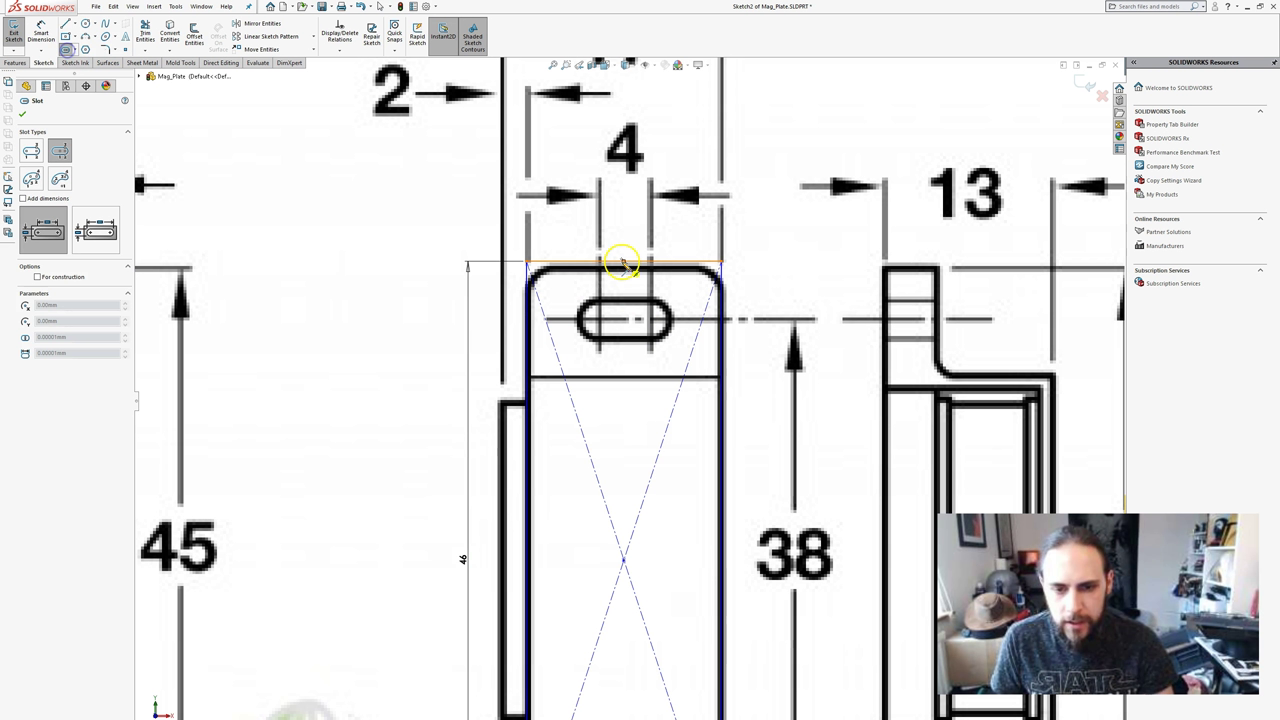
{"action": "left_click", "coordinate": [654, 338]}
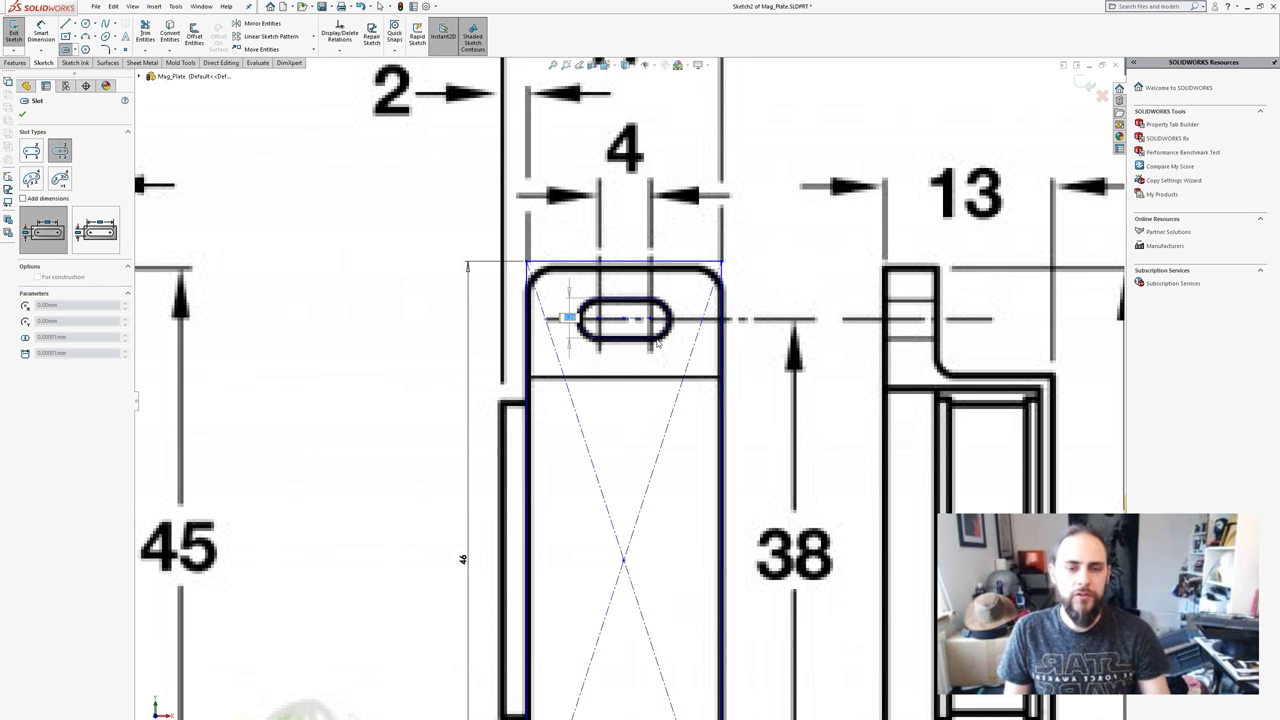
{"action": "key", "text": "Escape"}
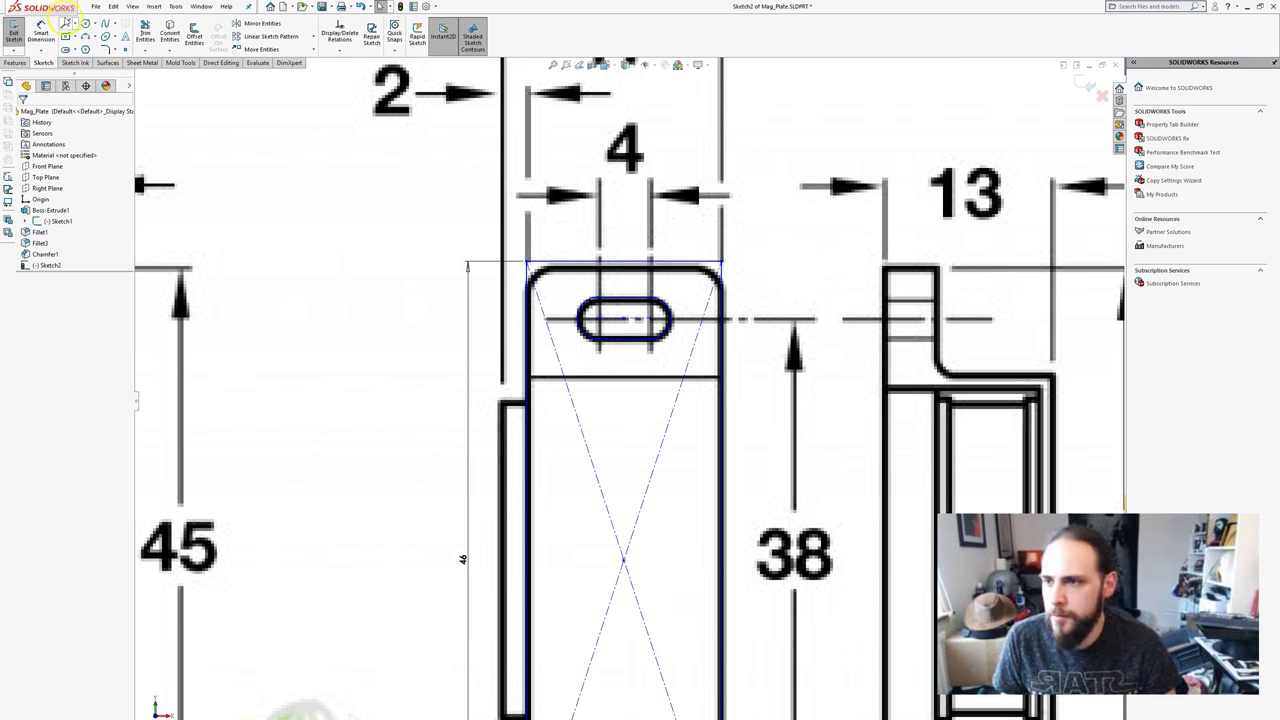
- Dimension the slot width as 4 mm and check the slot's parameters
{"action": "left_click", "coordinate": [40, 30]}
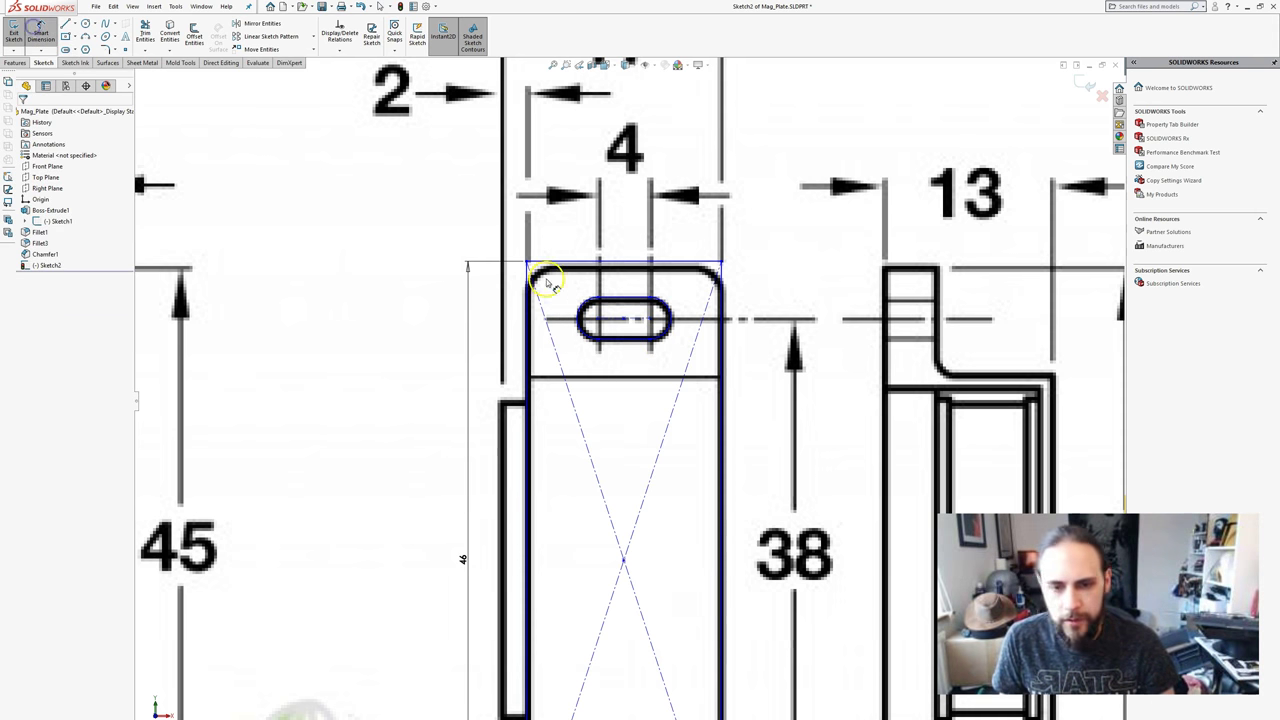
{"action": "left_click", "coordinate": [608, 320]}
{"action": "left_click", "coordinate": [620, 208]}
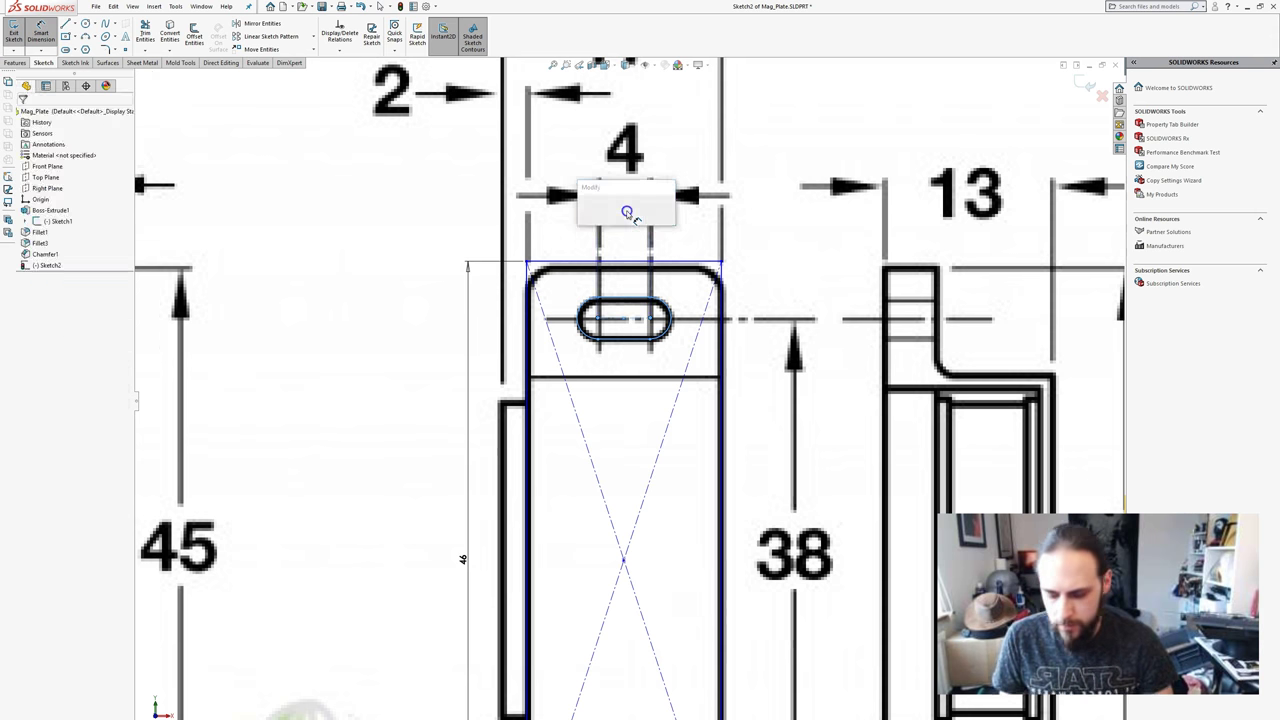
{"action": "type", "text": "4"}
{"action": "key", "text": "Return"}
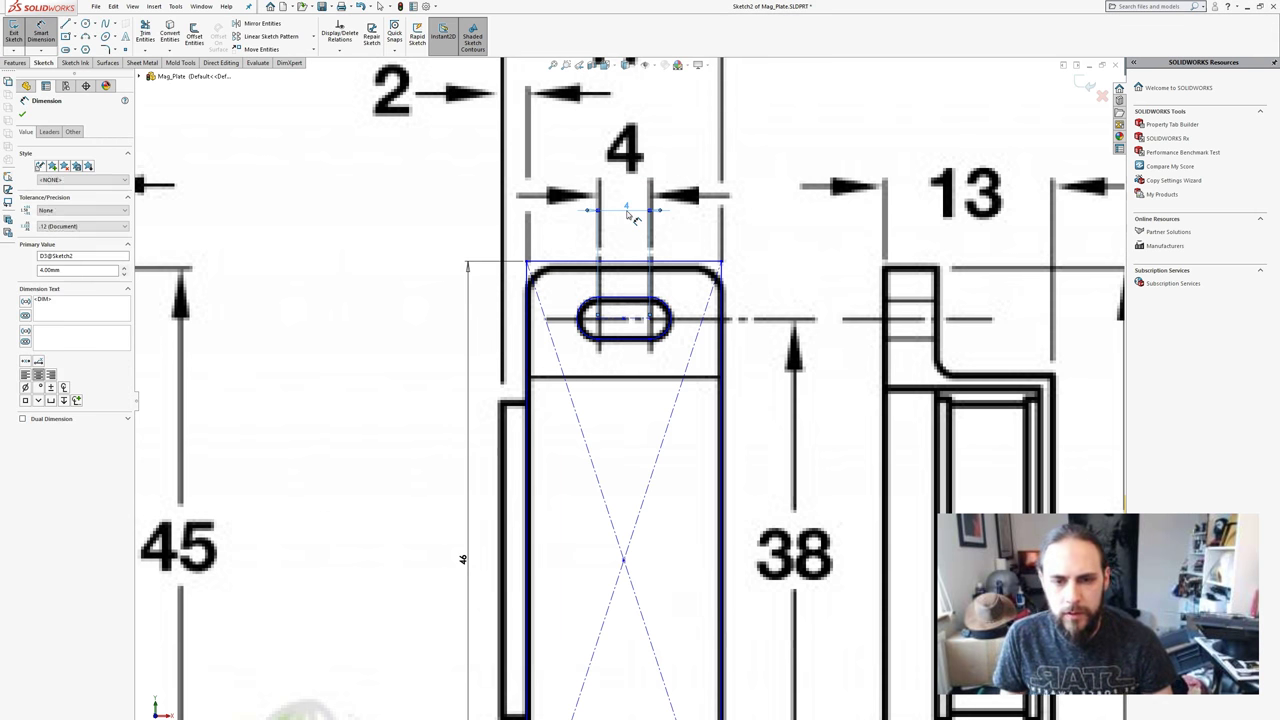
{"action": "key", "text": "Escape"}
{"action": "scroll", "coordinate": [622, 320], "scroll_direction": "up", "scroll_amount": 4}
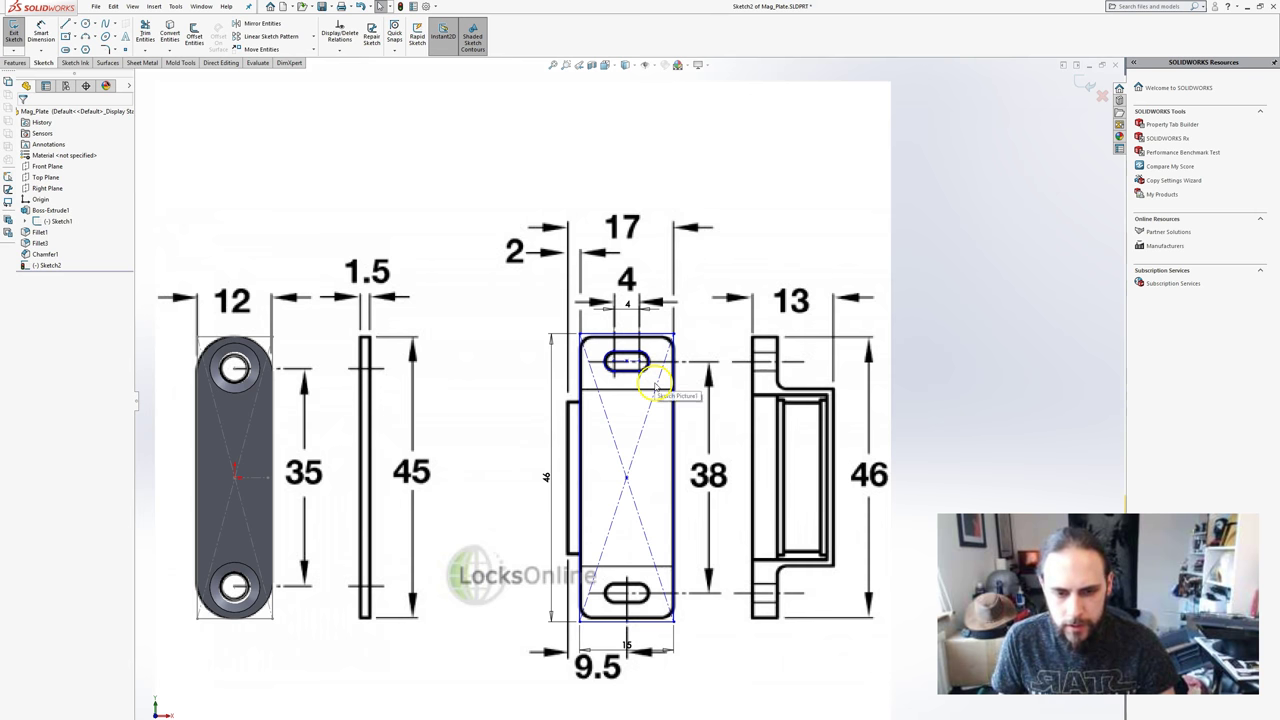
{"action": "left_click", "coordinate": [626, 363]}
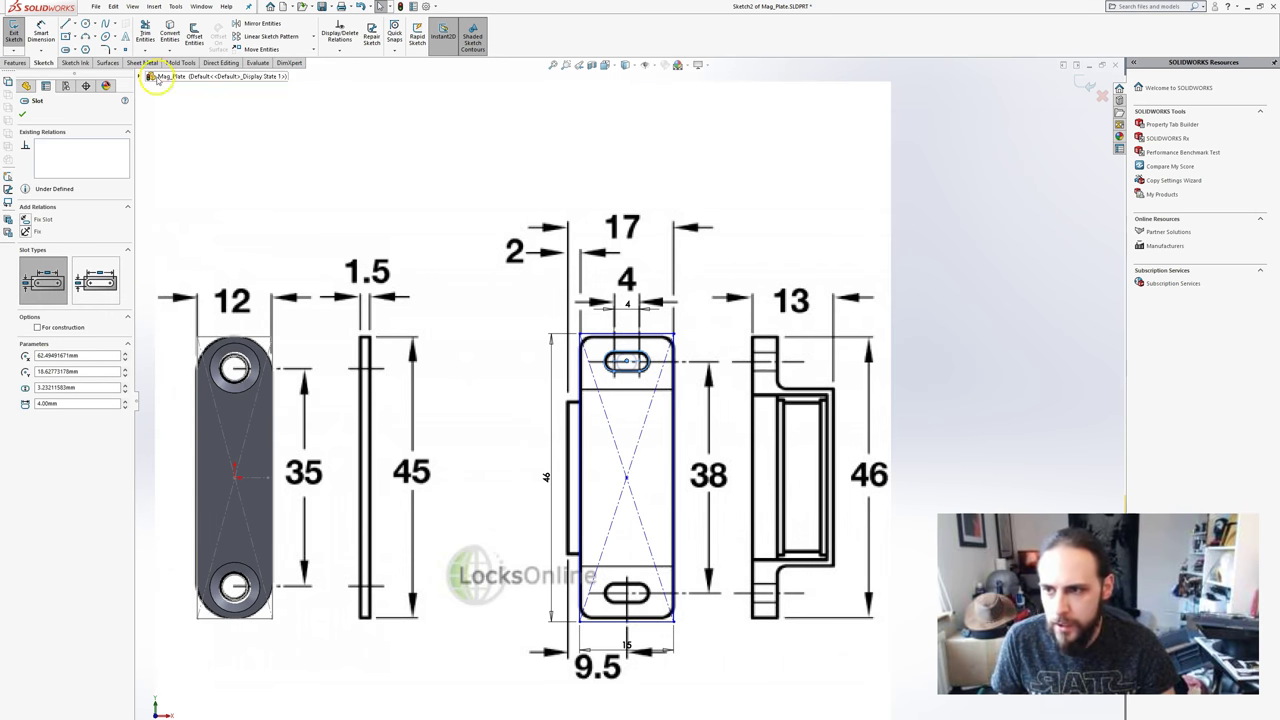
{"action": "left_click", "coordinate": [41, 30]}
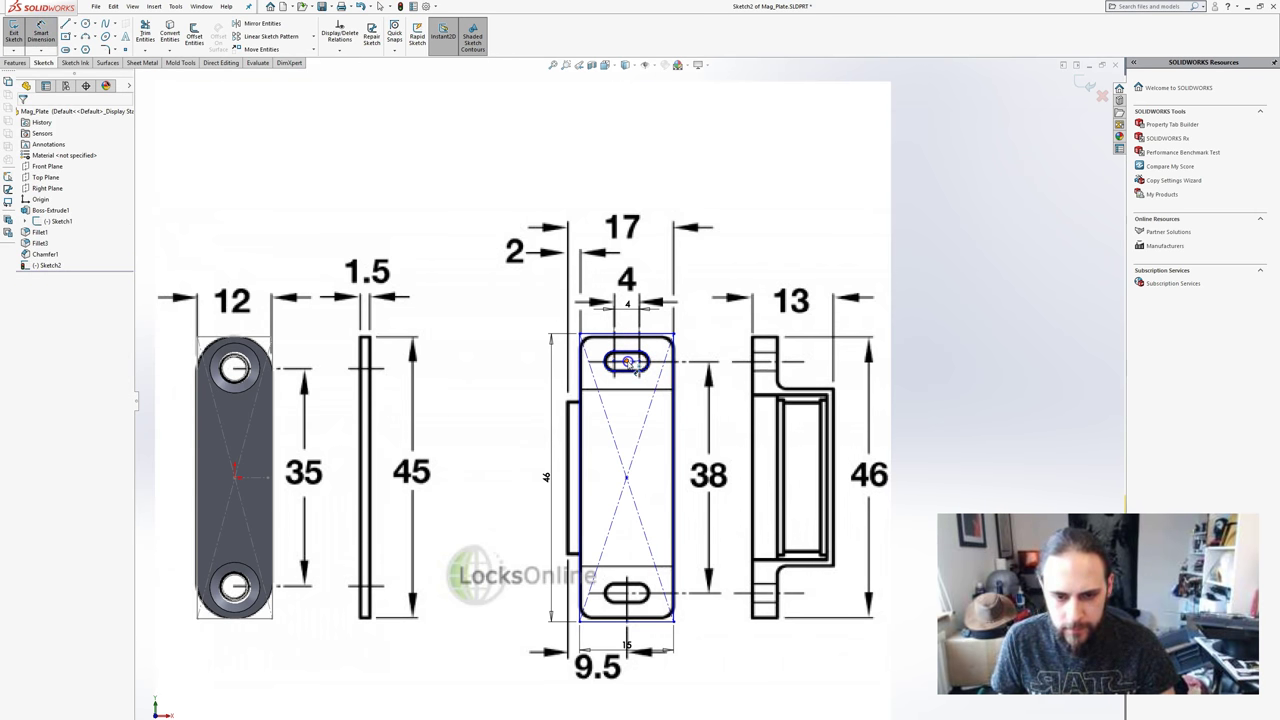
- Dimension the slot centre 19 mm above the rectangle's centre
{"action": "left_click", "coordinate": [628, 362]}
{"action": "left_click", "coordinate": [625, 477]}
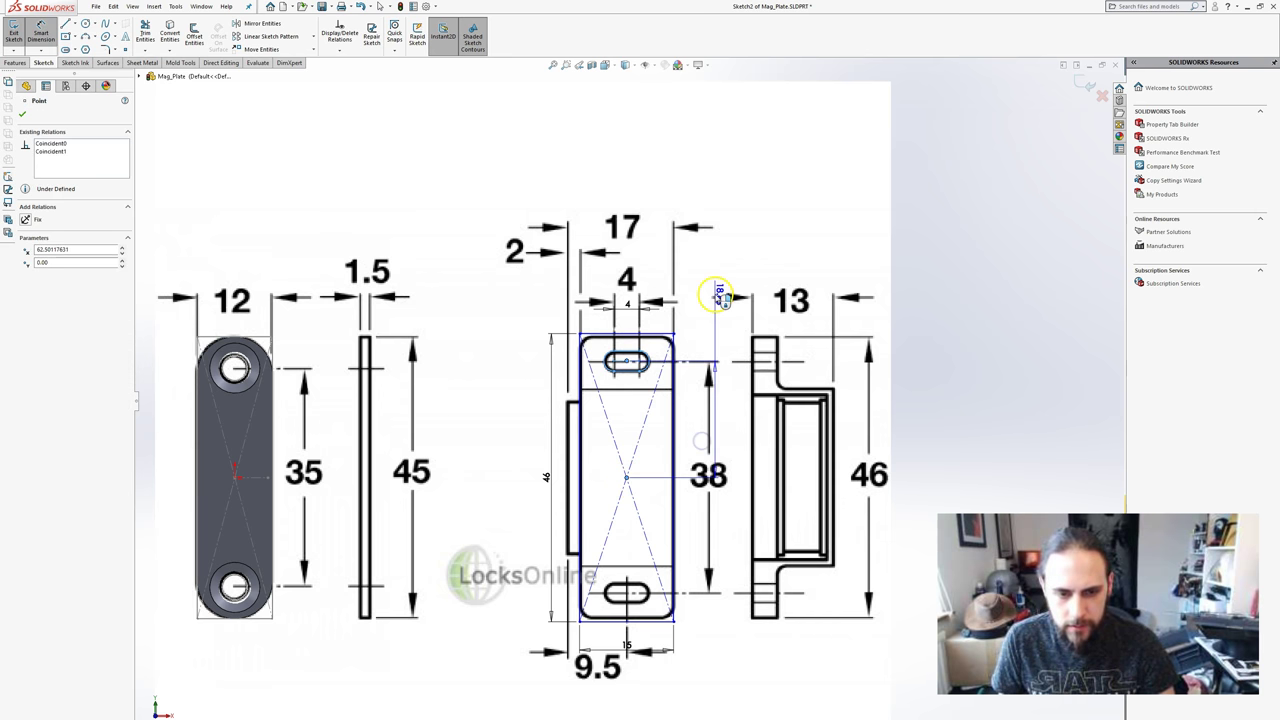
{"action": "left_click", "coordinate": [740, 218]}
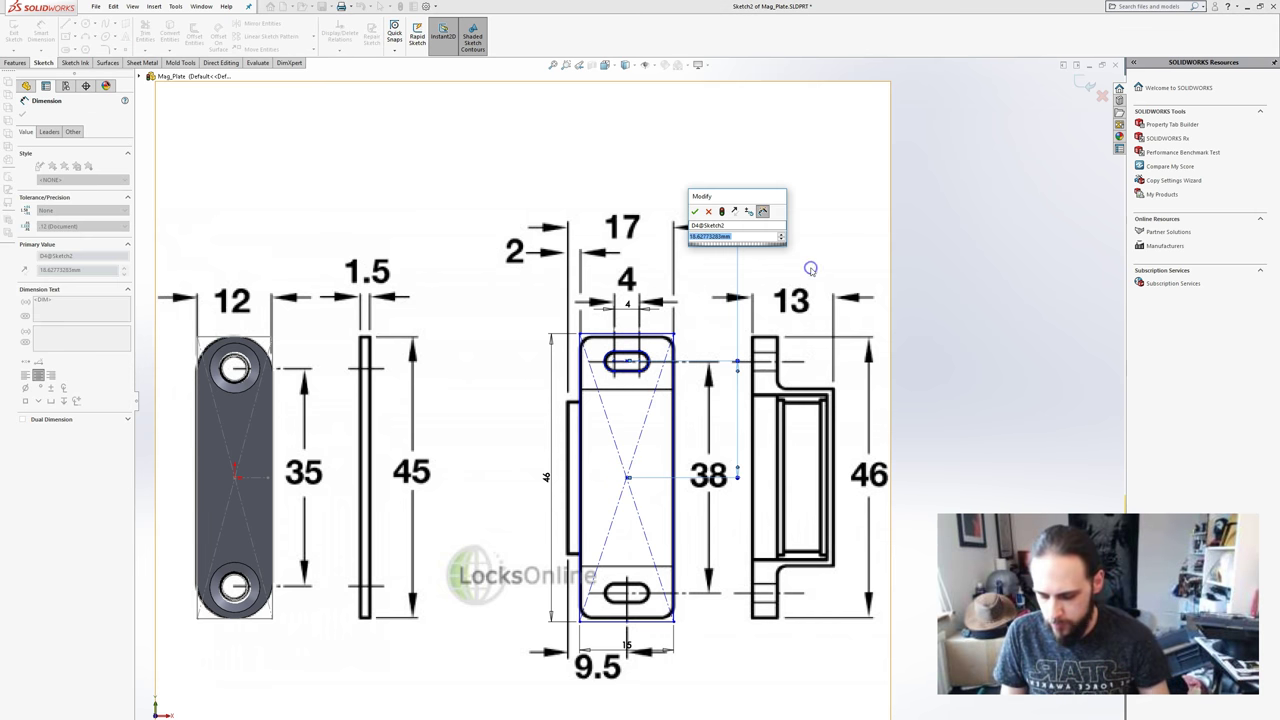
{"action": "type", "text": "19"}
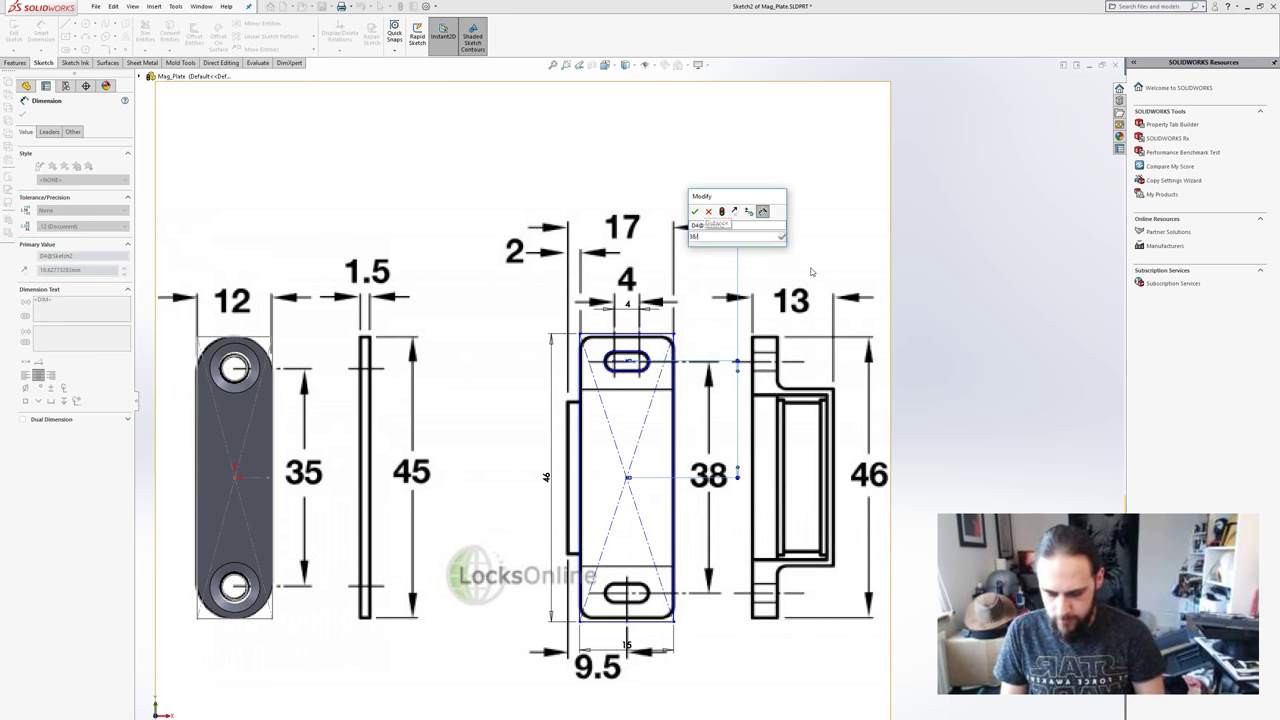
{"action": "key", "text": "Return"}
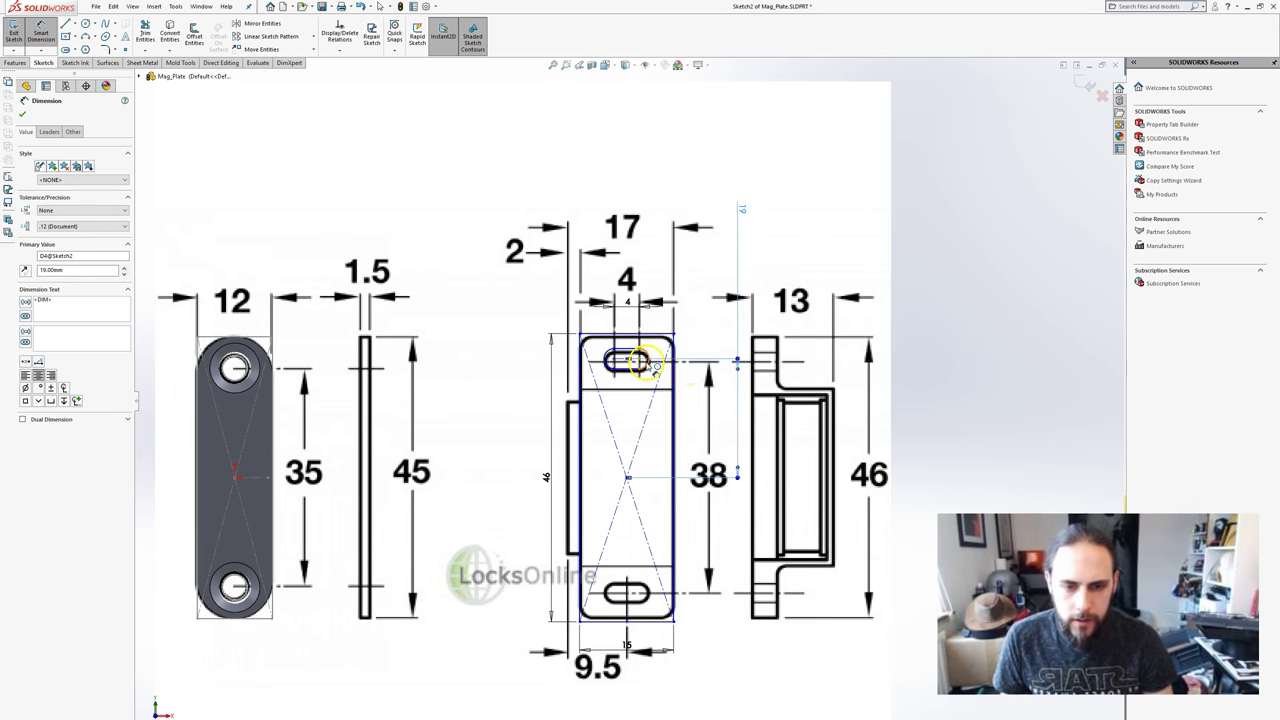
{"action": "scroll", "coordinate": [692, 322], "scroll_direction": "down", "scroll_amount": 2}
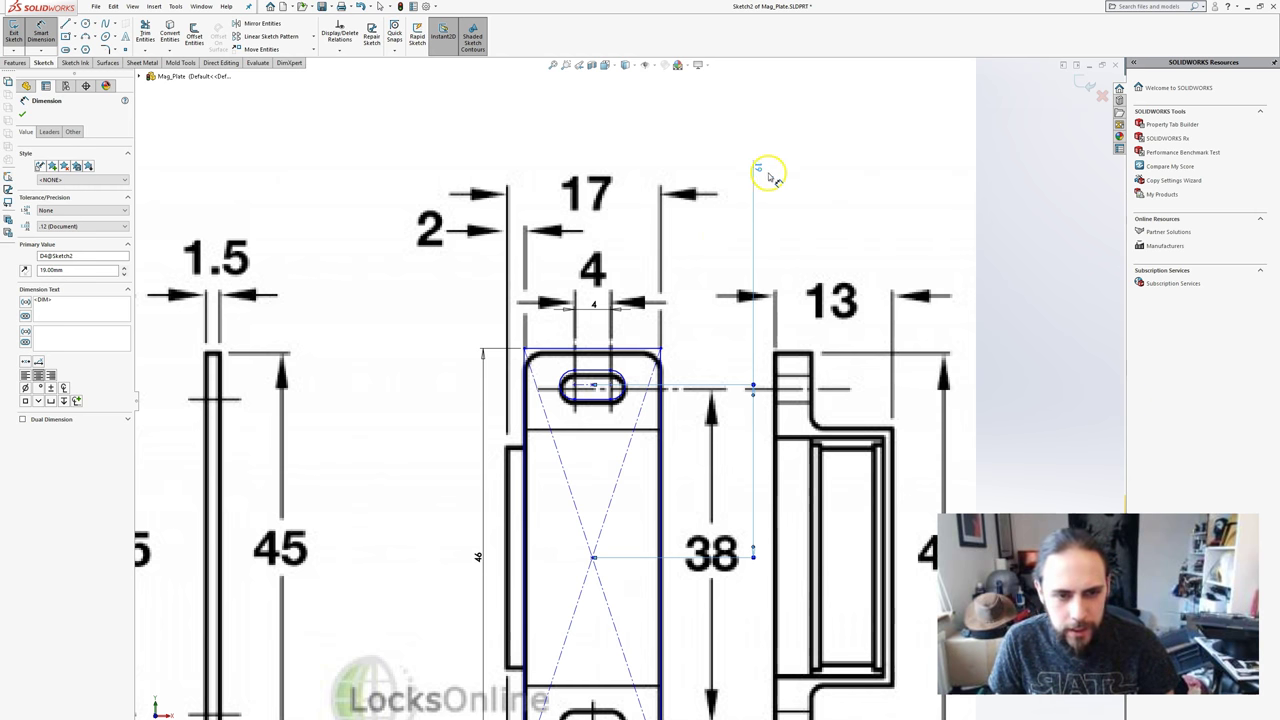
{"action": "key", "text": "Escape"}
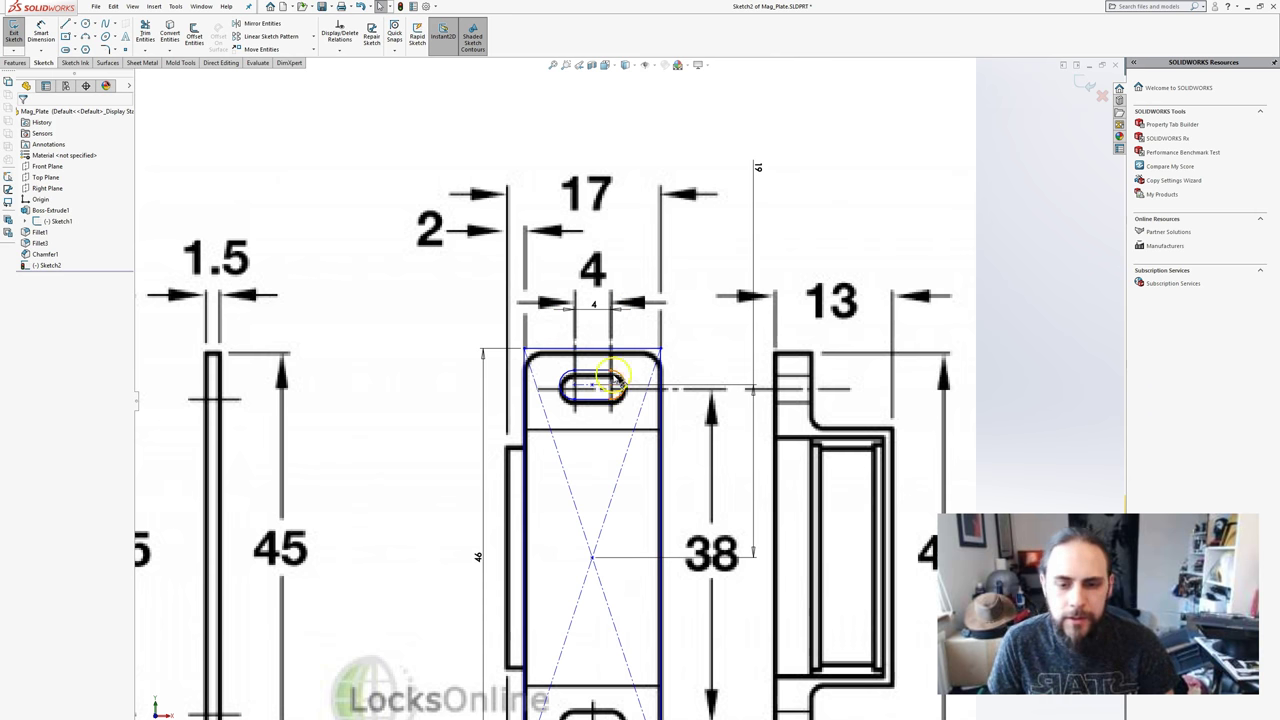
- Switch to centerlines and select the two diagonal construction lines, Line9 and Line10
{"action": "scroll", "coordinate": [705, 400], "scroll_direction": "up", "scroll_amount": 2}
{"action": "scroll", "coordinate": [648, 437], "scroll_direction": "down", "scroll_amount": 2}
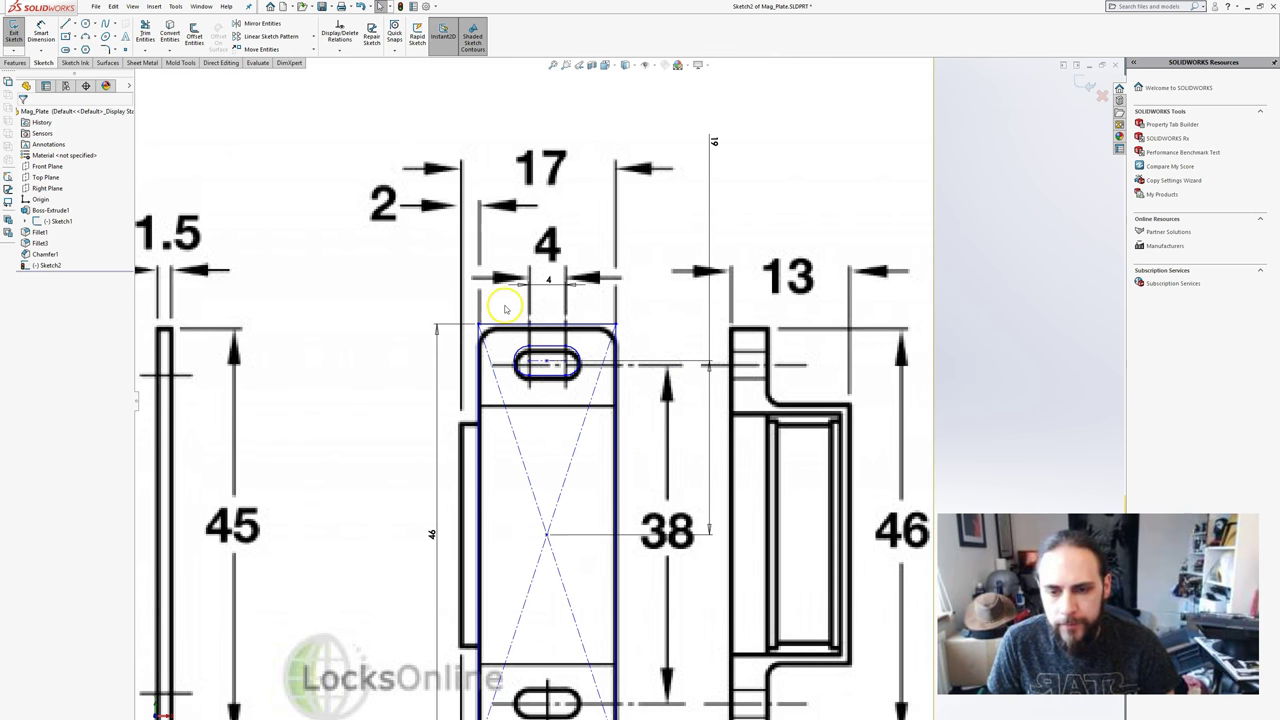
{"action": "scroll", "coordinate": [590, 316], "scroll_direction": "up", "scroll_amount": 3}
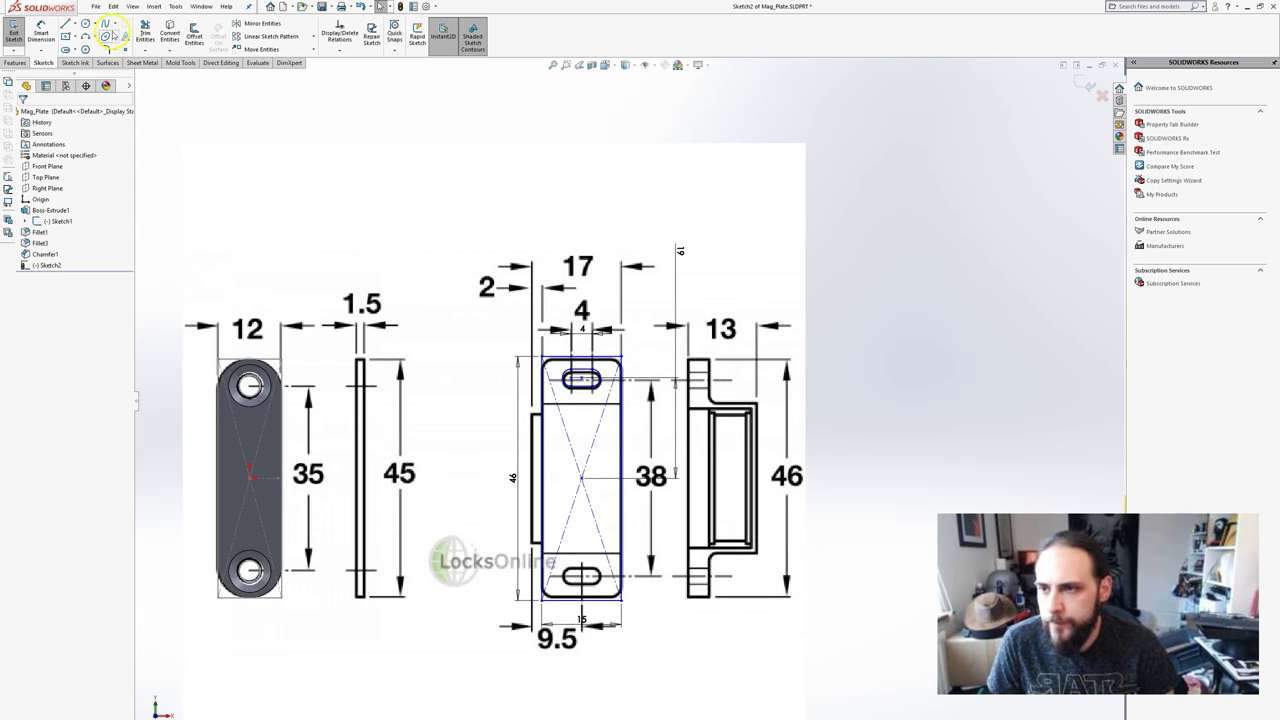
{"action": "left_click", "coordinate": [74, 24]}
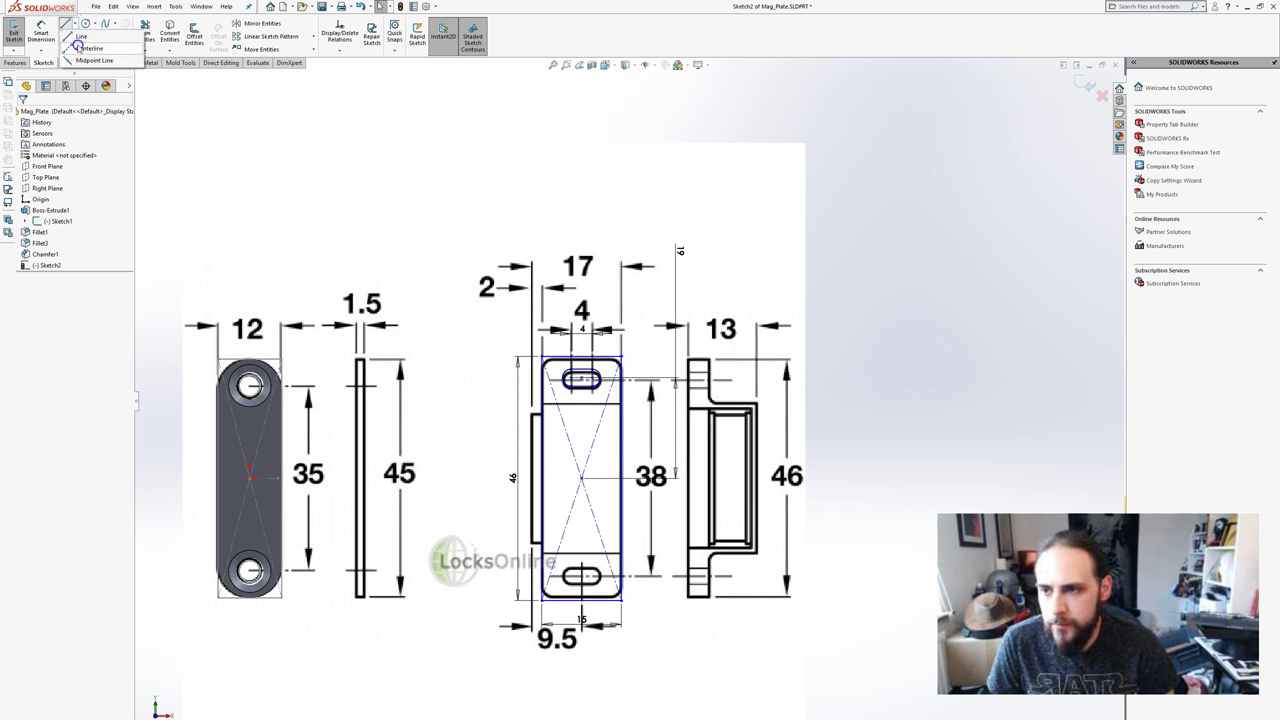
{"action": "left_click", "coordinate": [88, 55]}
{"action": "key", "text": "Escape"}
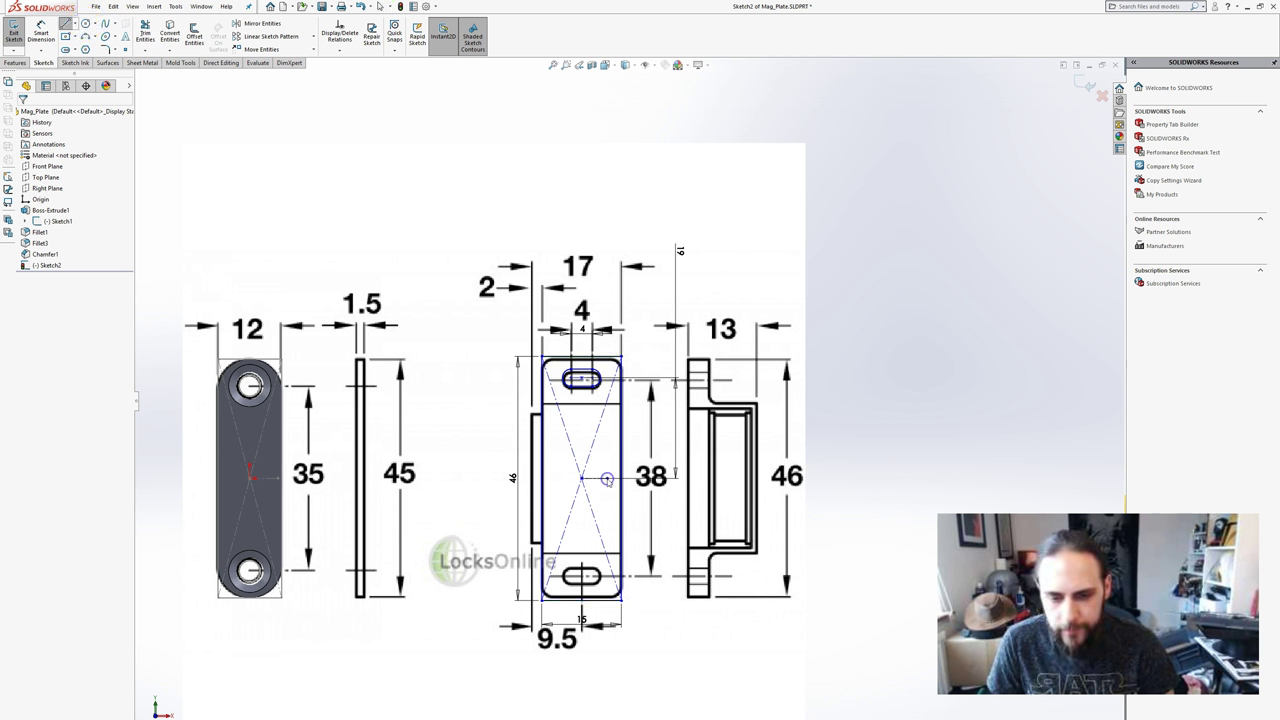
{"action": "left_click", "coordinate": [600, 483]}
{"action": "left_click", "coordinate": [585, 385], "text": "ctrl"}
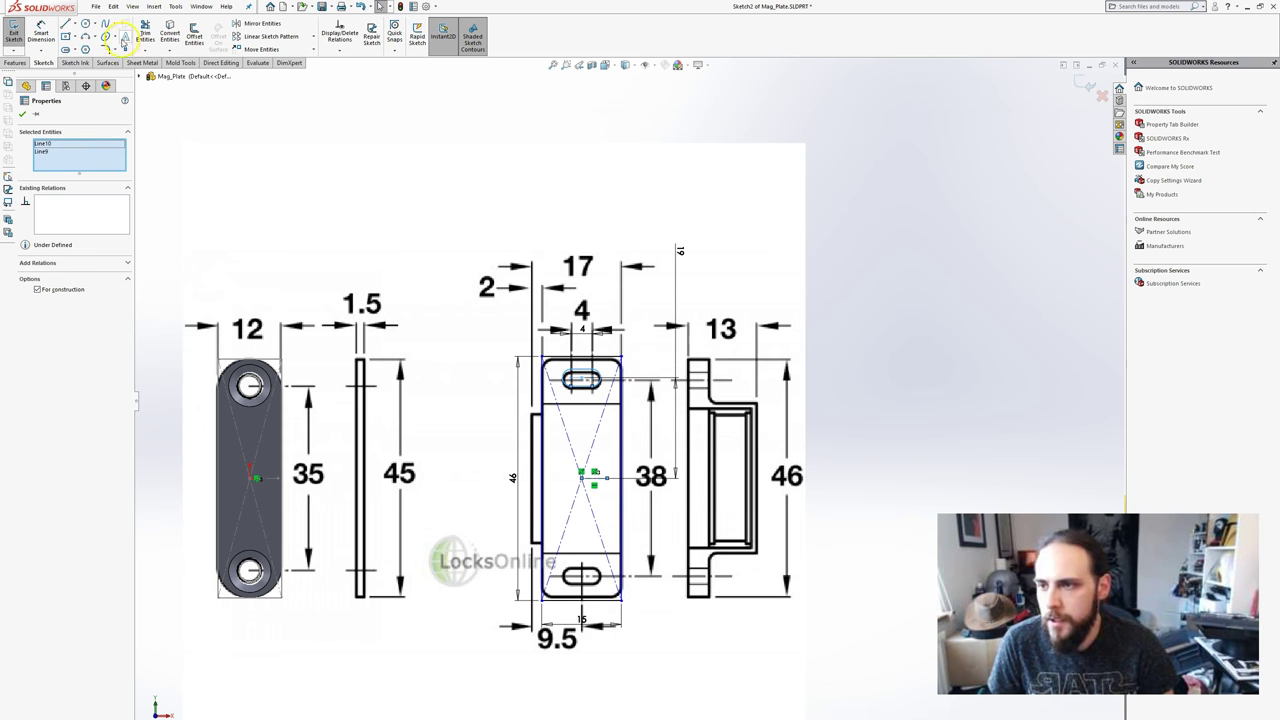
{"action": "key", "text": "Escape"}
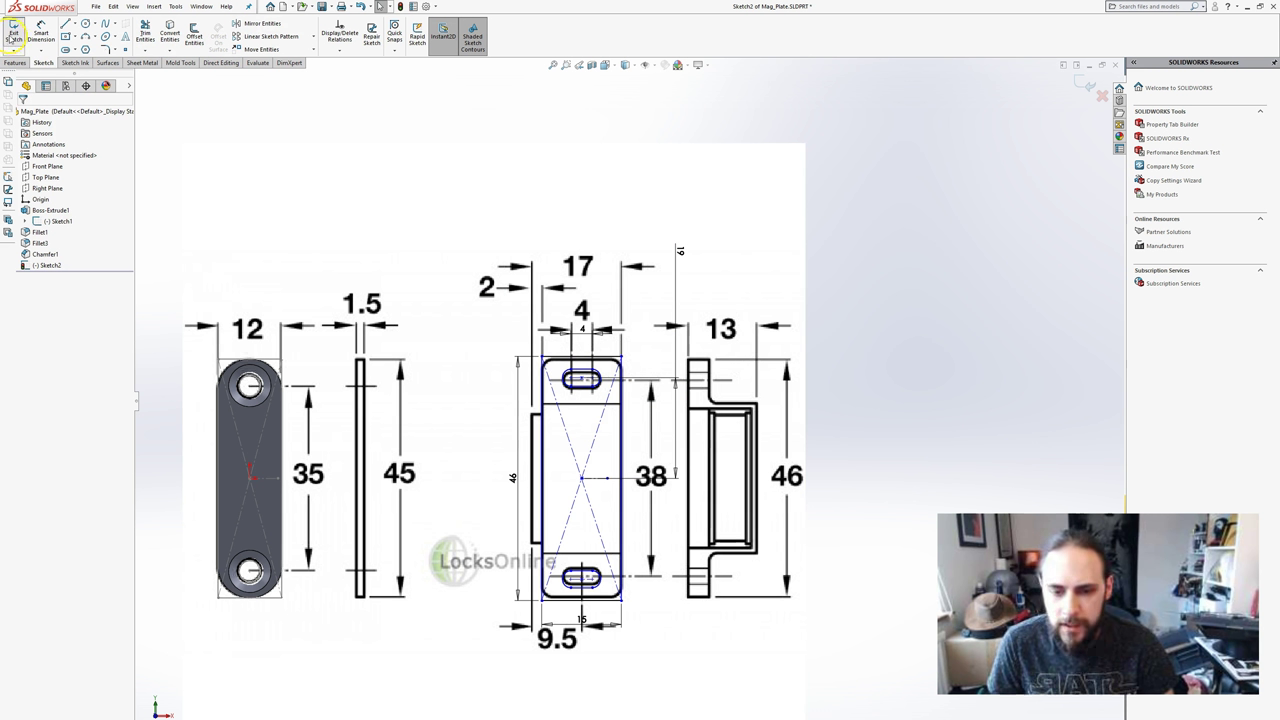
- Extrude the sketch 15 mm blind into Boss-Extrude2 and orbit to inspect it
{"action": "key", "text": "e"}
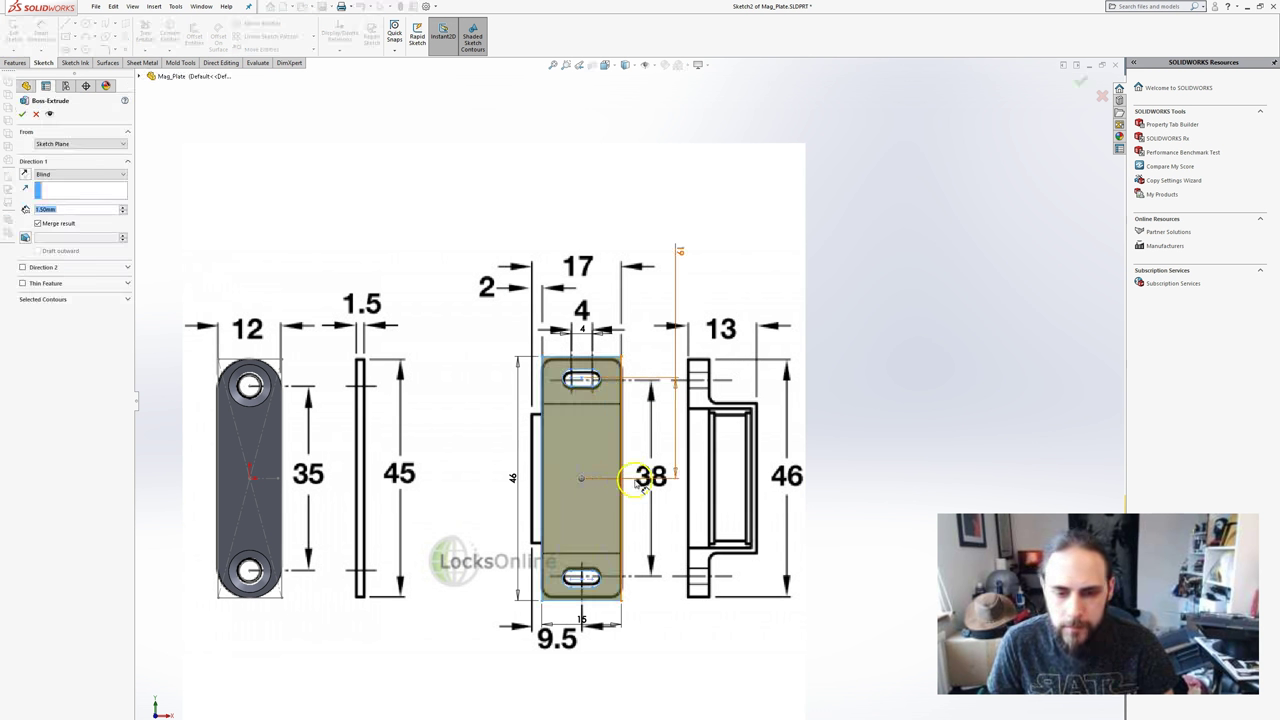
{"action": "middle_click_drag", "start_coordinate": [650, 470], "coordinate": [690, 501]}
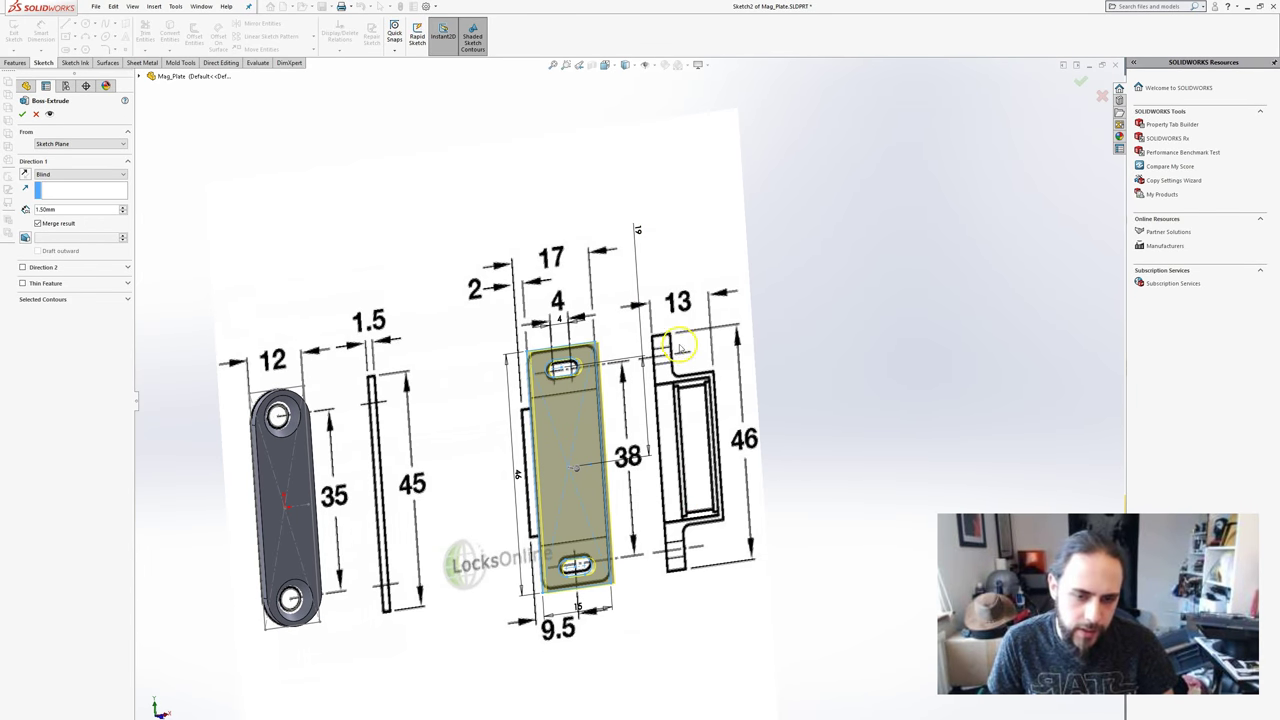
{"action": "scroll", "coordinate": [686, 323], "scroll_direction": "down", "scroll_amount": 3}
{"action": "scroll", "coordinate": [634, 314], "scroll_direction": "up", "scroll_amount": 2}
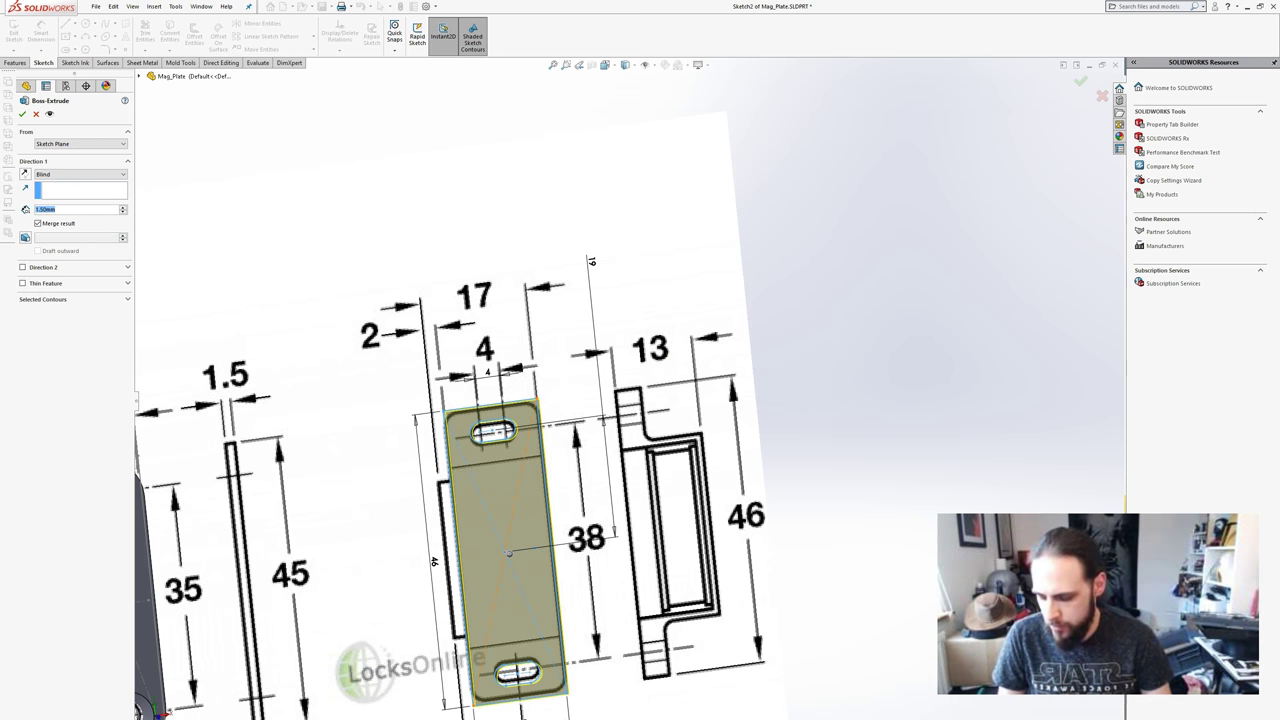
{"action": "type", "text": "15"}
{"action": "key", "text": "Return"}
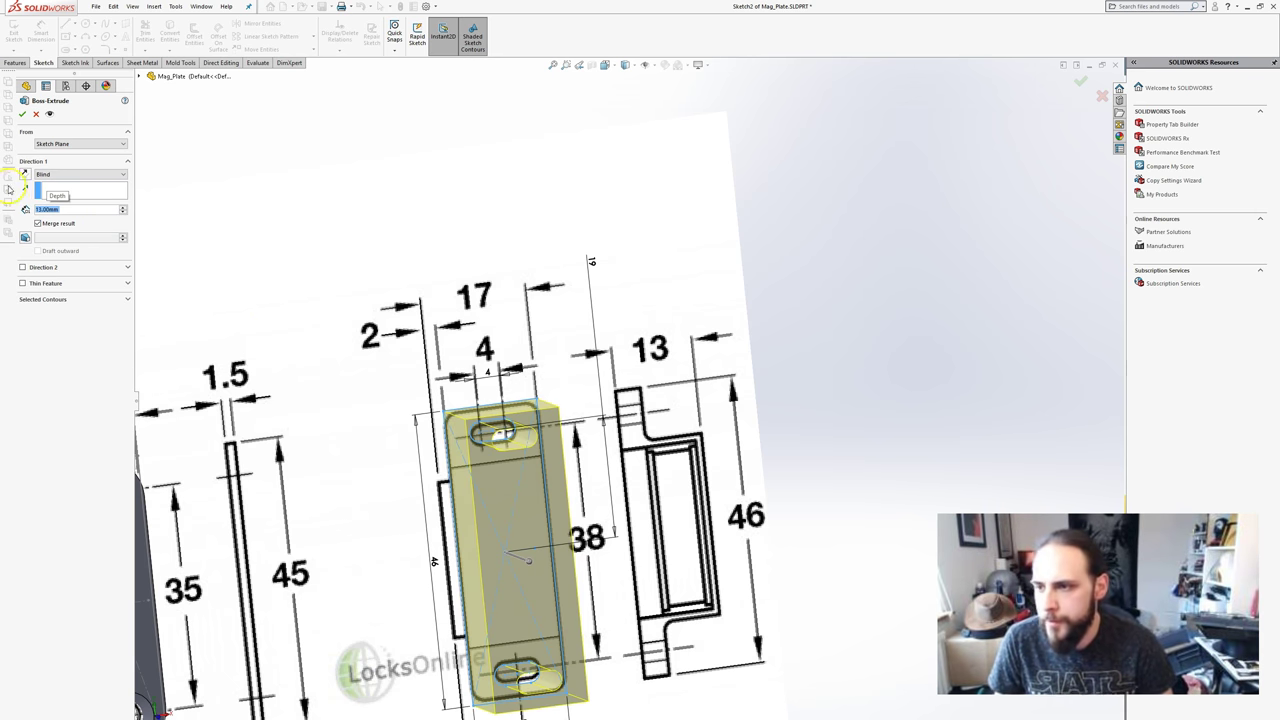
{"action": "left_click", "coordinate": [21, 114]}
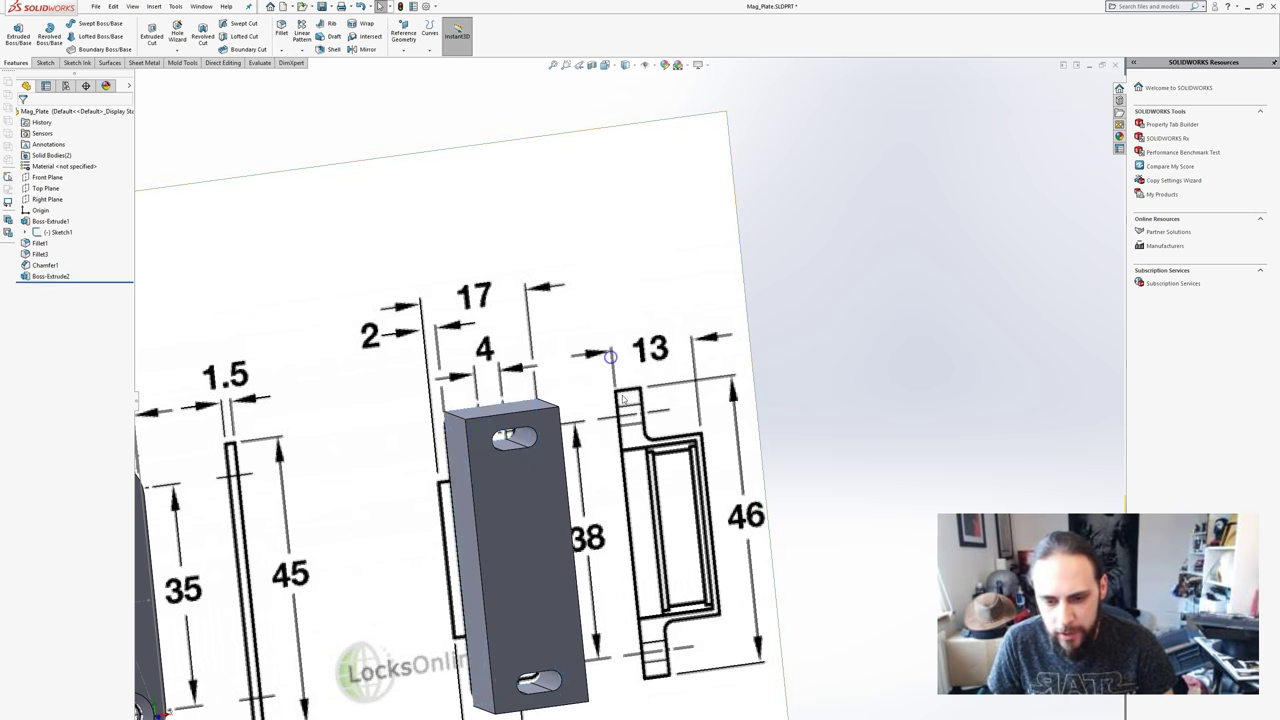
{"action": "mouse_move", "coordinate": [587, 487]}
{"action": "middle_mouse_down"}
{"action": "mouse_move", "coordinate": [543, 480]}
{"action": "mouse_move", "coordinate": [598, 498]}
{"action": "middle_mouse_up"}
{"action": "scroll", "coordinate": [600, 505], "scroll_direction": "down", "scroll_amount": 2}
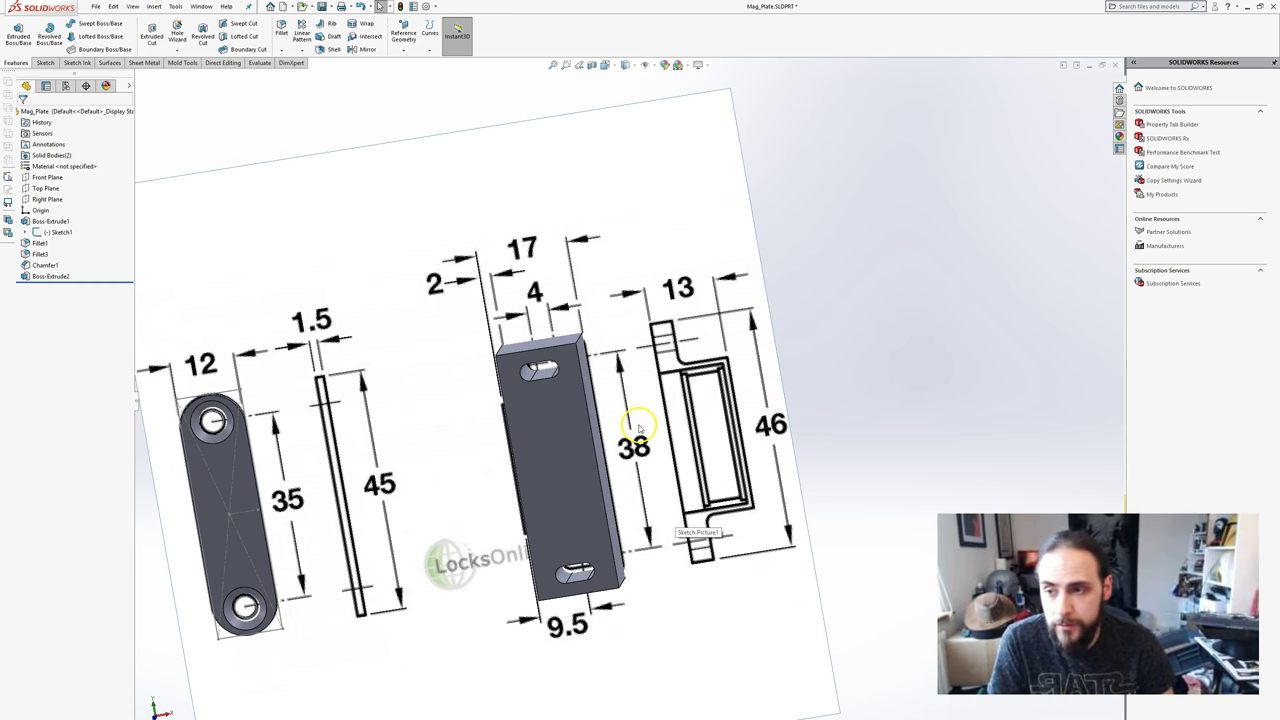
{"action": "left_click", "coordinate": [44, 63]}
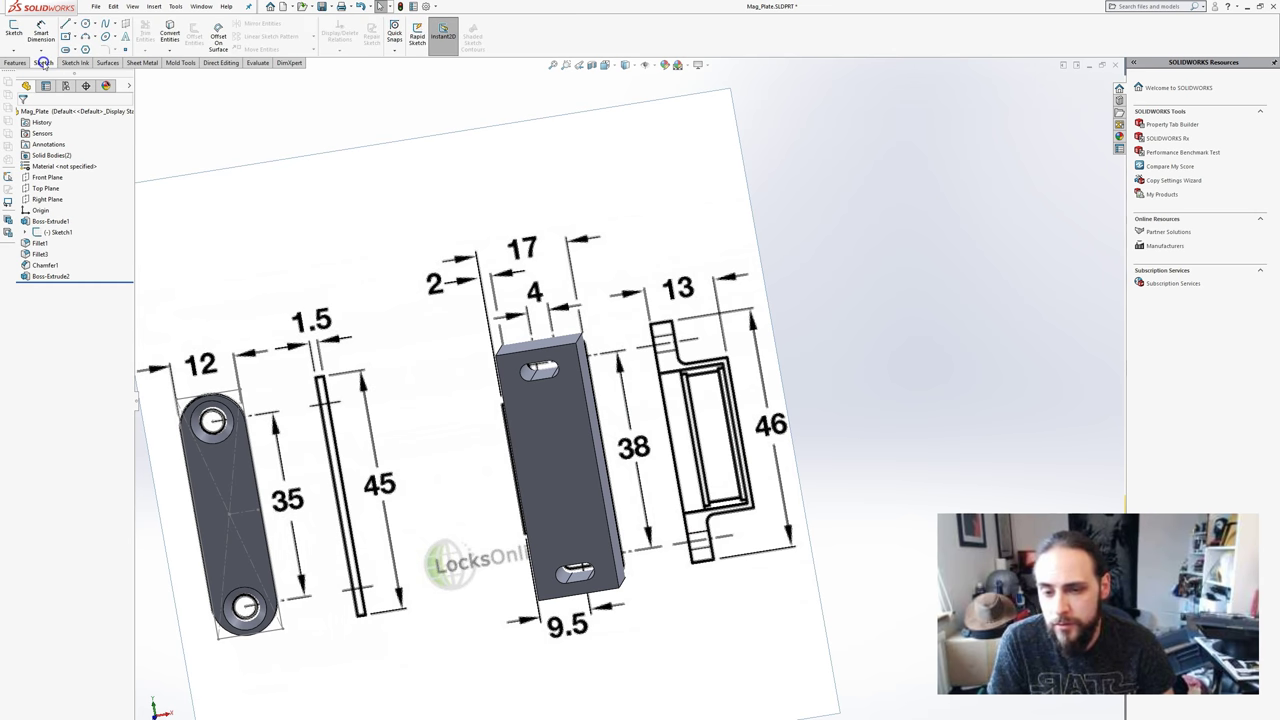
{"action": "left_click", "coordinate": [555, 400]}
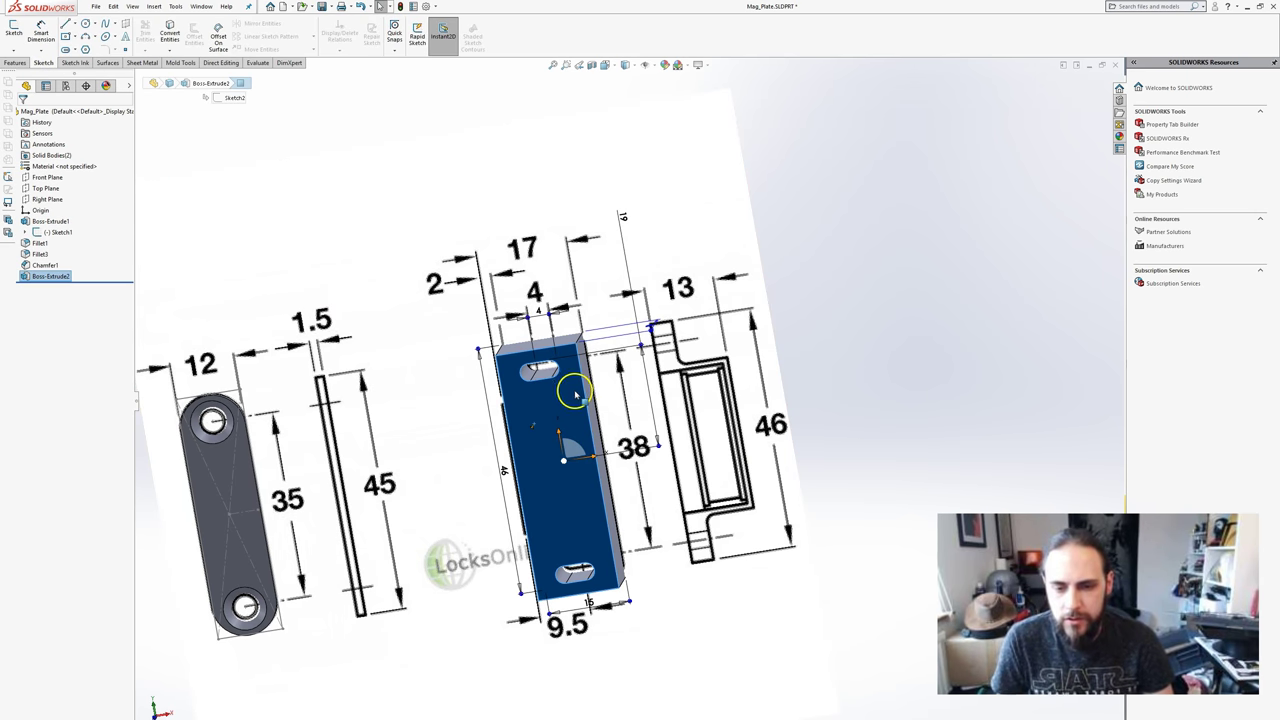
{"action": "key", "text": "ctrl+8"}
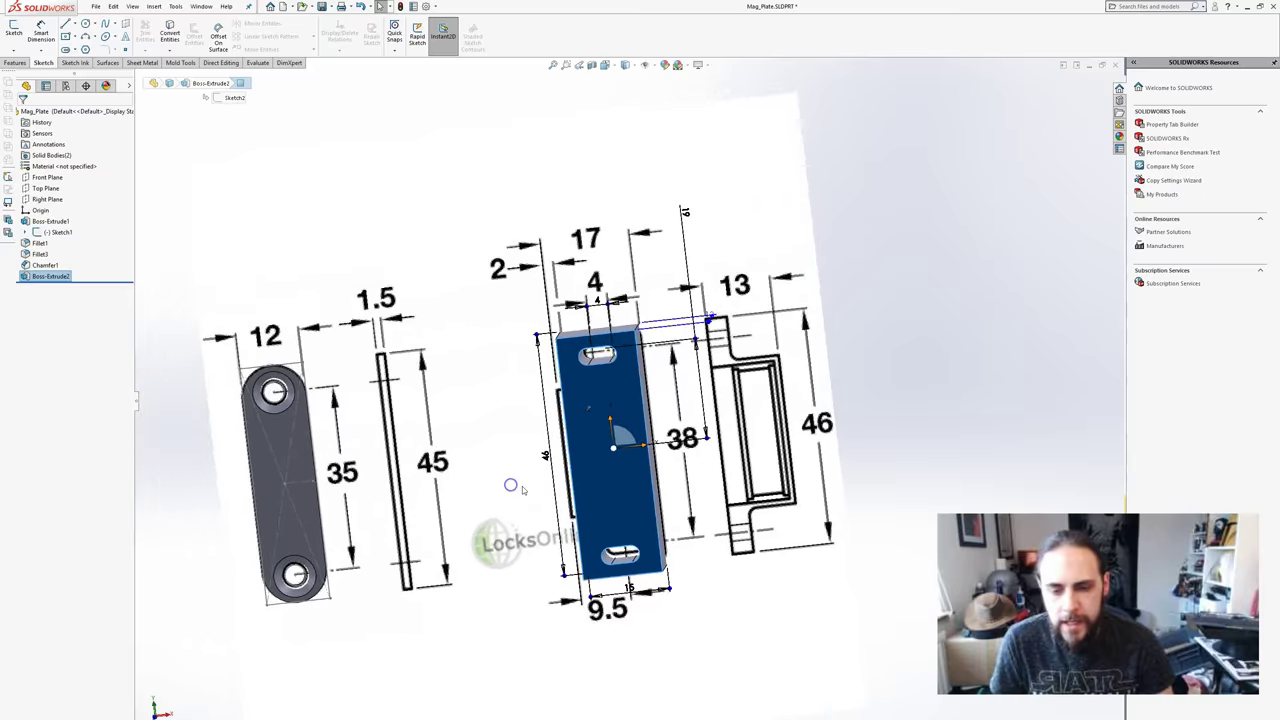
{"action": "left_click", "coordinate": [64, 24]}
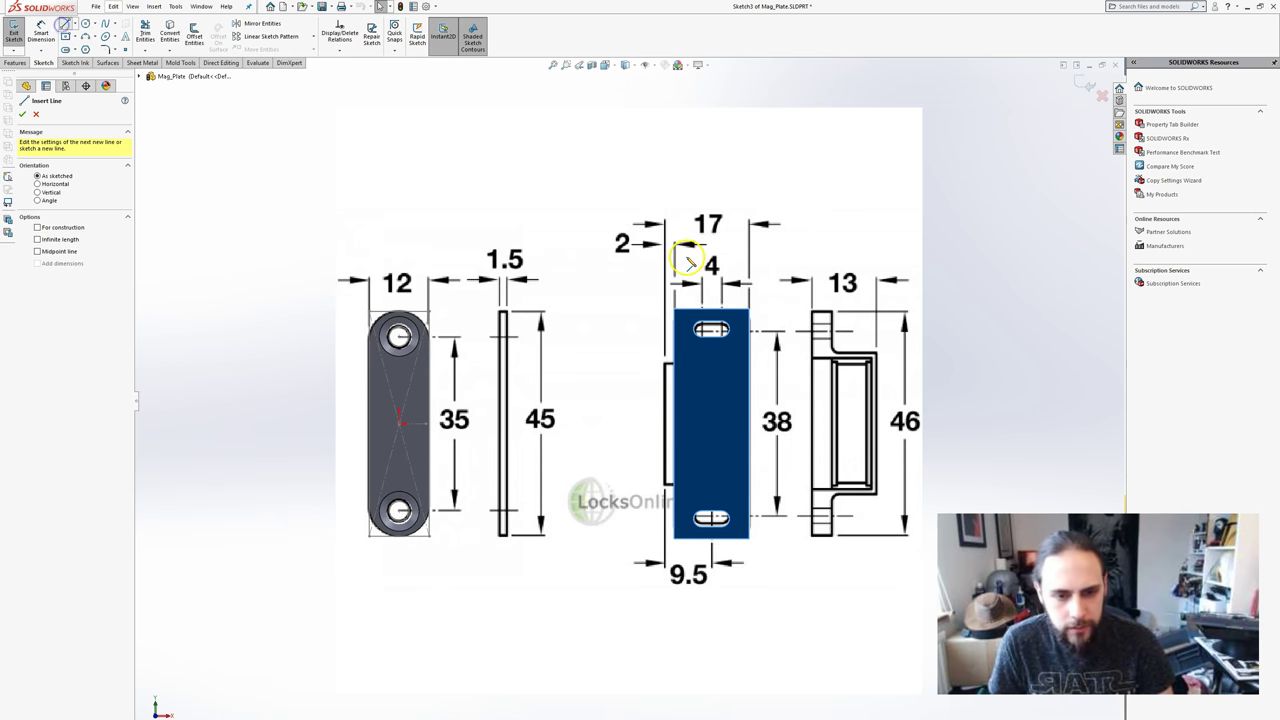
{"action": "scroll", "coordinate": [922, 378], "scroll_direction": "down", "scroll_amount": 3}
{"action": "scroll", "coordinate": [708, 314], "scroll_direction": "down", "scroll_amount": 1}
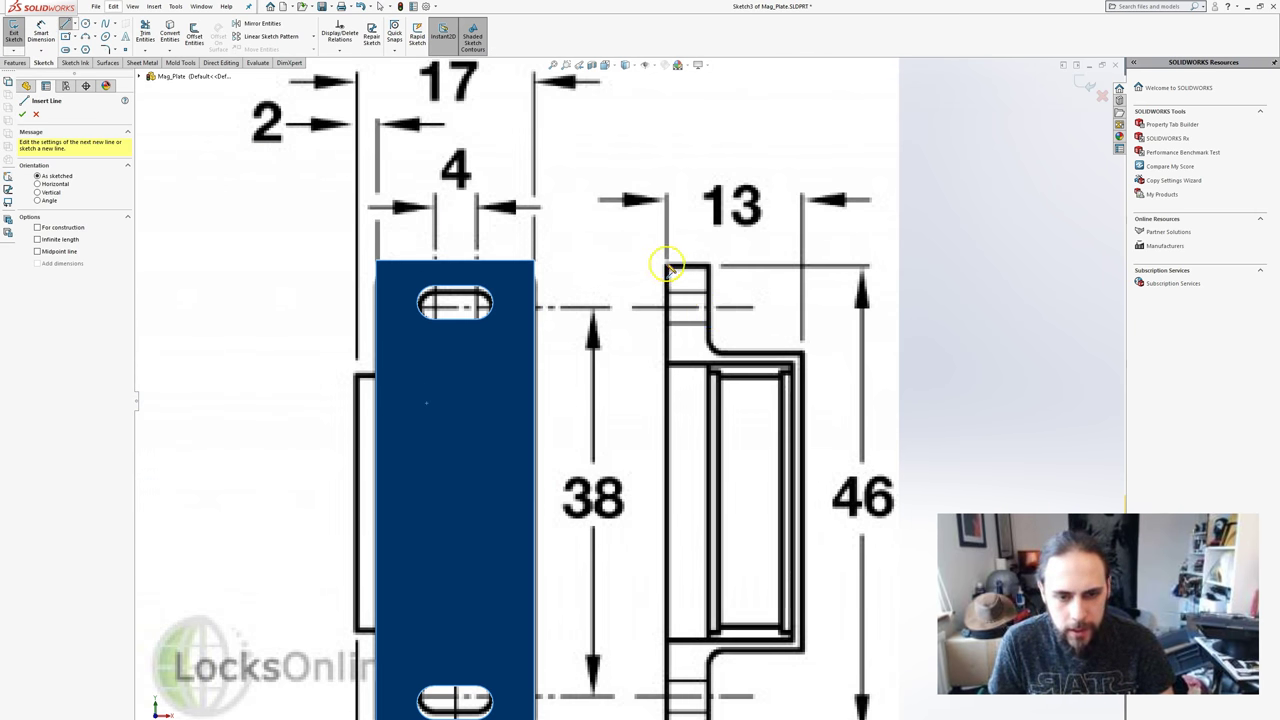
{"action": "left_click_drag", "start_coordinate": [666, 268], "coordinate": [810, 268]}
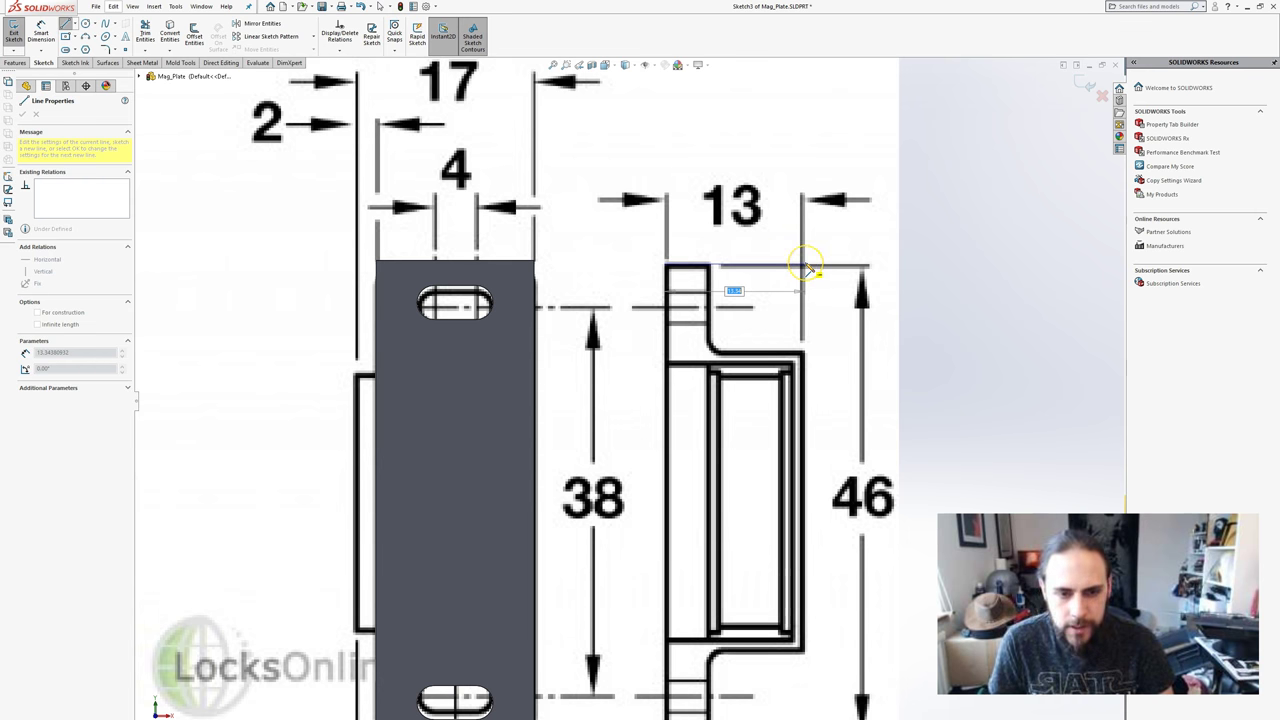
{"action": "left_click_drag", "start_coordinate": [810, 268], "coordinate": [713, 268]}
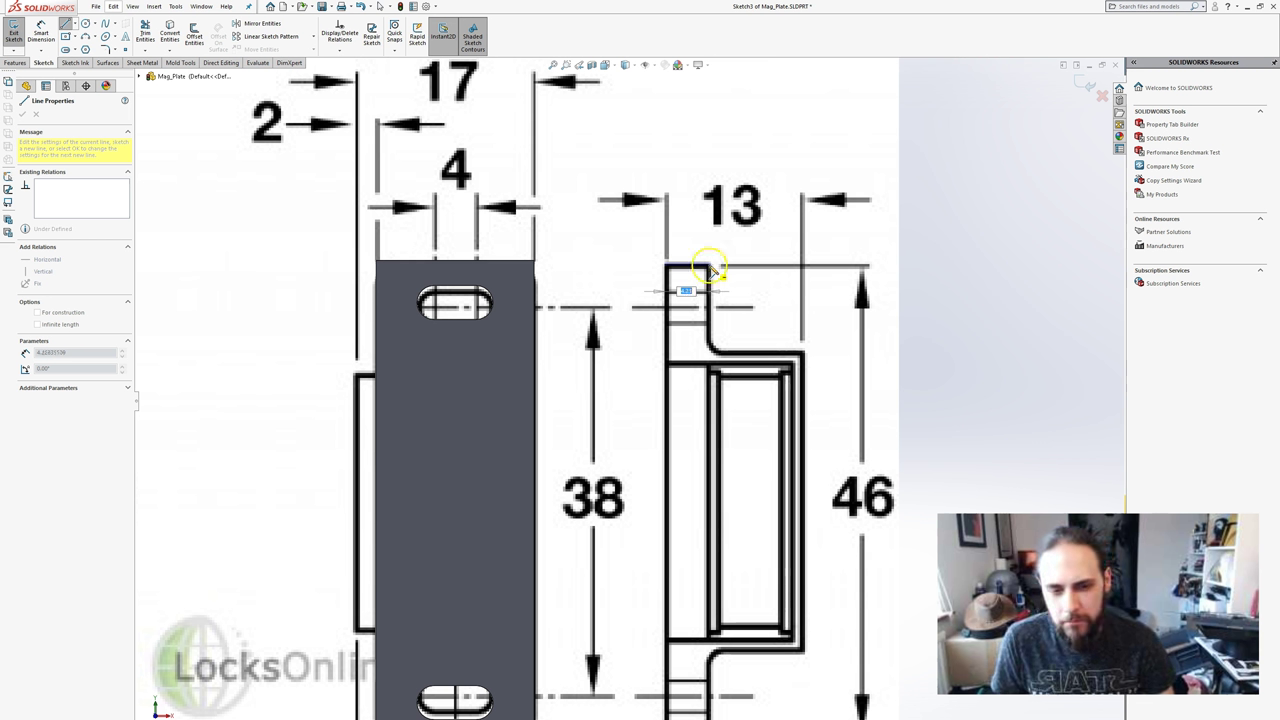
{"action": "key", "text": "Escape"}
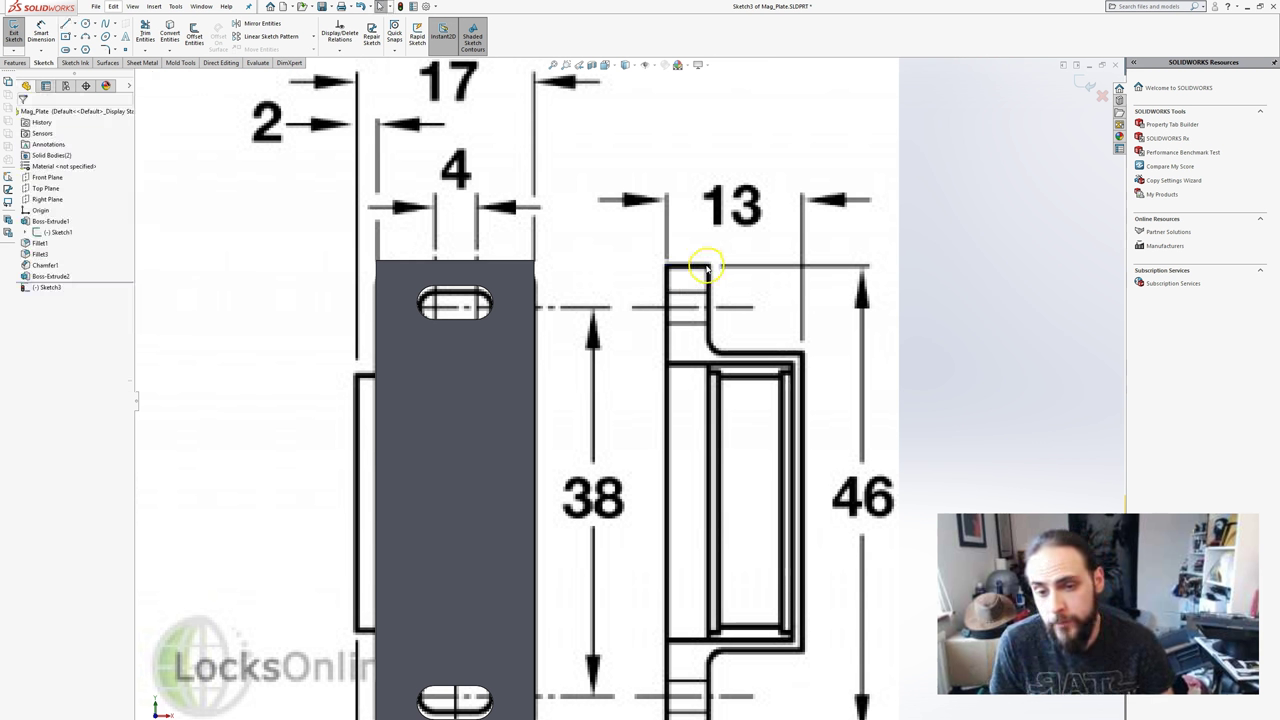
{"action": "scroll", "coordinate": [706, 260], "scroll_direction": "up", "scroll_amount": 5}
{"action": "middle_click_drag", "start_coordinate": [563, 349], "coordinate": [675, 351]}
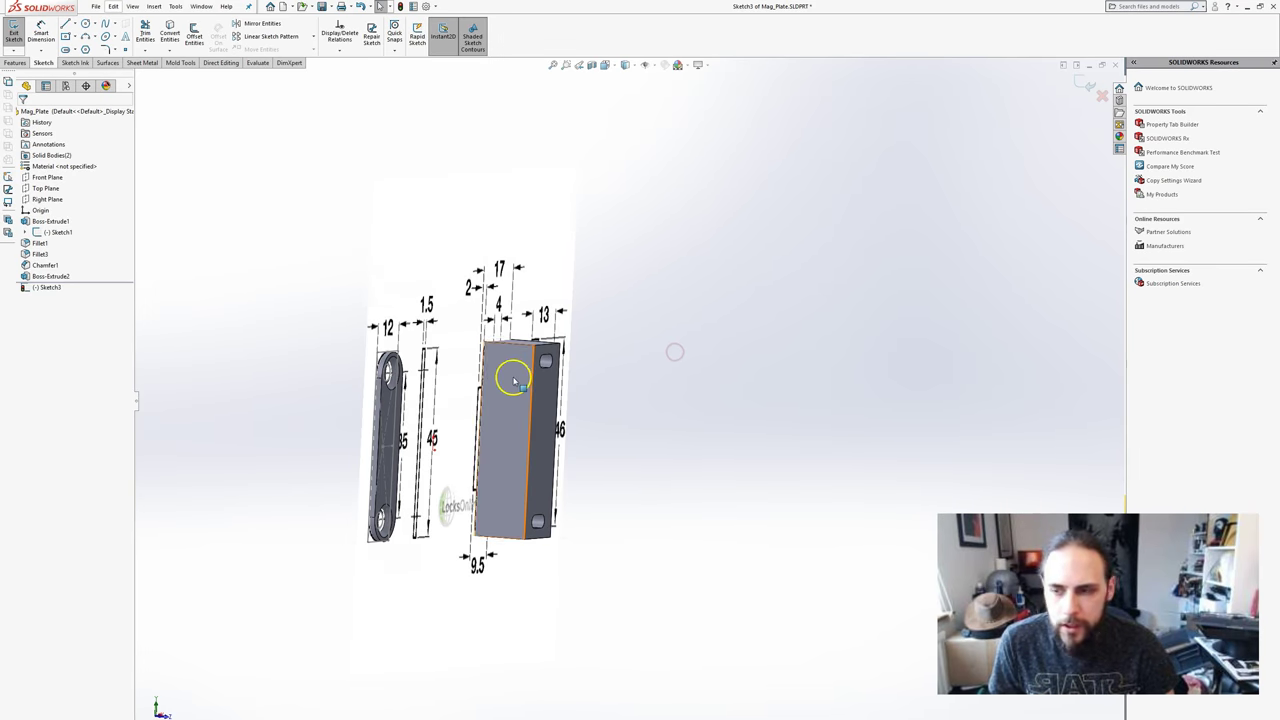
{"action": "left_click", "coordinate": [14, 30]}
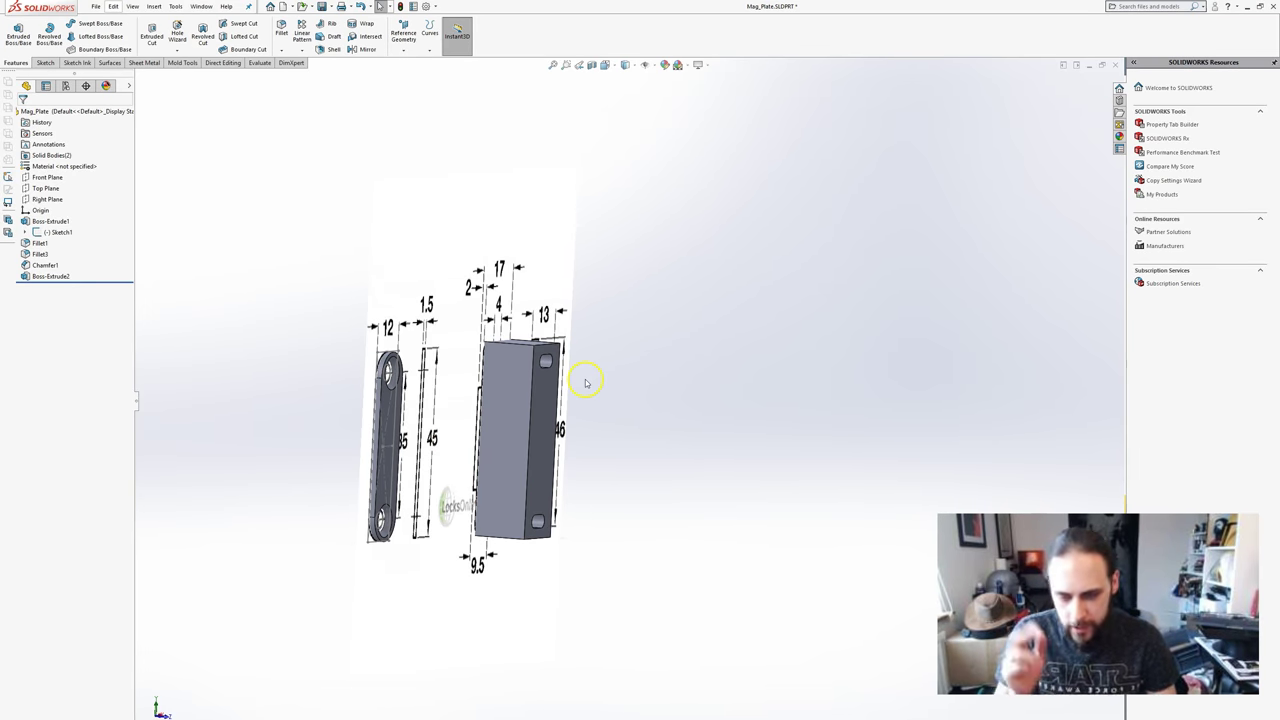
- Open a cut sketch on the block's front face, viewed normal, and draw a vertical line down from its top edge
{"action": "left_click", "coordinate": [502, 366]}
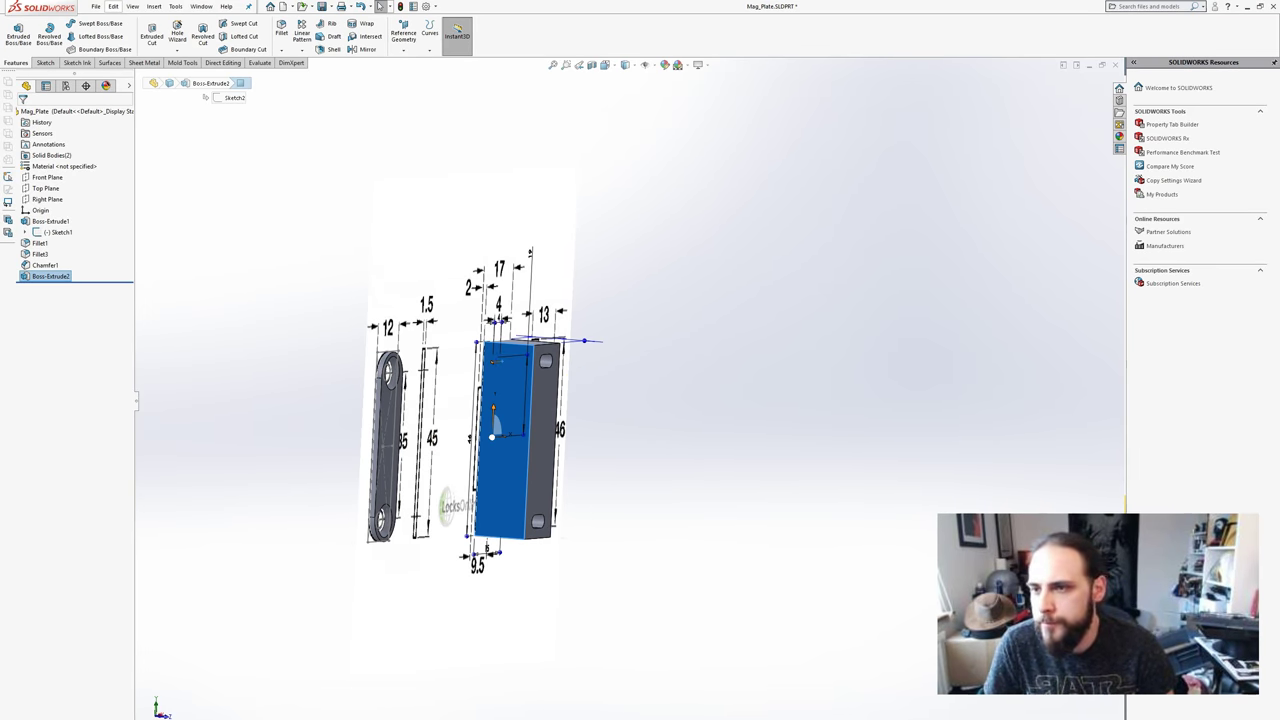
{"action": "left_click", "coordinate": [149, 33]}
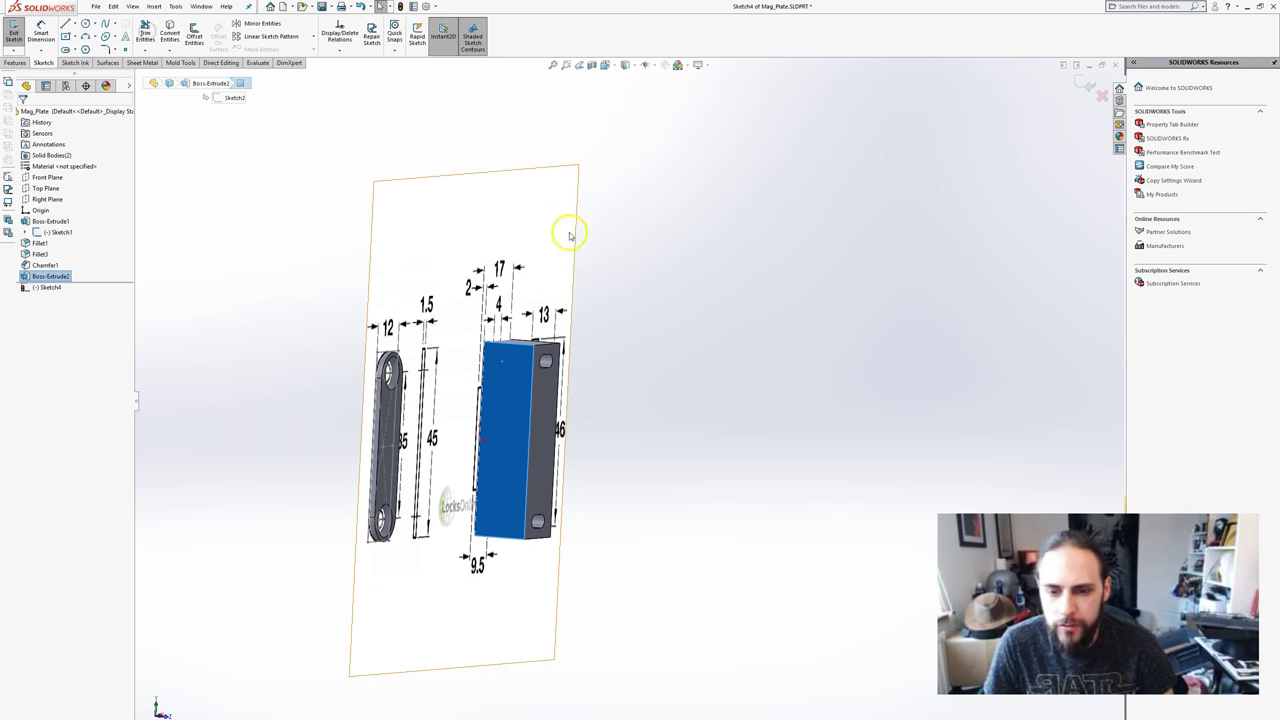
{"action": "key", "text": "space"}
{"action": "left_click", "coordinate": [478, 485]}
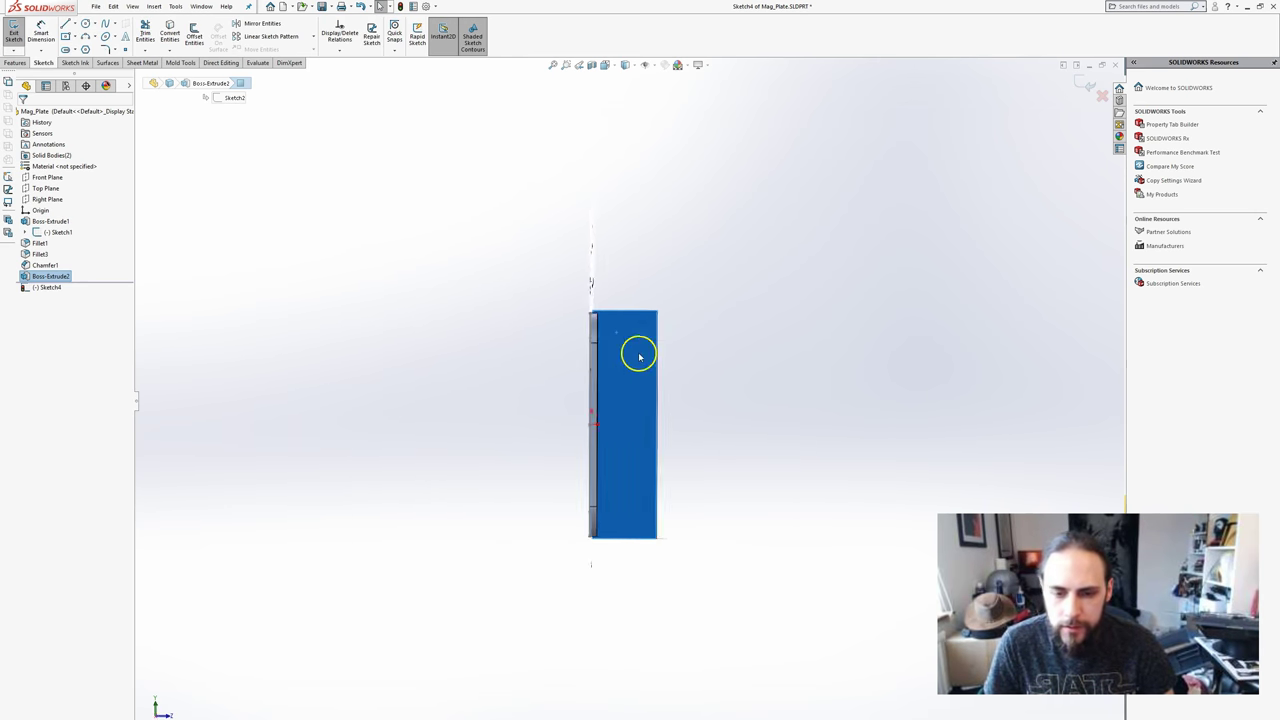
{"action": "scroll", "coordinate": [645, 340], "scroll_direction": "down", "scroll_amount": 5}
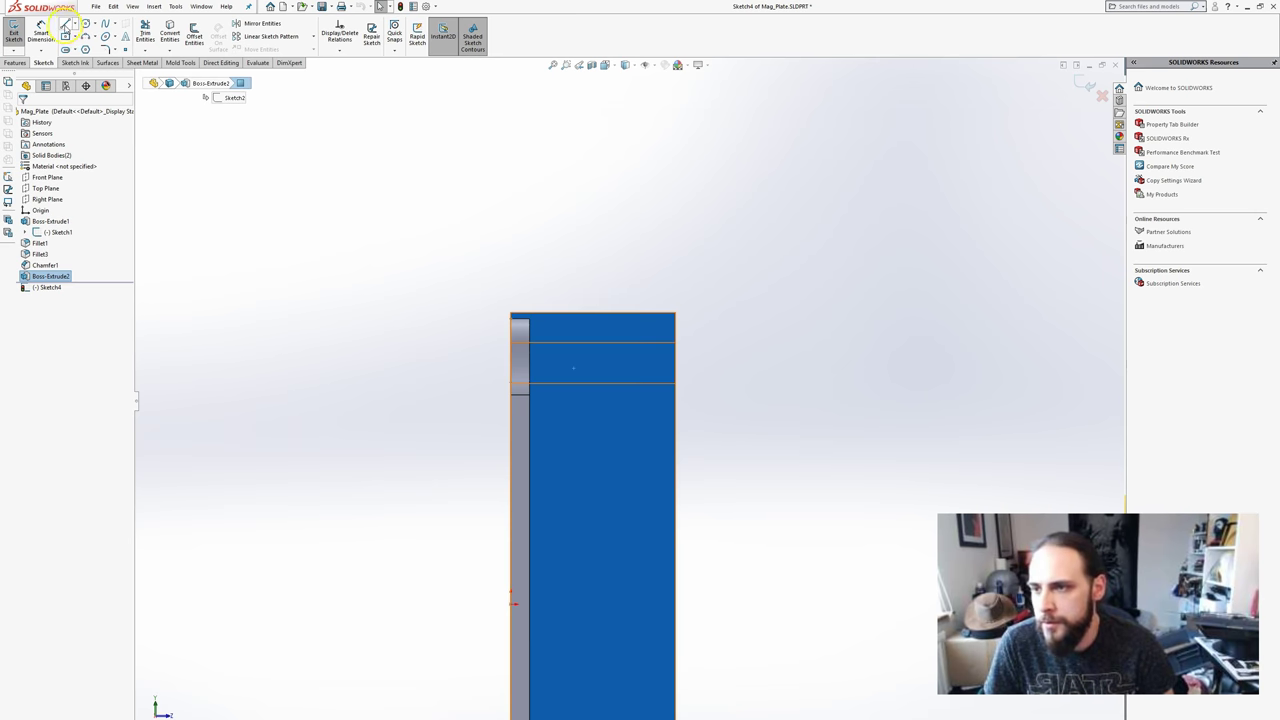
{"action": "left_click", "coordinate": [65, 24]}
{"action": "left_click_drag", "start_coordinate": [557, 313], "coordinate": [556, 403]}
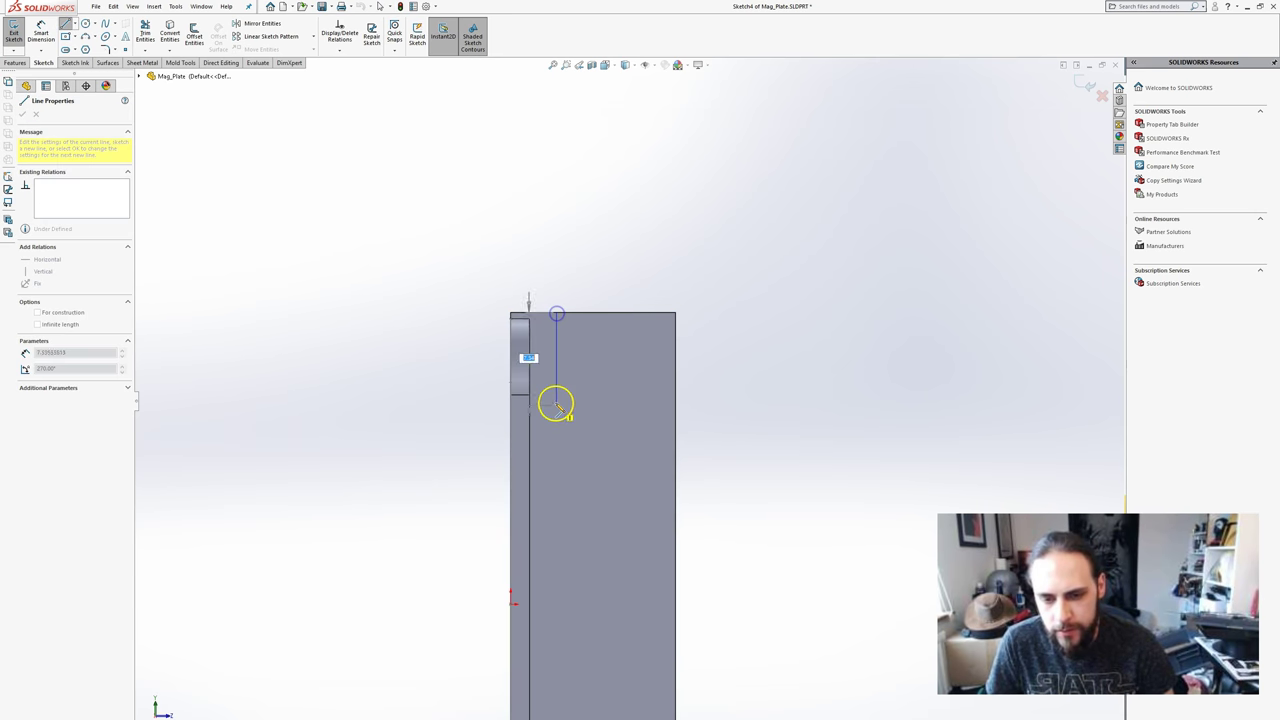
{"action": "key", "text": "Escape"}
- Try dimensioning the new line, cancel it, and turn the view toward the reference drawing
{"action": "left_click", "coordinate": [41, 24]}
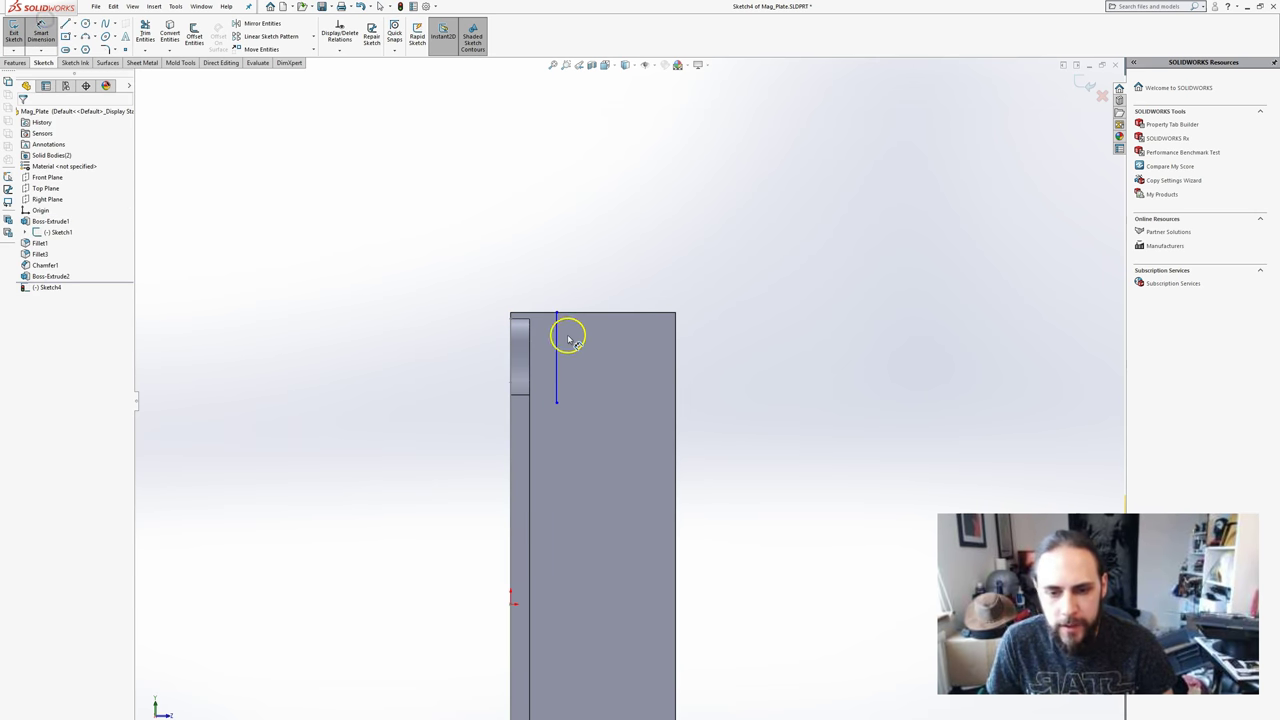
{"action": "left_click", "coordinate": [557, 334]}
{"action": "scroll", "coordinate": [555, 345], "scroll_direction": "down", "scroll_amount": 3}
{"action": "middle_click_drag", "start_coordinate": [562, 352], "coordinate": [700, 330]}
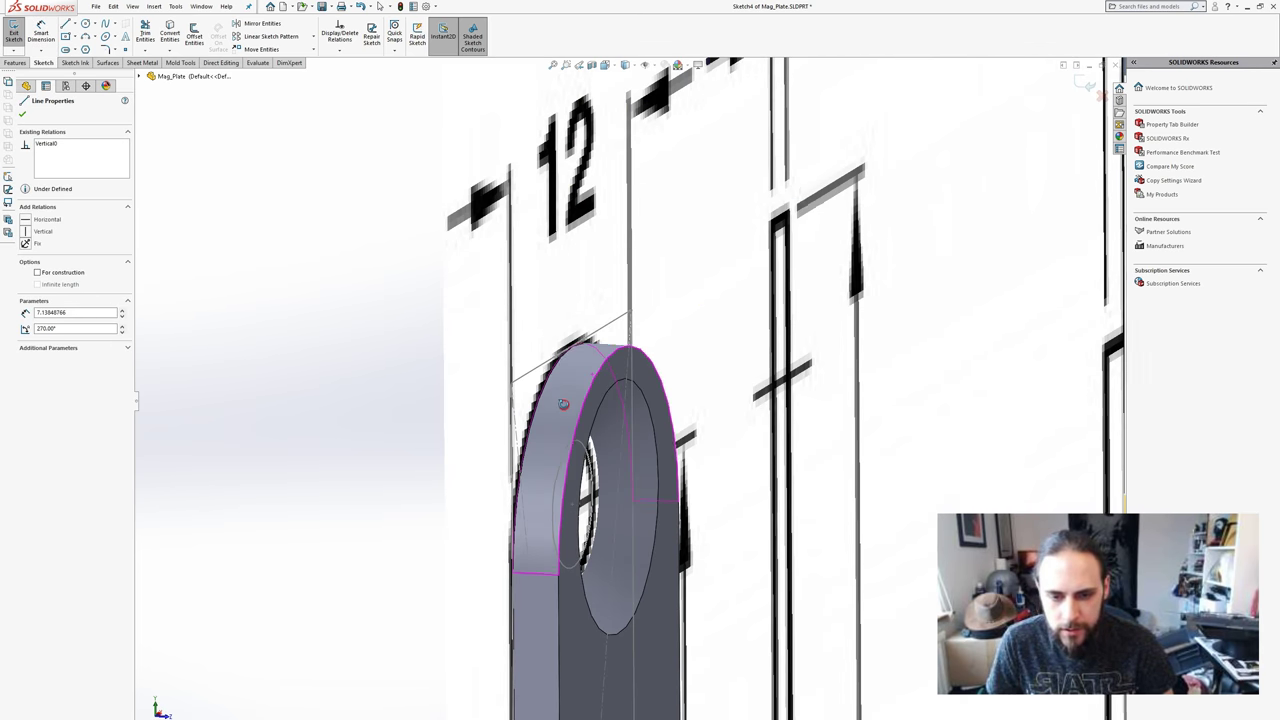
{"action": "scroll", "coordinate": [714, 320], "scroll_direction": "up", "scroll_amount": 3}
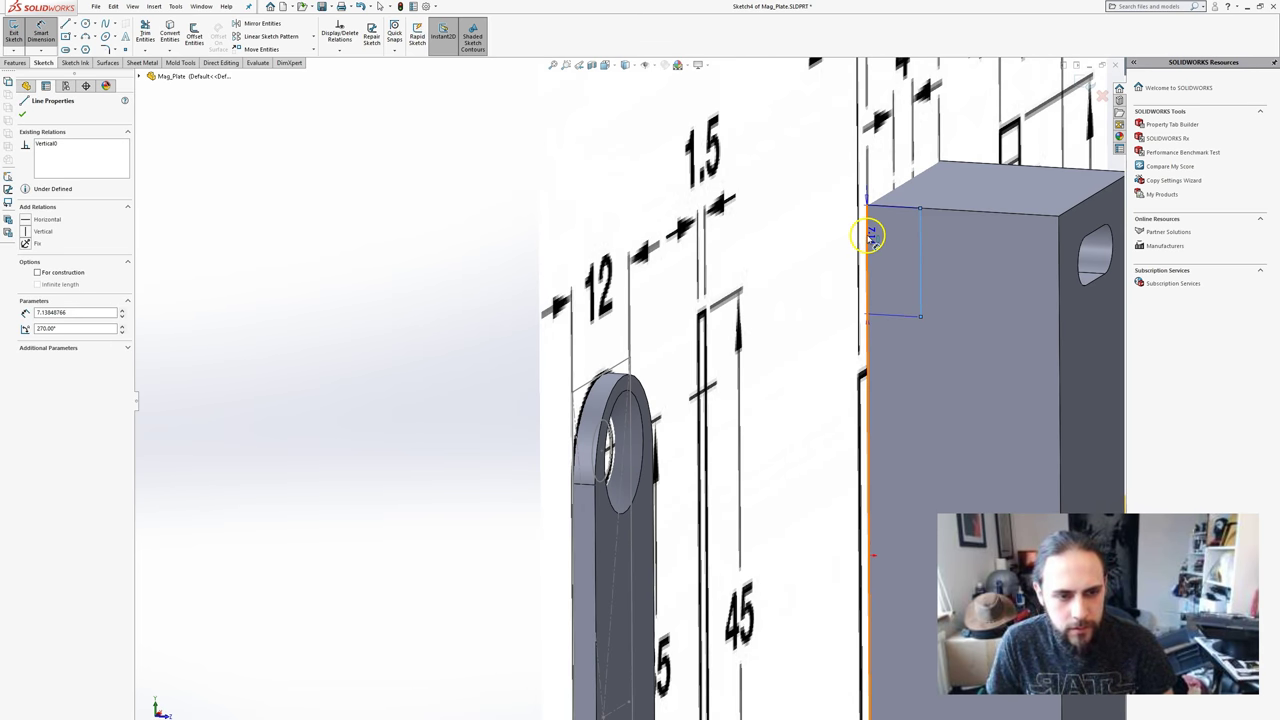
{"action": "left_click", "coordinate": [889, 260]}
{"action": "left_click", "coordinate": [896, 161]}
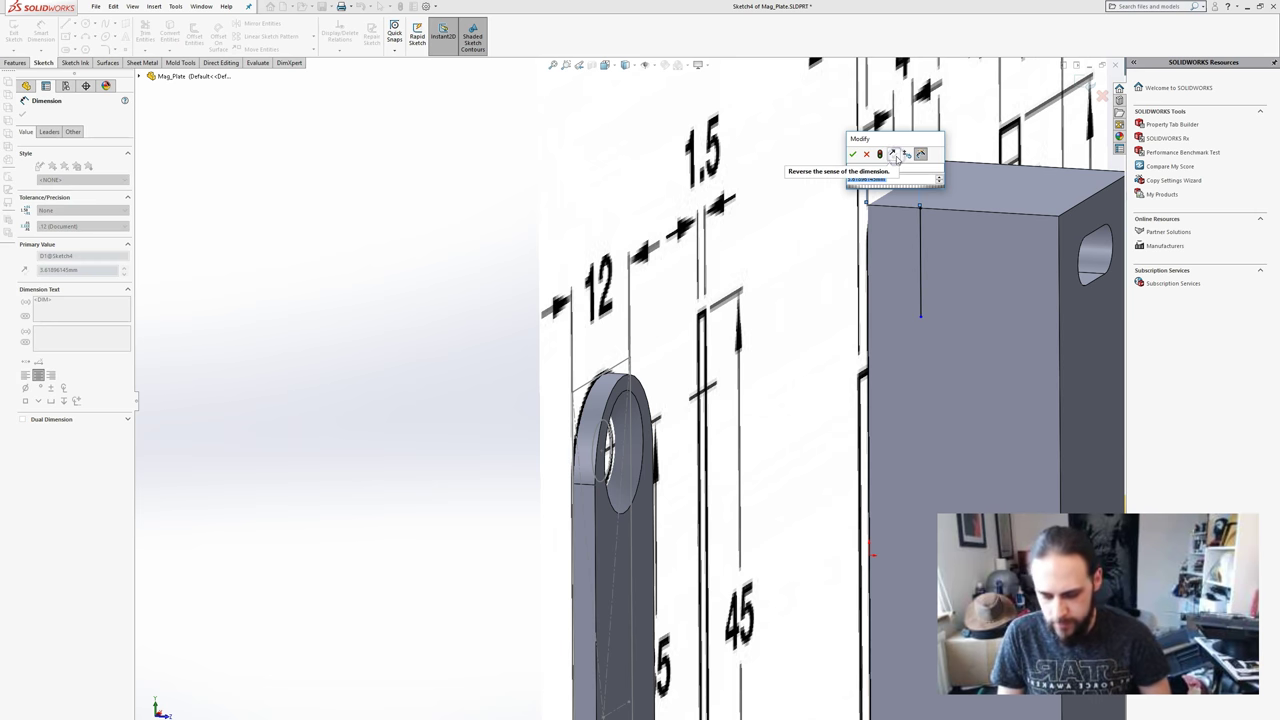
{"action": "key", "text": "Escape"}
{"action": "key", "text": "Escape"}
{"action": "scroll", "coordinate": [925, 305], "scroll_direction": "up", "scroll_amount": 3}
{"action": "scroll", "coordinate": [880, 340], "scroll_direction": "down", "scroll_amount": 3}
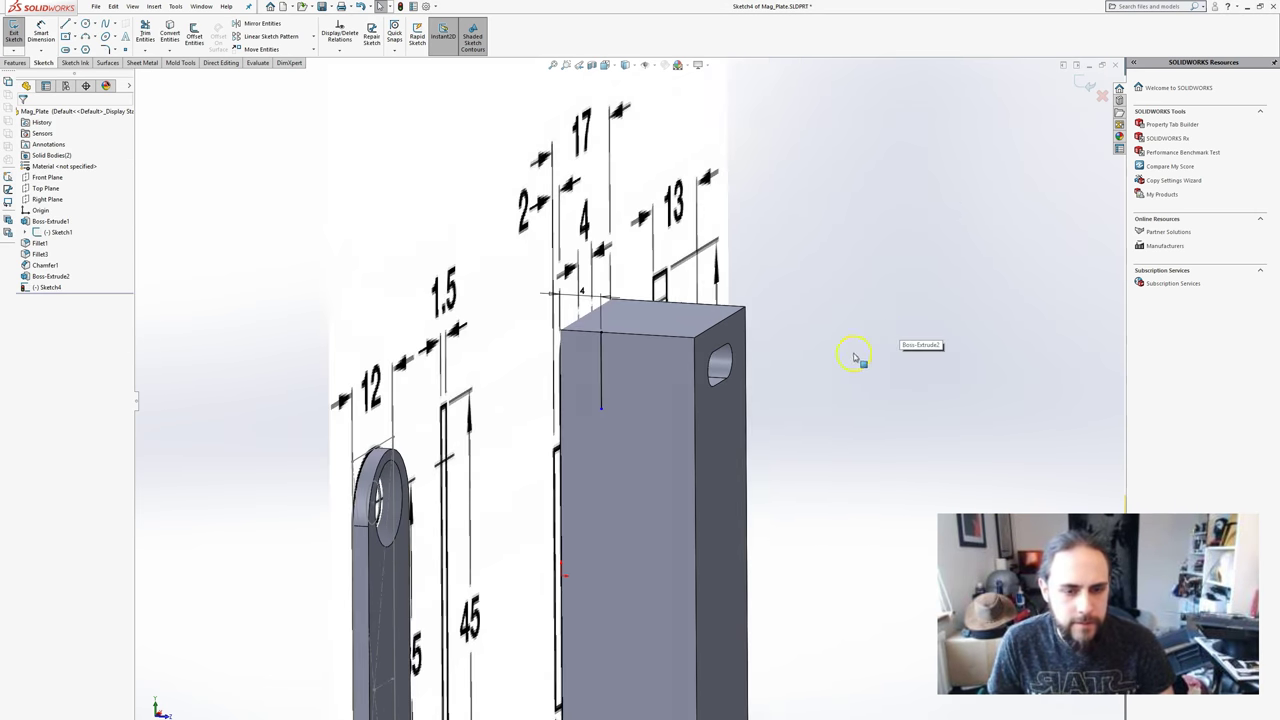
{"action": "key", "text": "ctrl+8"}
{"action": "scroll", "coordinate": [940, 380], "scroll_direction": "up", "scroll_amount": 3}
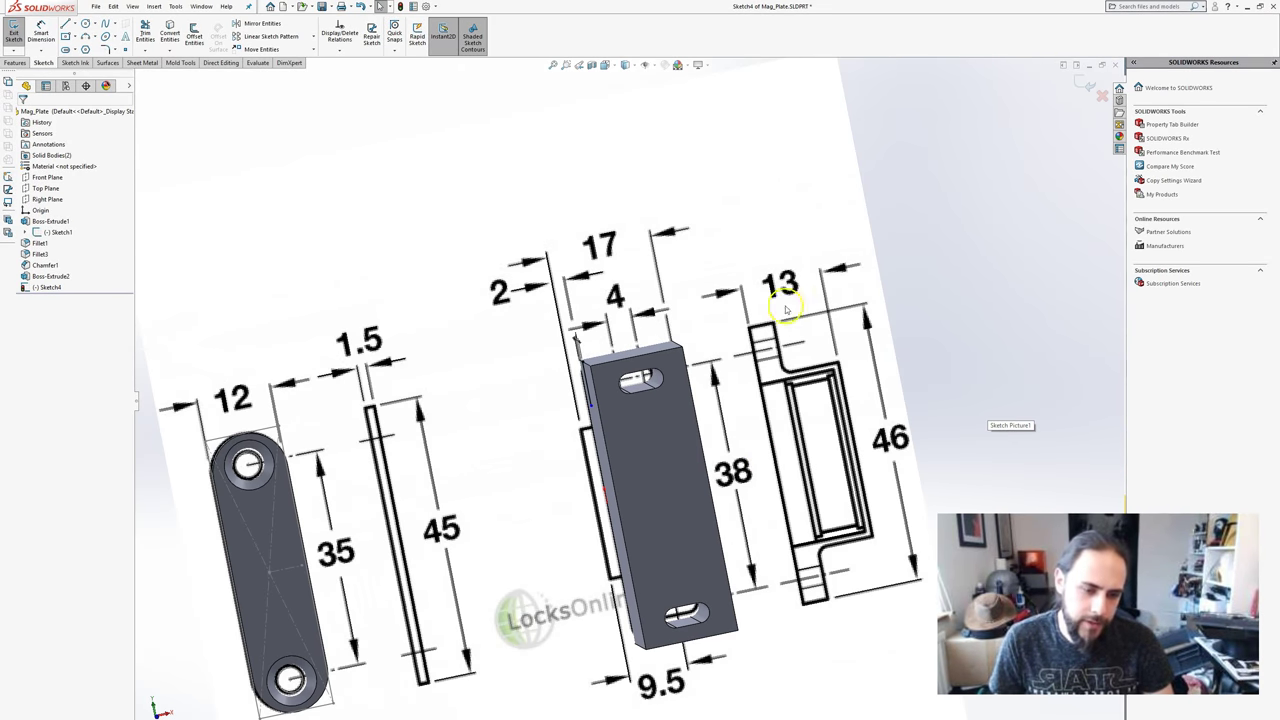
{"action": "middle_click_drag", "start_coordinate": [786, 310], "coordinate": [826, 485]}
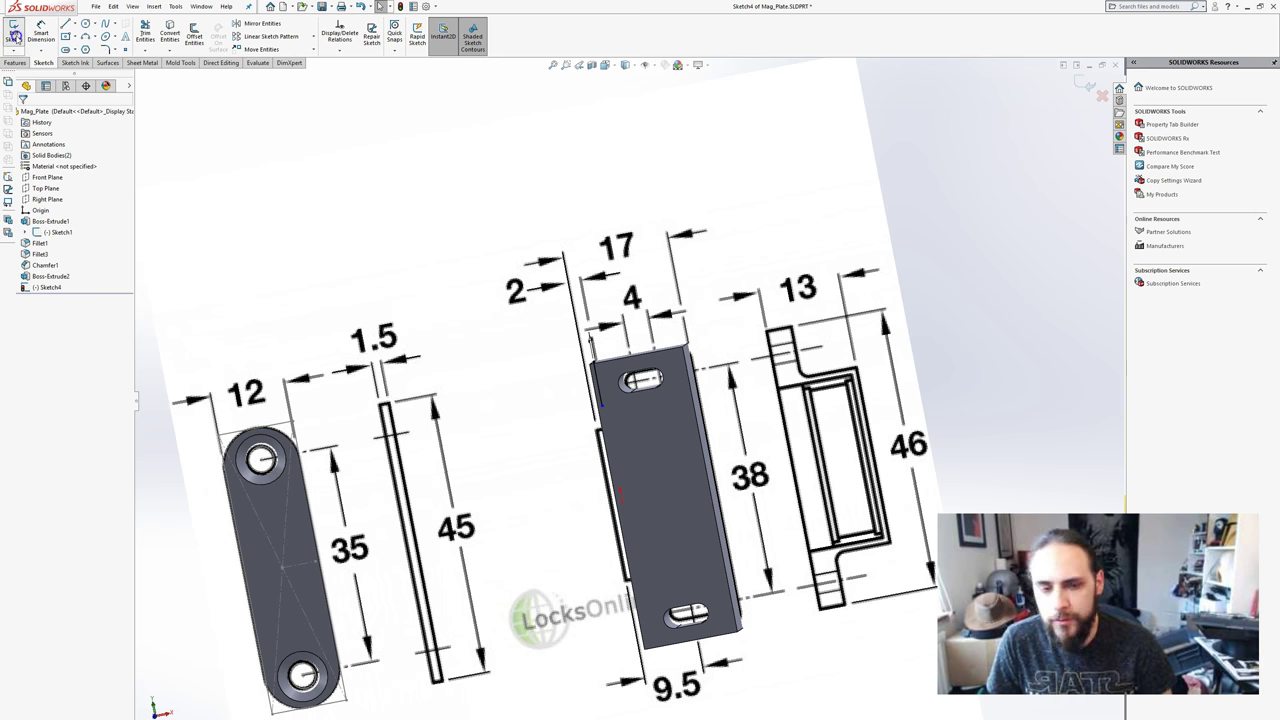
- Close Sketch4 without applying the extruded cut
{"action": "left_click", "coordinate": [15, 37]}
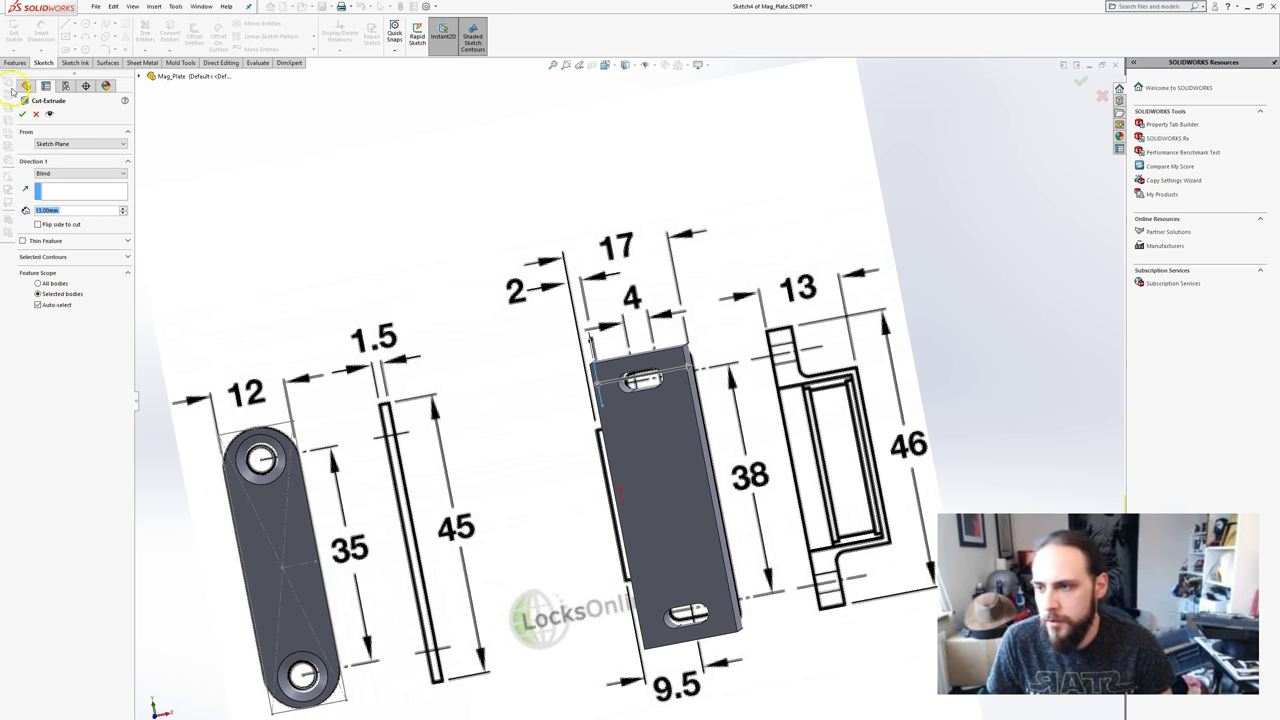
{"action": "left_click", "coordinate": [36, 115]}
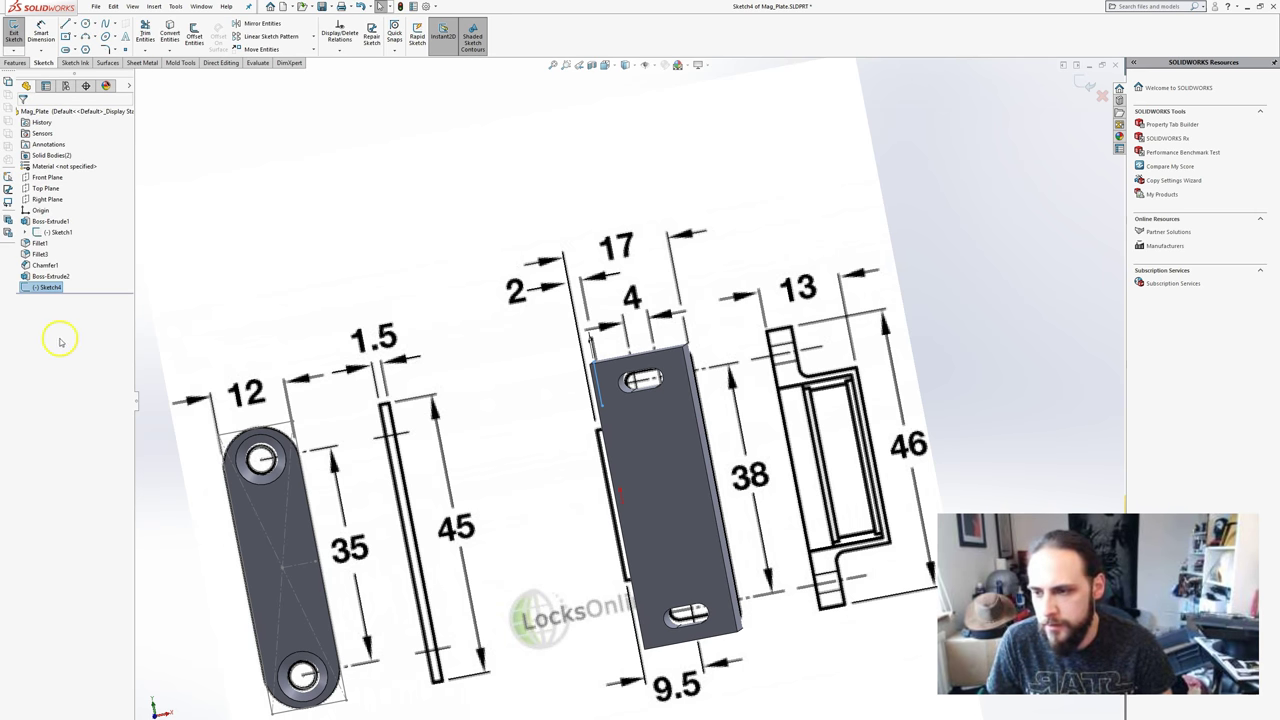
{"action": "left_click", "coordinate": [663, 462]}
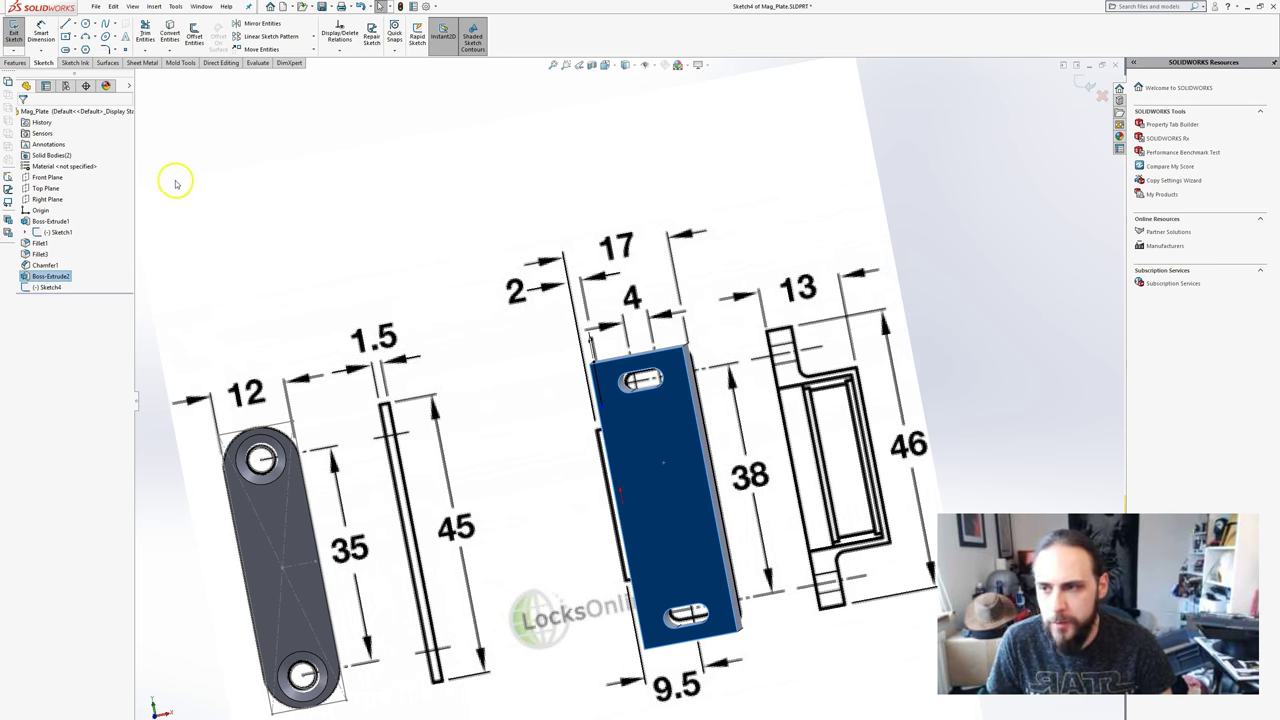
{"action": "left_click", "coordinate": [15, 38]}
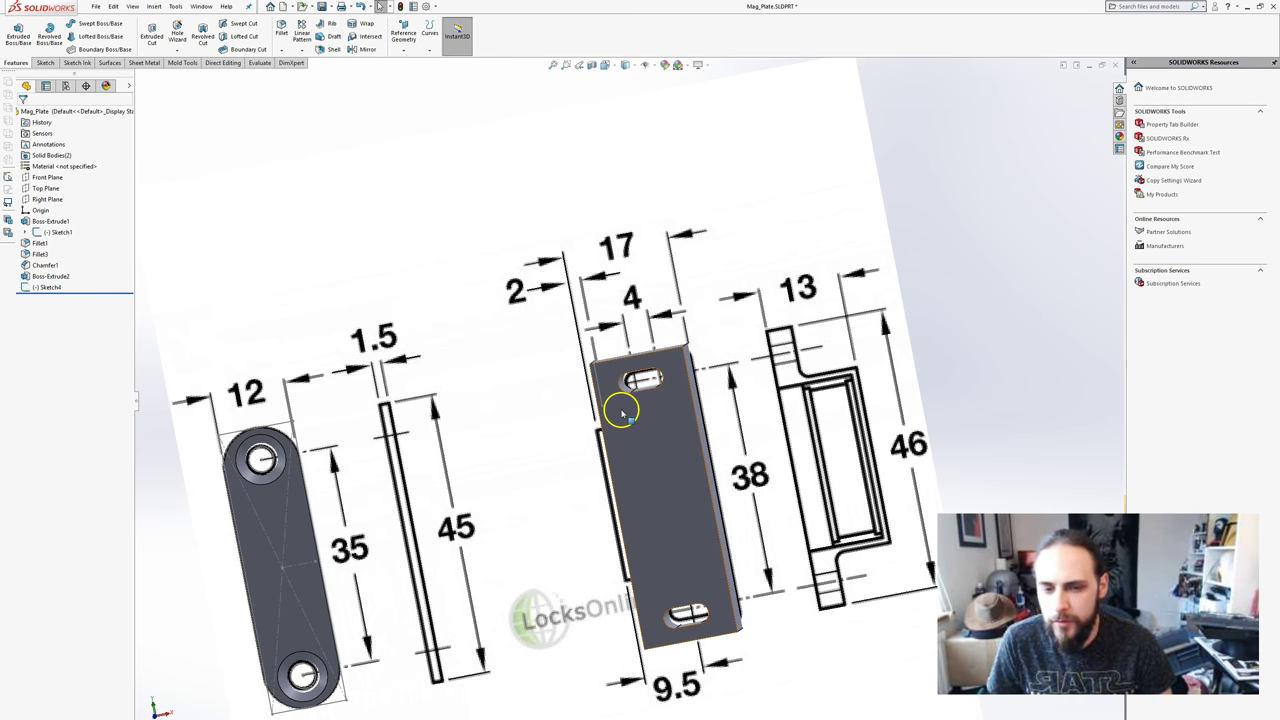
- Start a new sketch on the block's face and begin a line near the bracket's top, then cancel it
{"action": "left_click", "coordinate": [655, 462]}
{"action": "left_click", "coordinate": [18, 38]}
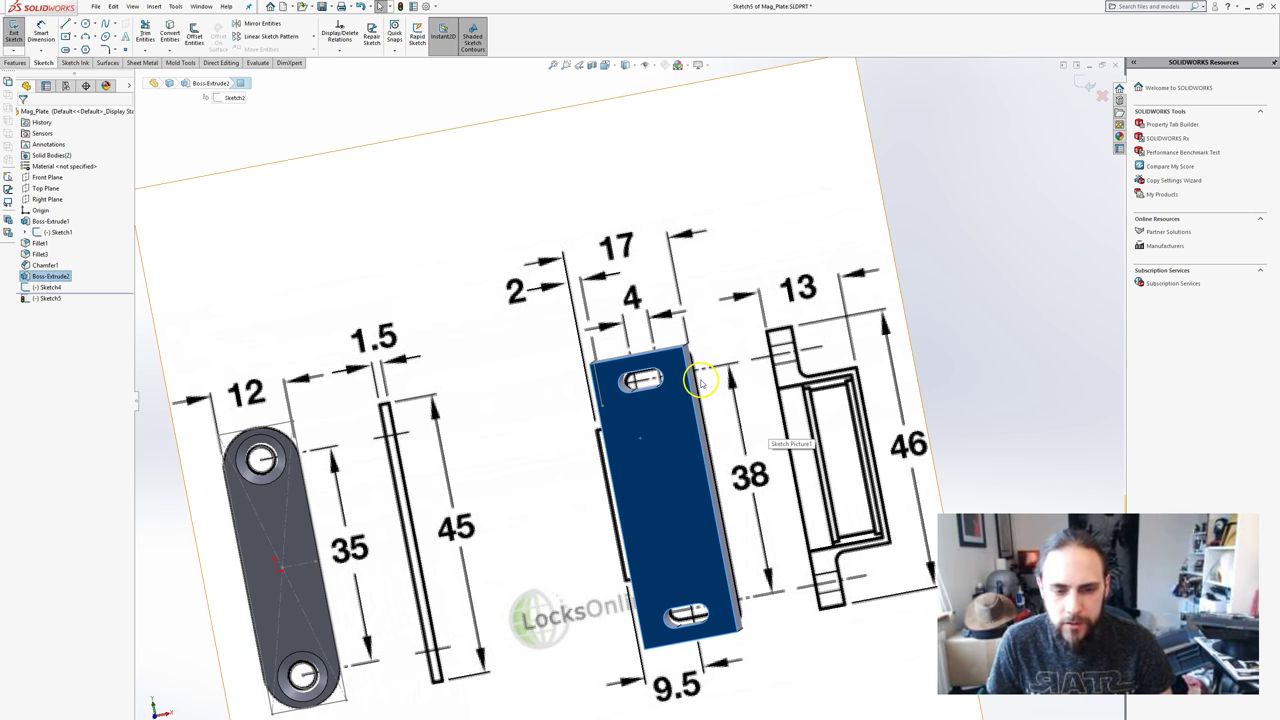
{"action": "left_click", "coordinate": [63, 24]}
{"action": "scroll", "coordinate": [850, 420], "scroll_direction": "down", "scroll_amount": 4}
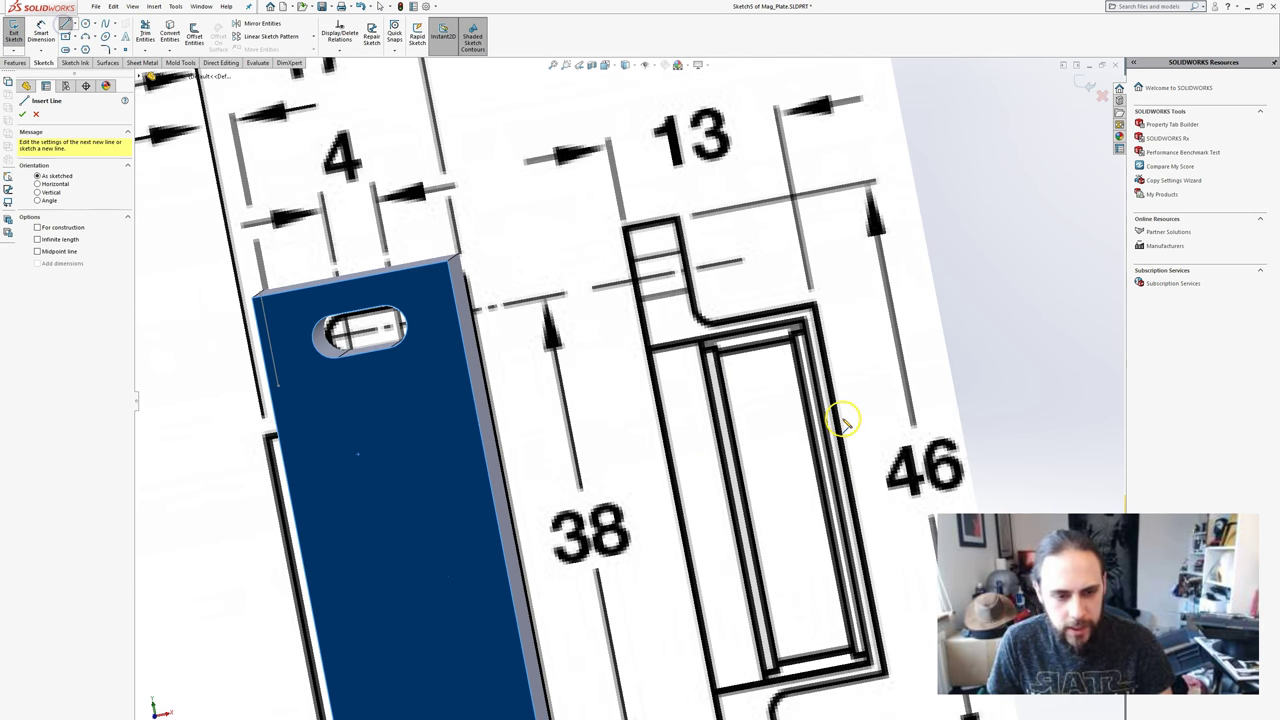
{"action": "left_click", "coordinate": [717, 325]}
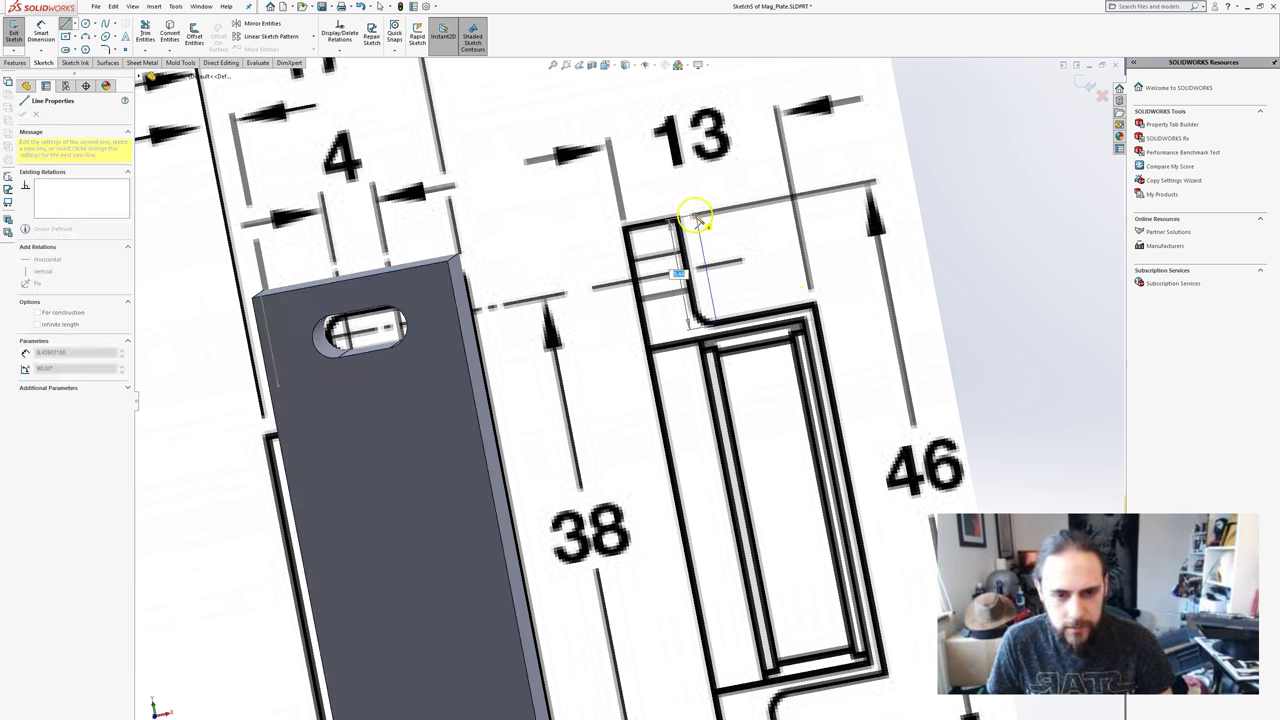
{"action": "key", "text": "Escape"}
- Retry lines from the bracket's top corner, cancelling each, and orbit to see the block's thickness
{"action": "left_click", "coordinate": [64, 24]}
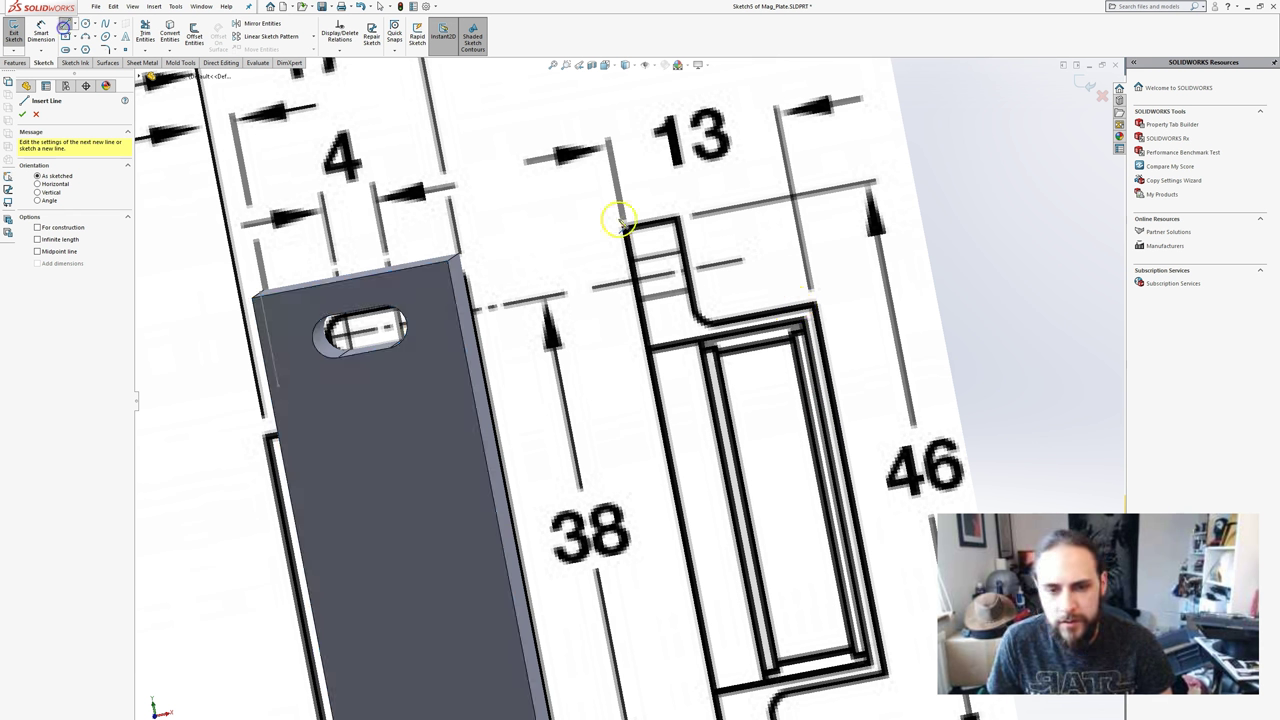
{"action": "scroll", "coordinate": [645, 228], "scroll_direction": "up", "scroll_amount": 4}
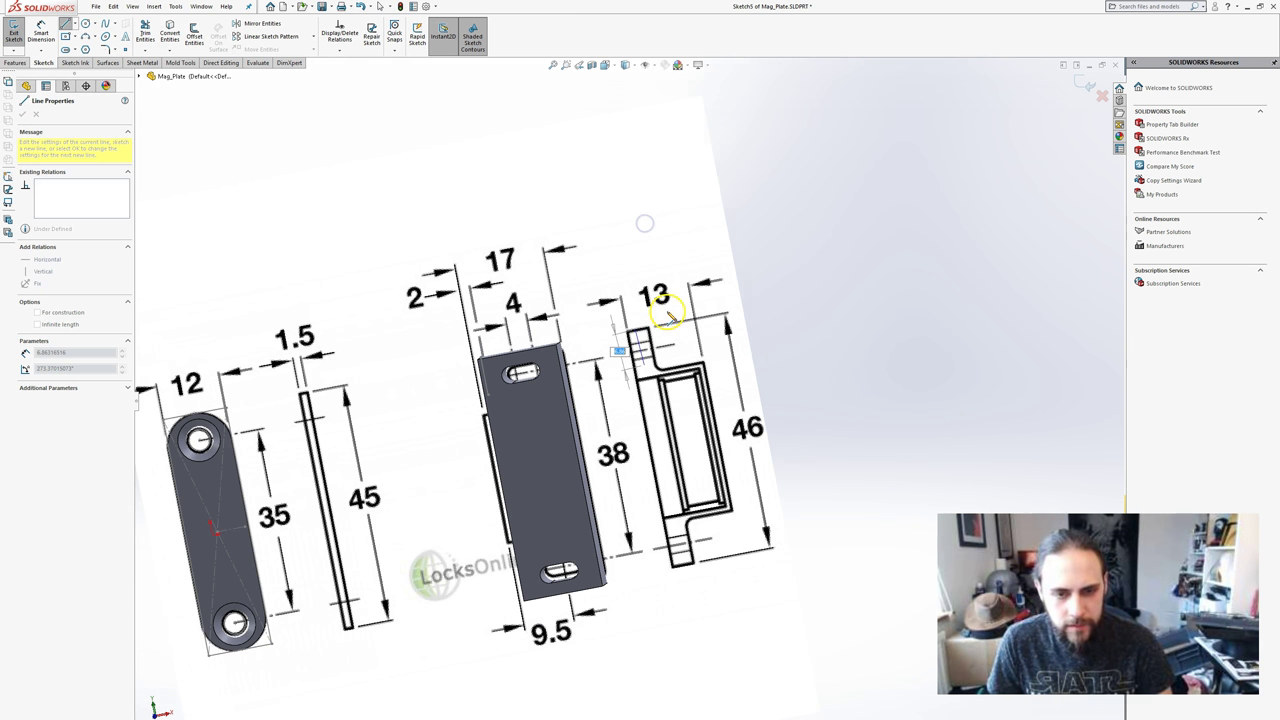
{"action": "left_click", "coordinate": [637, 332]}
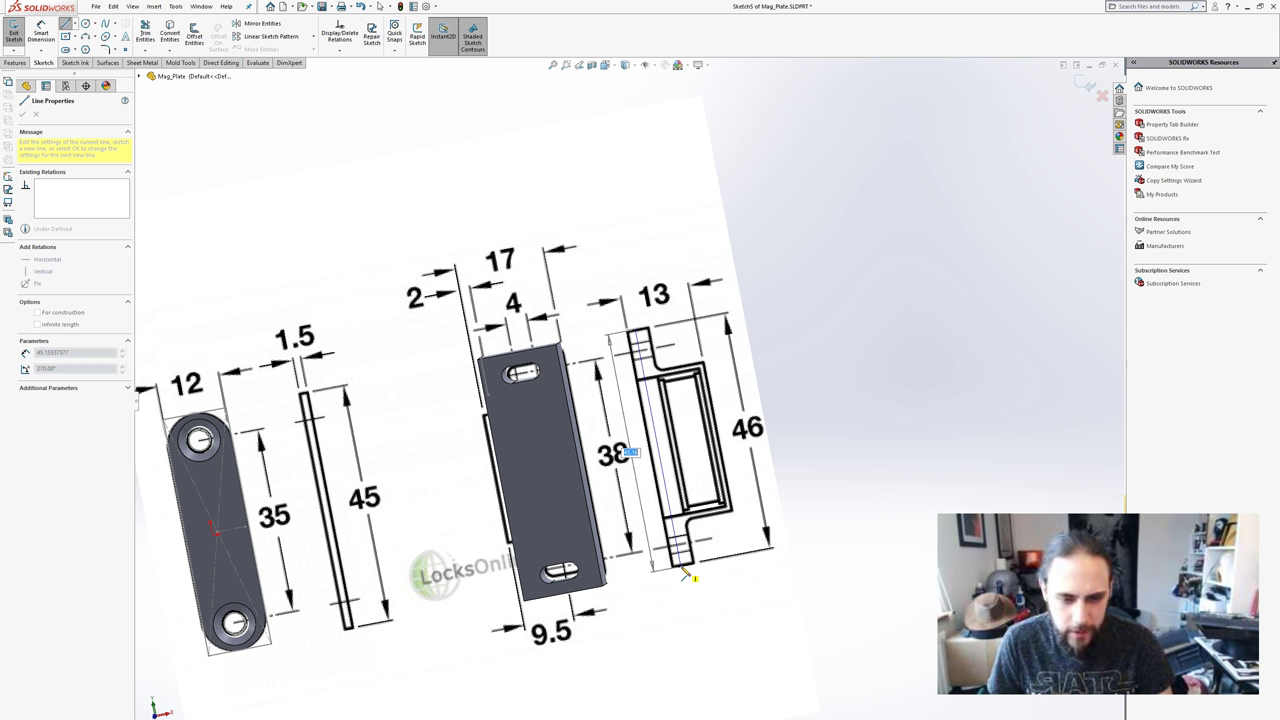
{"action": "key", "text": "Escape"}
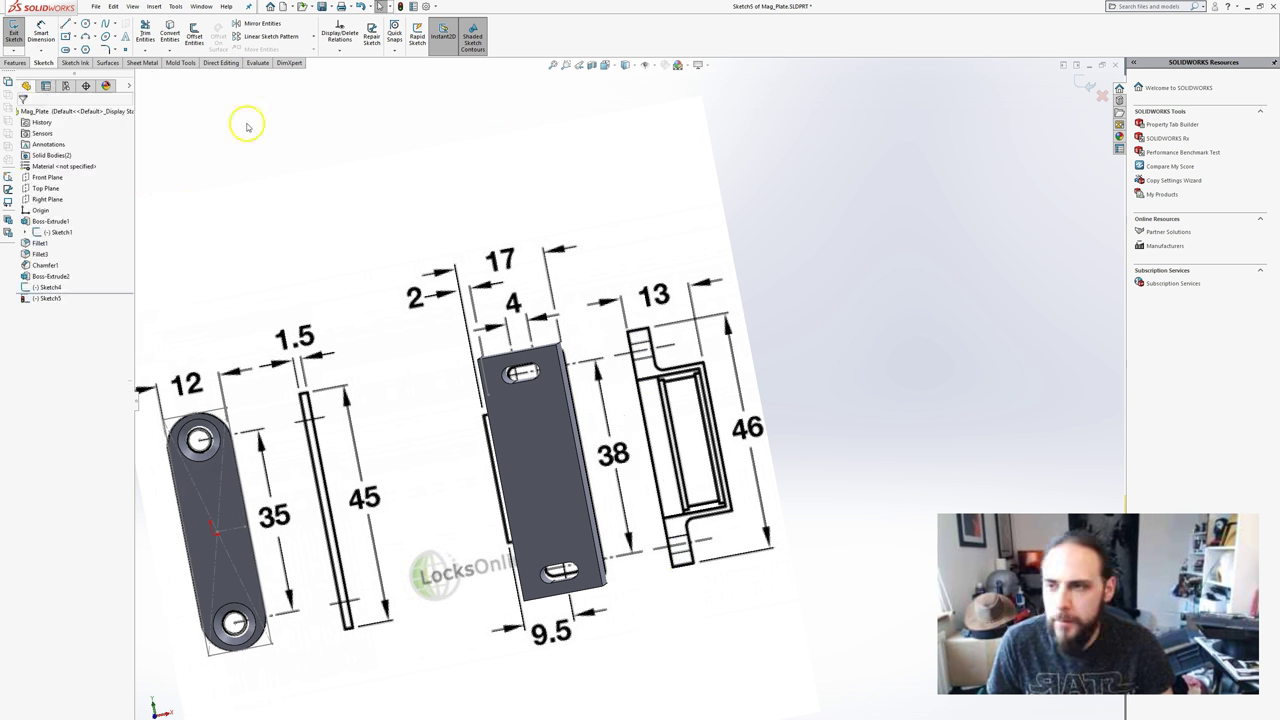
{"action": "scroll", "coordinate": [714, 423], "scroll_direction": "down", "scroll_amount": 5}
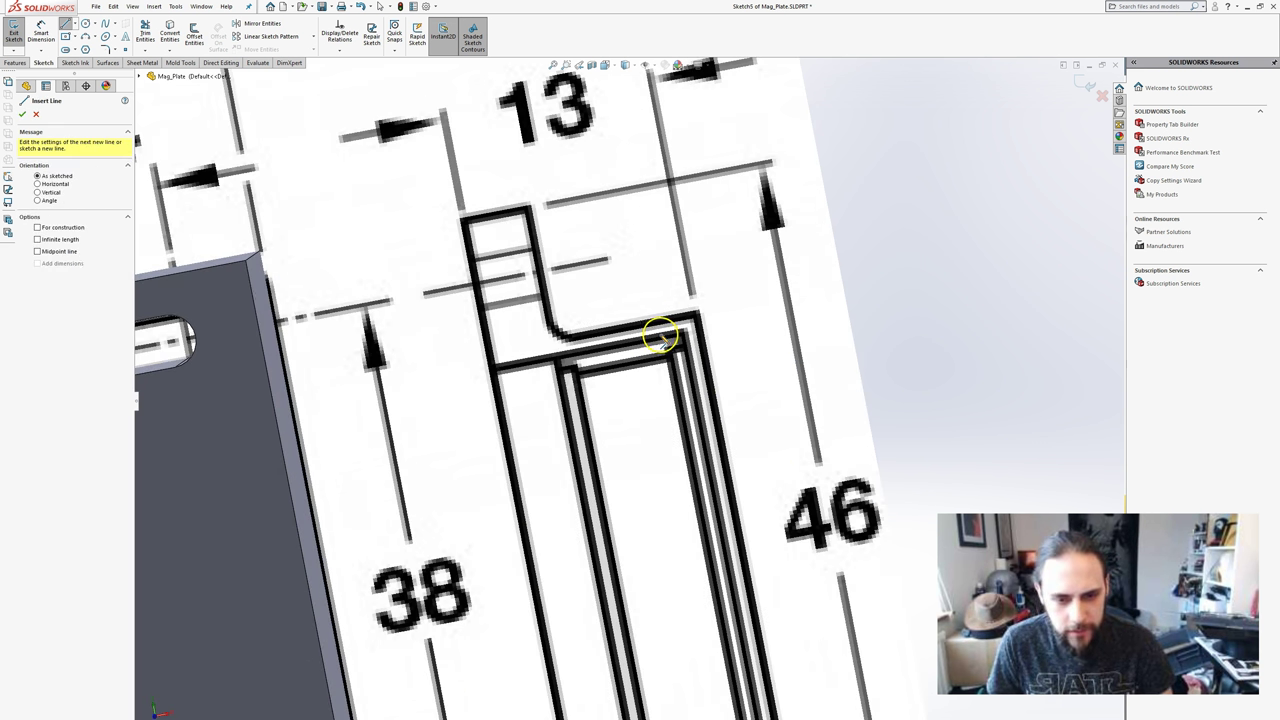
{"action": "left_click", "coordinate": [637, 325]}
{"action": "scroll", "coordinate": [654, 457], "scroll_direction": "up", "scroll_amount": 4}
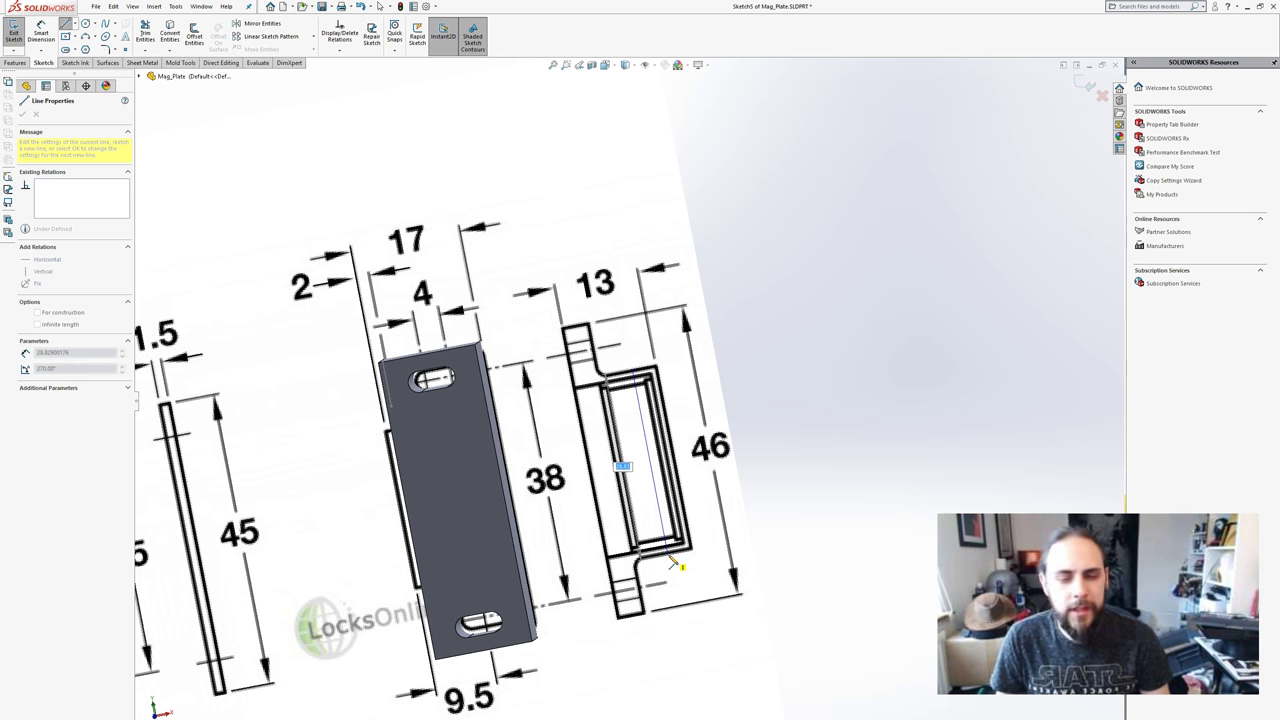
{"action": "key", "text": "Escape"}
{"action": "middle_click_drag", "start_coordinate": [409, 434], "coordinate": [126, 323]}
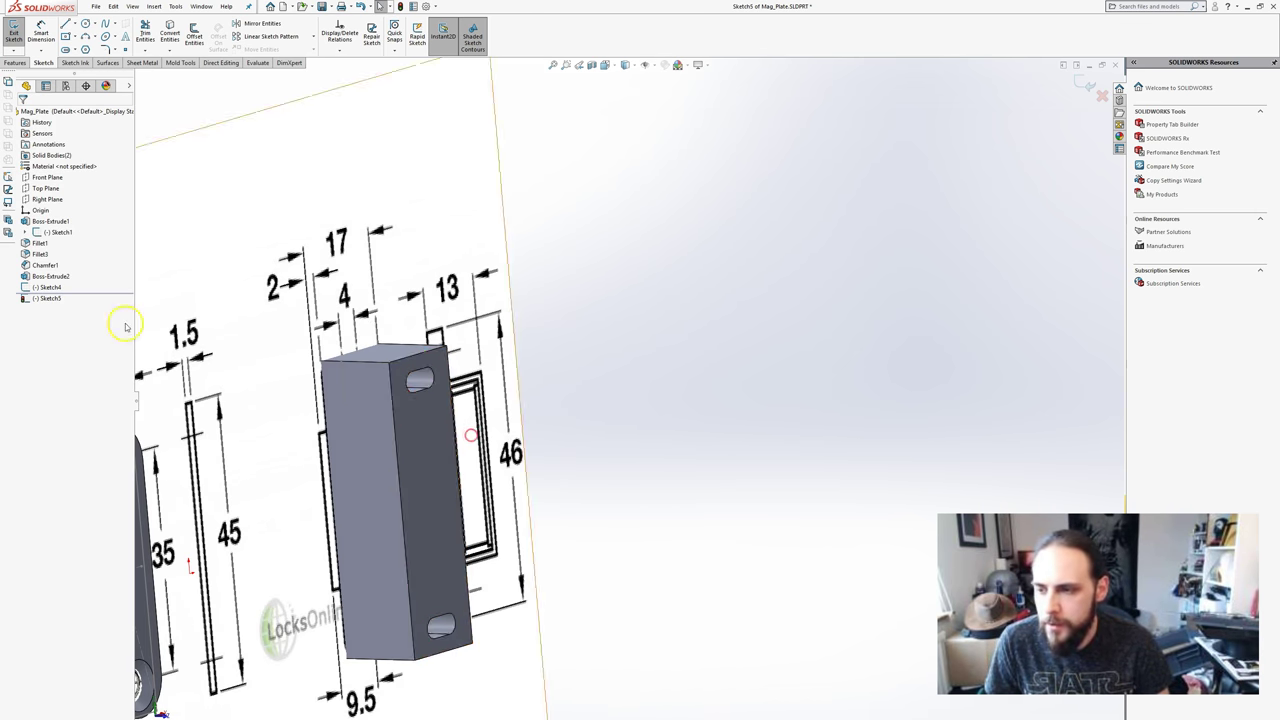
{"action": "left_click", "coordinate": [38, 298]}
- Discard the empty sketch, reopen Sketch4, and draw a horizontal line across the block face
{"action": "left_click", "coordinate": [12, 31]}
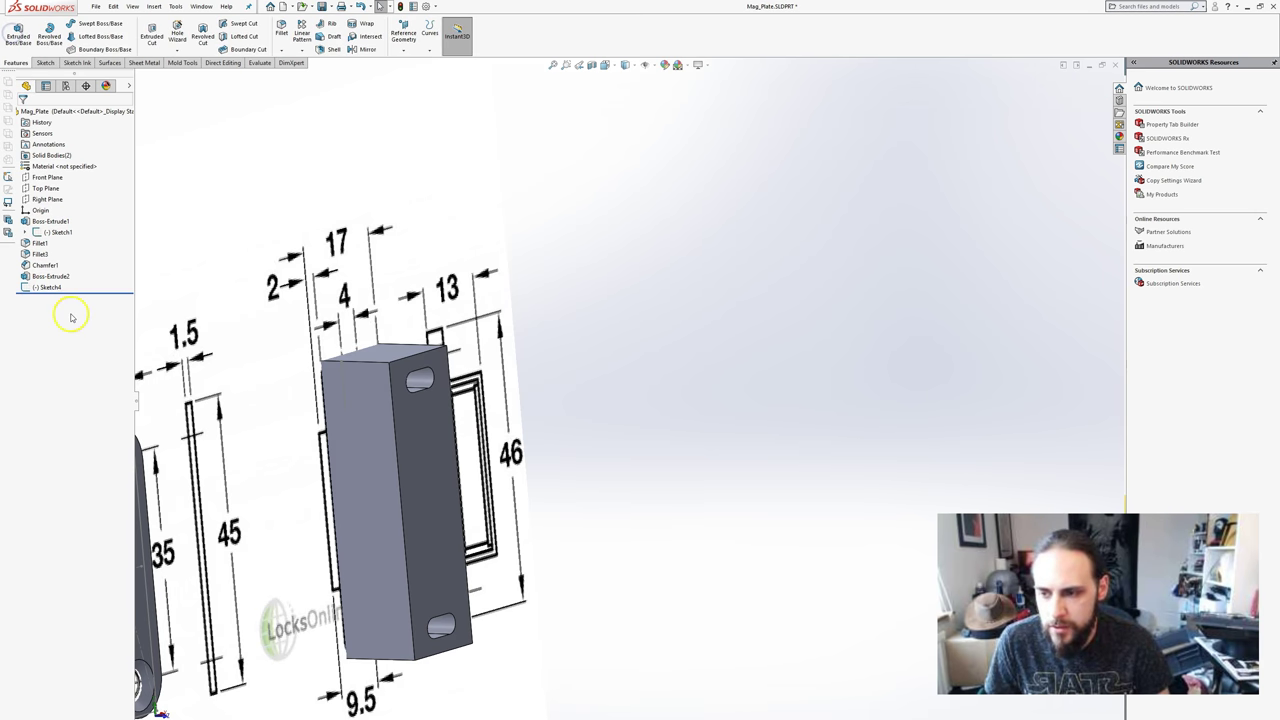
{"action": "right_click", "coordinate": [49, 289]}
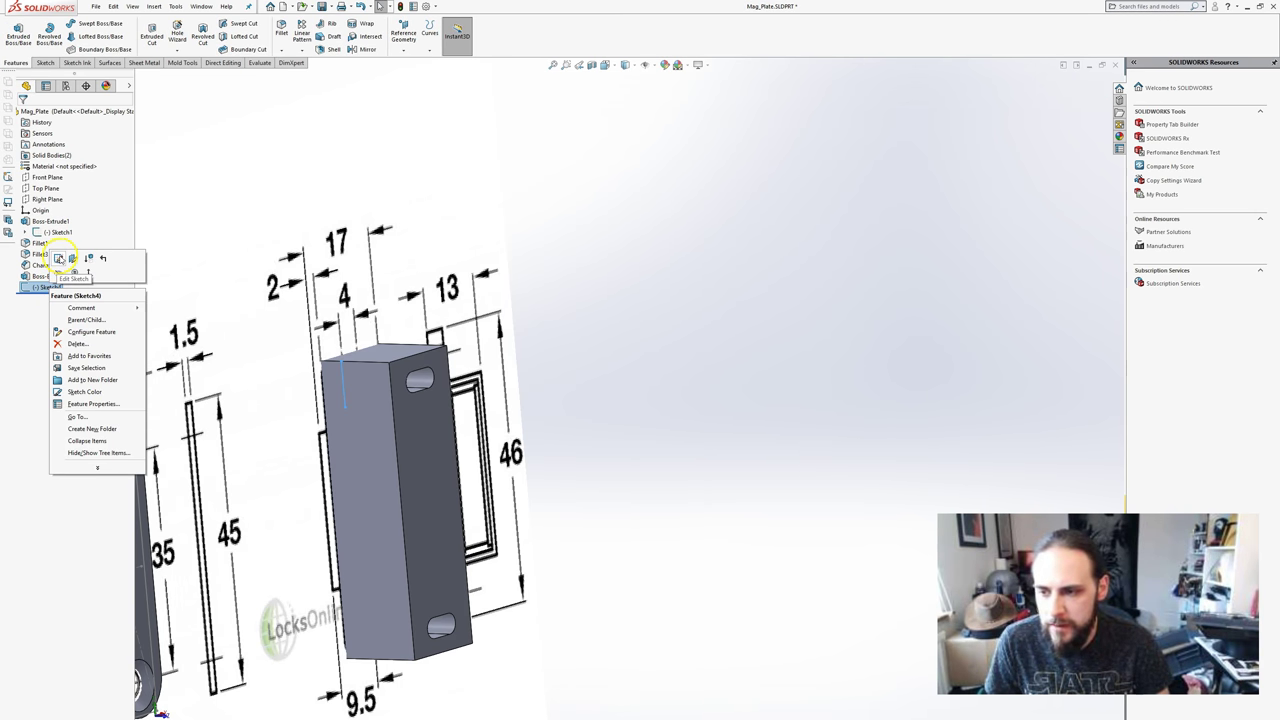
{"action": "left_click", "coordinate": [59, 258]}
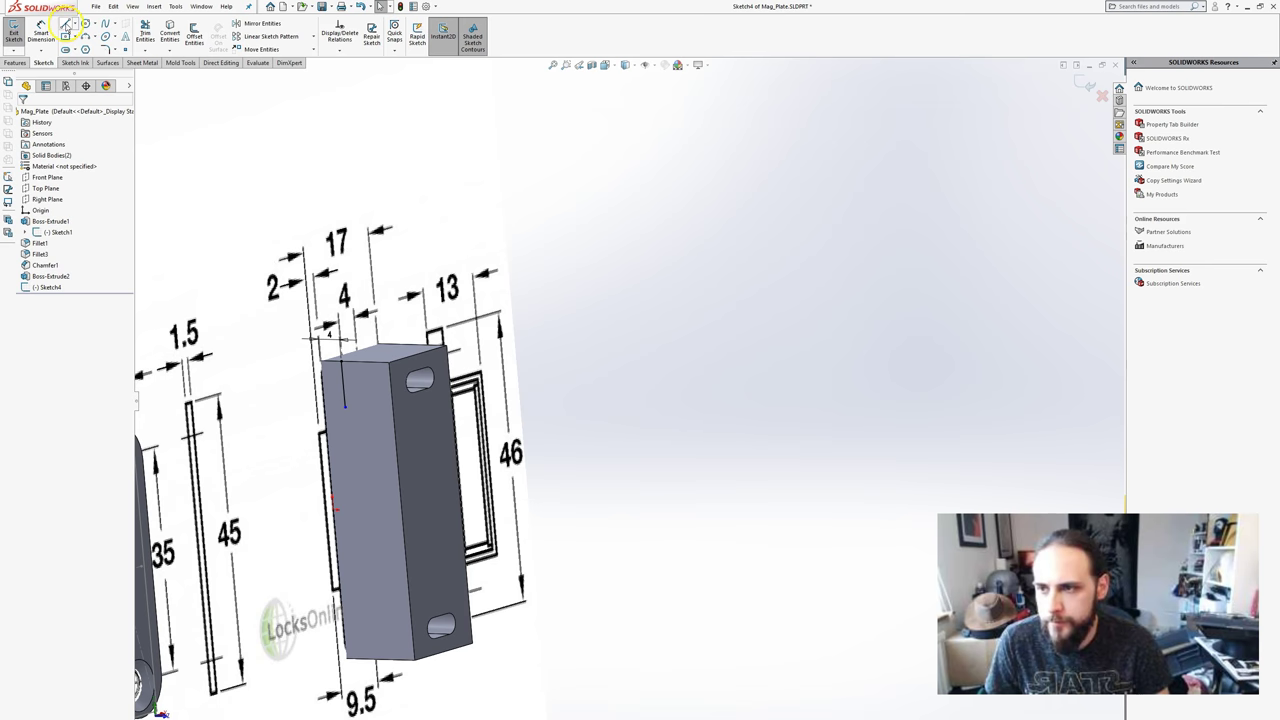
{"action": "left_click", "coordinate": [65, 23]}
{"action": "middle_click_drag", "start_coordinate": [437, 425], "coordinate": [480, 423]}
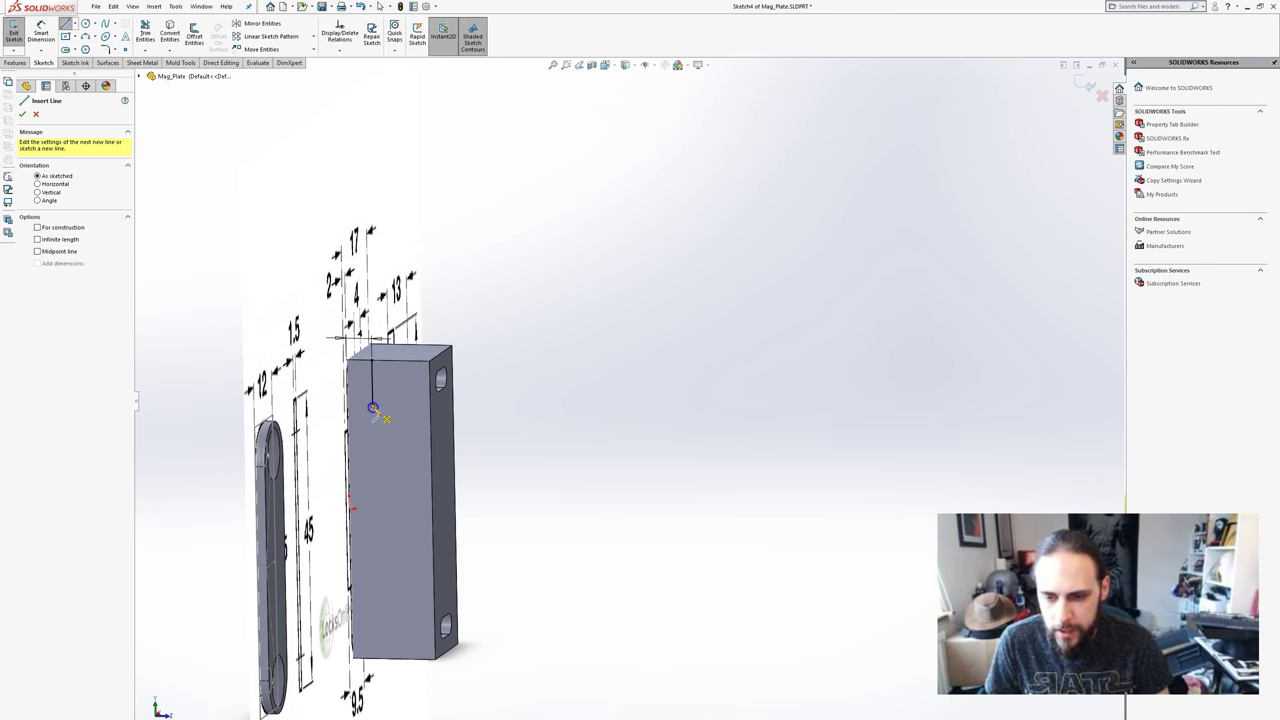
{"action": "left_click_drag", "start_coordinate": [372, 408], "coordinate": [431, 411]}
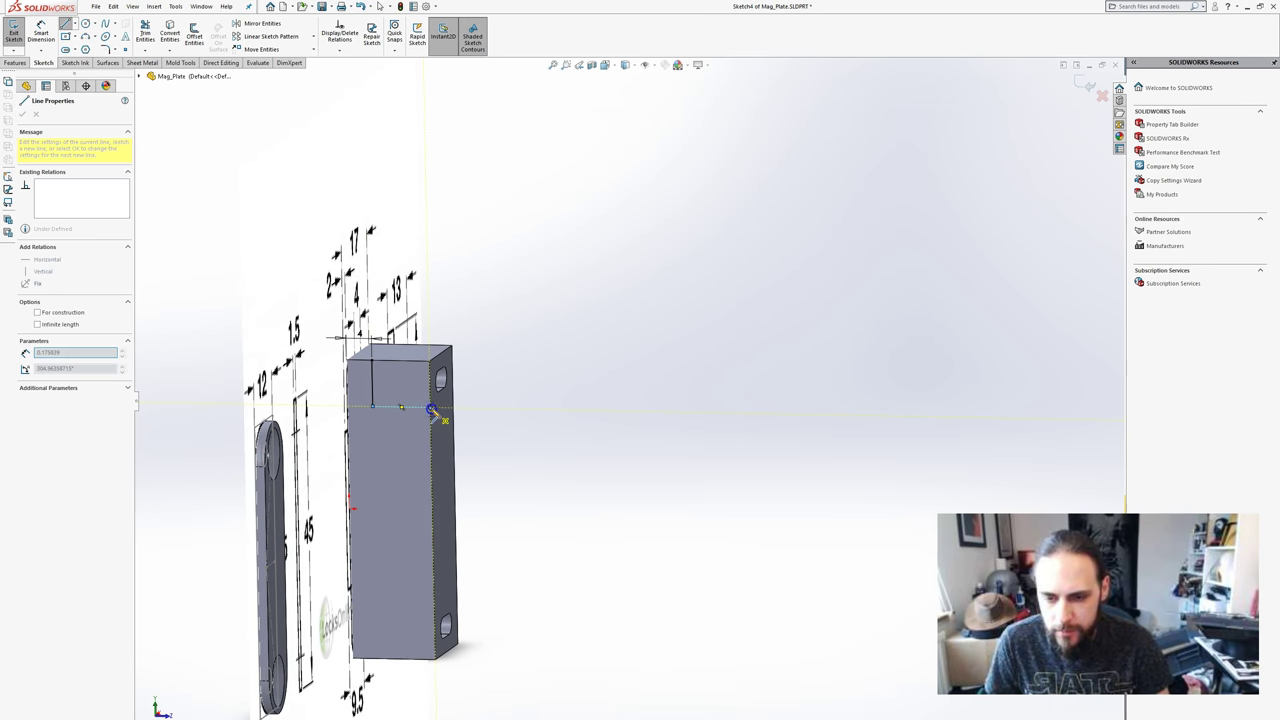
{"action": "key", "text": "Escape"}
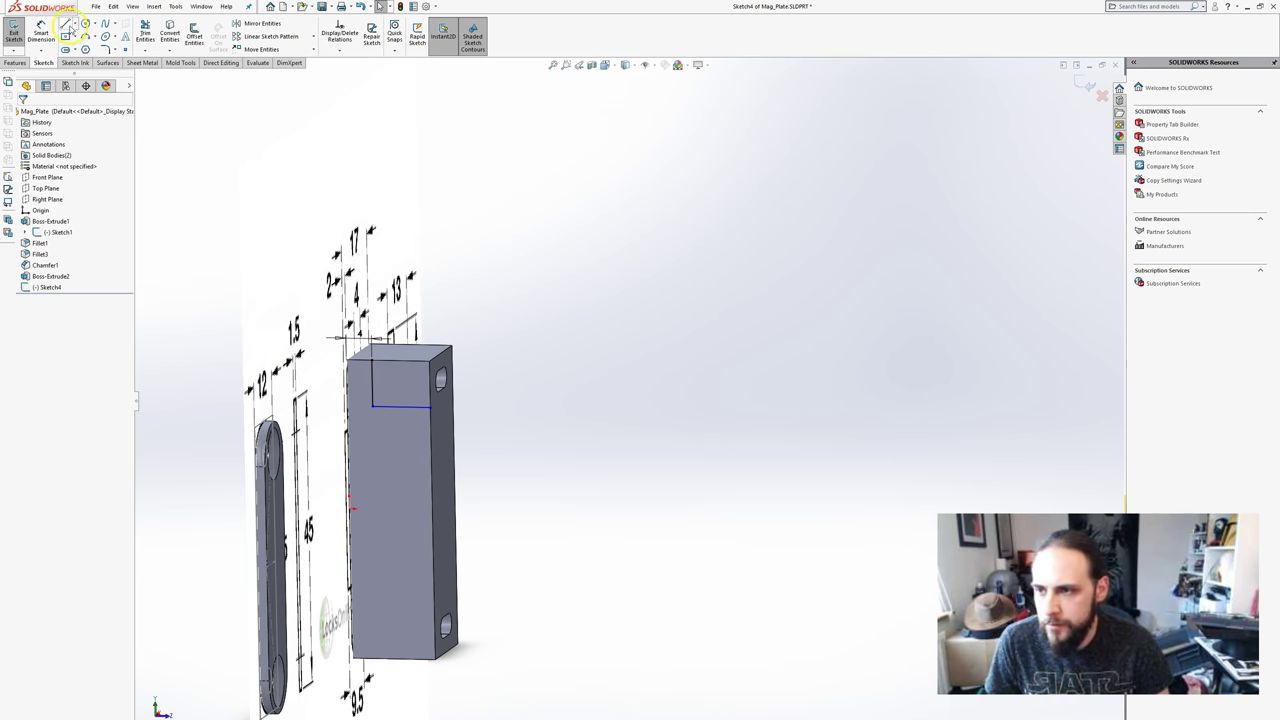
- Dimension the line 14.50 mm (29/2) from the part's edge
{"action": "left_click", "coordinate": [41, 32]}
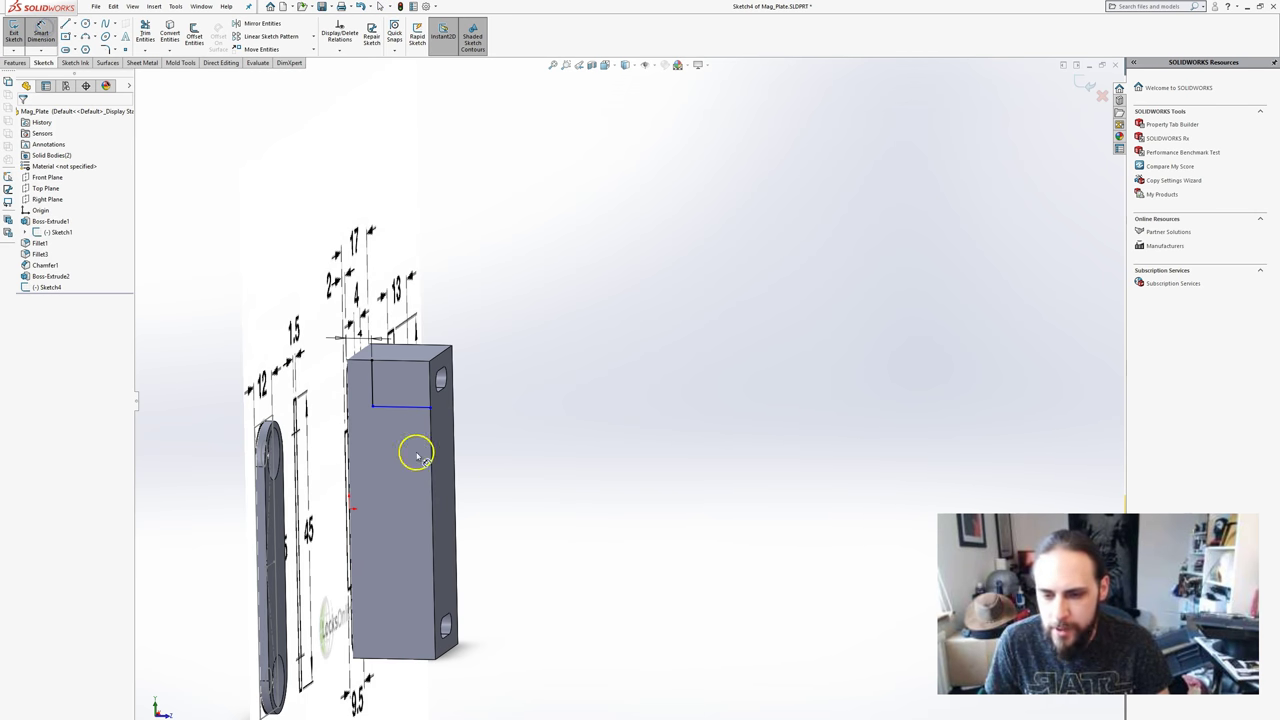
{"action": "left_click", "coordinate": [432, 512]}
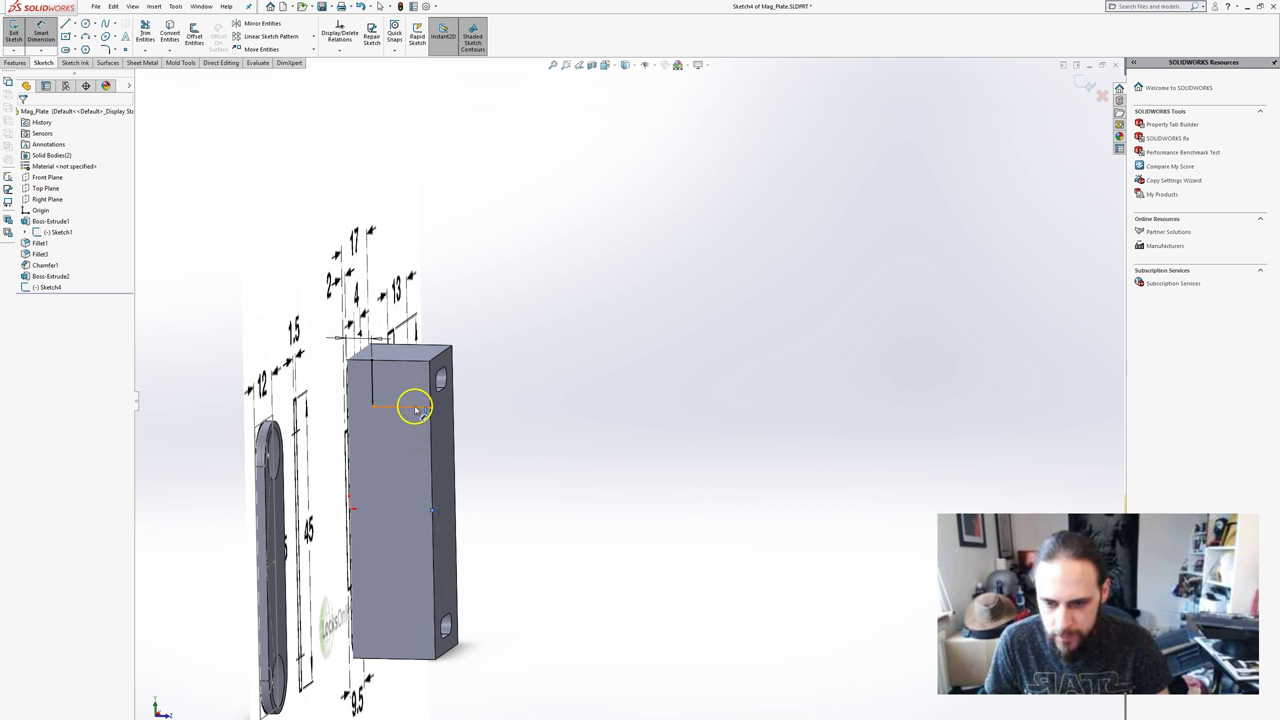
{"action": "left_click", "coordinate": [415, 408]}
{"action": "left_click", "coordinate": [500, 428]}
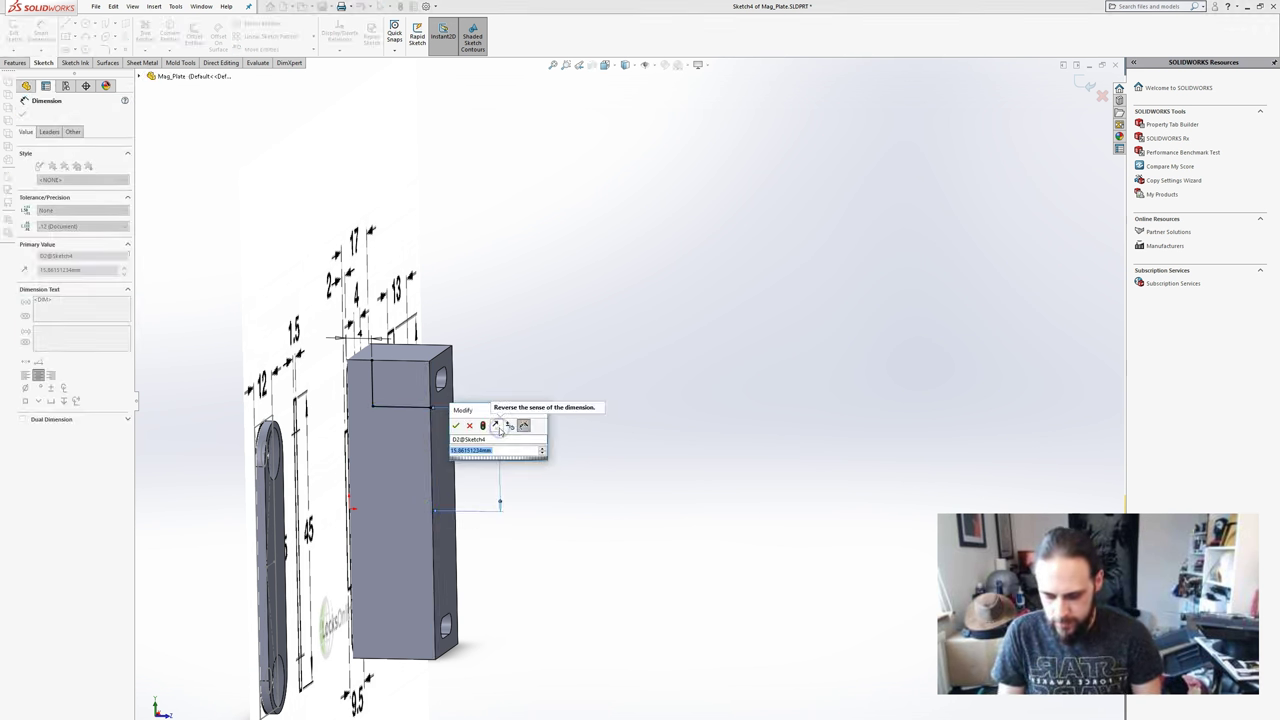
{"action": "type", "text": "29/2"}
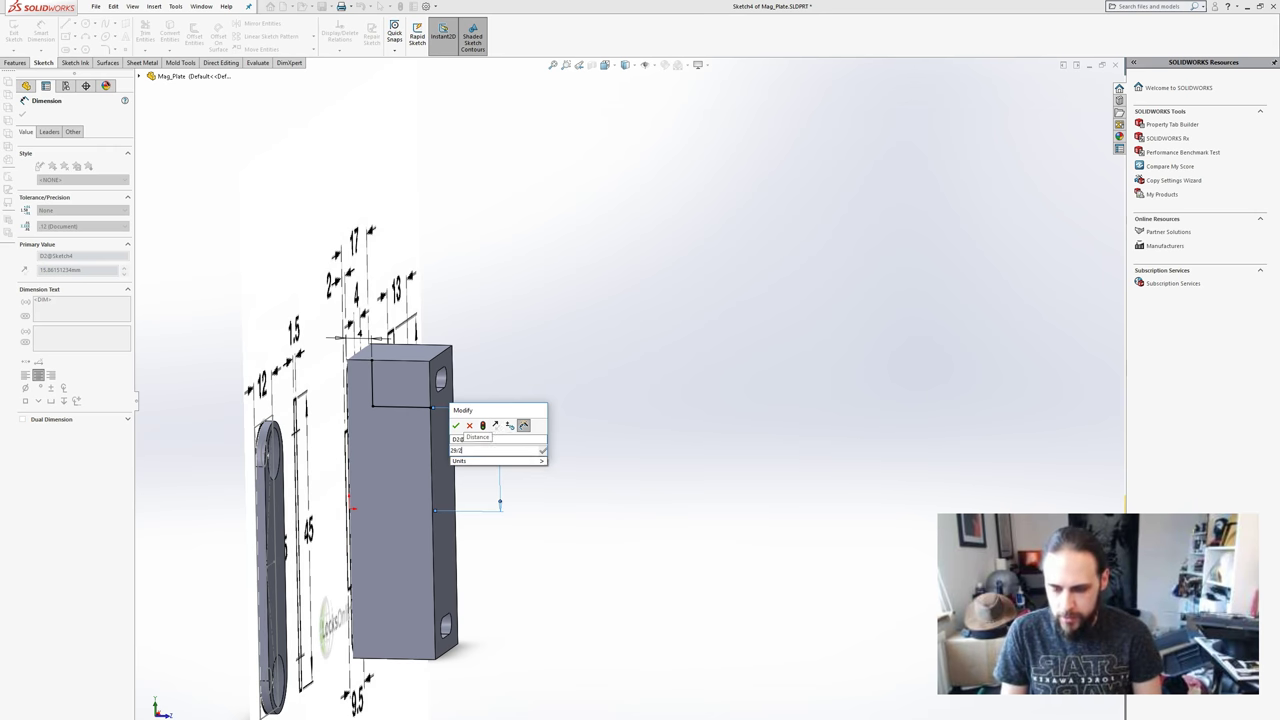
{"action": "key", "text": "Return"}
{"action": "key", "text": "Escape"}
- Draw a line from the block's top edge toward the square's corner
{"action": "scroll", "coordinate": [528, 403], "scroll_direction": "down", "scroll_amount": 3}
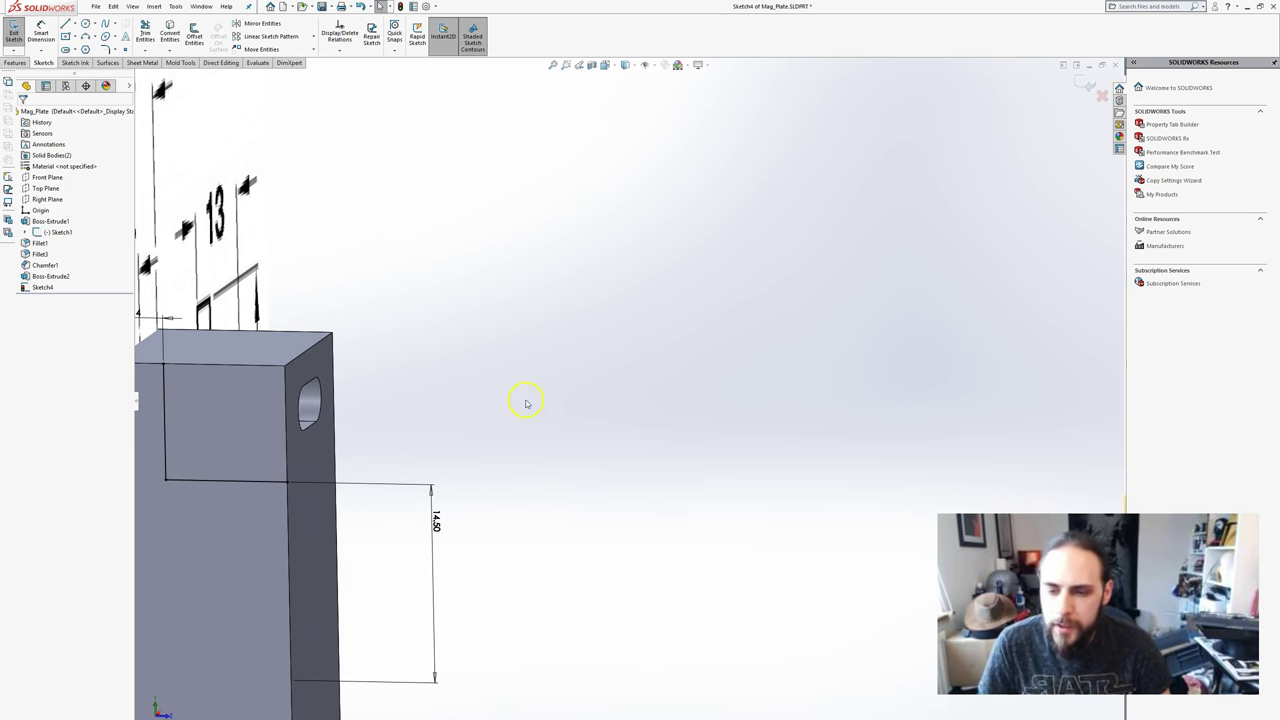
{"action": "scroll", "coordinate": [500, 480], "scroll_direction": "up", "scroll_amount": 2}
{"action": "scroll", "coordinate": [465, 516], "scroll_direction": "down", "scroll_amount": 2}
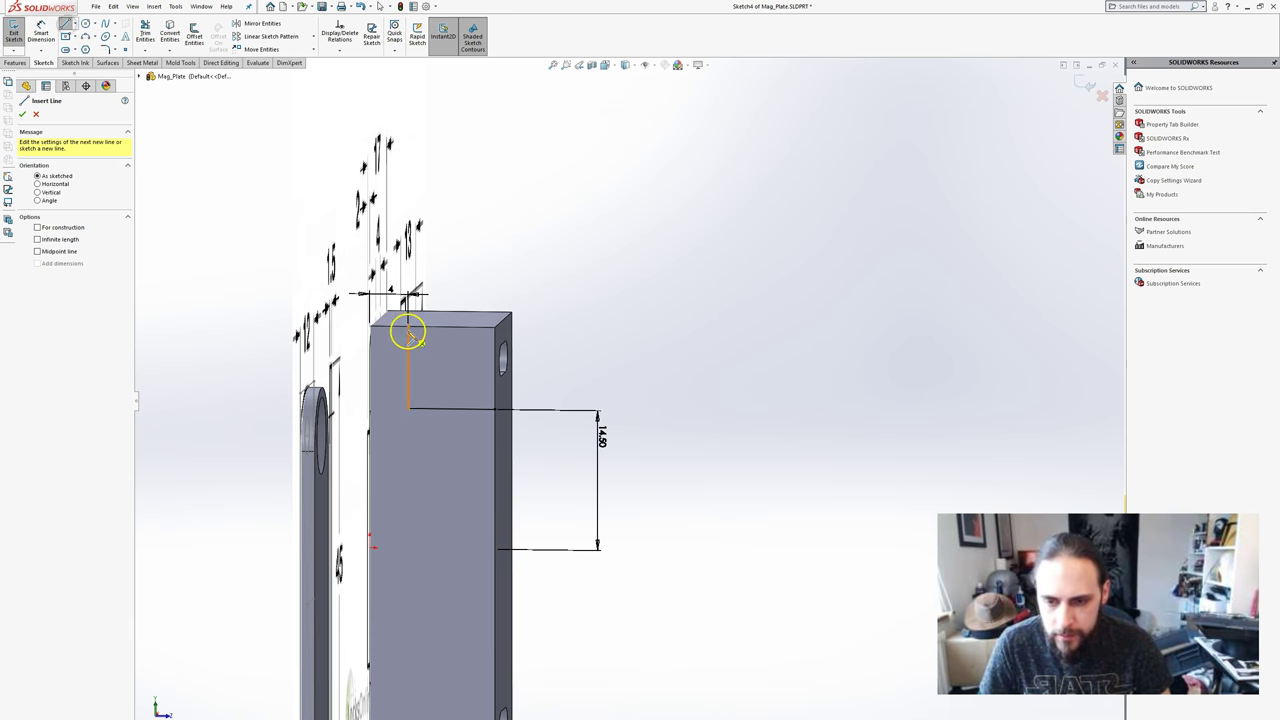
{"action": "left_click", "coordinate": [408, 325]}
{"action": "left_click", "coordinate": [495, 326]}
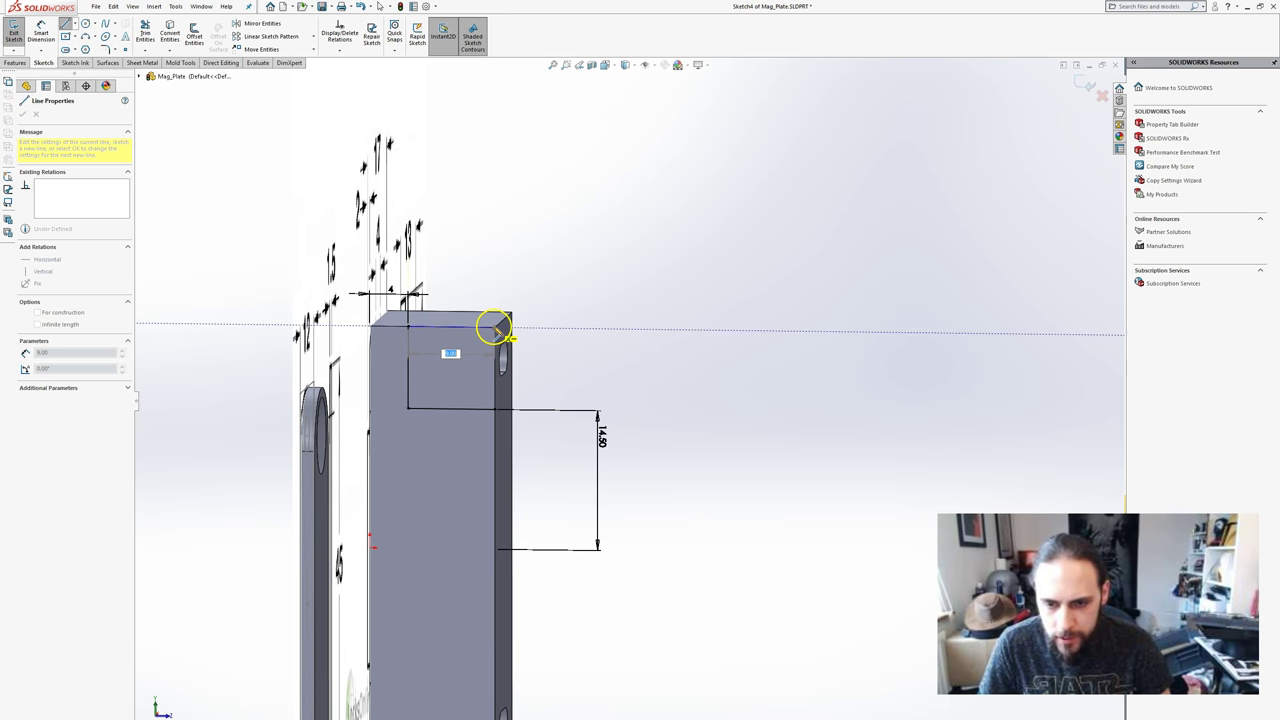
- Finish the square's corner and draw a construction centreline across the part's middle
{"action": "double_click", "coordinate": [492, 409]}
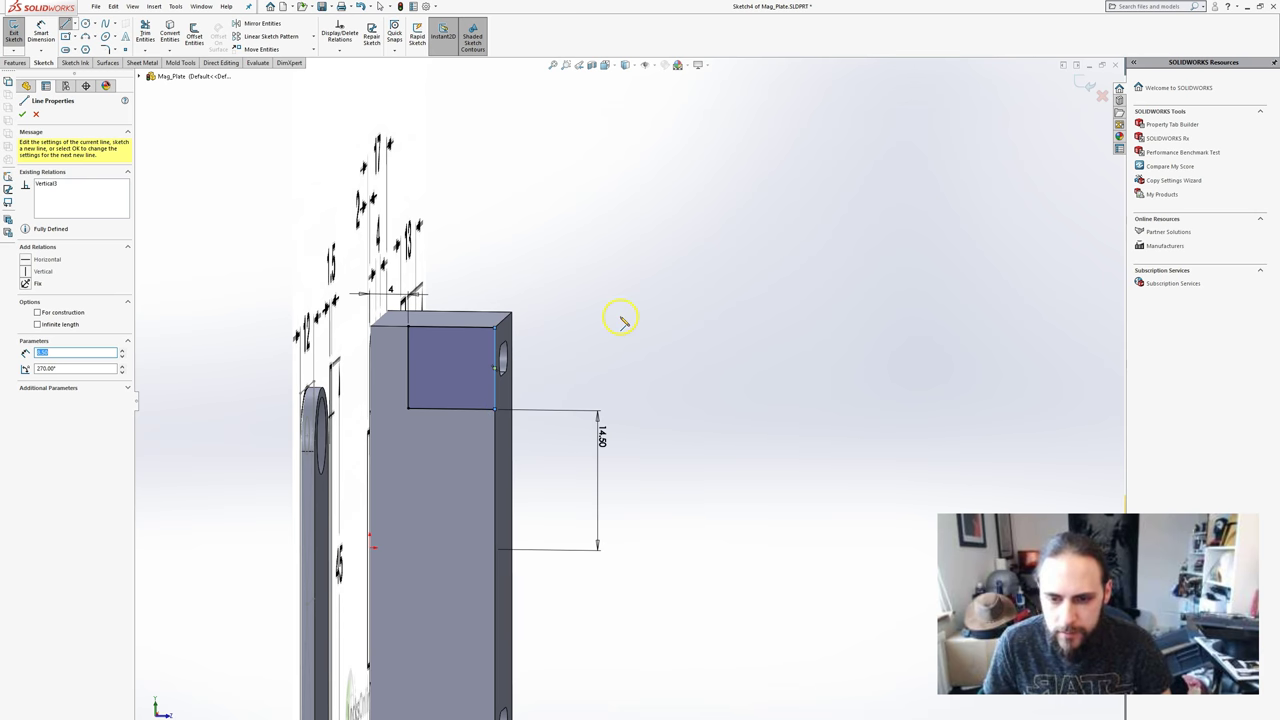
{"action": "key", "text": "Escape"}
{"action": "scroll", "coordinate": [603, 373], "scroll_direction": "up", "scroll_amount": 2}
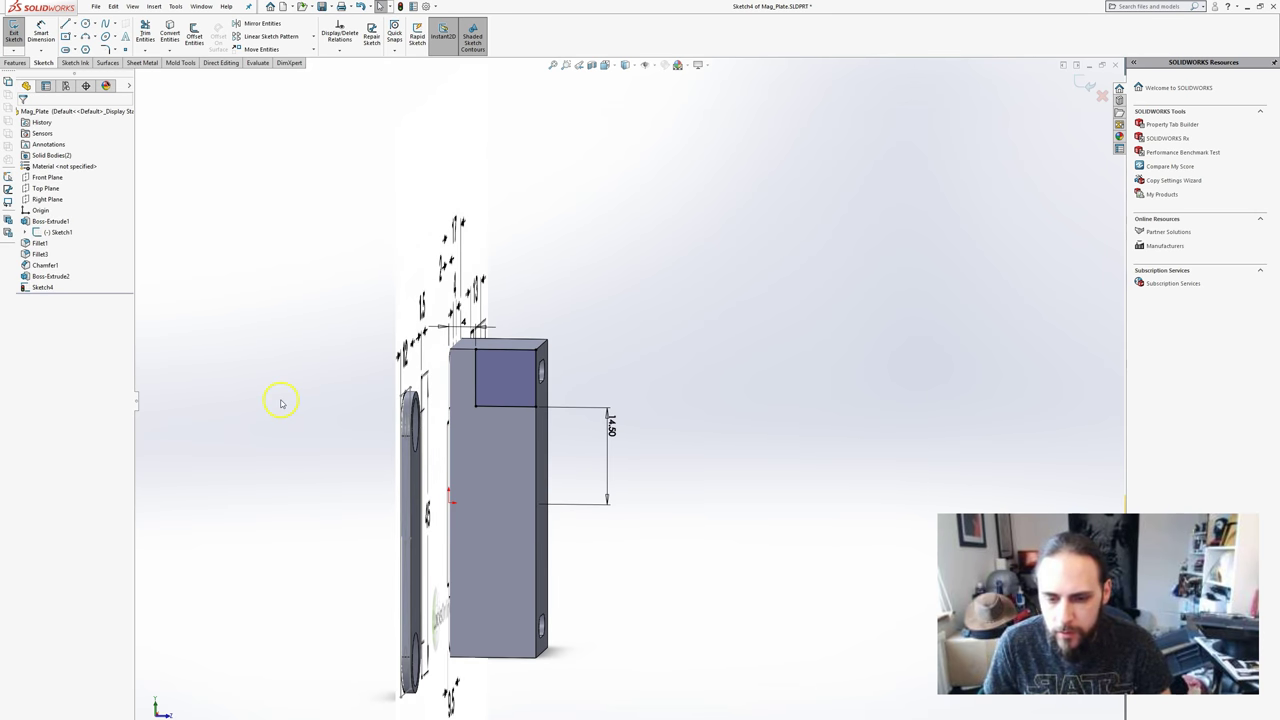
{"action": "left_click", "coordinate": [75, 24]}
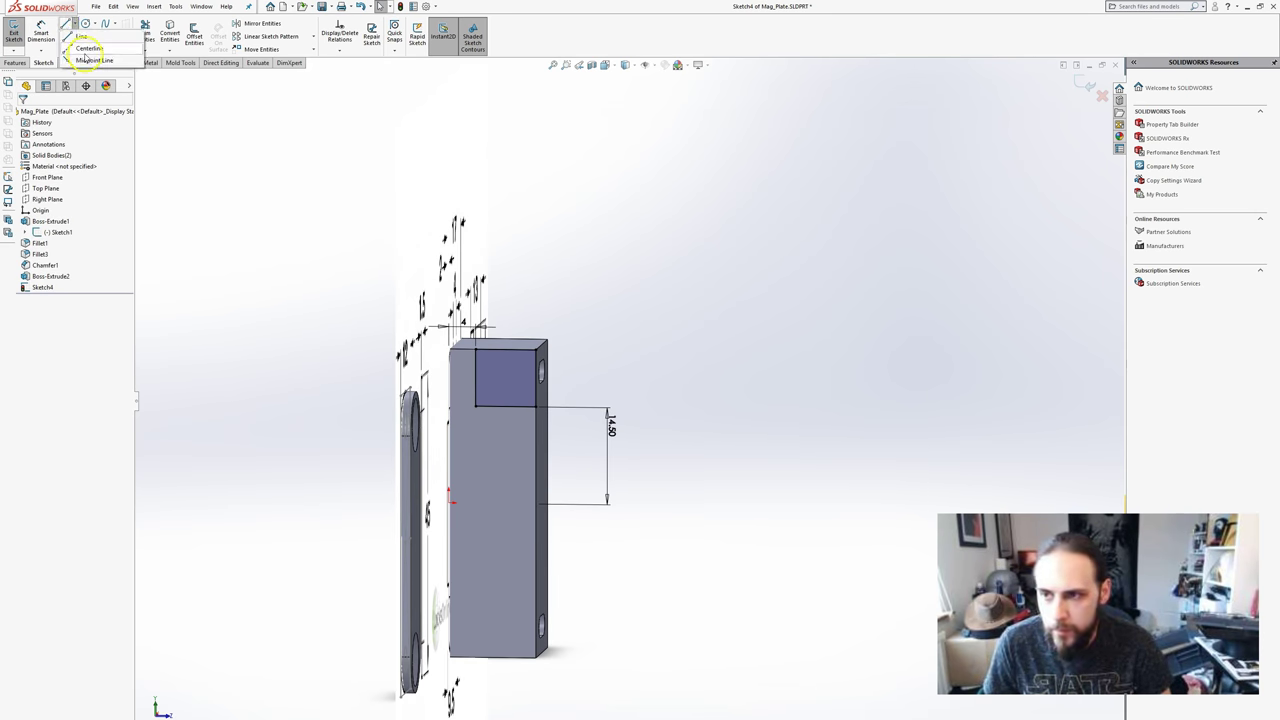
{"action": "left_click", "coordinate": [92, 55]}
{"action": "left_click", "coordinate": [534, 505]}
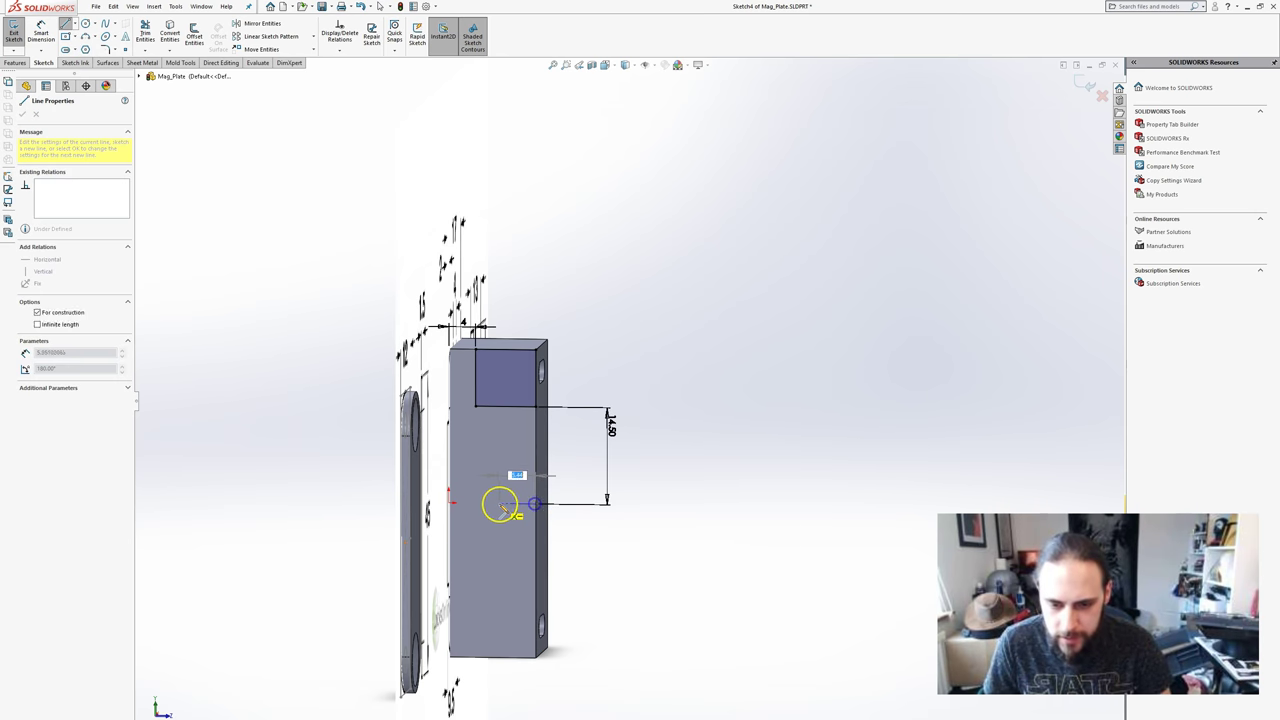
{"action": "left_click", "coordinate": [495, 504]}
{"action": "key", "text": "Escape"}
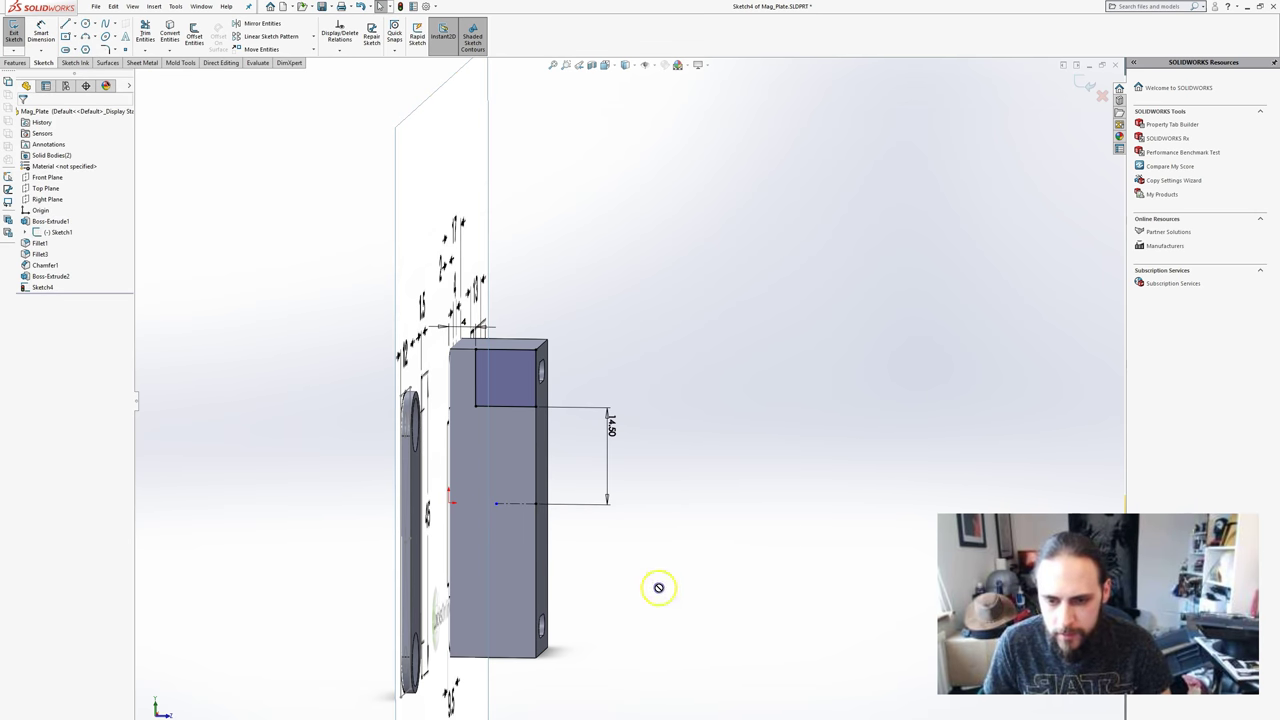
- Mirror the top square's lines across the centreline and exit the sketch
{"action": "mouse_move", "coordinate": [641, 577]}
{"action": "left_mouse_down"}
{"action": "mouse_move", "coordinate": [457, 328]}
{"action": "mouse_move", "coordinate": [456, 302]}
{"action": "left_mouse_up"}
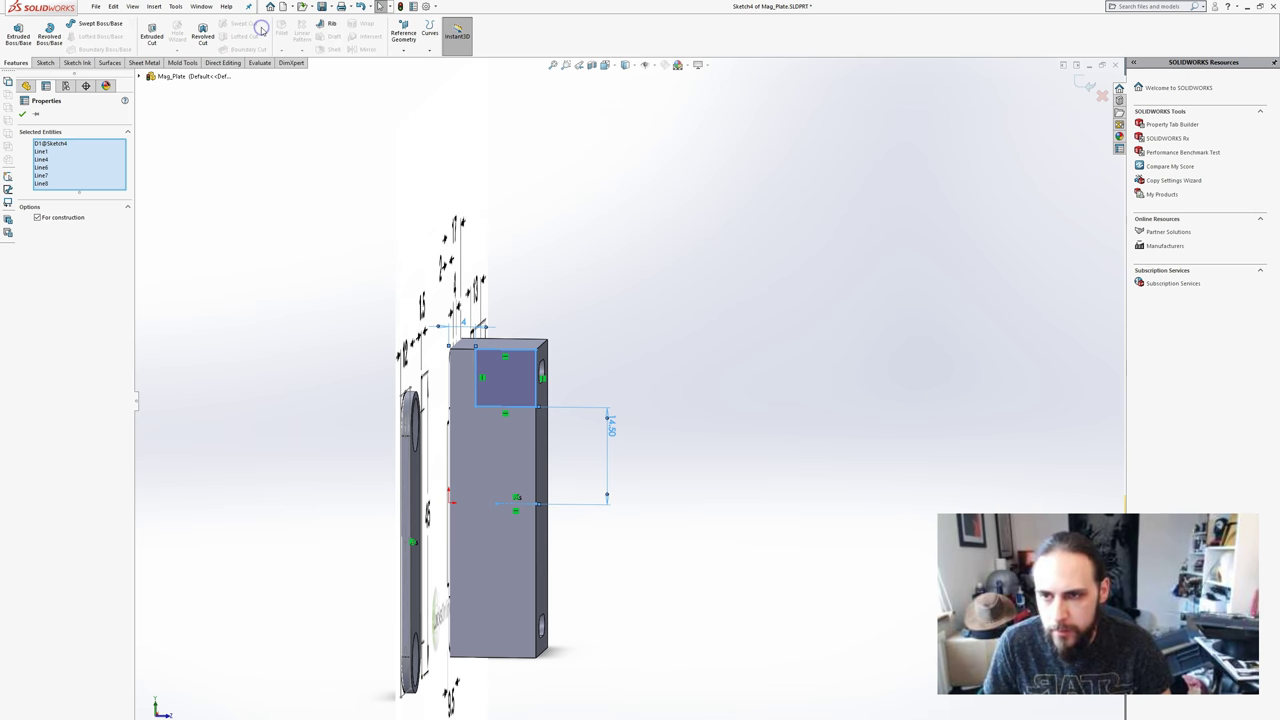
{"action": "left_click", "coordinate": [283, 111]}
{"action": "left_click", "coordinate": [626, 189]}
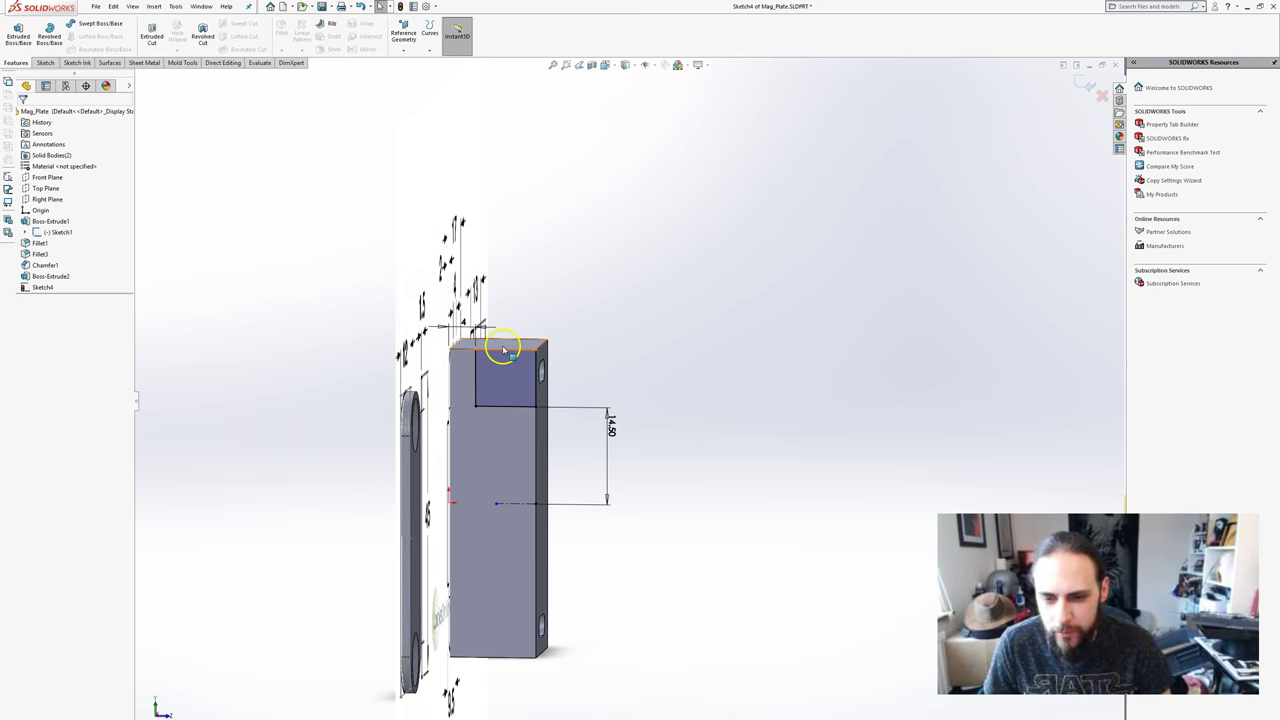
{"action": "left_click", "coordinate": [500, 371]}
{"action": "left_click", "coordinate": [508, 503], "text": "ctrl"}
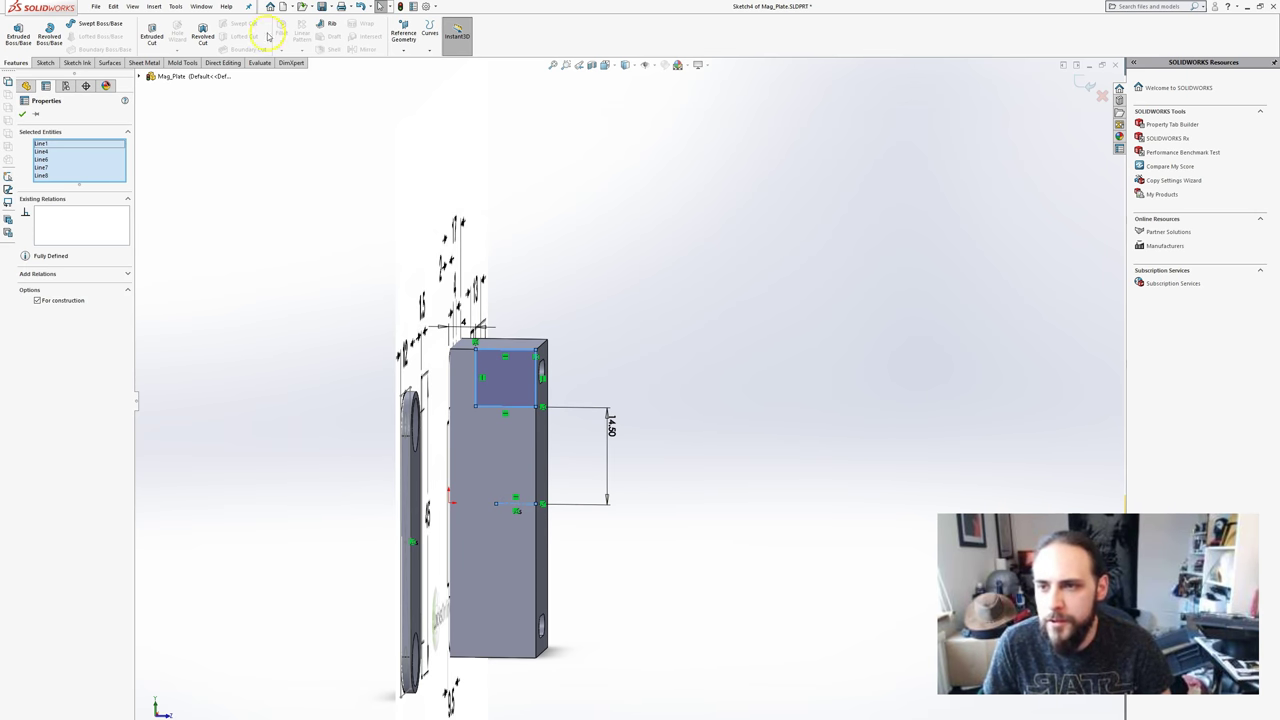
{"action": "left_click", "coordinate": [22, 115]}
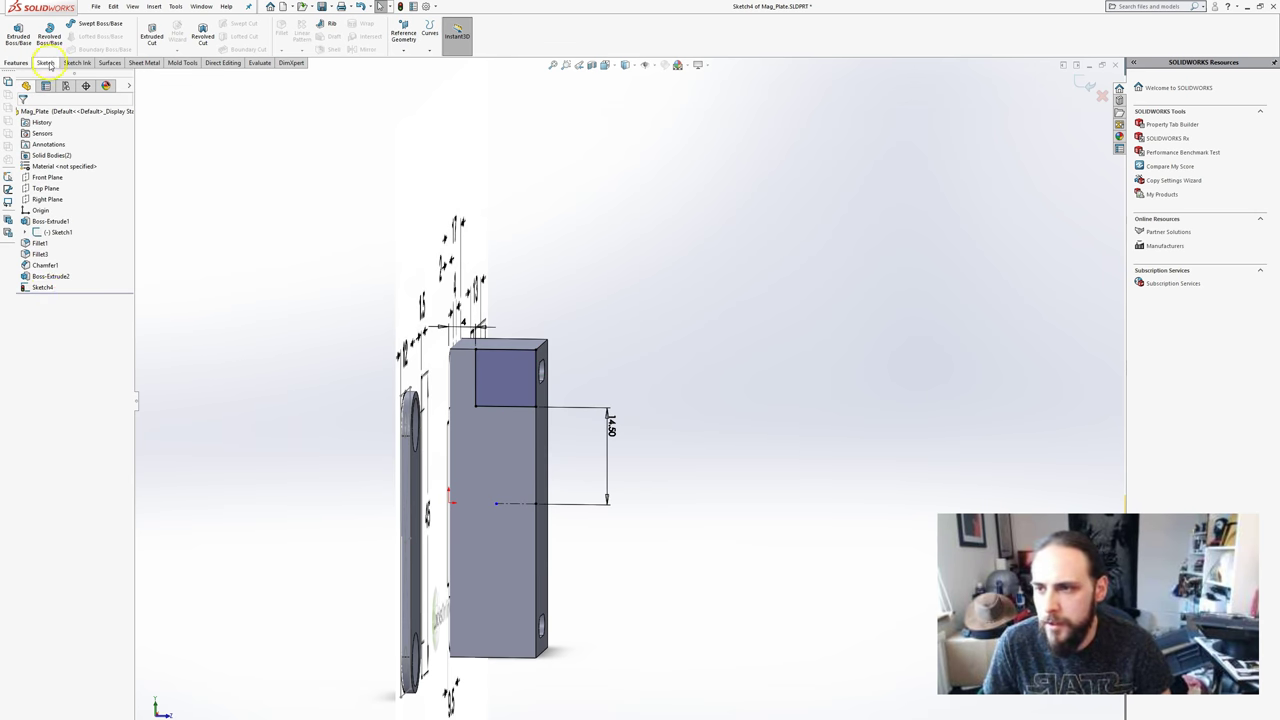
{"action": "left_click", "coordinate": [46, 63]}
{"action": "left_click", "coordinate": [514, 372]}
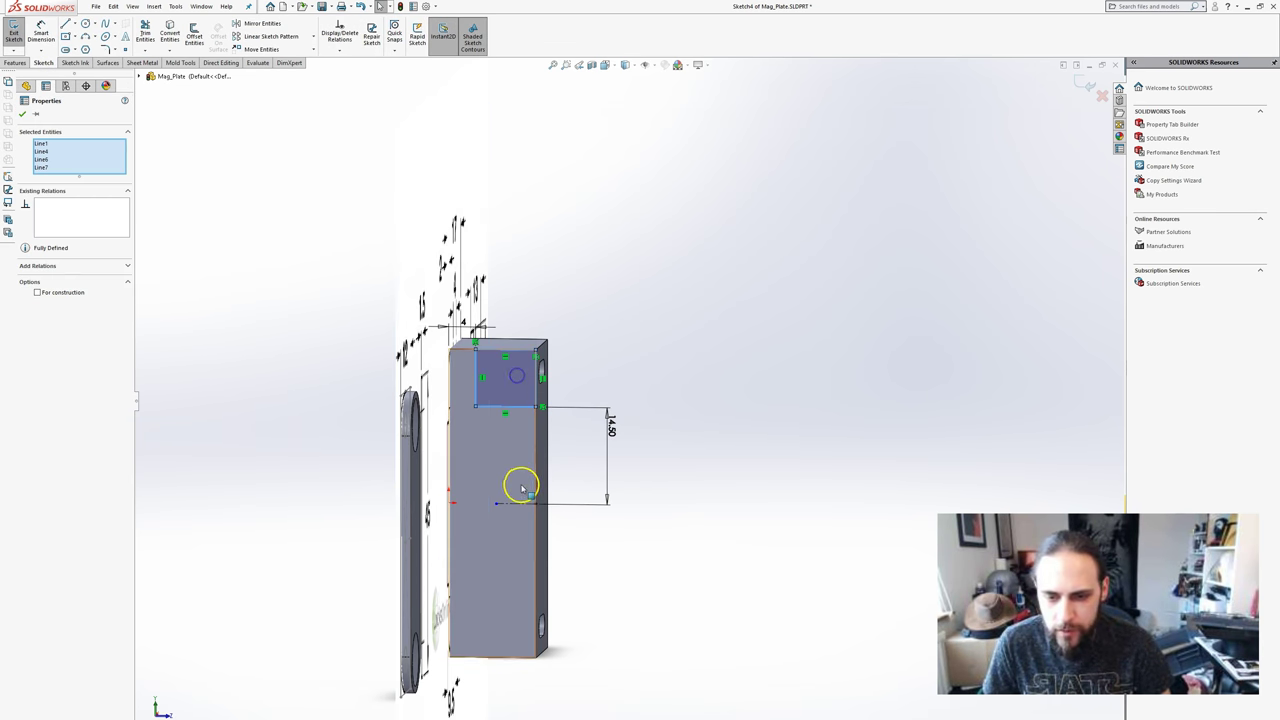
{"action": "left_click", "coordinate": [258, 23]}
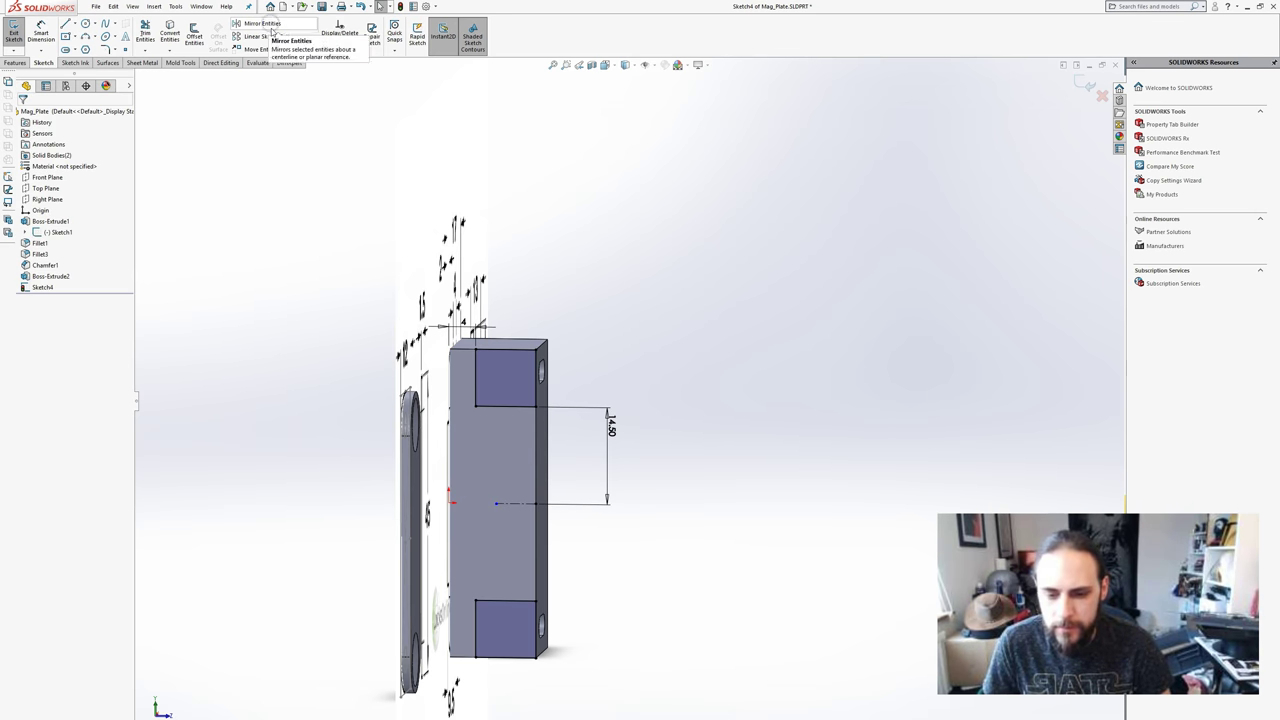
{"action": "left_click", "coordinate": [20, 33]}
- Start an extruded cut on a single square region, then cancel it
{"action": "left_click", "coordinate": [42, 287]}
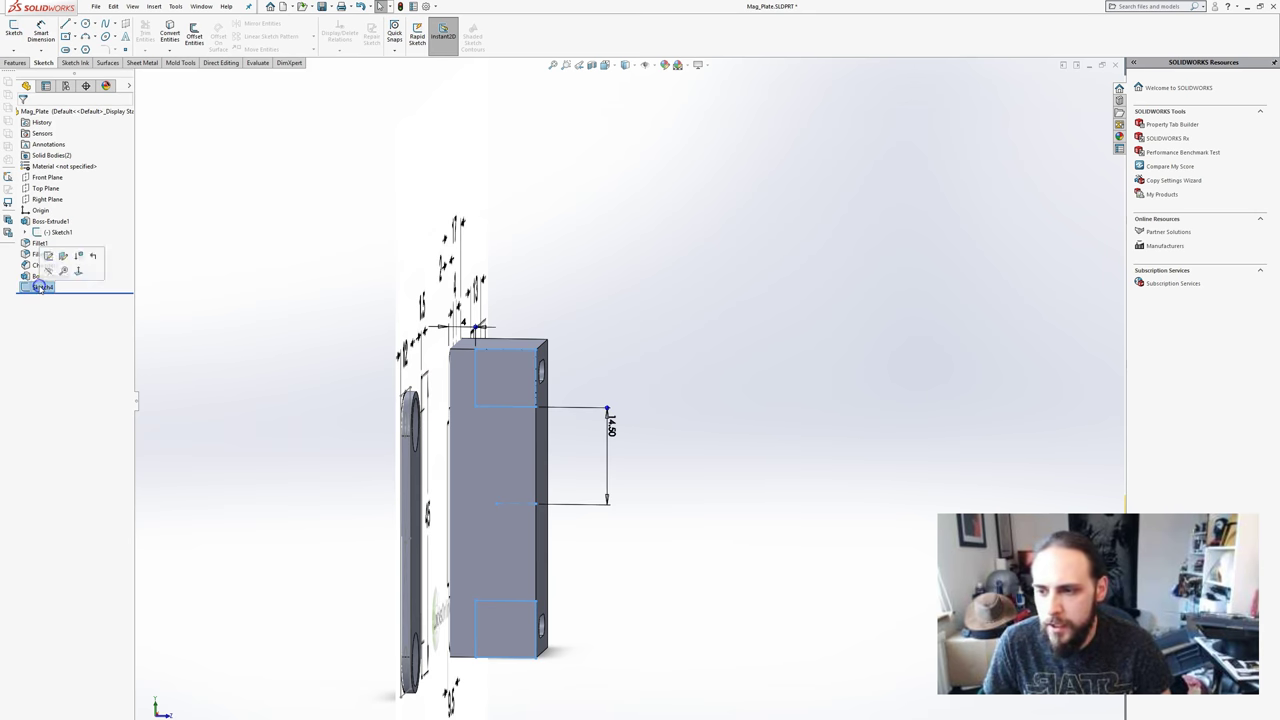
{"action": "left_click", "coordinate": [213, 372]}
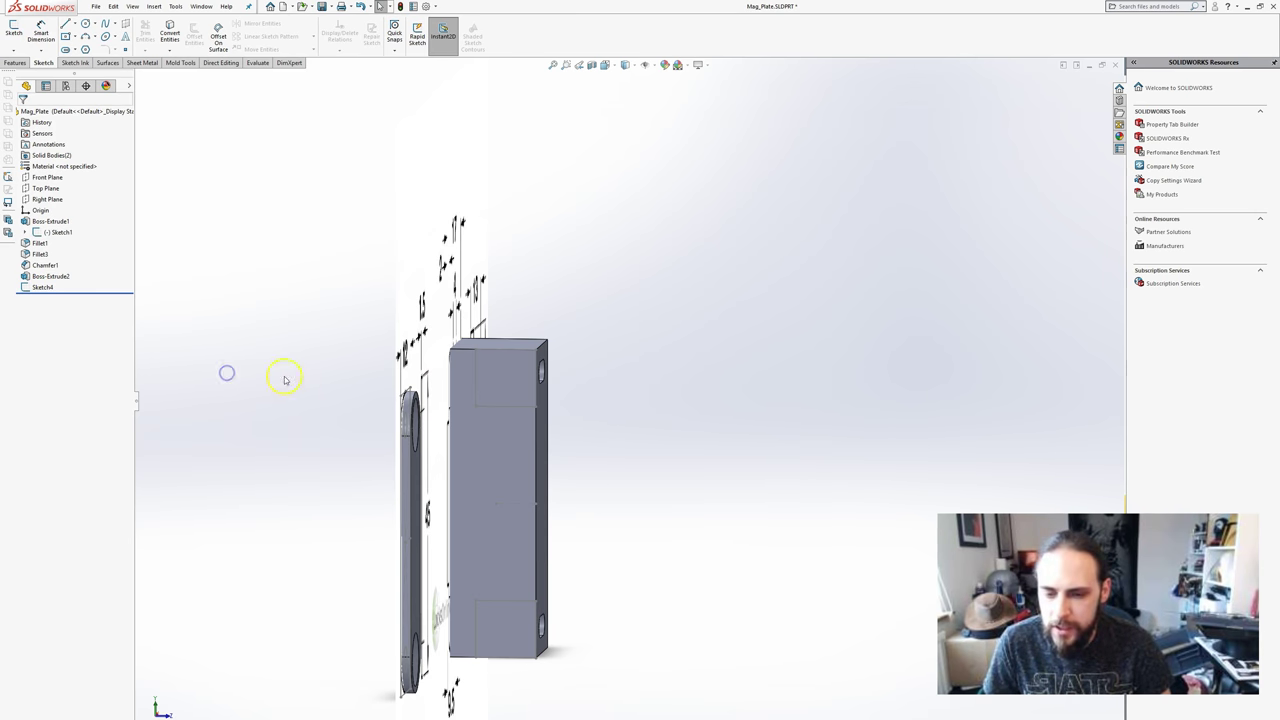
{"action": "left_click", "coordinate": [12, 62]}
{"action": "left_click", "coordinate": [18, 34]}
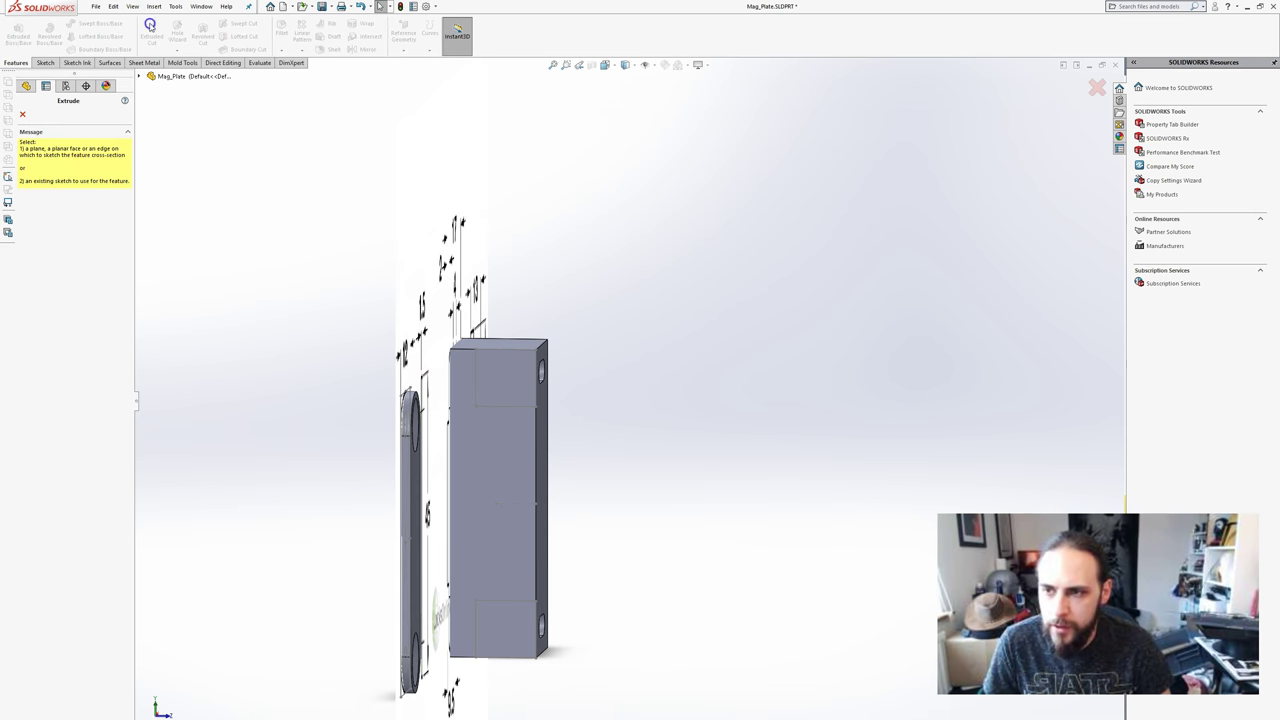
{"action": "left_click", "coordinate": [493, 386]}
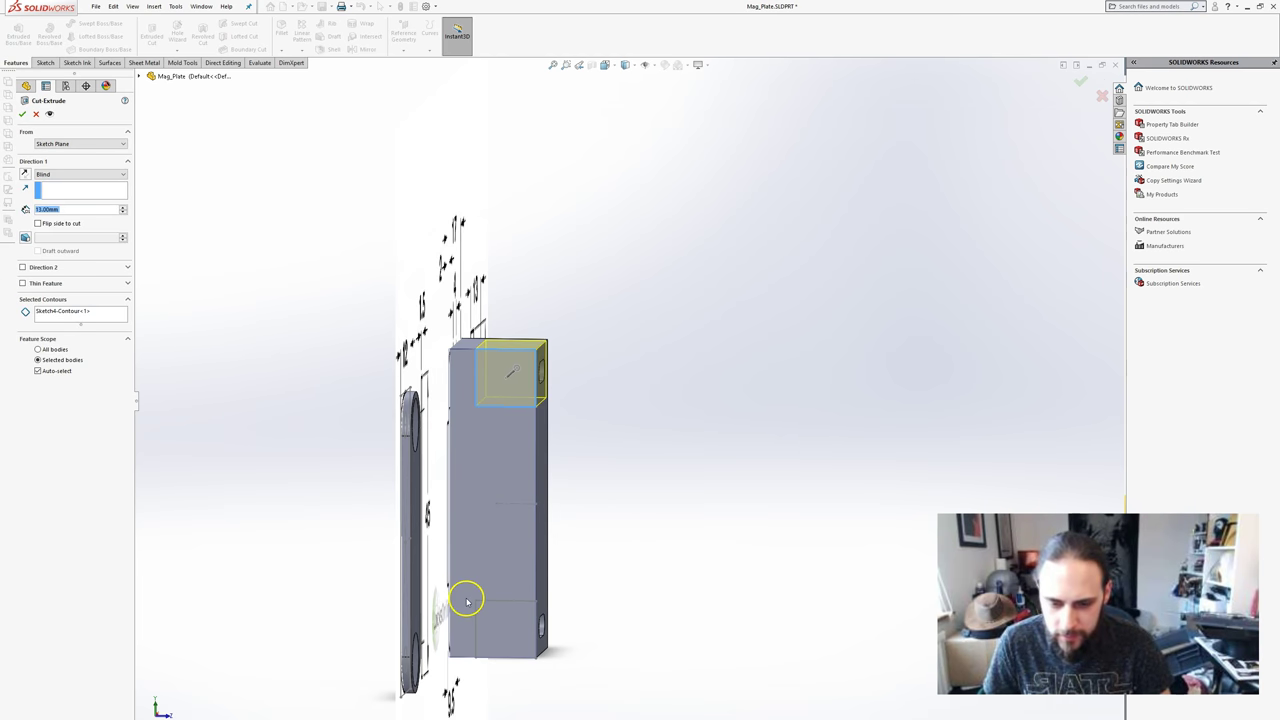
{"action": "left_click", "coordinate": [37, 113]}
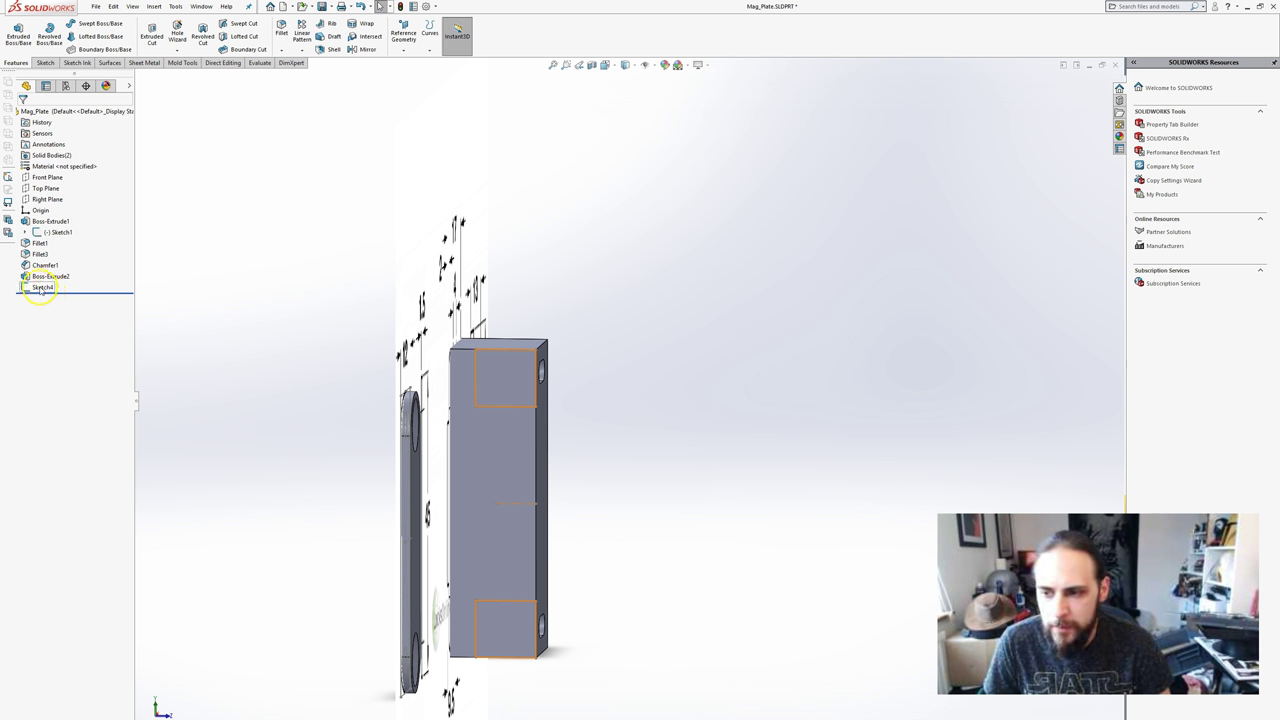
- Cut Sketch4's two squares Through All to create Cut-Extrude1
{"action": "left_click", "coordinate": [42, 287]}
{"action": "left_click", "coordinate": [158, 38]}
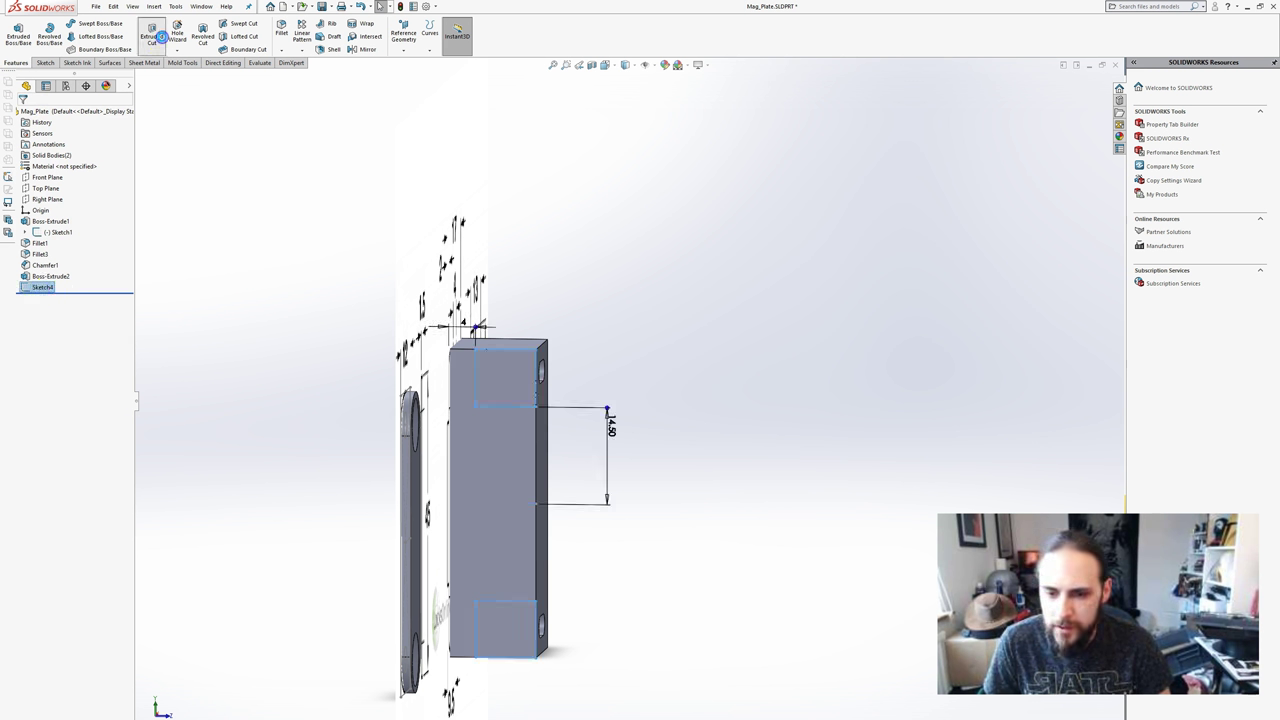
{"action": "middle_click_drag", "start_coordinate": [649, 467], "coordinate": [617, 474]}
{"action": "scroll", "coordinate": [617, 474], "scroll_direction": "up", "scroll_amount": 3}
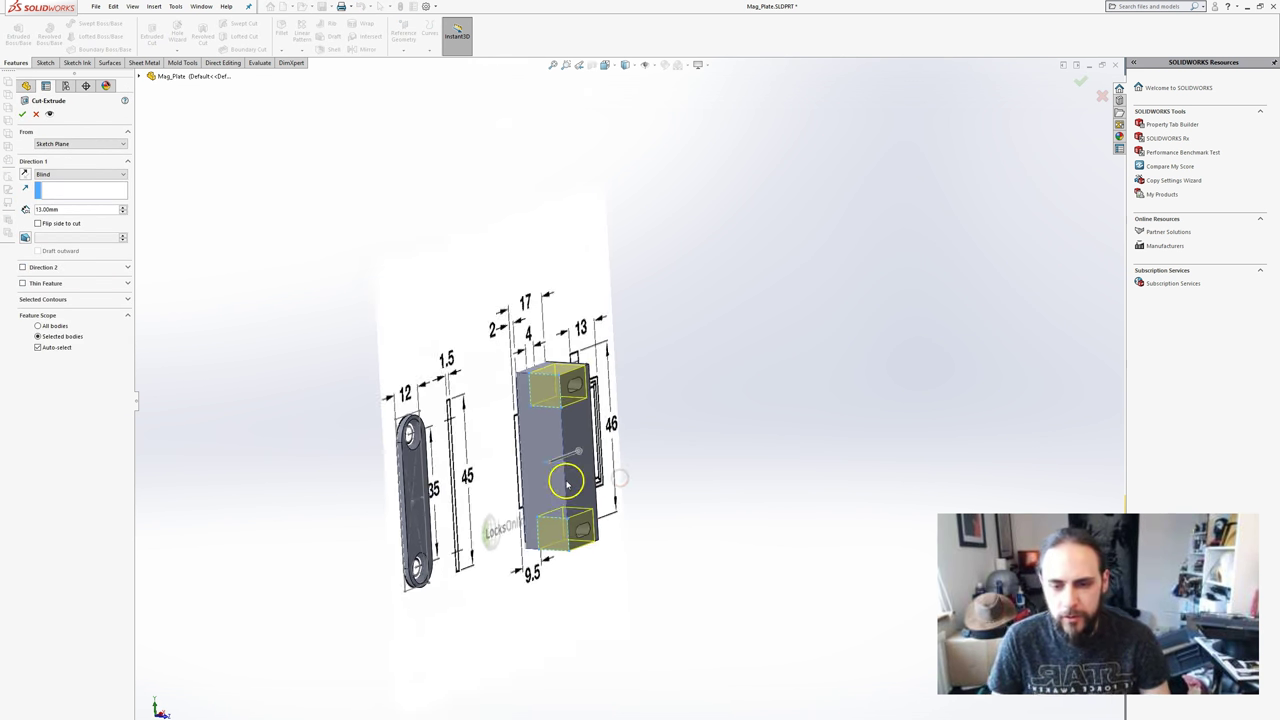
{"action": "scroll", "coordinate": [563, 480], "scroll_direction": "down", "scroll_amount": 4}
{"action": "middle_click_drag", "start_coordinate": [563, 327], "coordinate": [584, 362]}
{"action": "scroll", "coordinate": [584, 362], "scroll_direction": "down", "scroll_amount": 2}
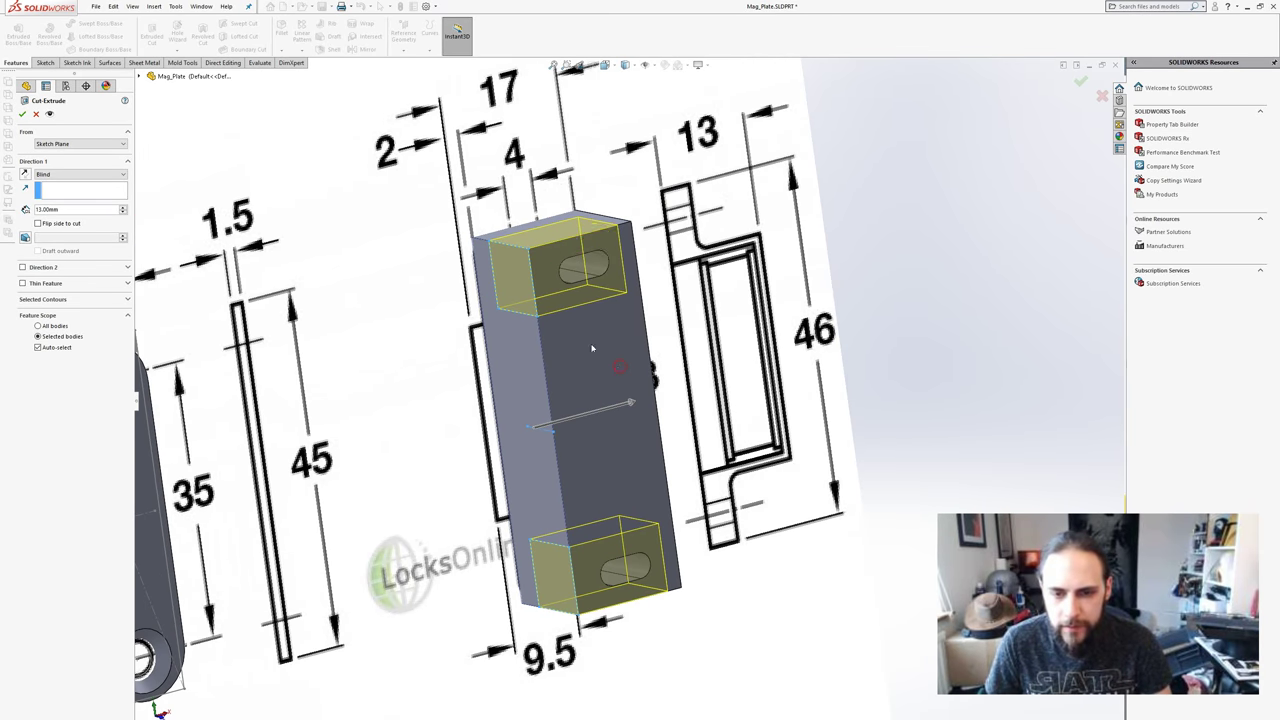
{"action": "left_click_drag", "start_coordinate": [634, 404], "coordinate": [622, 358]}
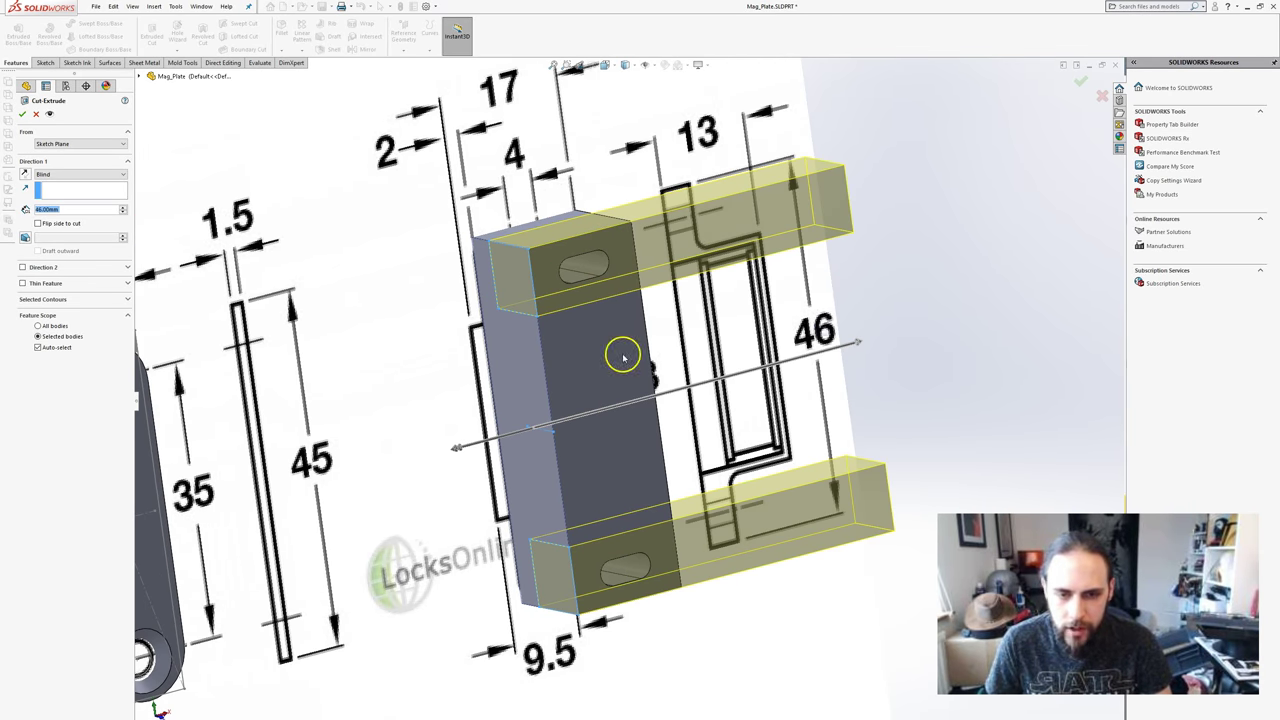
{"action": "left_click", "coordinate": [80, 174]}
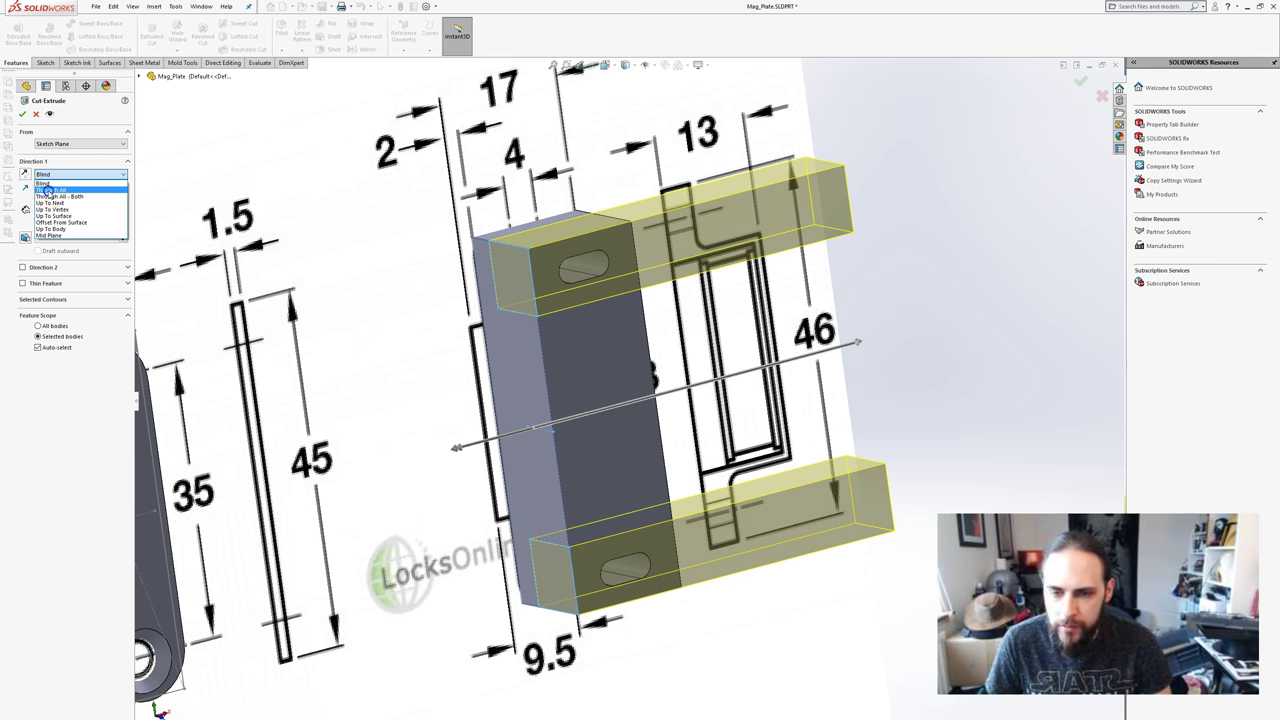
{"action": "left_click", "coordinate": [60, 185]}
{"action": "left_click", "coordinate": [24, 114]}
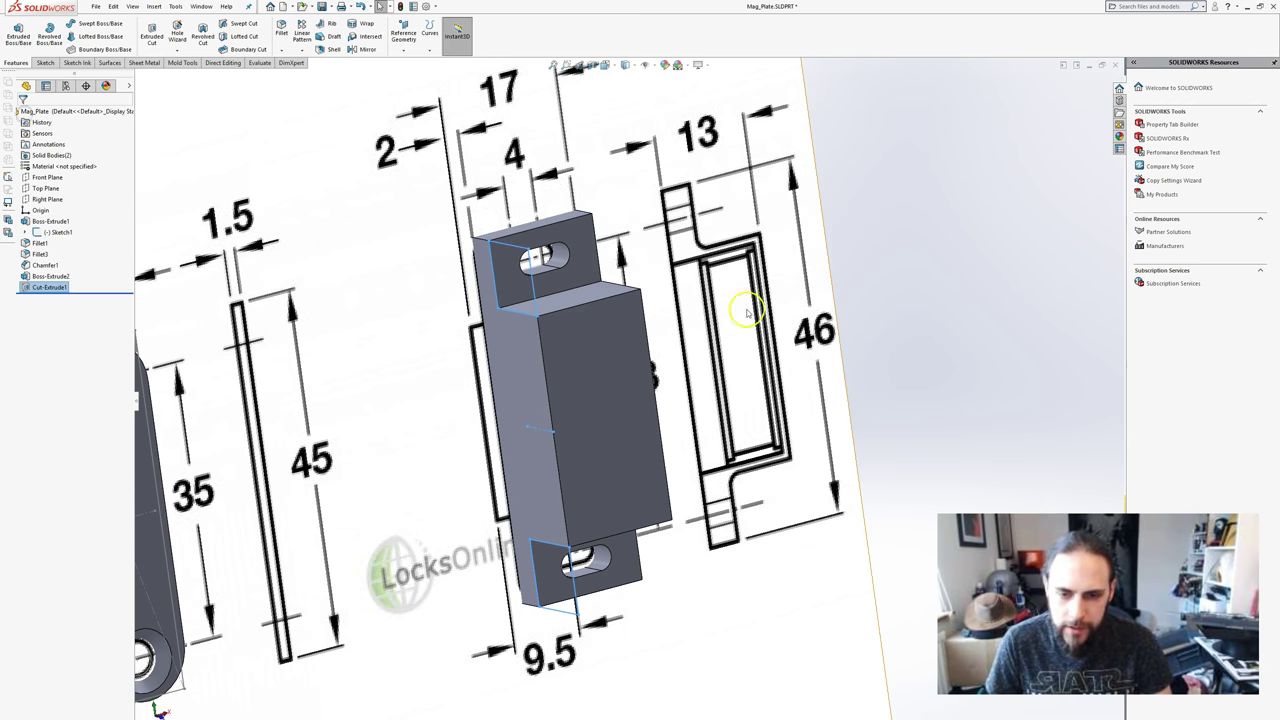
- Orbit around the stepped part to compare it with the drawing and select the block's side face
{"action": "scroll", "coordinate": [909, 423], "scroll_direction": "up", "scroll_amount": 5}
{"action": "mouse_move", "coordinate": [735, 430]}
{"action": "middle_mouse_down"}
{"action": "mouse_move", "coordinate": [755, 446]}
{"action": "mouse_move", "coordinate": [795, 423]}
{"action": "mouse_move", "coordinate": [780, 428]}
{"action": "middle_mouse_up"}
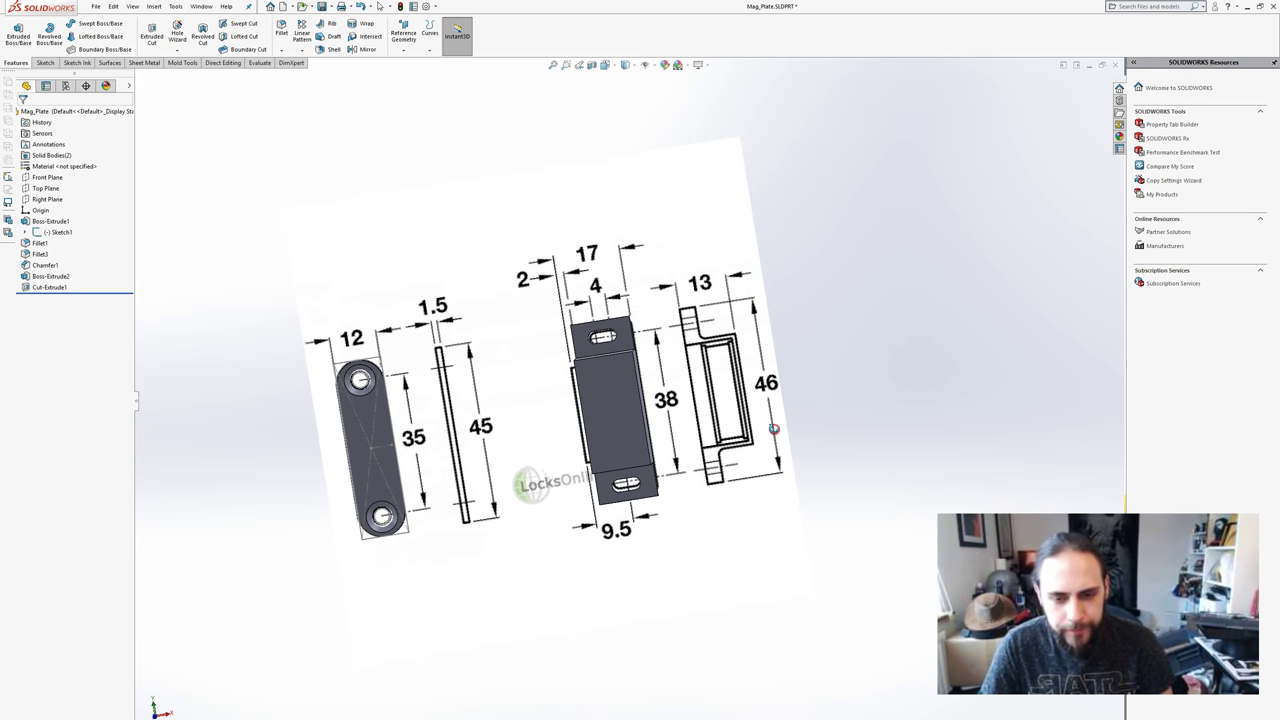
{"action": "scroll", "coordinate": [771, 429], "scroll_direction": "up", "scroll_amount": 3}
{"action": "scroll", "coordinate": [660, 420], "scroll_direction": "down", "scroll_amount": 5}
{"action": "scroll", "coordinate": [645, 425], "scroll_direction": "down", "scroll_amount": 2}
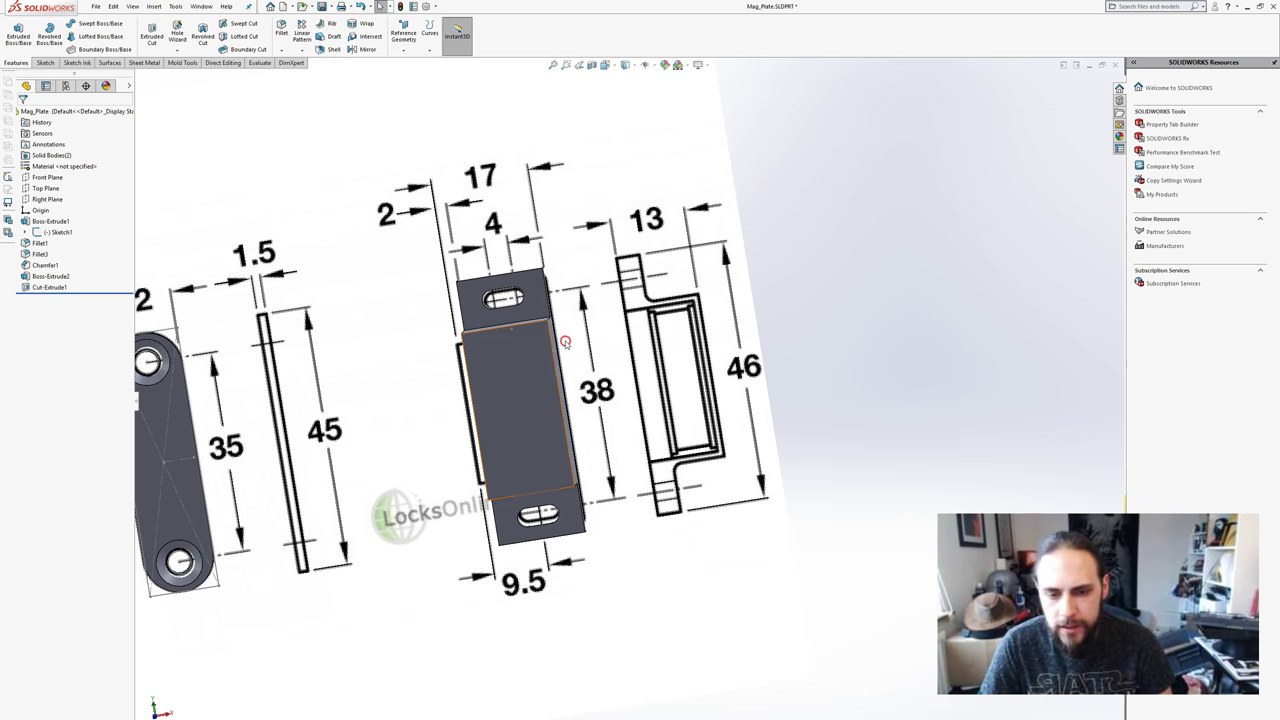
{"action": "middle_click_drag", "start_coordinate": [562, 342], "coordinate": [662, 430]}
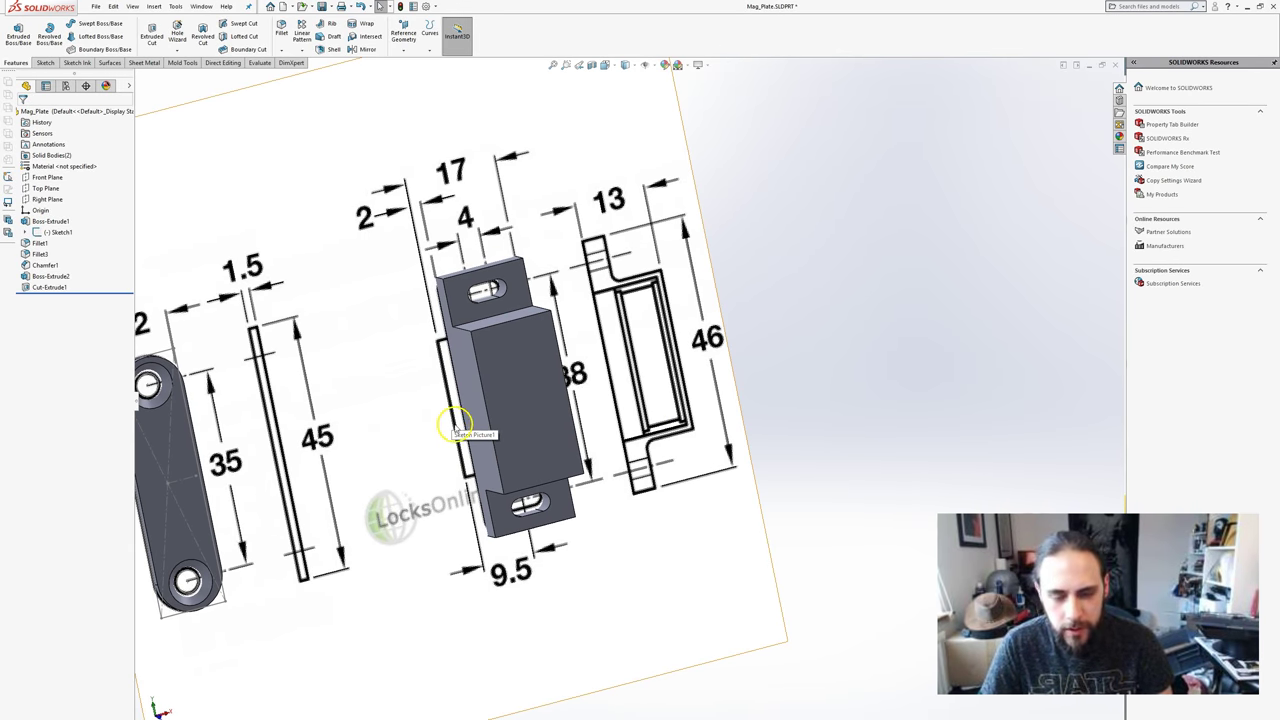
{"action": "middle_click_drag", "start_coordinate": [466, 413], "coordinate": [457, 357]}
{"action": "left_click", "coordinate": [457, 357]}
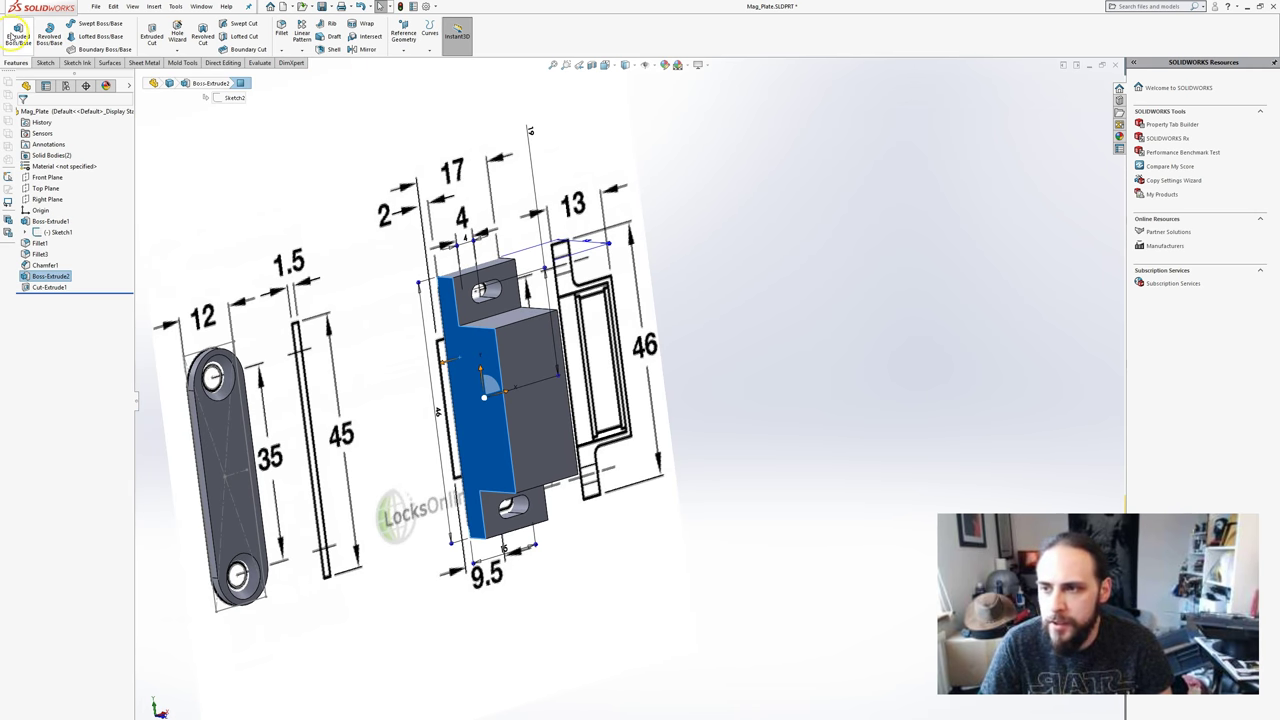
- Start Sketch6 and draw a centre rectangle on the raised middle bar's face, corner near the top edge
{"action": "left_click", "coordinate": [14, 34]}
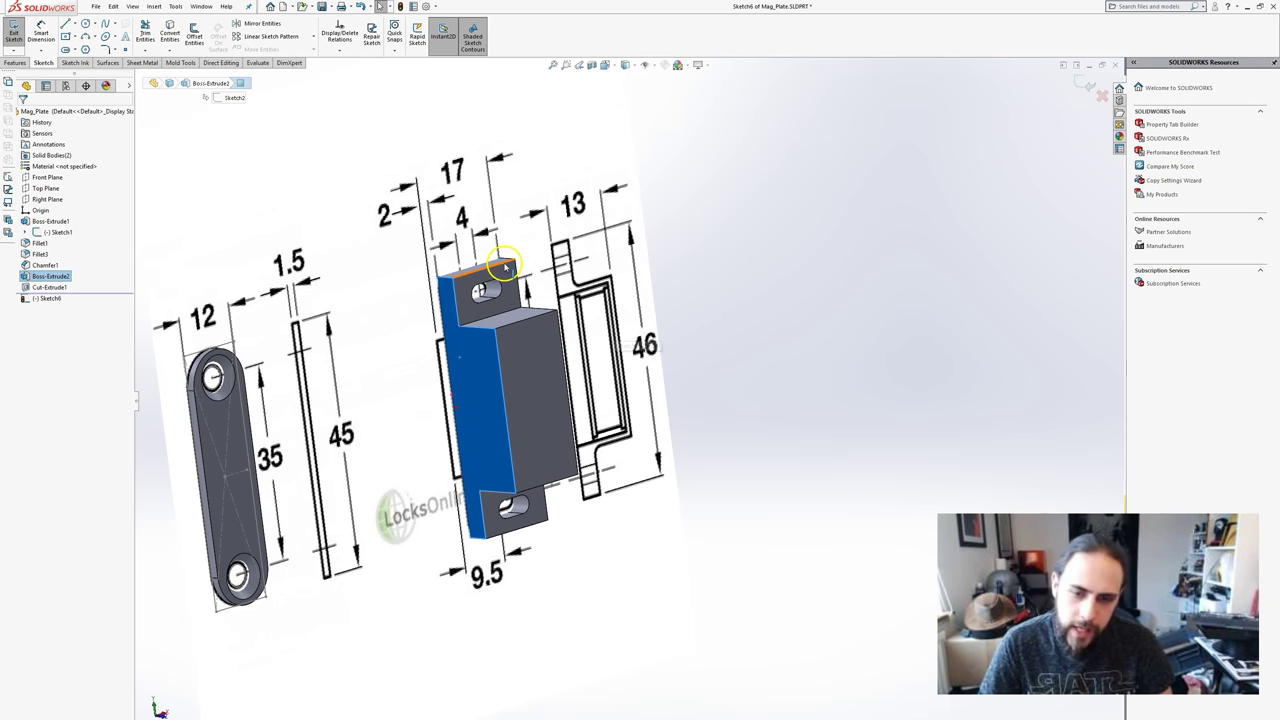
{"action": "left_click", "coordinate": [65, 37]}
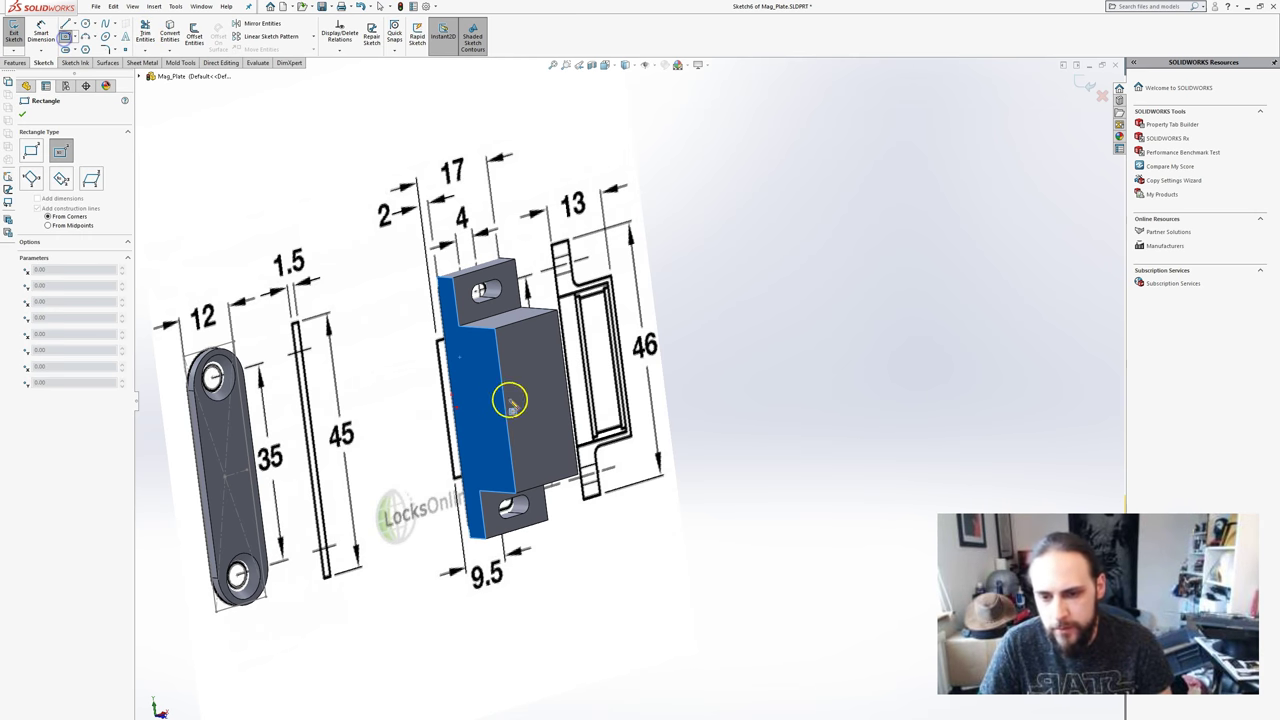
{"action": "middle_click_drag", "start_coordinate": [509, 394], "coordinate": [467, 413]}
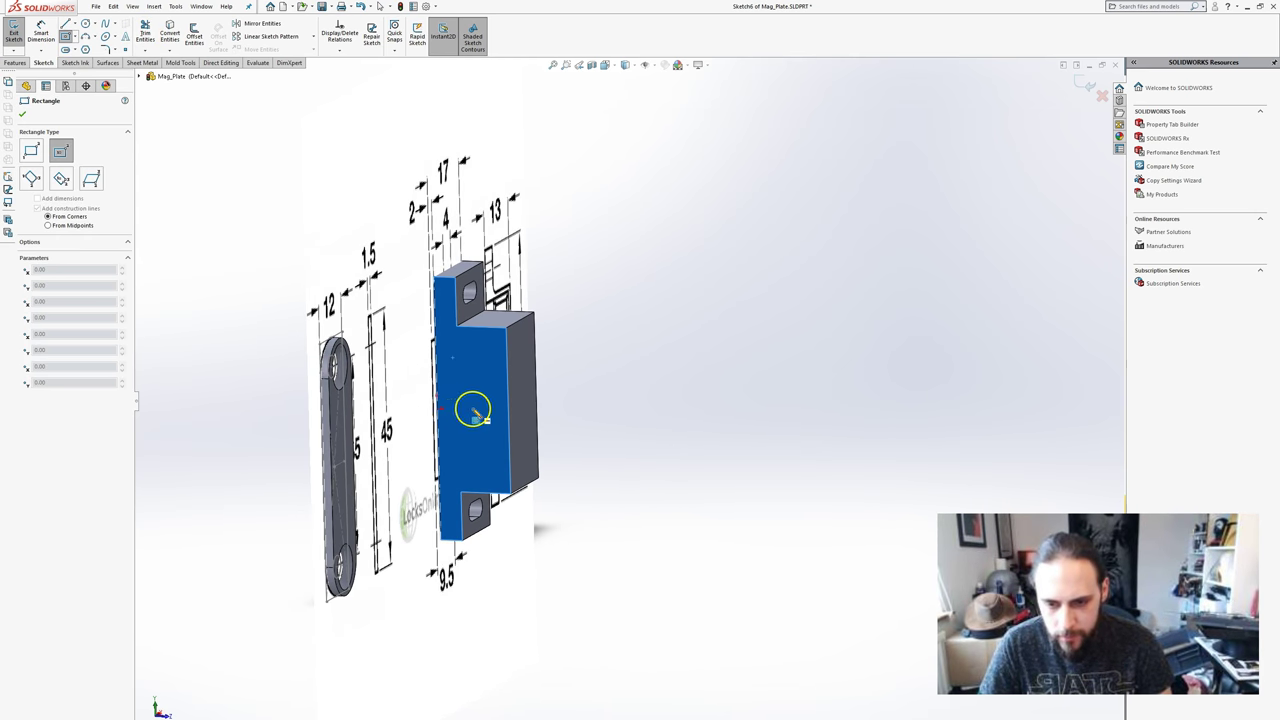
{"action": "scroll", "coordinate": [462, 410], "scroll_direction": "down", "scroll_amount": 5}
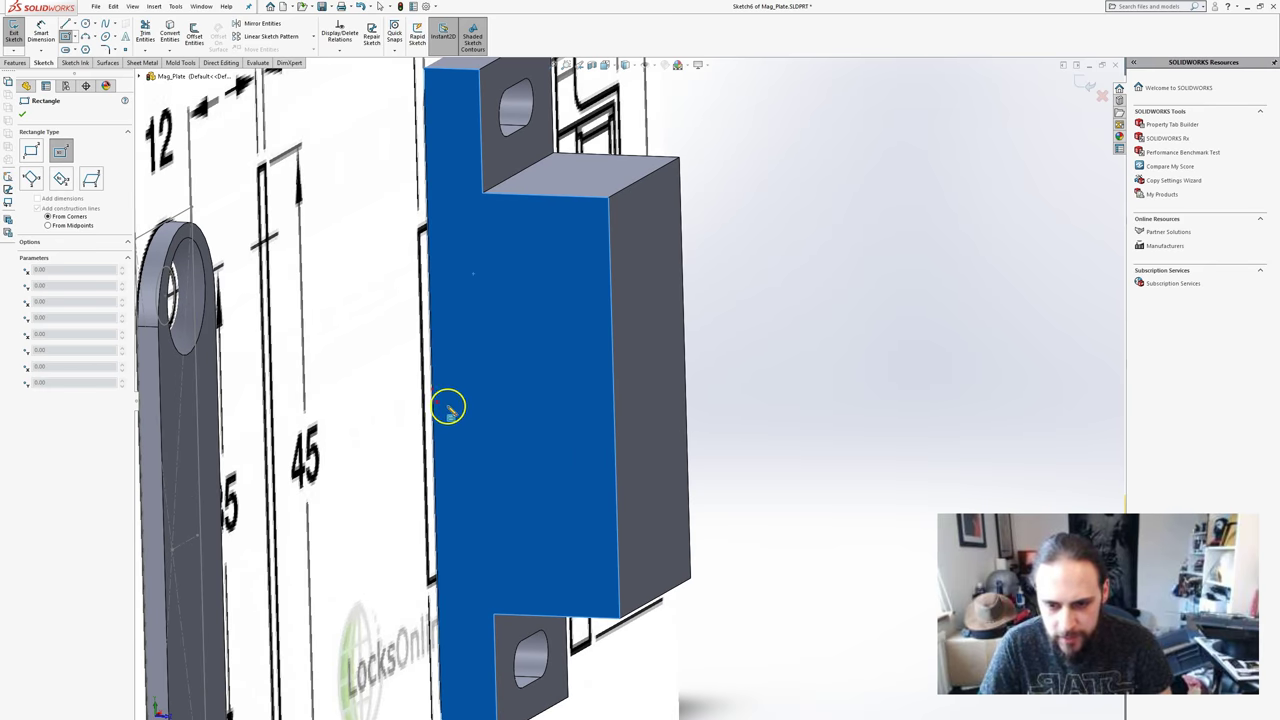
{"action": "left_click", "coordinate": [565, 407]}
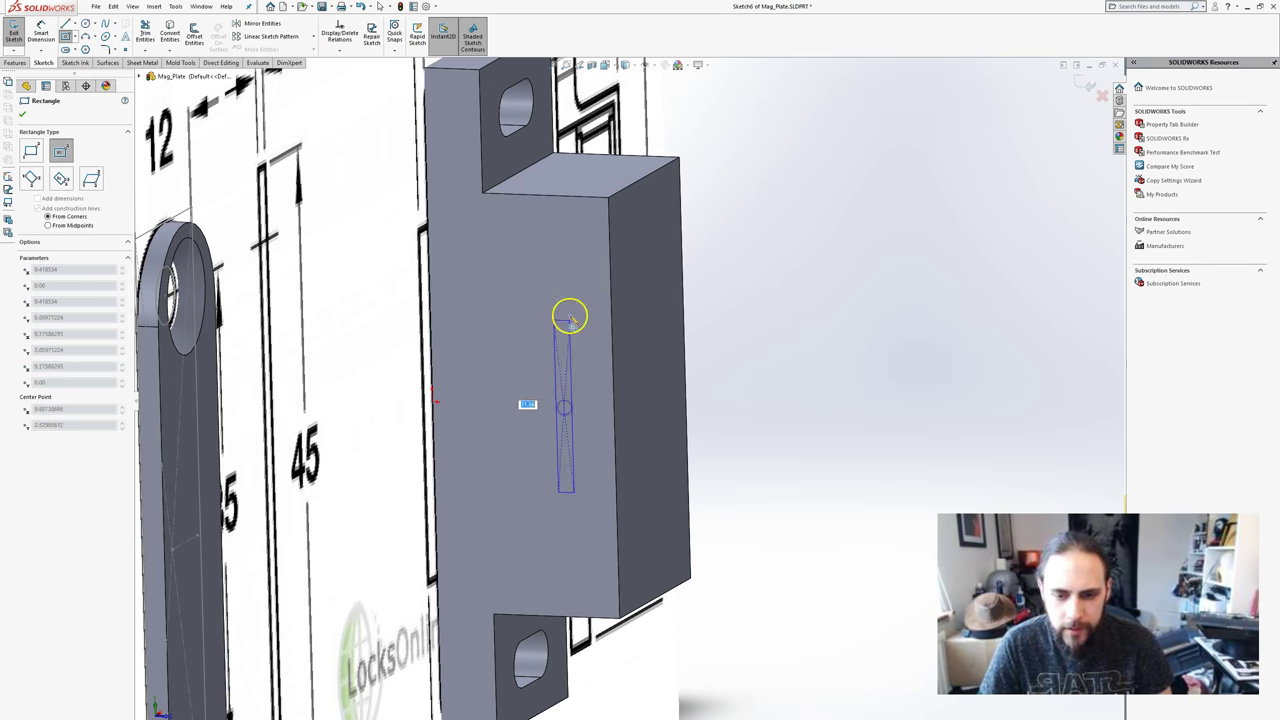
{"action": "left_click", "coordinate": [600, 210]}
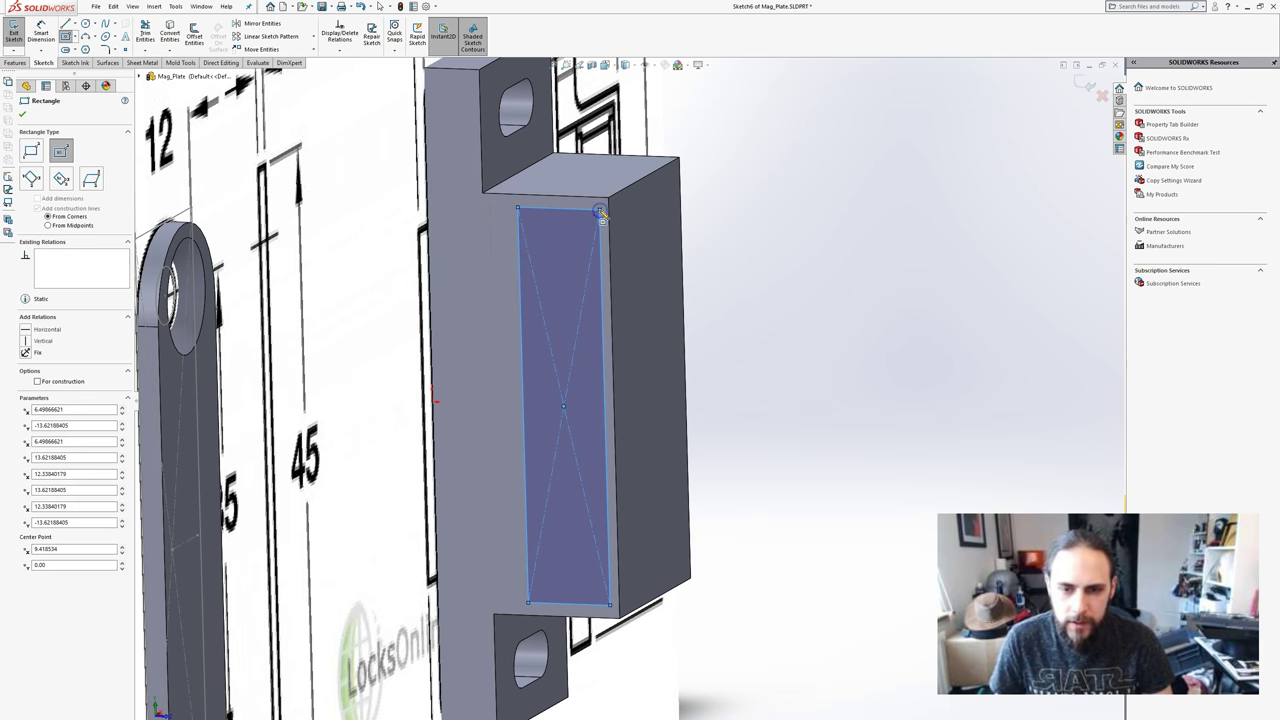
- Make the rectangle's left line collinear with the block's left model edge
{"action": "key", "text": "Escape"}
{"action": "scroll", "coordinate": [657, 249], "scroll_direction": "up", "scroll_amount": 3}
{"action": "scroll", "coordinate": [657, 249], "scroll_direction": "down", "scroll_amount": 3}
{"action": "middle_click_drag", "start_coordinate": [657, 249], "coordinate": [572, 251]}
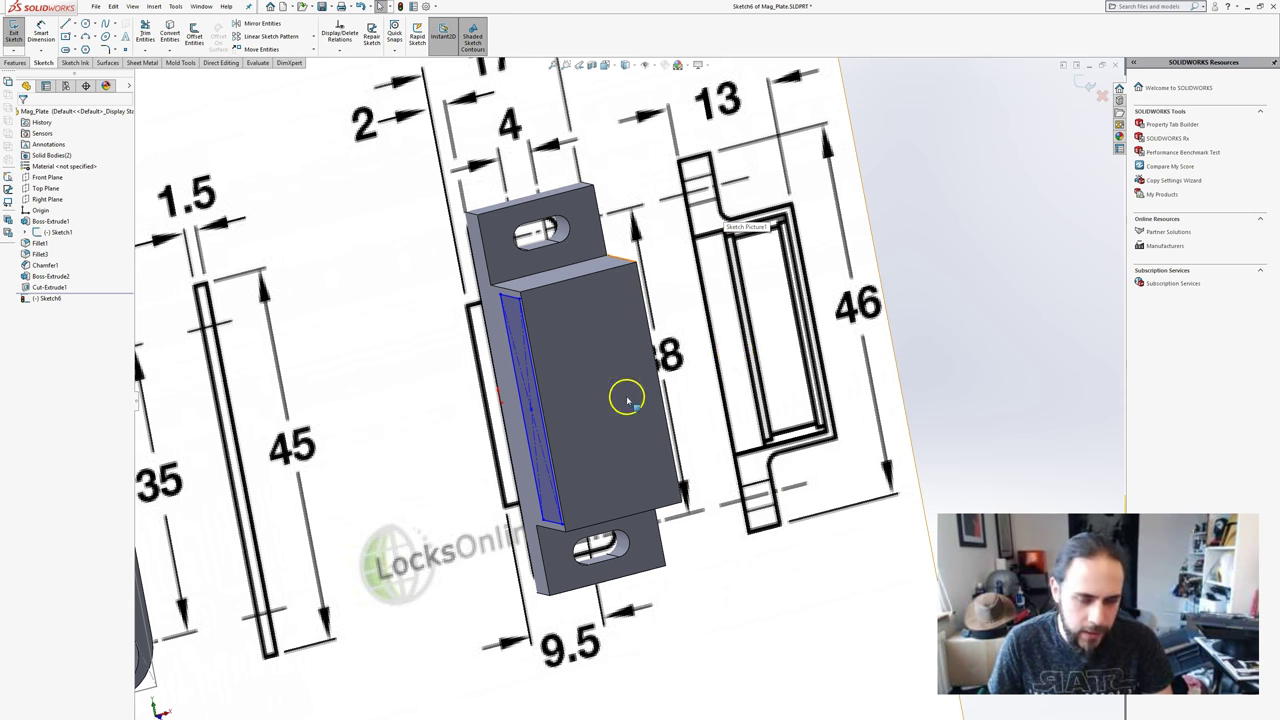
{"action": "scroll", "coordinate": [537, 323], "scroll_direction": "up", "scroll_amount": 3}
{"action": "scroll", "coordinate": [537, 323], "scroll_direction": "down", "scroll_amount": 3}
{"action": "mouse_move", "coordinate": [537, 323]}
{"action": "middle_mouse_down"}
{"action": "mouse_move", "coordinate": [591, 337]}
{"action": "mouse_move", "coordinate": [540, 330]}
{"action": "middle_mouse_up"}
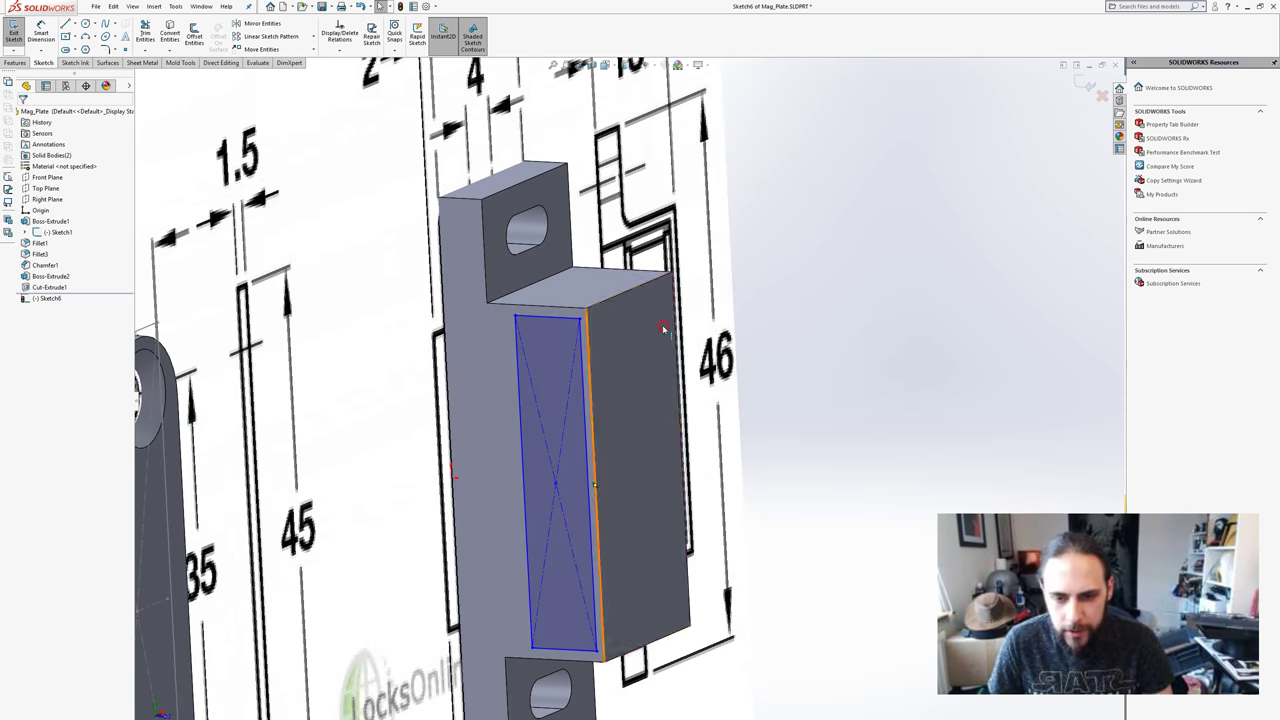
{"action": "left_click", "coordinate": [515, 352]}
{"action": "left_click", "coordinate": [486, 272]}
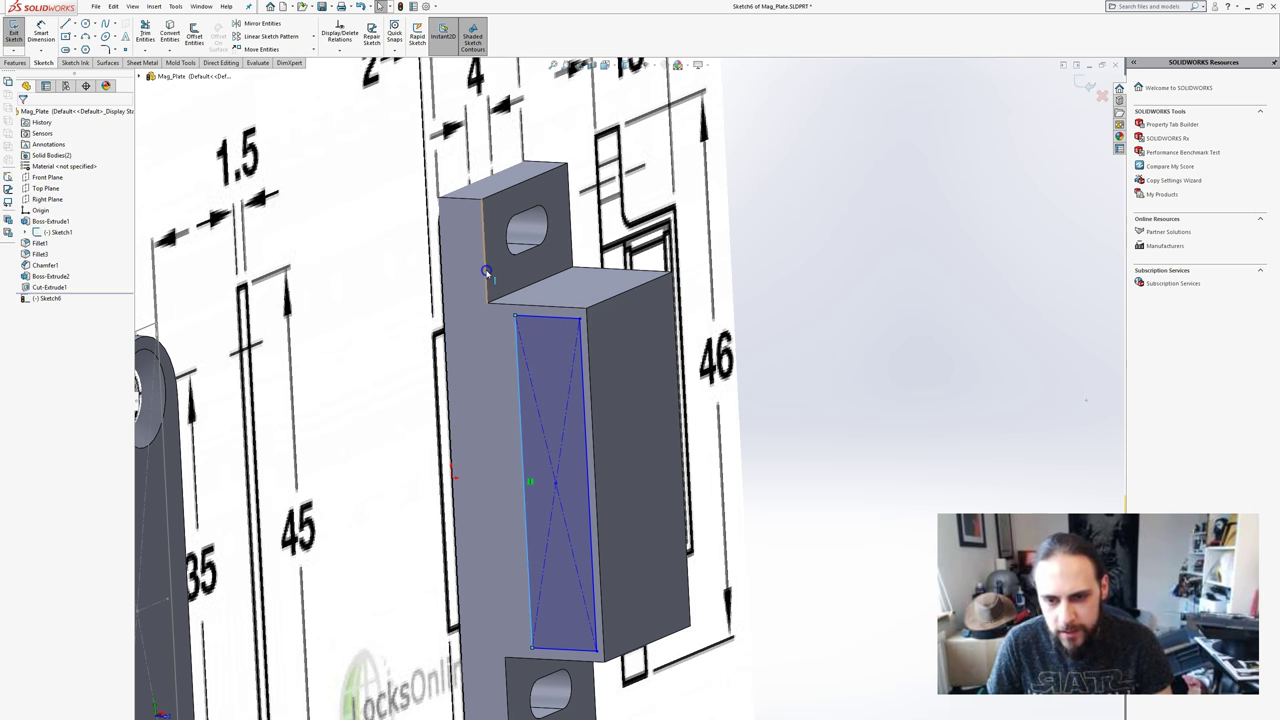
{"action": "left_click", "coordinate": [486, 272], "text": "ctrl"}
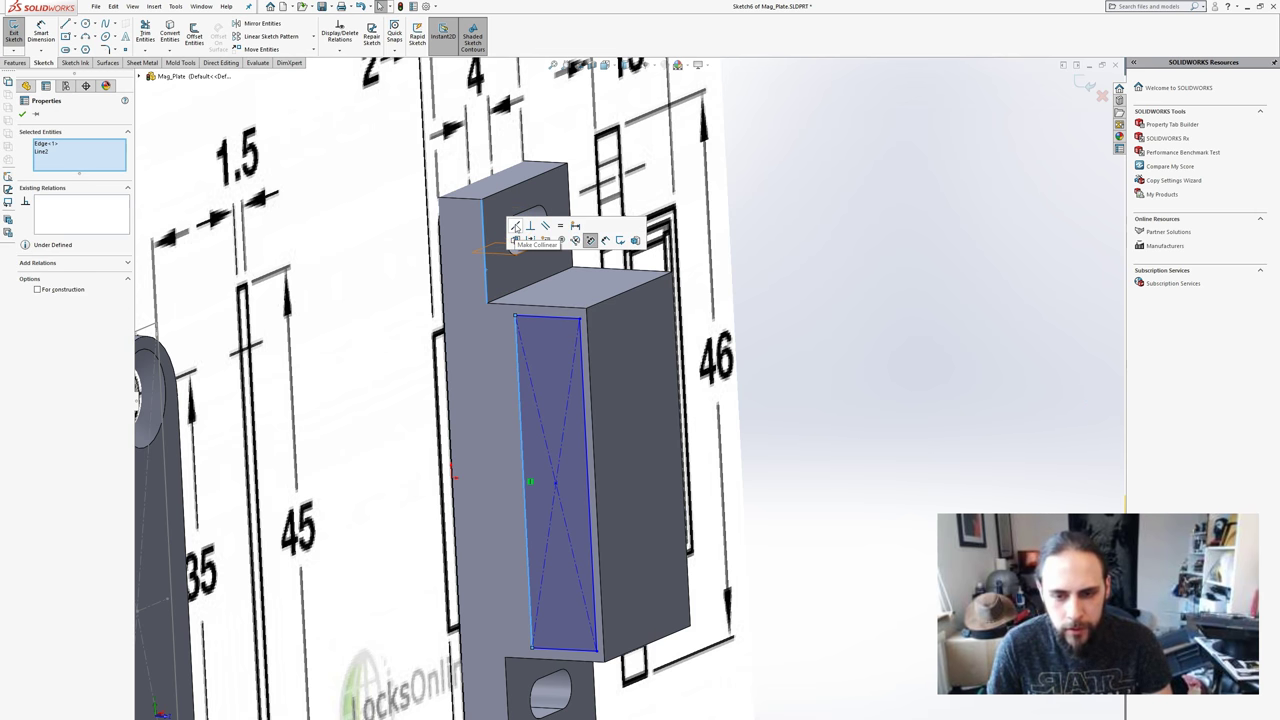
{"action": "left_click", "coordinate": [515, 228]}
{"action": "key", "text": "Escape"}
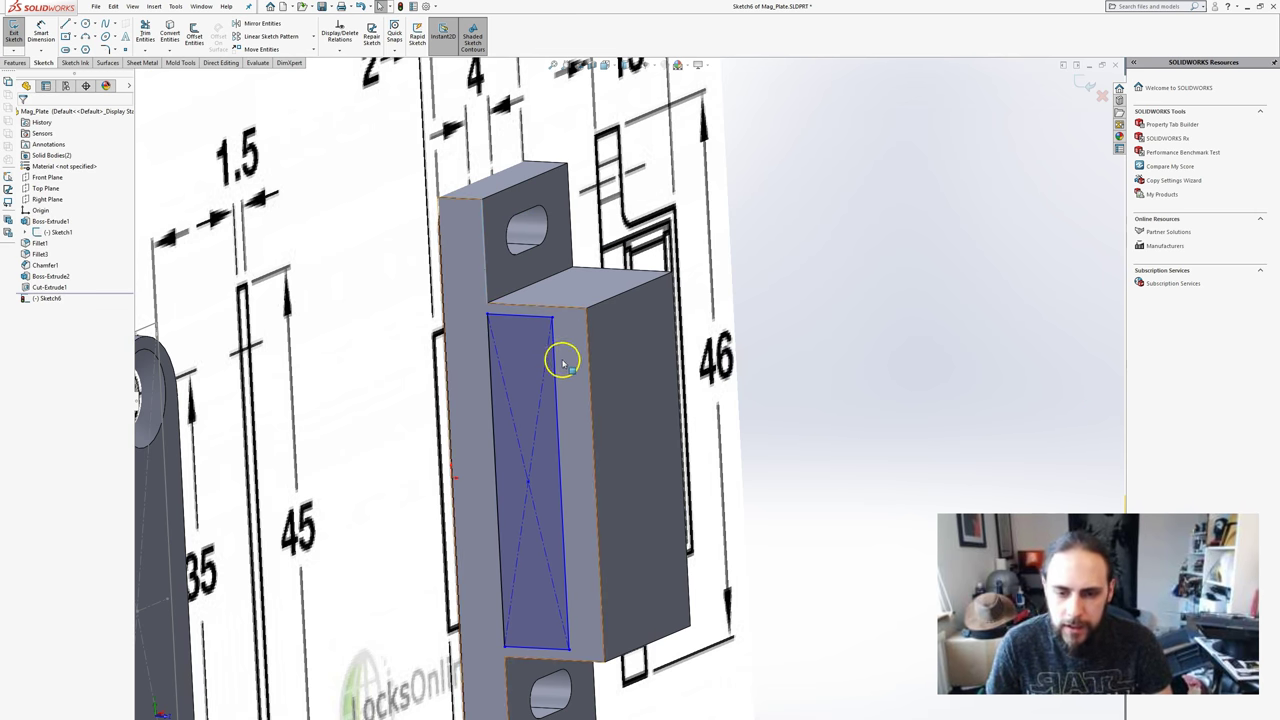
- Dimension the rectangle 1.50 mm in from the block's right edge and 1 mm below its top
{"action": "left_click", "coordinate": [40, 32]}
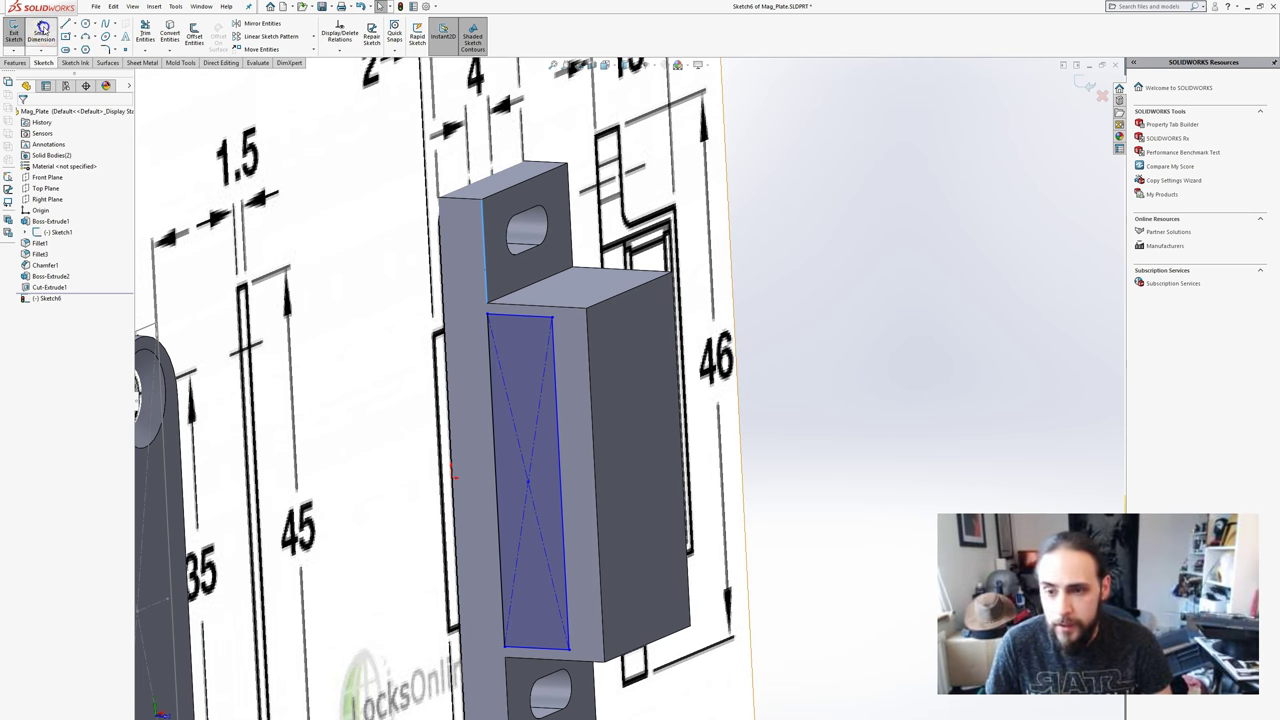
{"action": "left_click", "coordinate": [563, 382]}
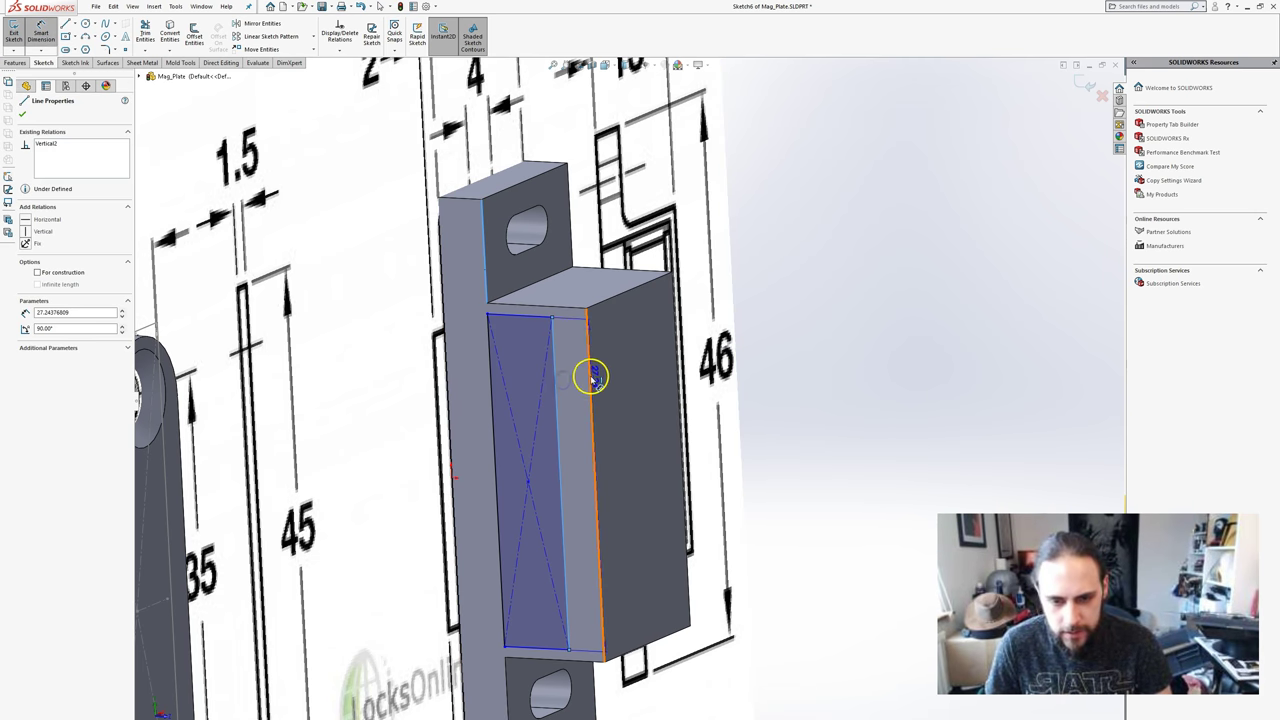
{"action": "left_click", "coordinate": [588, 368]}
{"action": "left_click", "coordinate": [575, 292]}
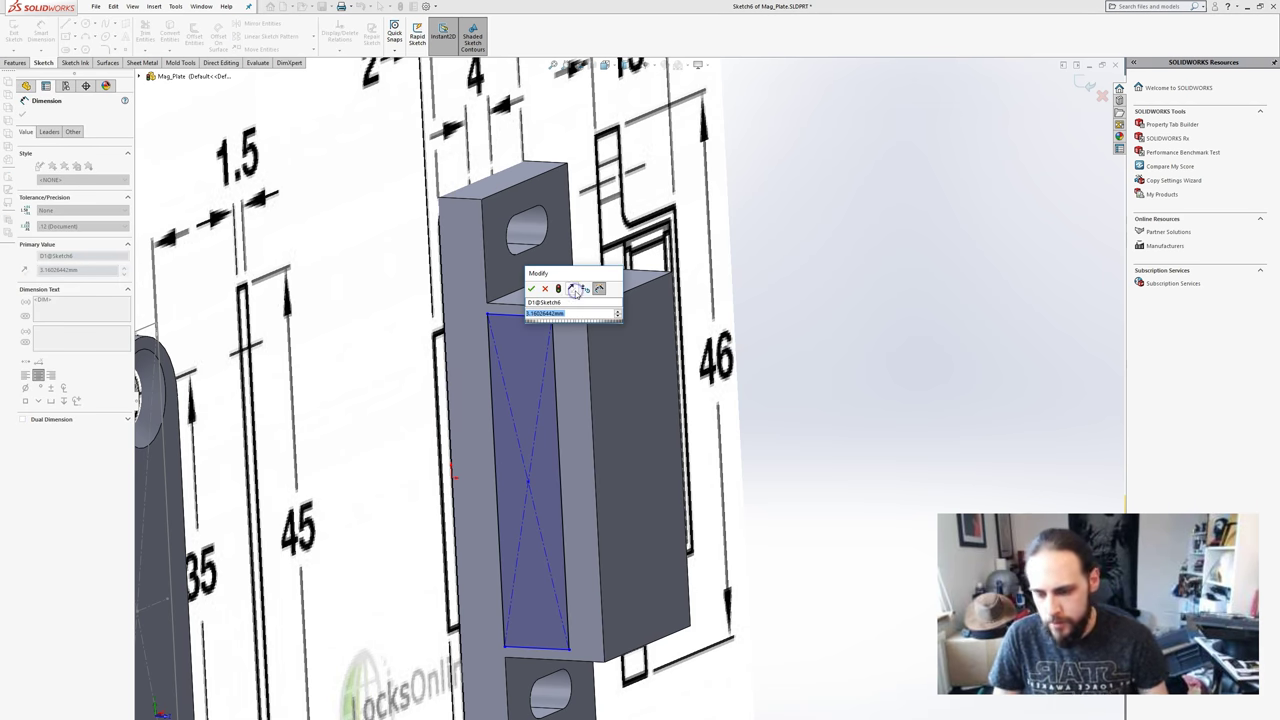
{"action": "left_click", "coordinate": [576, 293]}
{"action": "left_click", "coordinate": [575, 346]}
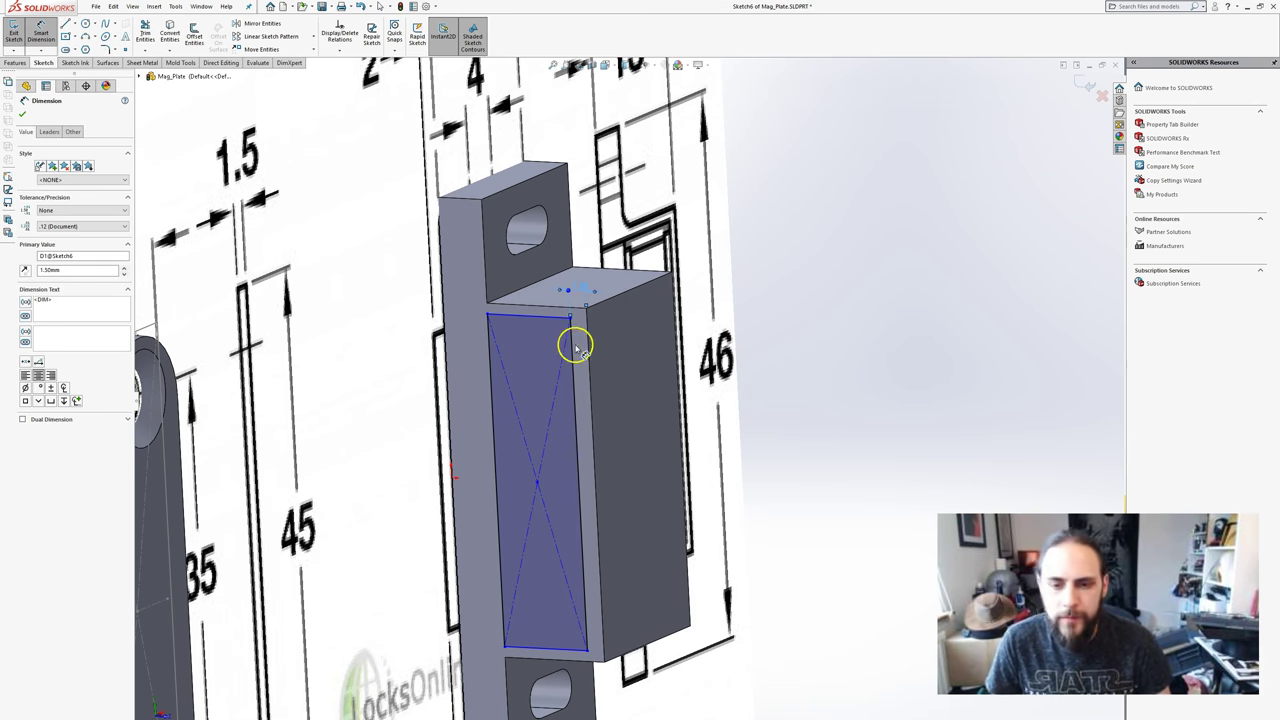
{"action": "left_click", "coordinate": [527, 316]}
{"action": "left_click", "coordinate": [545, 298]}
{"action": "left_click", "coordinate": [800, 270]}
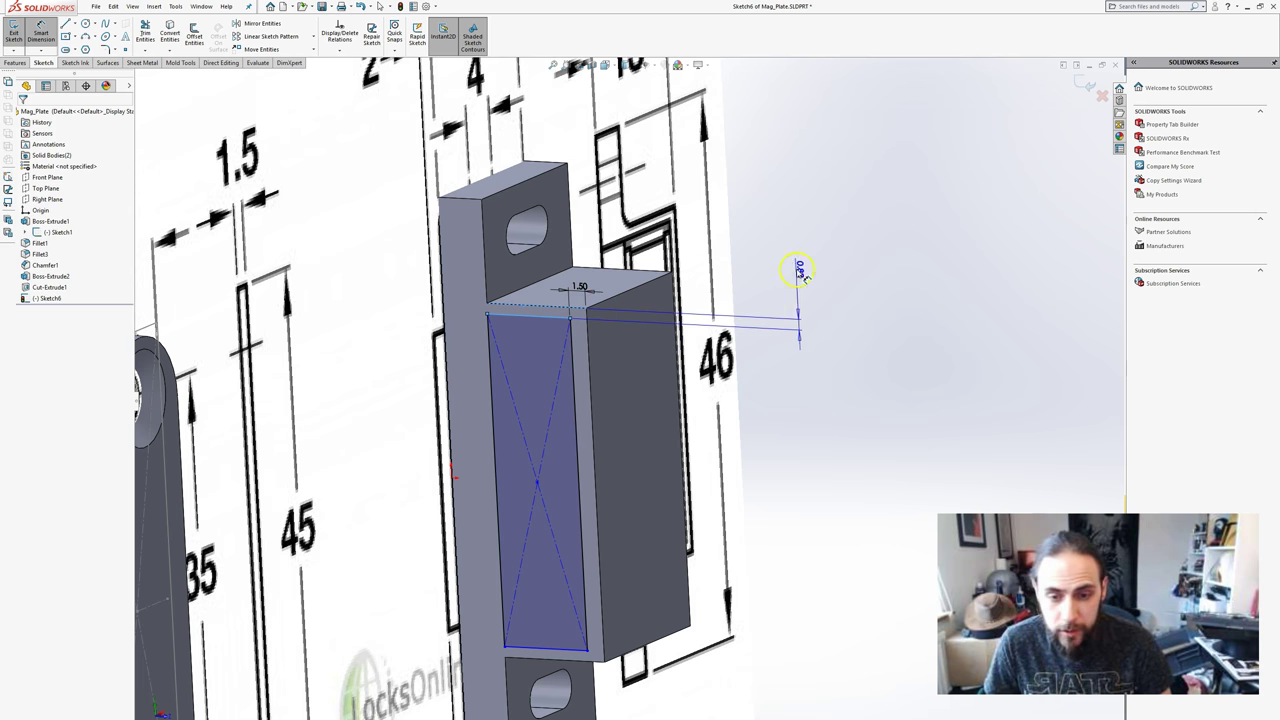
{"action": "type", "text": "1.00mm"}
{"action": "key", "text": "Return"}
- Dimension the 1 mm gap between the rectangle's bottom edge and the block's bottom edge
{"action": "left_click", "coordinate": [596, 446]}
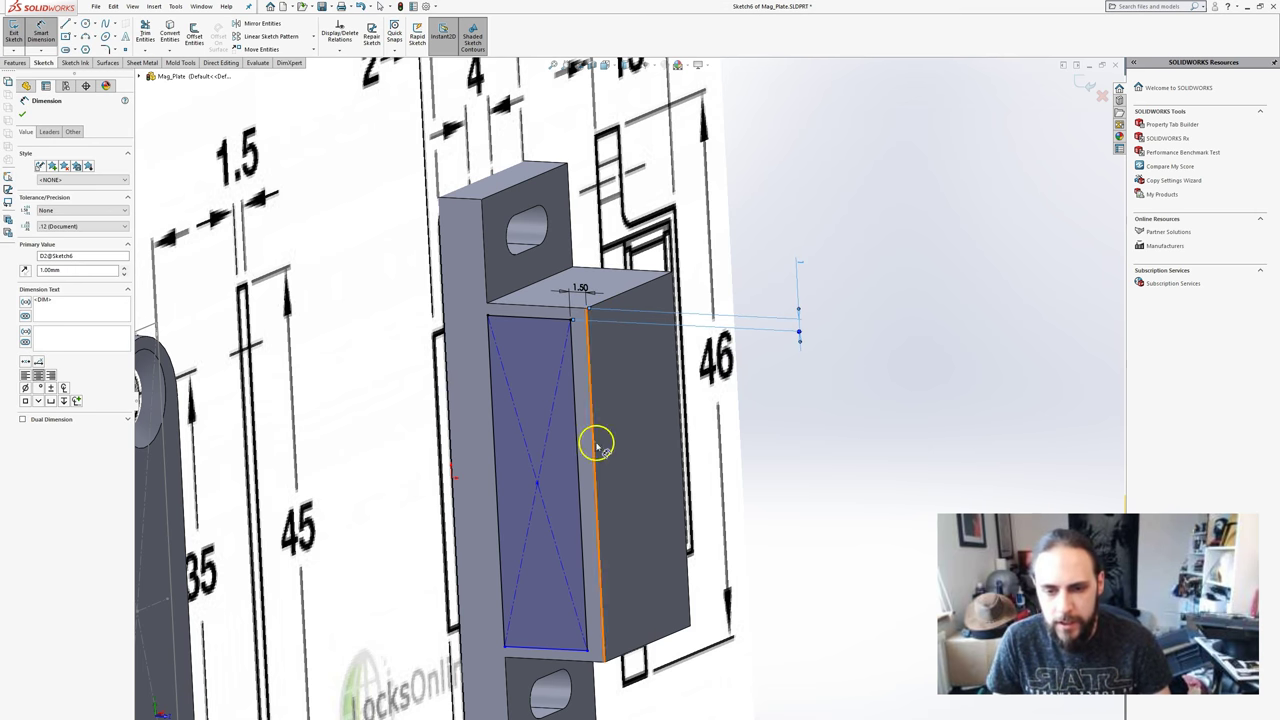
{"action": "left_click", "coordinate": [578, 651]}
{"action": "left_click", "coordinate": [595, 660]}
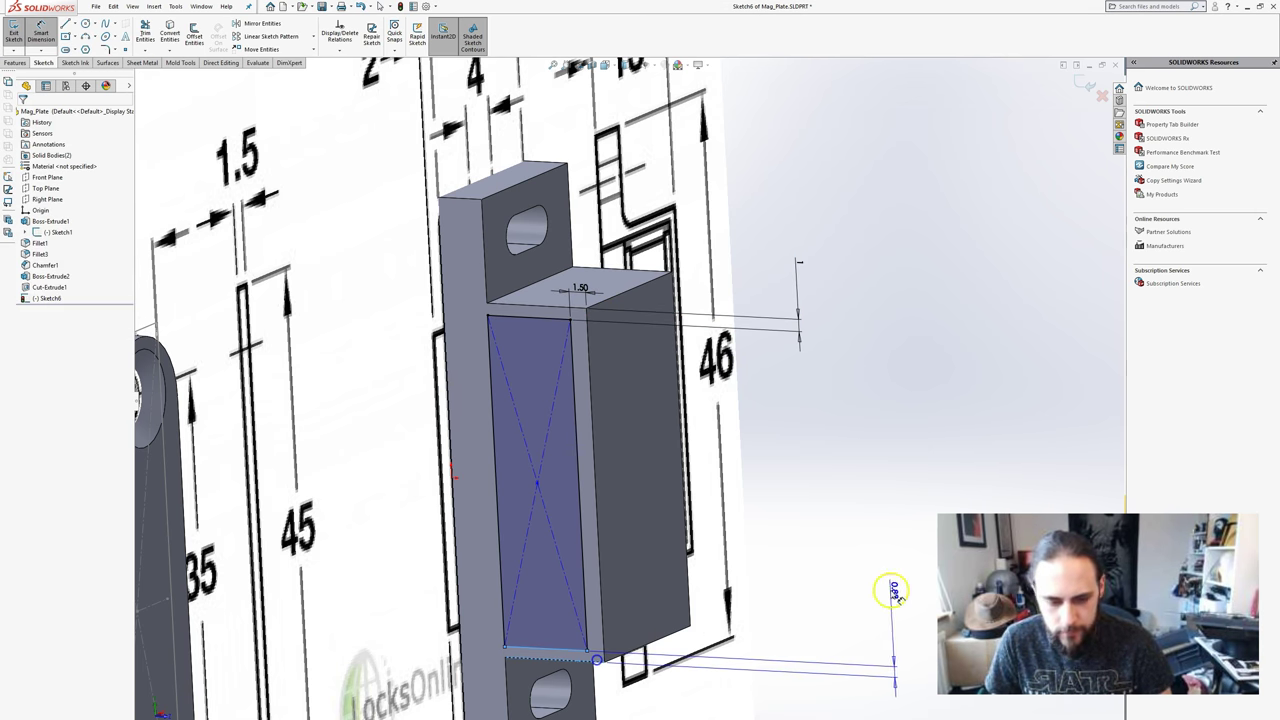
{"action": "left_click", "coordinate": [893, 592]}
{"action": "key", "text": "Escape"}
{"action": "key", "text": "Escape"}
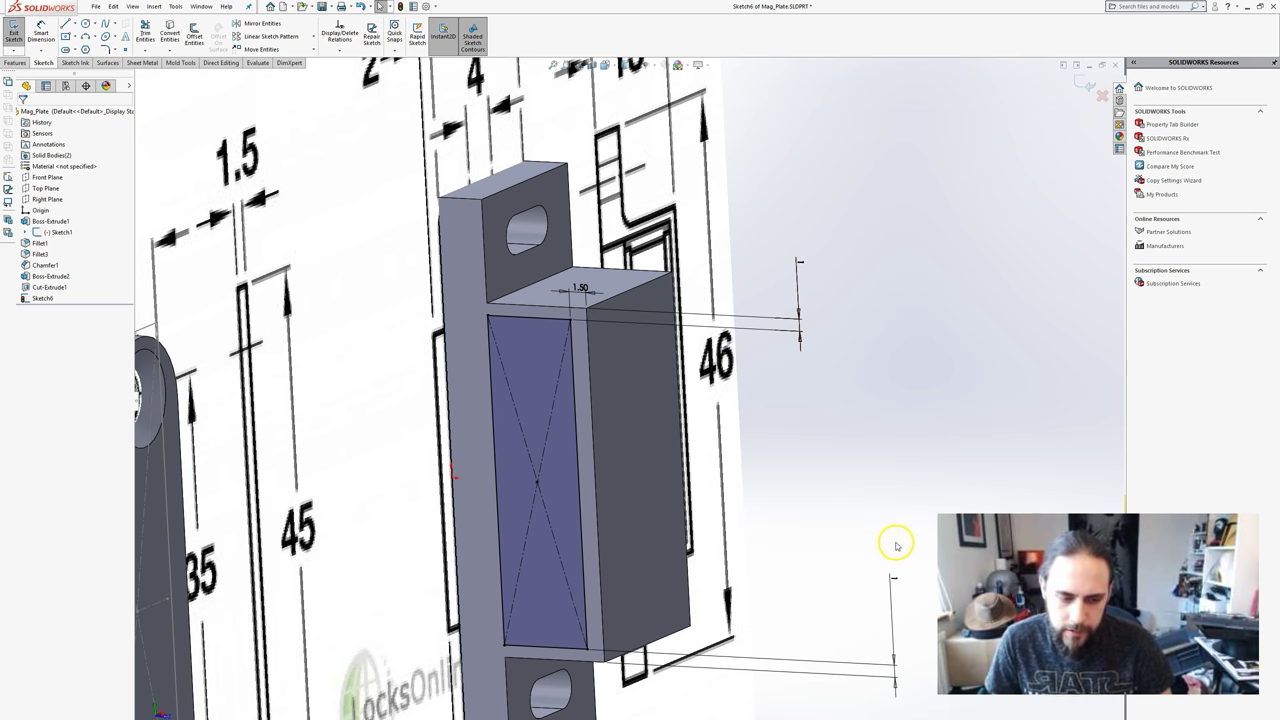
{"action": "left_click", "coordinate": [893, 594]}
{"action": "key", "text": "Delete"}
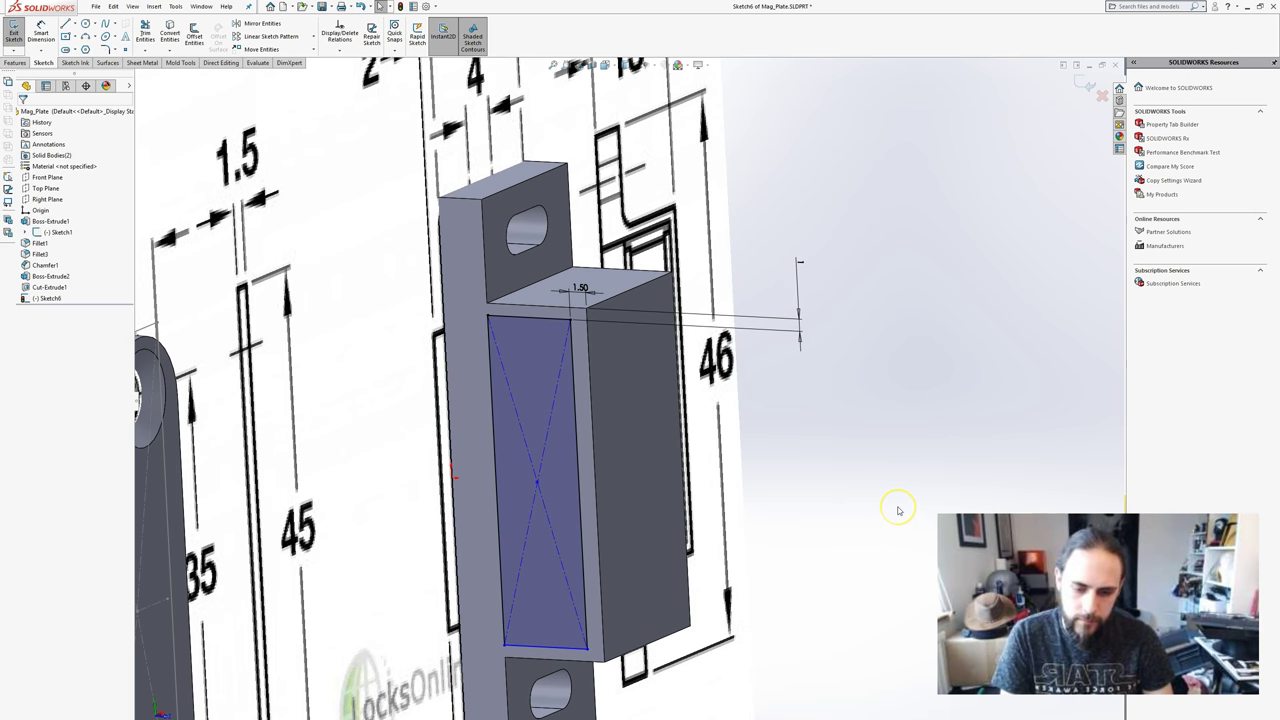
{"action": "left_click", "coordinate": [114, 7]}
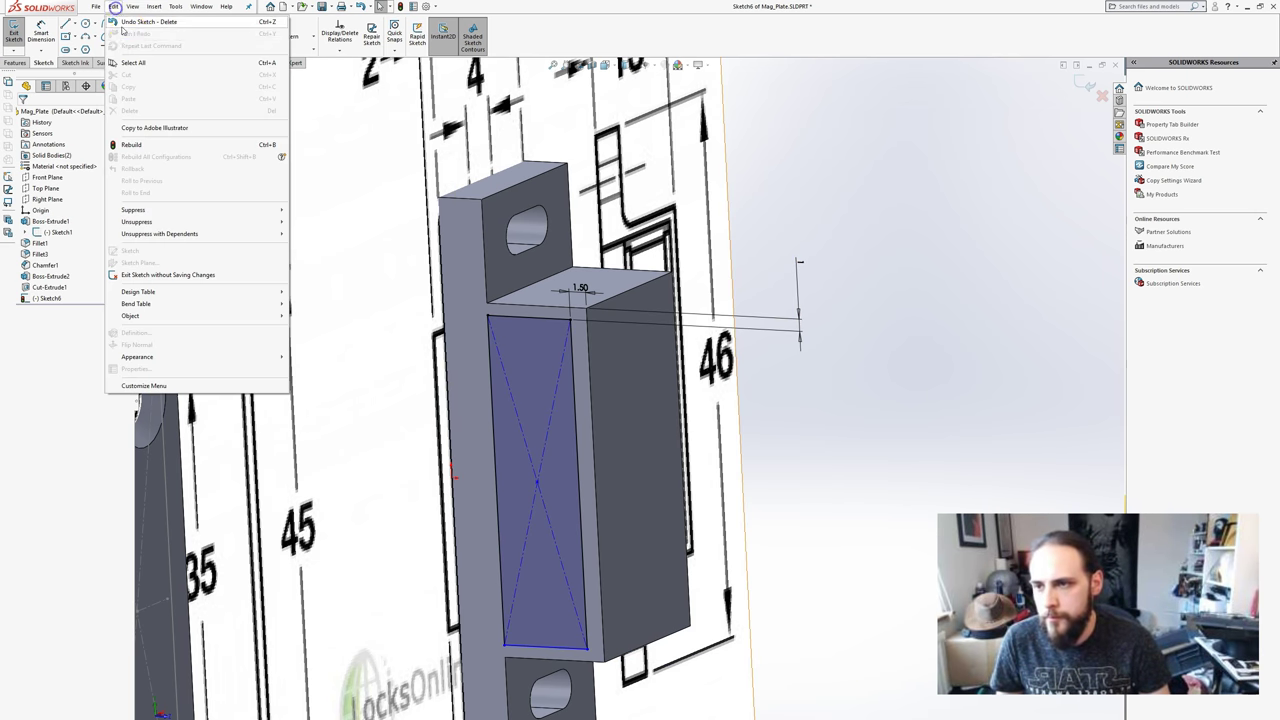
{"action": "left_click", "coordinate": [957, 309]}
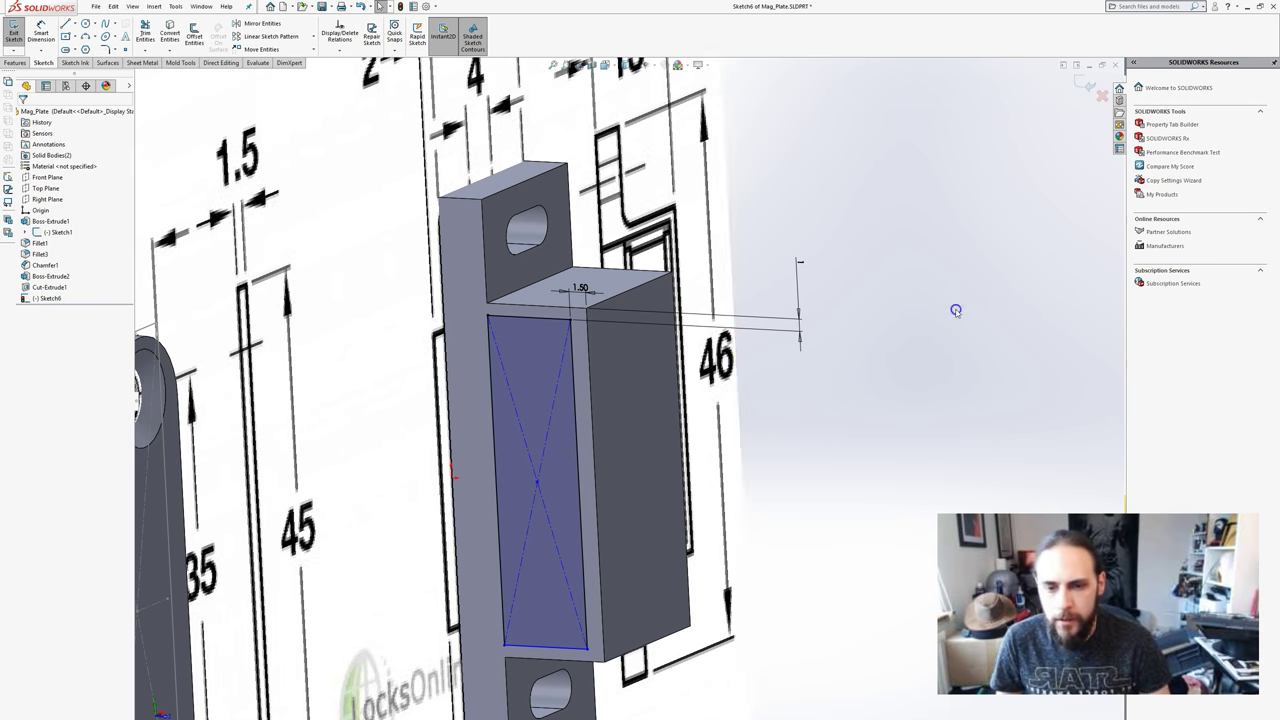
{"action": "left_click", "coordinate": [43, 33]}
{"action": "left_click", "coordinate": [563, 651]}
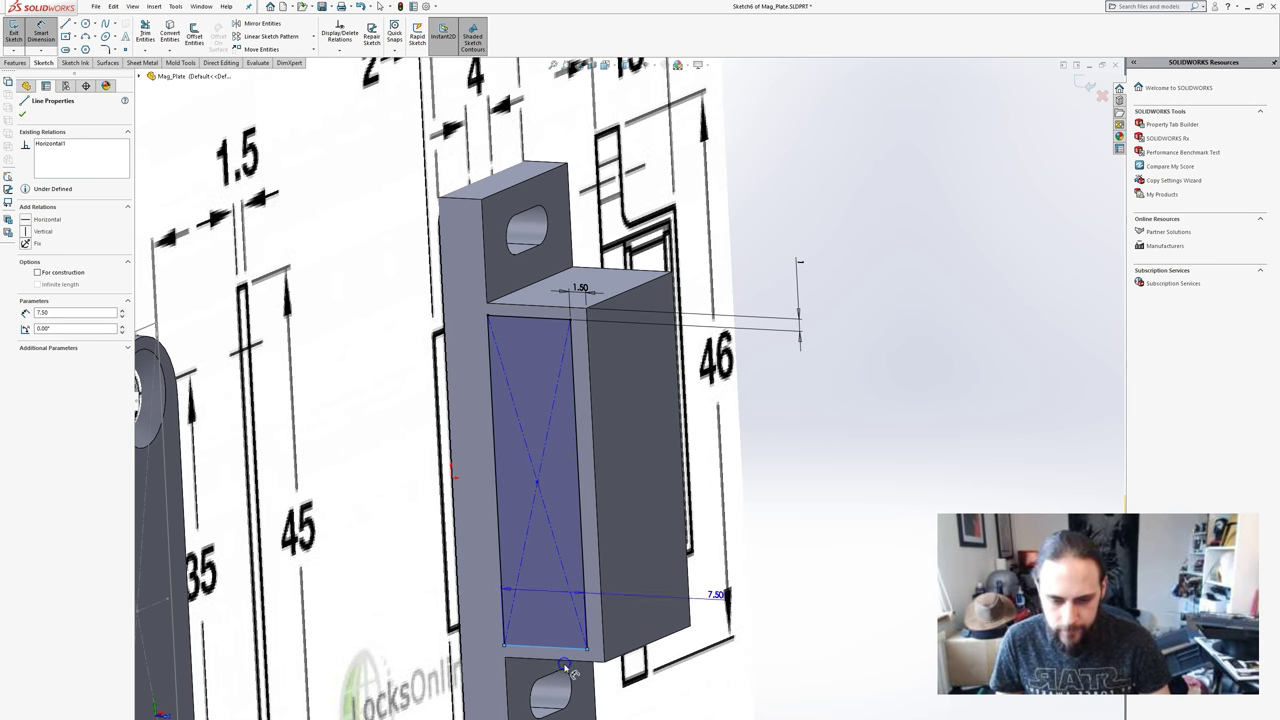
{"action": "left_click", "coordinate": [835, 553]}
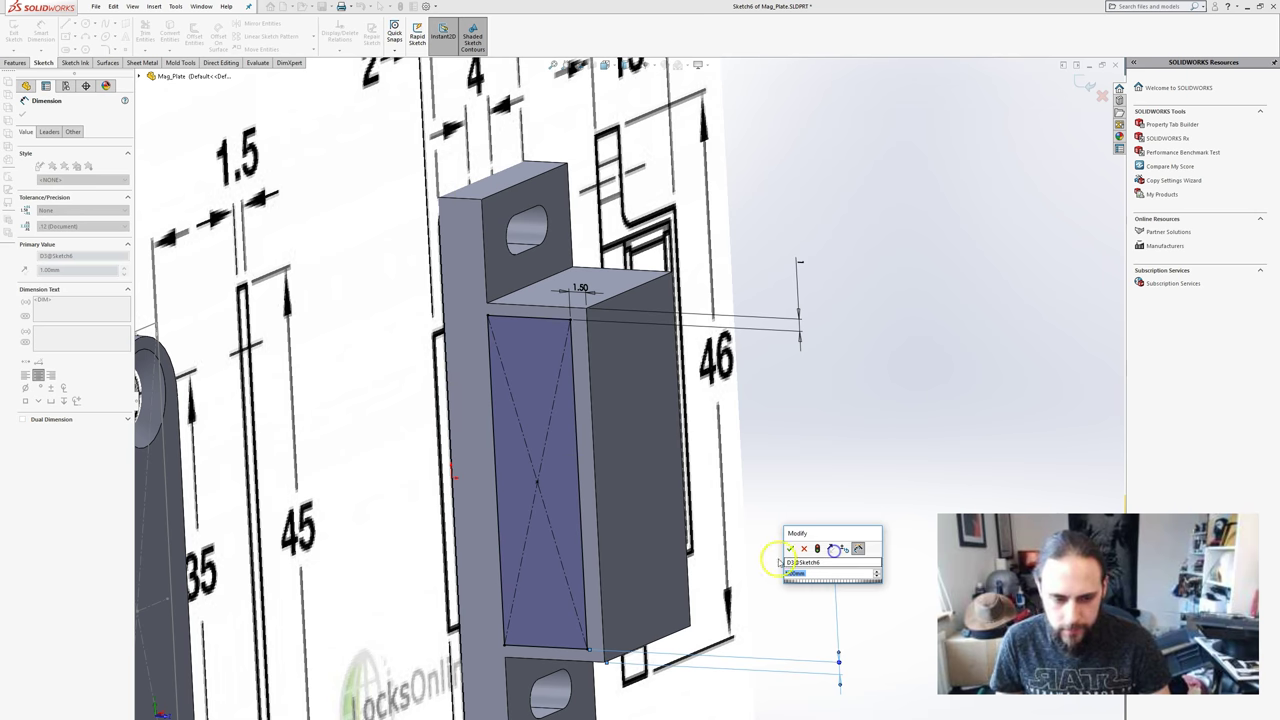
{"action": "left_click", "coordinate": [790, 549]}
{"action": "key", "text": "Escape"}
- Add a relation to the rectangle's top edge and clear the selection
{"action": "left_click", "coordinate": [560, 287]}
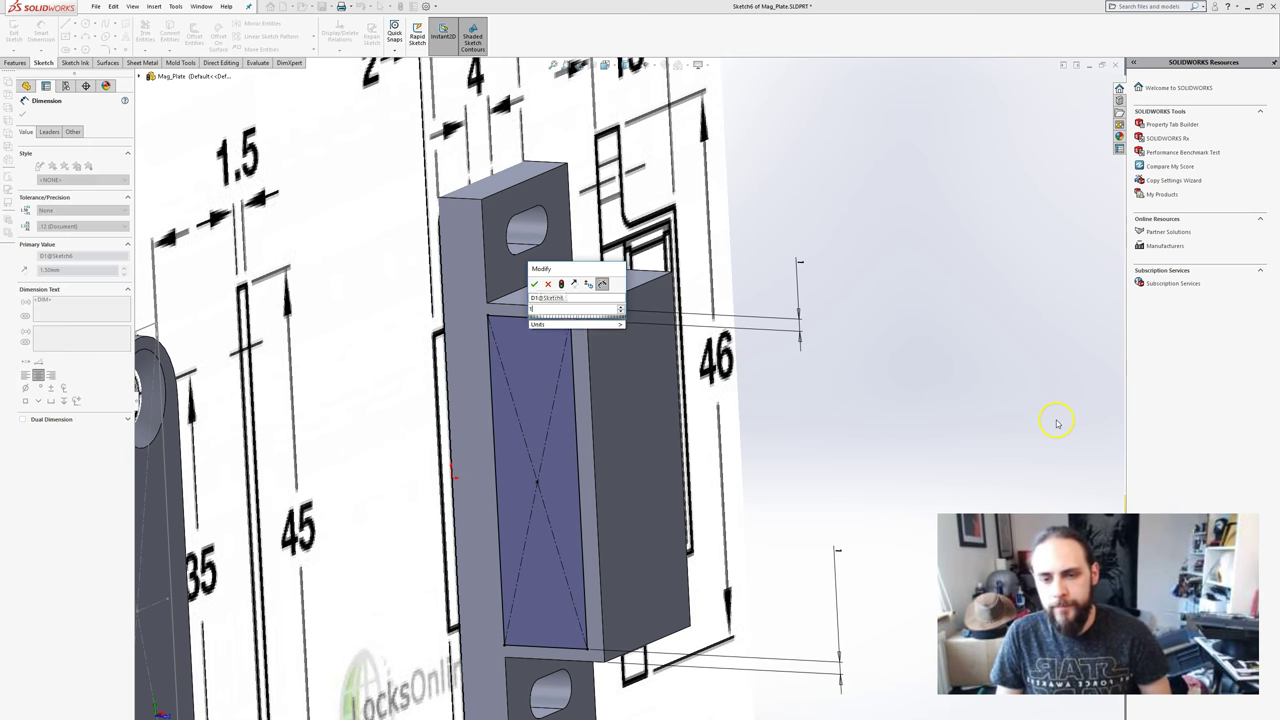
{"action": "key", "text": "h"}
{"action": "key", "text": "Escape"}
{"action": "scroll", "coordinate": [800, 408], "scroll_direction": "up", "scroll_amount": 3}
{"action": "scroll", "coordinate": [525, 400], "scroll_direction": "down", "scroll_amount": 3}
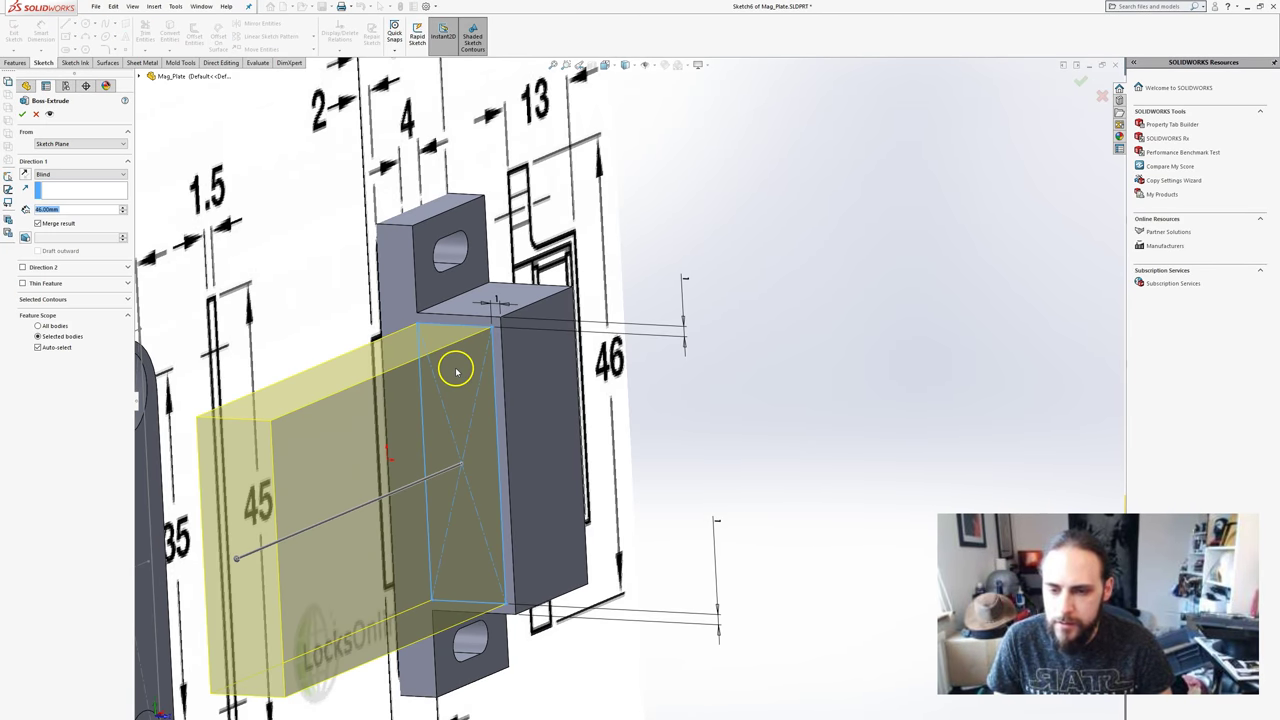
- Set the Boss-Extrude depth to 2 mm and accept it, creating Boss-Extrude3
{"action": "type", "text": "2"}
{"action": "key", "text": "Return"}
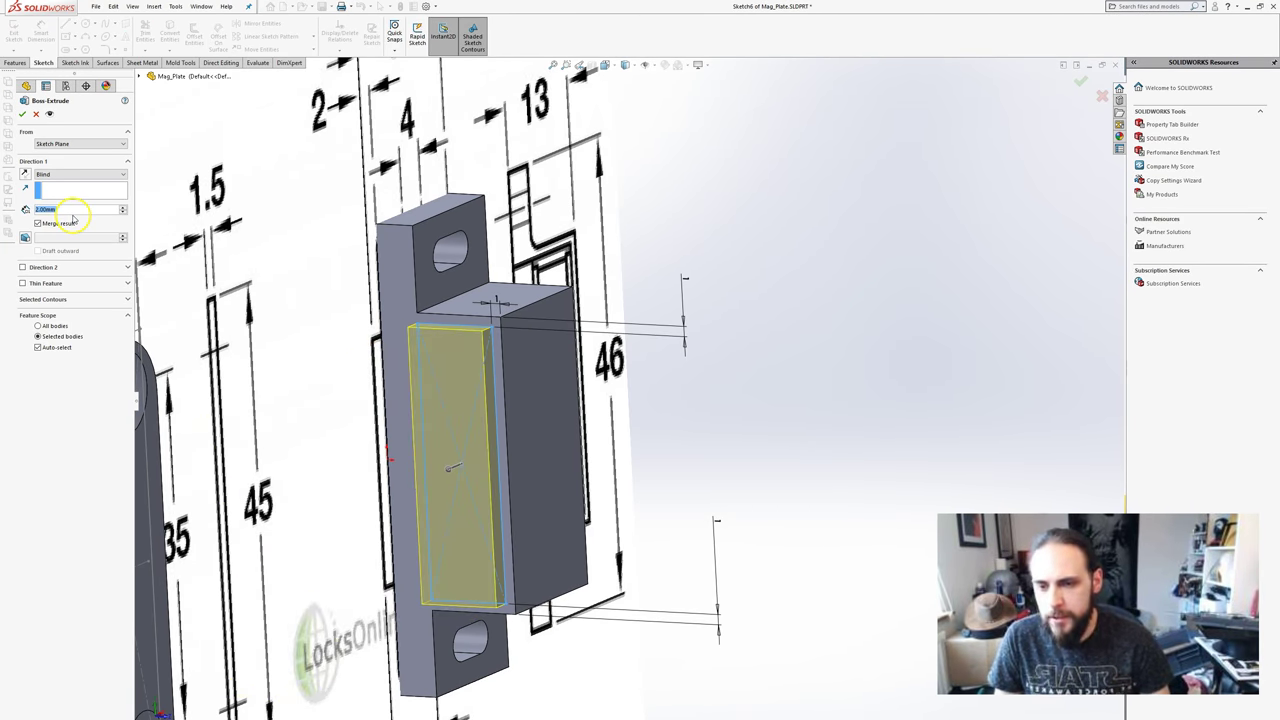
{"action": "left_click", "coordinate": [23, 116]}
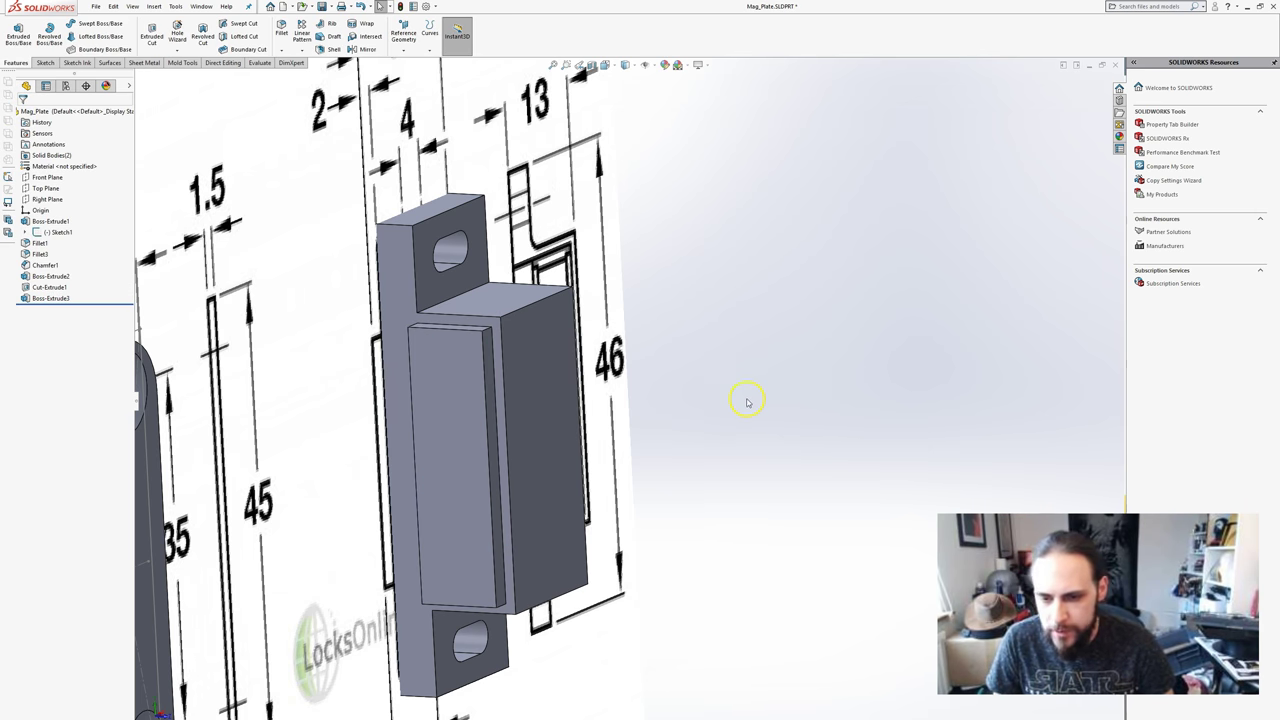
{"action": "scroll", "coordinate": [747, 402], "scroll_direction": "up", "scroll_amount": 3}
{"action": "scroll", "coordinate": [894, 363], "scroll_direction": "up", "scroll_amount": 3}
{"action": "mouse_move", "coordinate": [829, 389]}
{"action": "middle_mouse_down"}
{"action": "mouse_move", "coordinate": [803, 390]}
{"action": "mouse_move", "coordinate": [856, 395]}
{"action": "middle_mouse_up"}
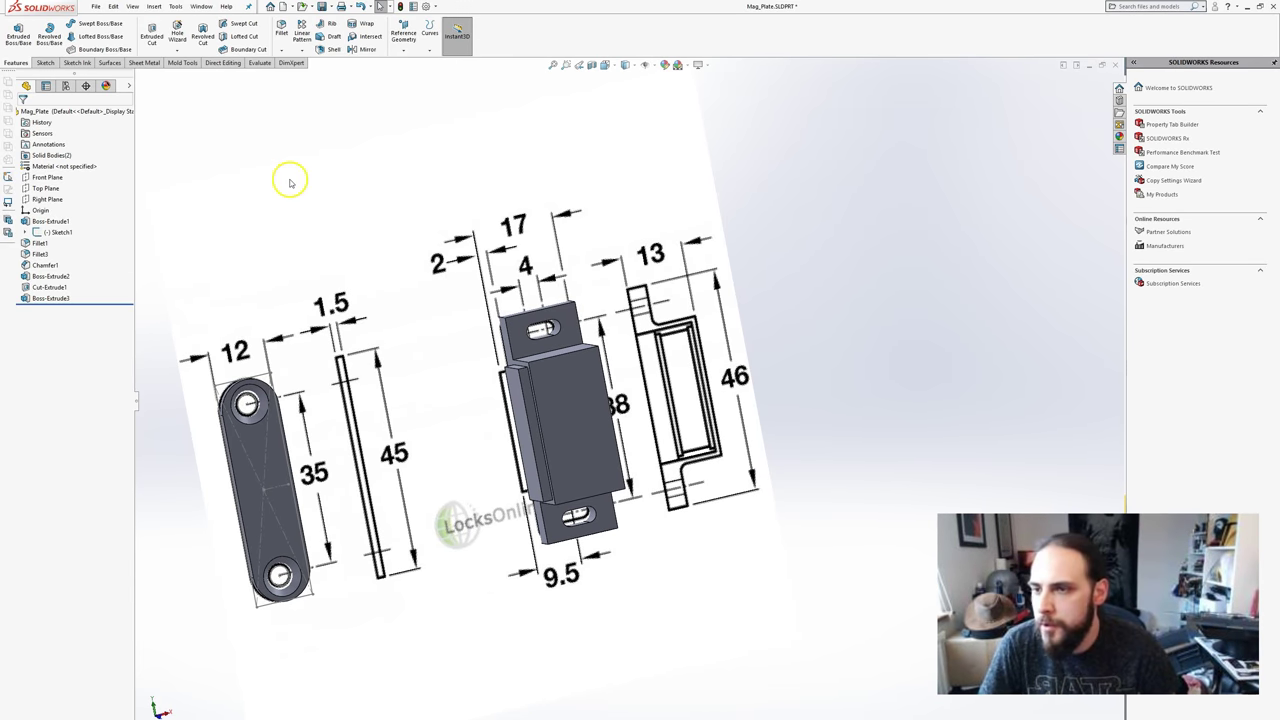
- Start a constant-size fillet on the middle part's top and bottom edges with a 1.5 mm radius
{"action": "left_click", "coordinate": [279, 27]}
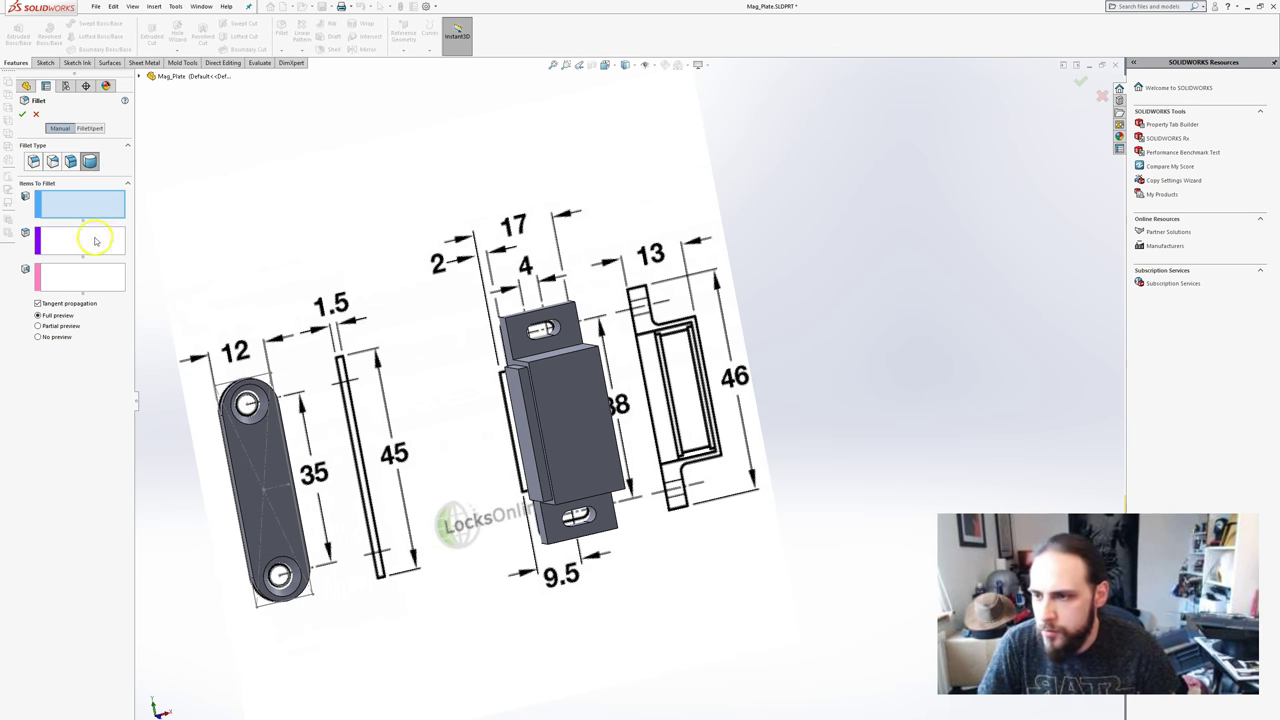
{"action": "left_click", "coordinate": [33, 162]}
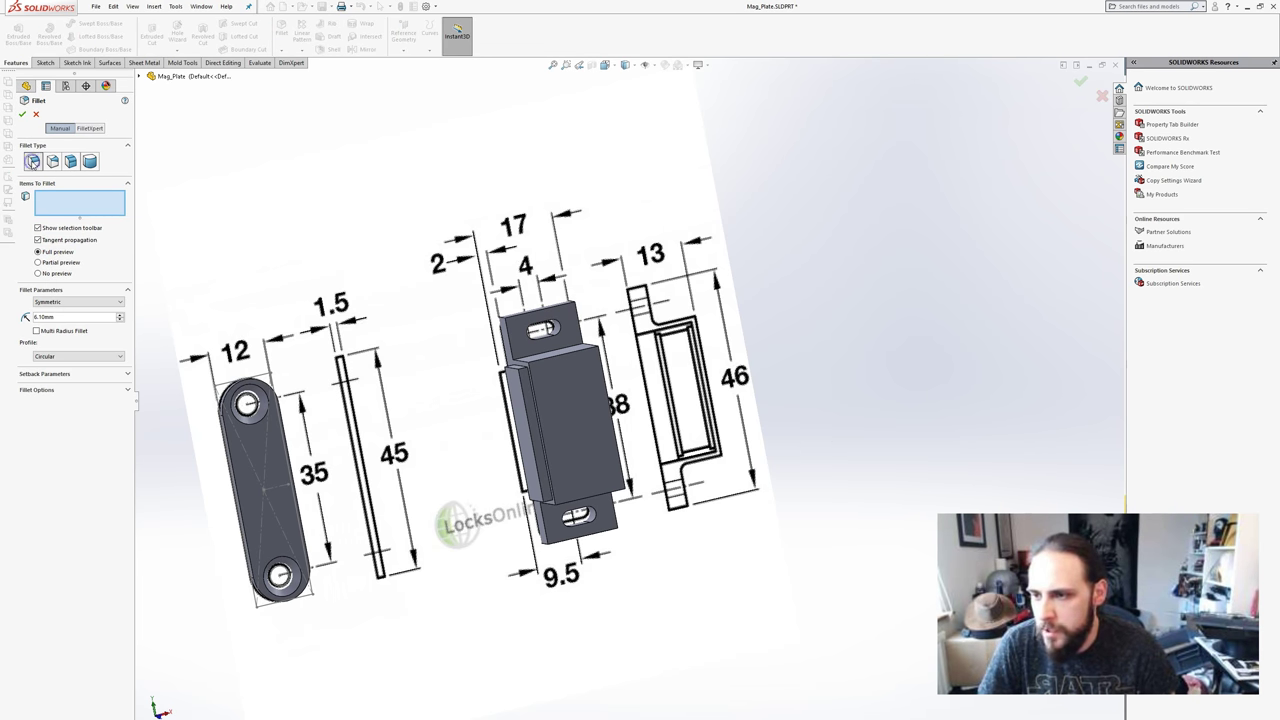
{"action": "left_click", "coordinate": [532, 357]}
{"action": "middle_click_drag", "start_coordinate": [560, 478], "coordinate": [565, 488]}
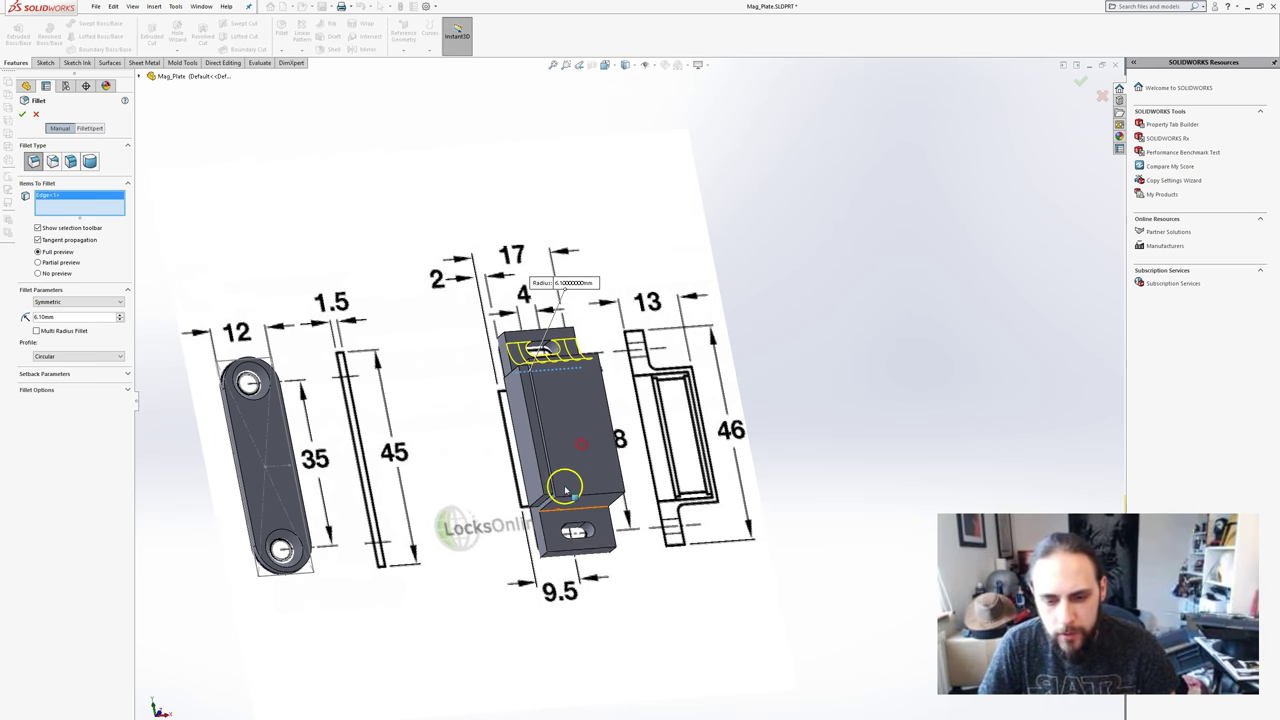
{"action": "left_click", "coordinate": [558, 512]}
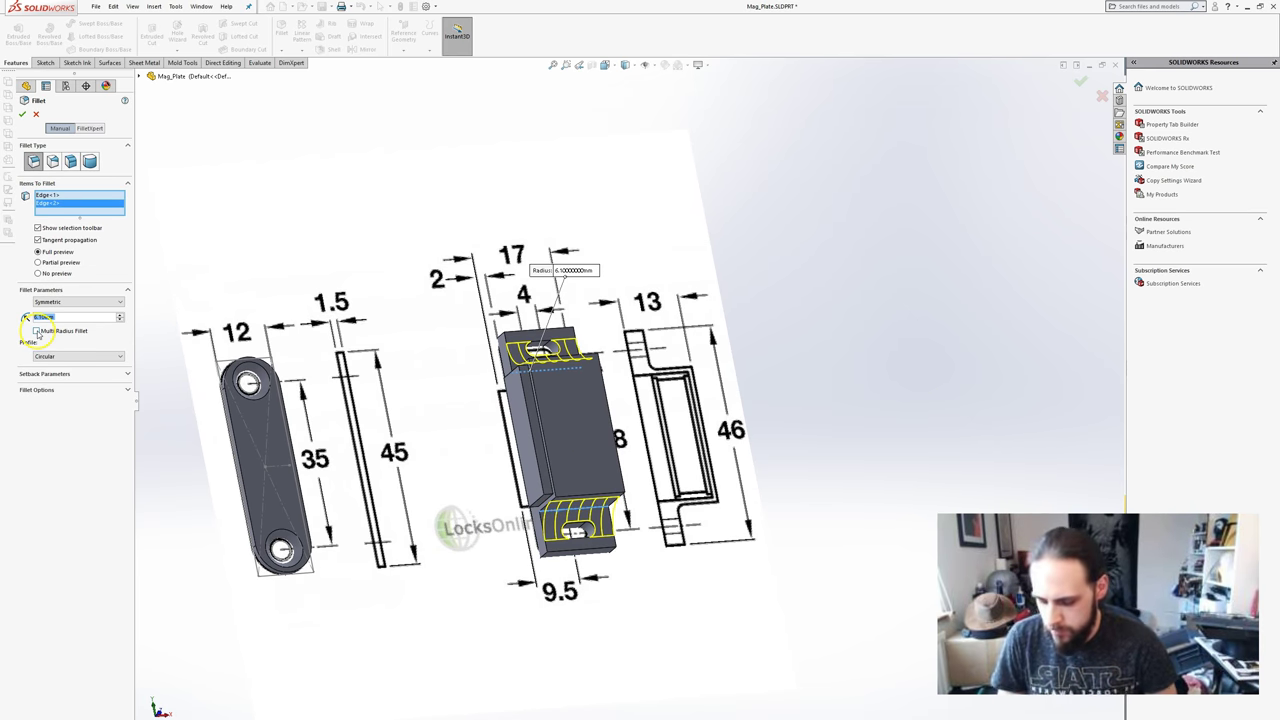
{"action": "type", "text": "2"}
{"action": "key", "text": "Return"}
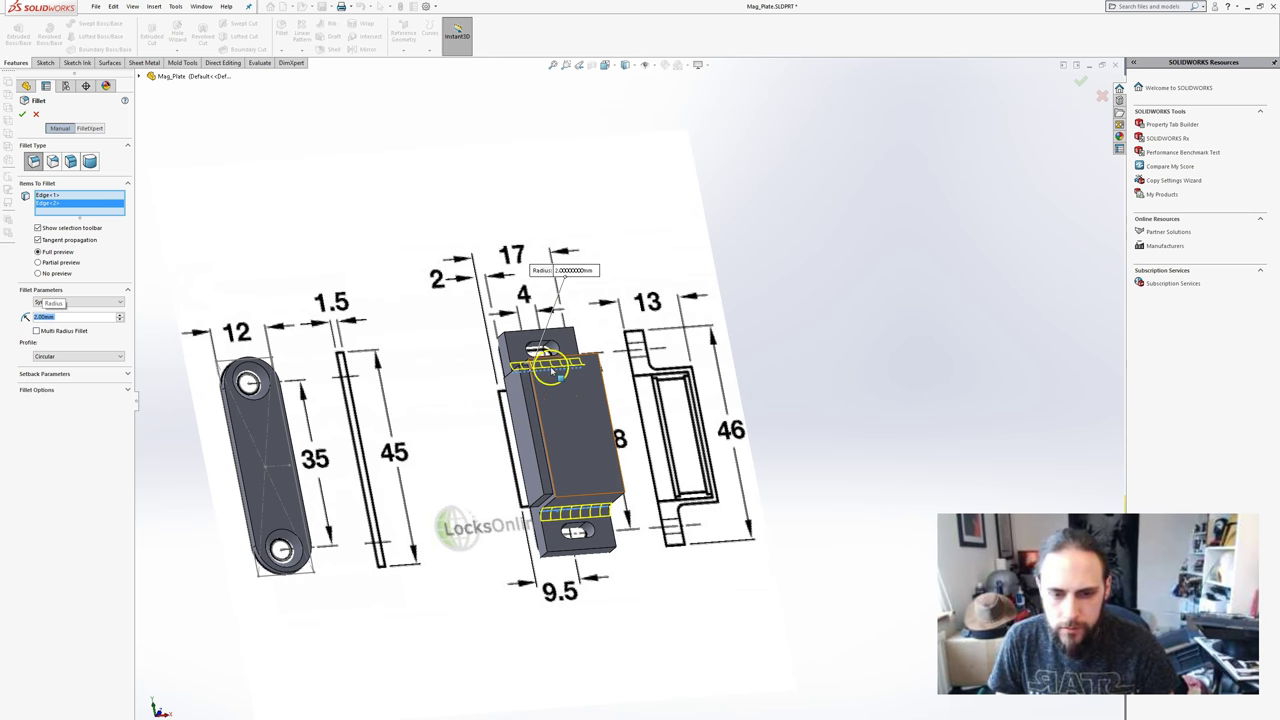
{"action": "type", "text": "1"}
{"action": "key", "text": "Return"}
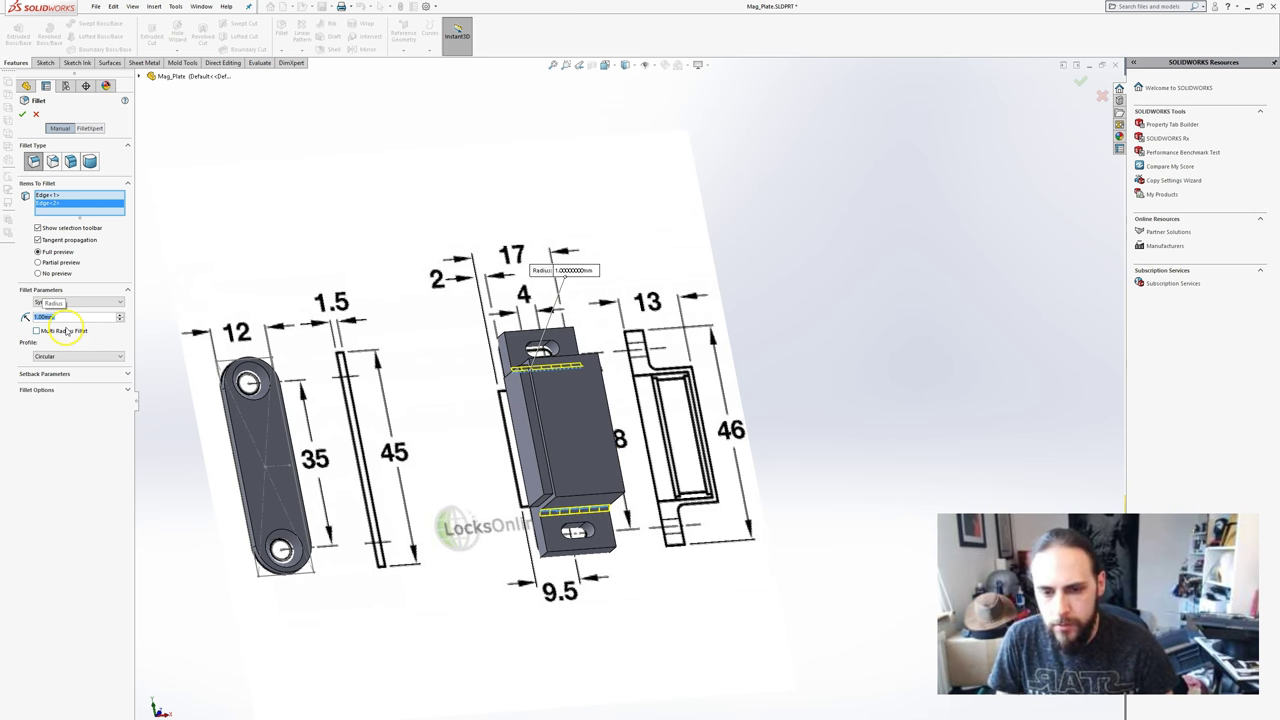
{"action": "type", "text": "1.5"}
{"action": "key", "text": "Return"}
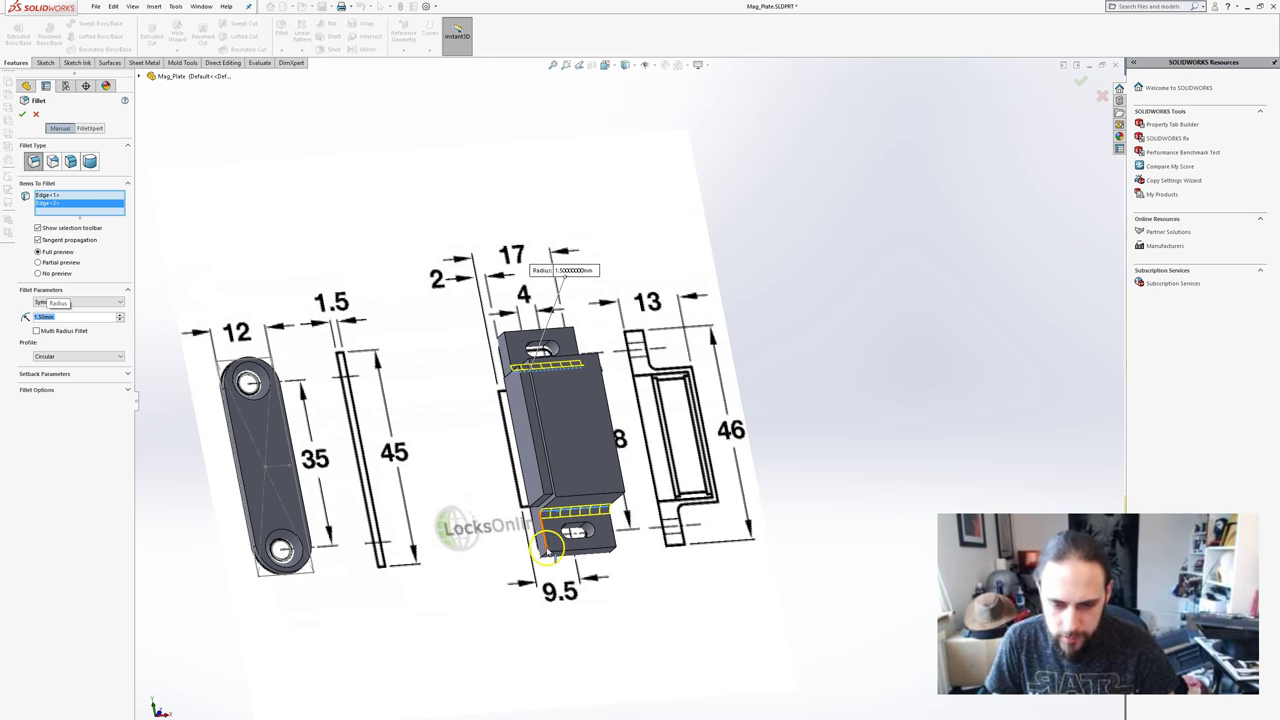
- Add four more tab edges to the fillet, checking the product page for reference
{"action": "left_click", "coordinate": [588, 565]}
{"action": "key", "text": "ctrl+1"}
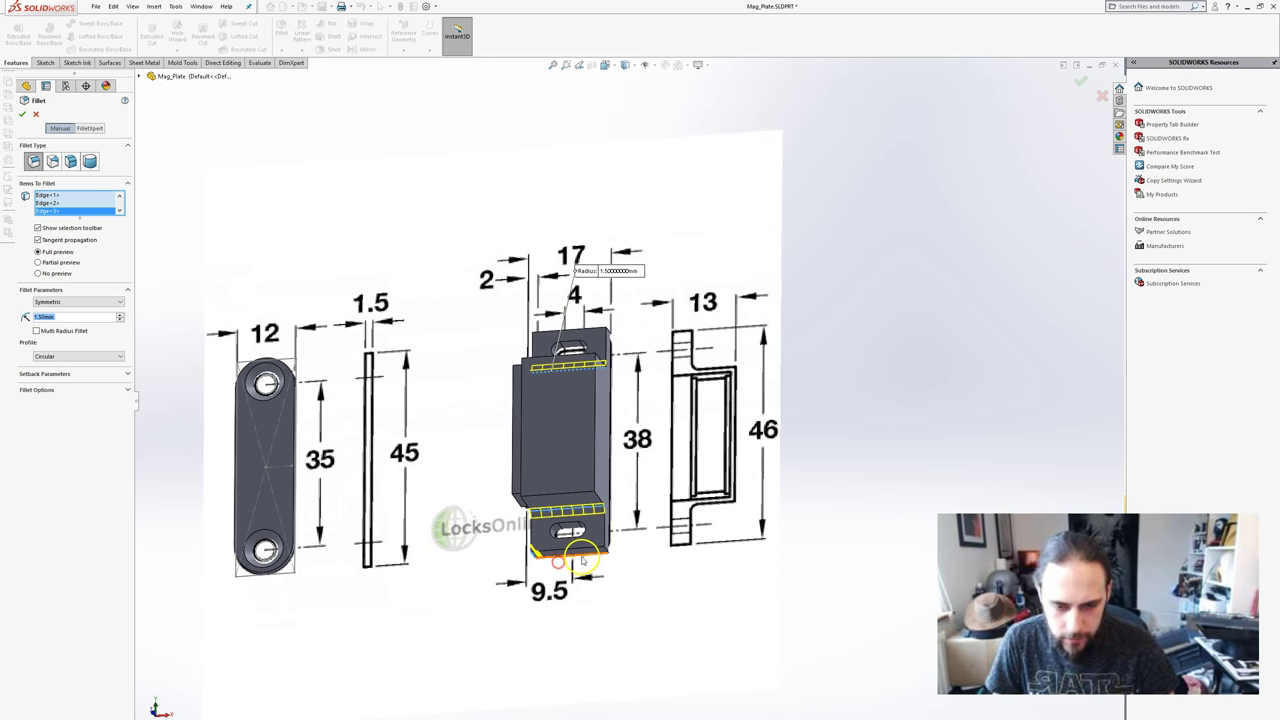
{"action": "left_click", "coordinate": [608, 553]}
{"action": "middle_click_drag", "start_coordinate": [608, 553], "coordinate": [540, 330]}
{"action": "left_click", "coordinate": [607, 337]}
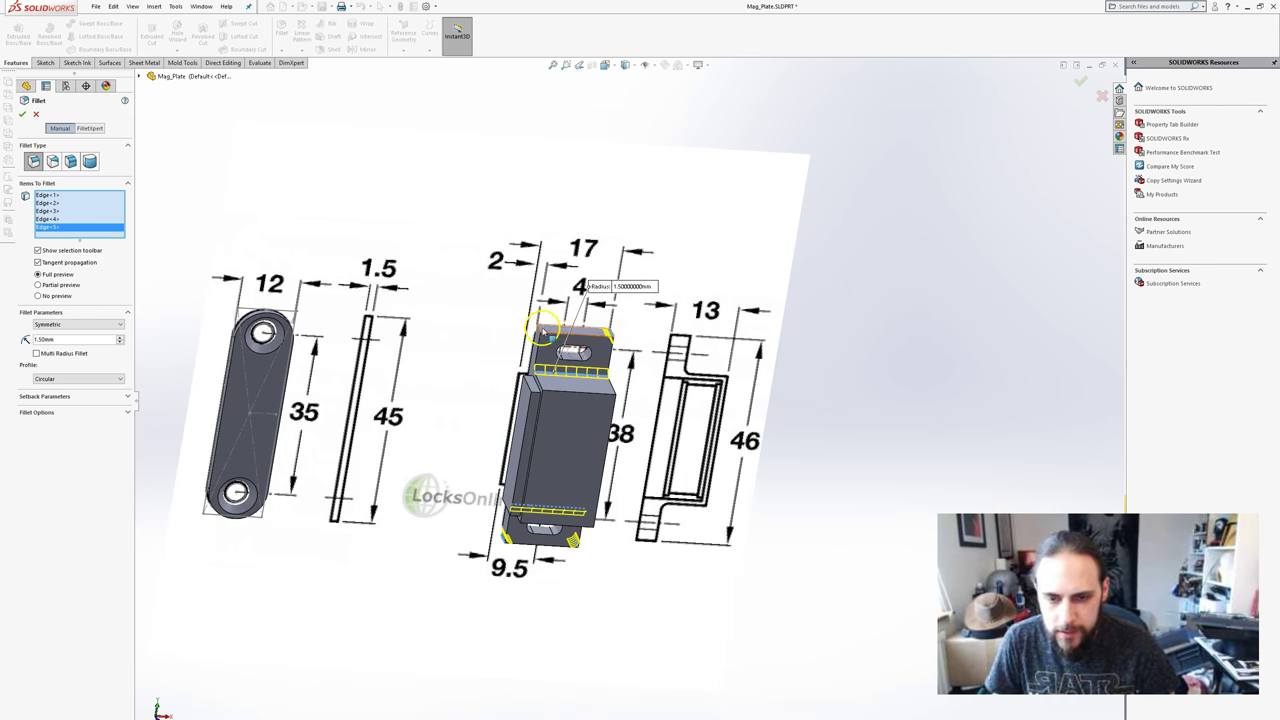
{"action": "left_click", "coordinate": [540, 330]}
{"action": "key", "text": "alt+Tab"}
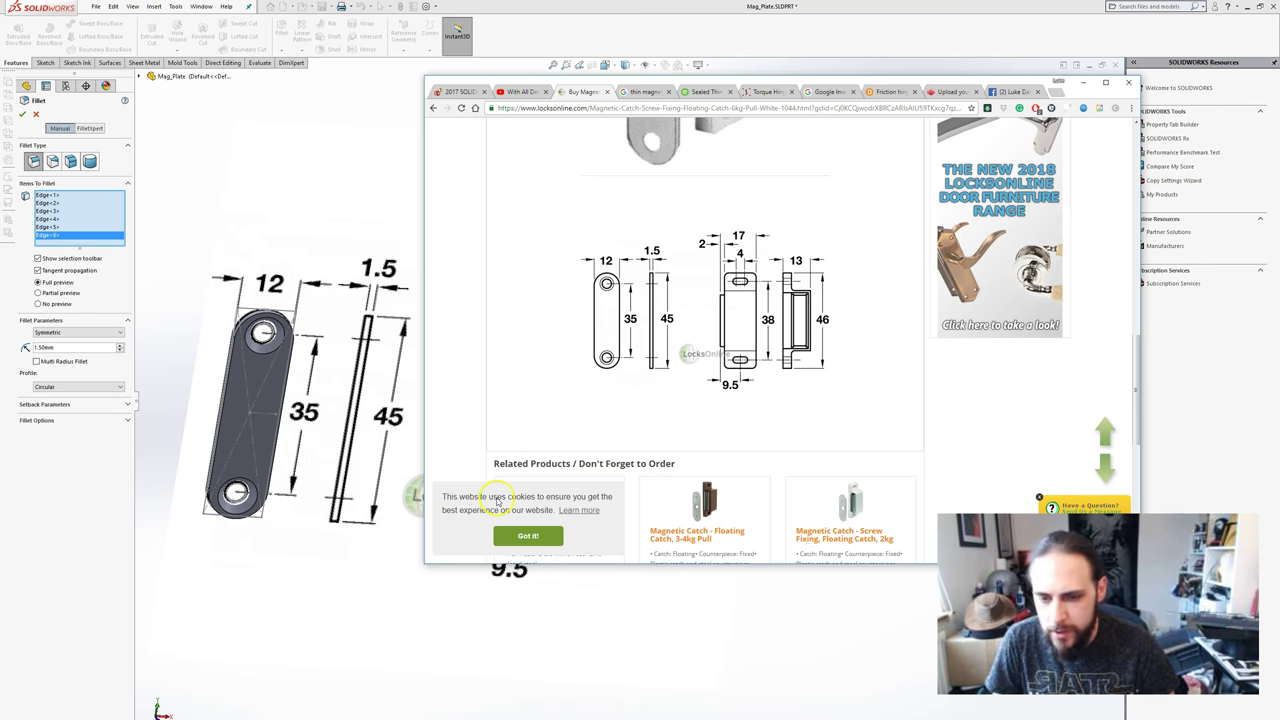
{"action": "scroll", "coordinate": [788, 234], "scroll_direction": "up", "scroll_amount": 4}
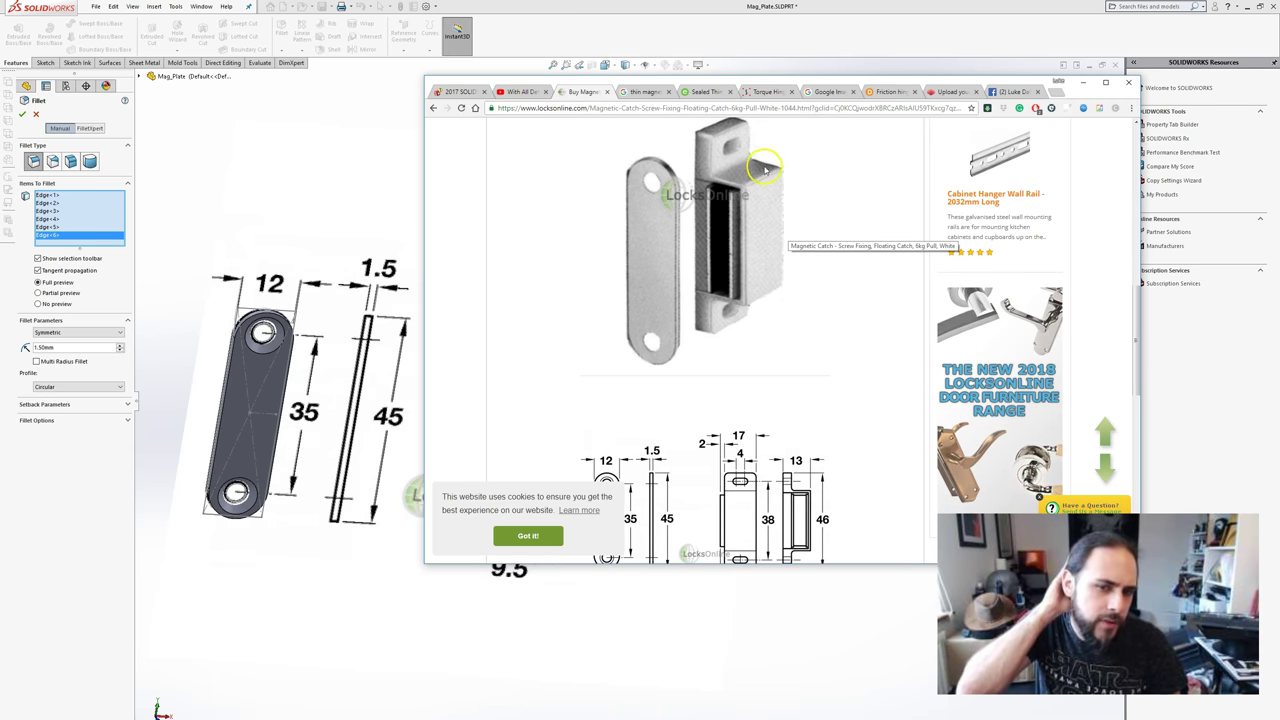
{"action": "left_click", "coordinate": [818, 27]}
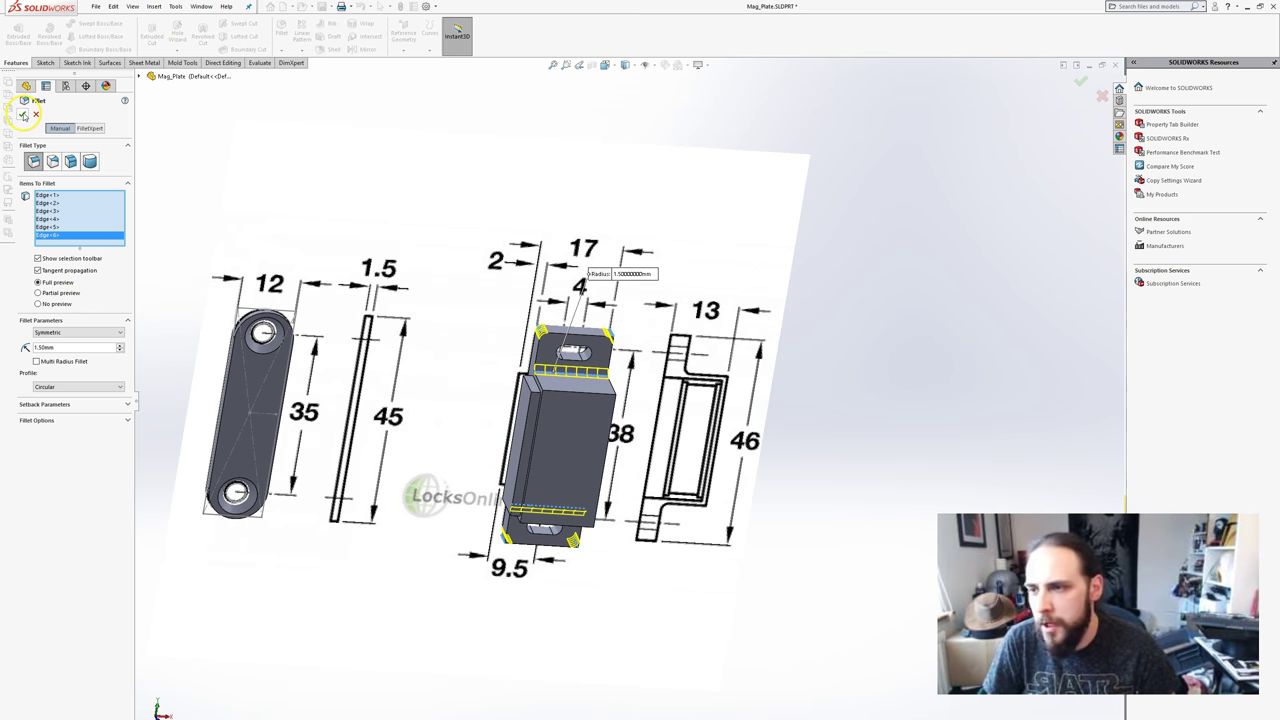
- Accept Fillet4, then create Fillet5 with a 0.5 mm radius on the two front edges
{"action": "left_click", "coordinate": [23, 114]}
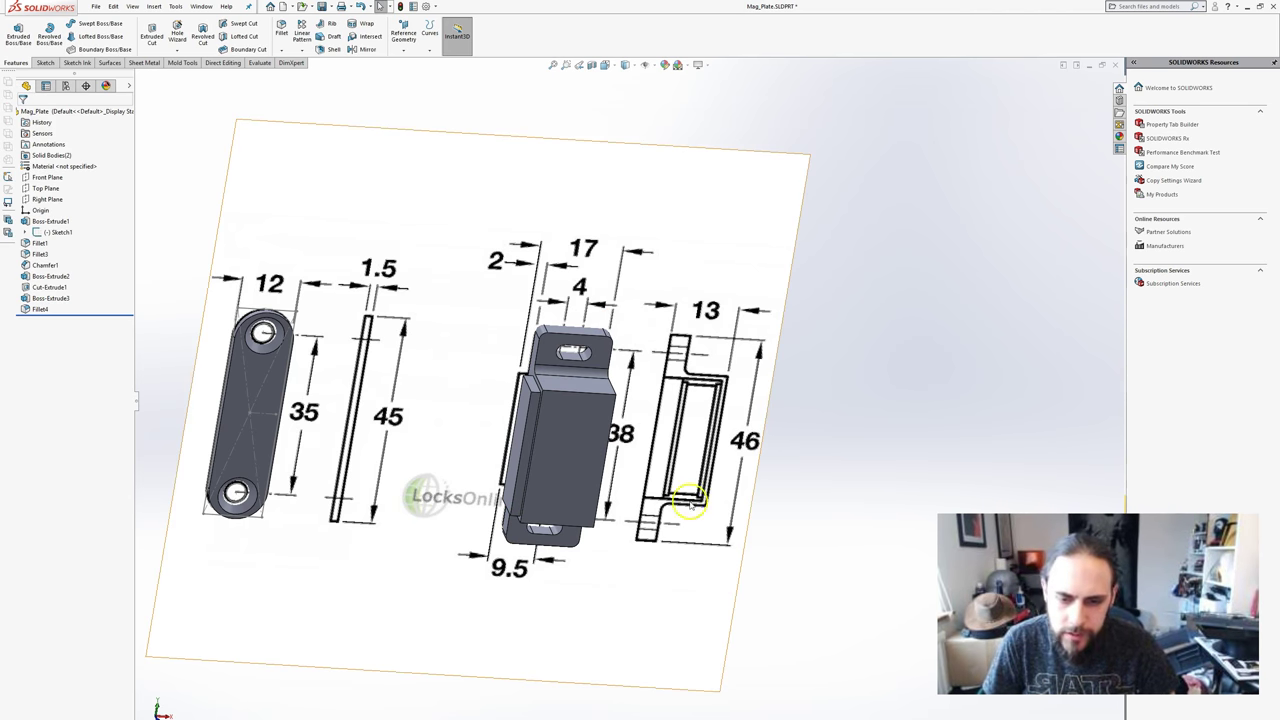
{"action": "left_click", "coordinate": [583, 405]}
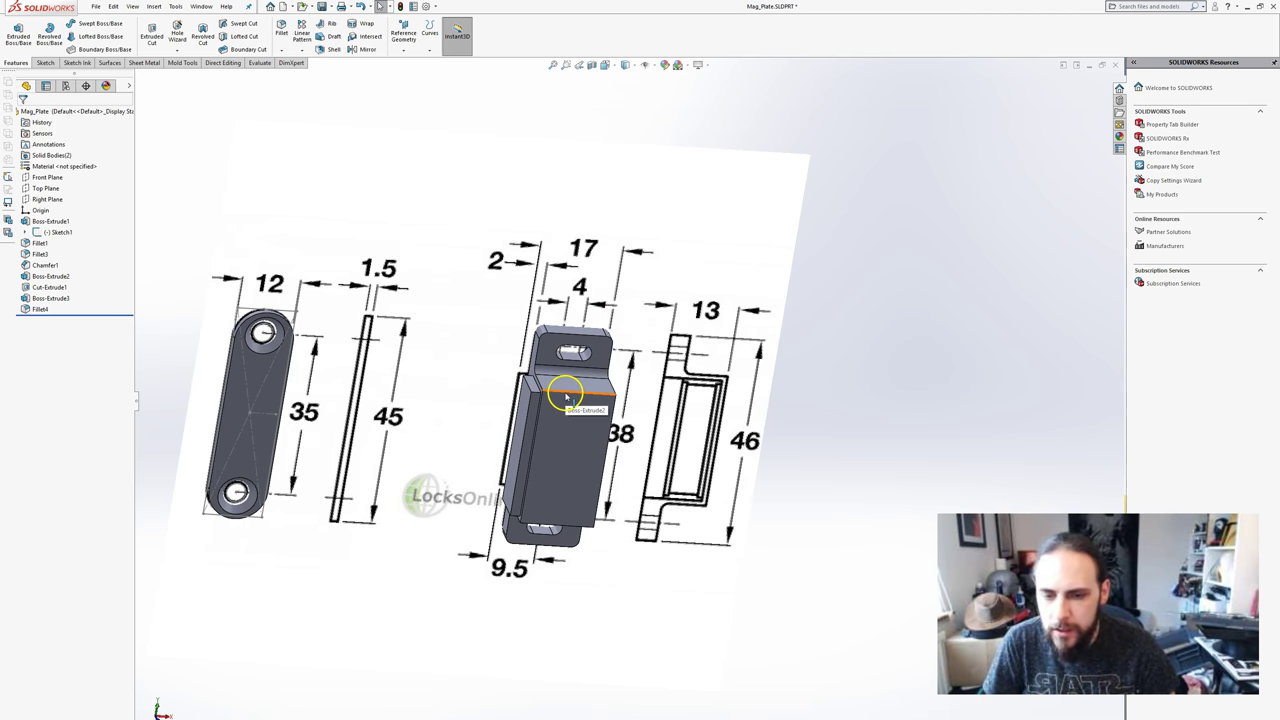
{"action": "left_click", "coordinate": [280, 32]}
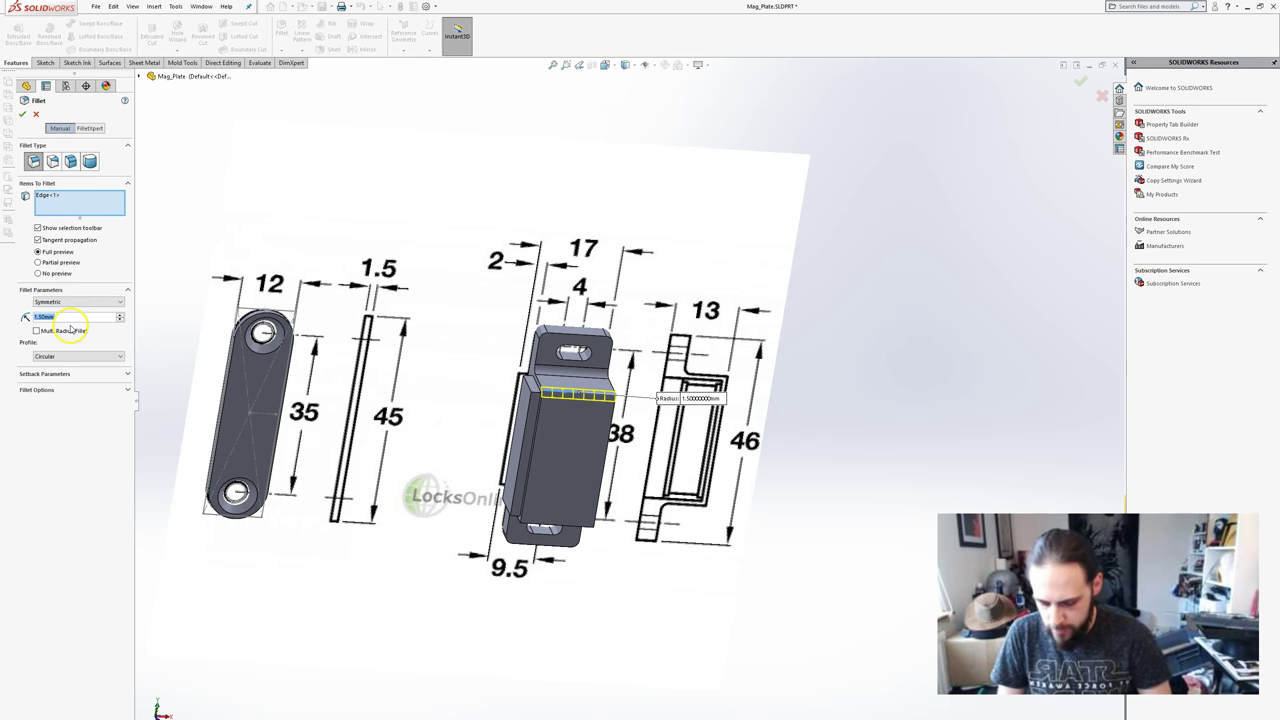
{"action": "type", "text": "0.5"}
{"action": "key", "text": "Return"}
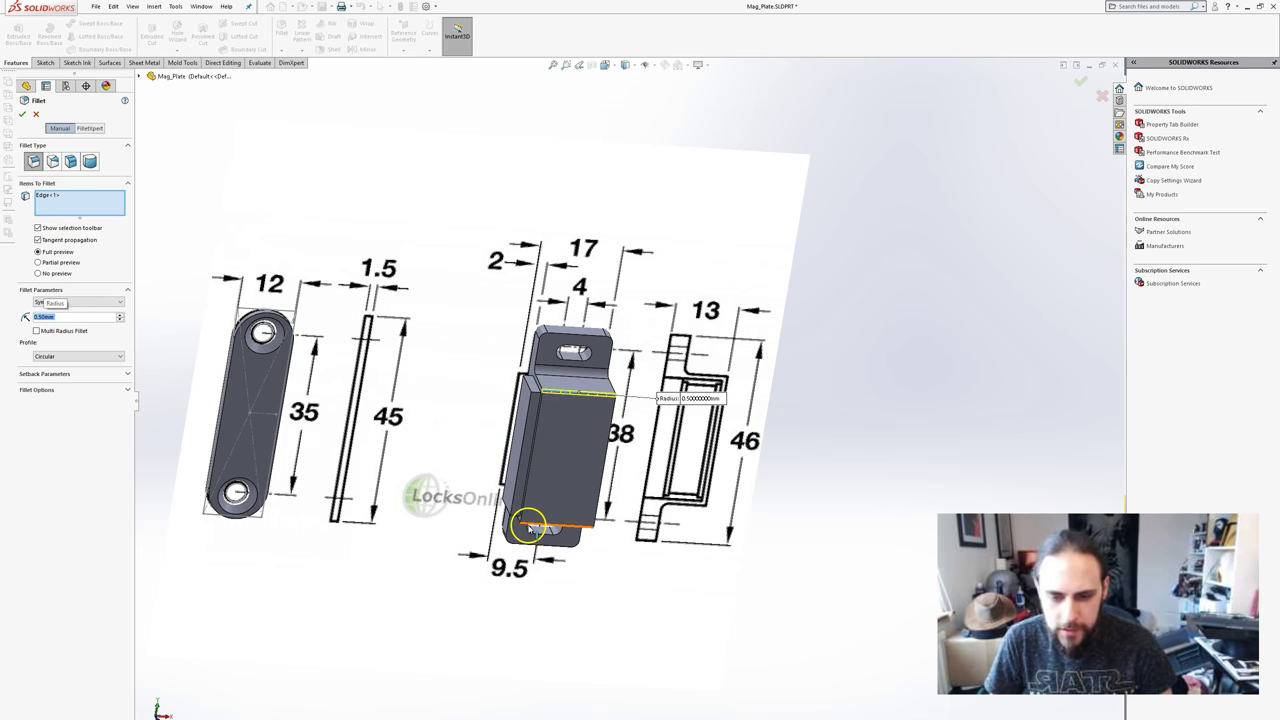
{"action": "left_click", "coordinate": [531, 527]}
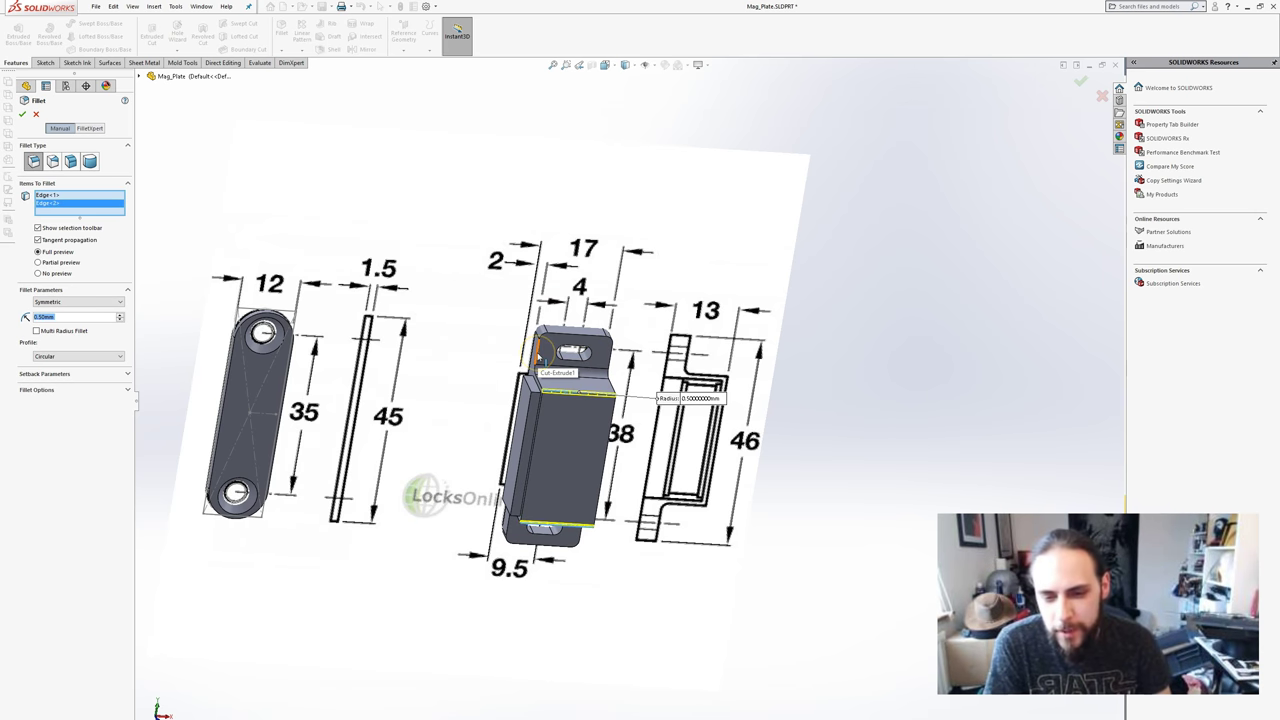
{"action": "left_click", "coordinate": [22, 115]}
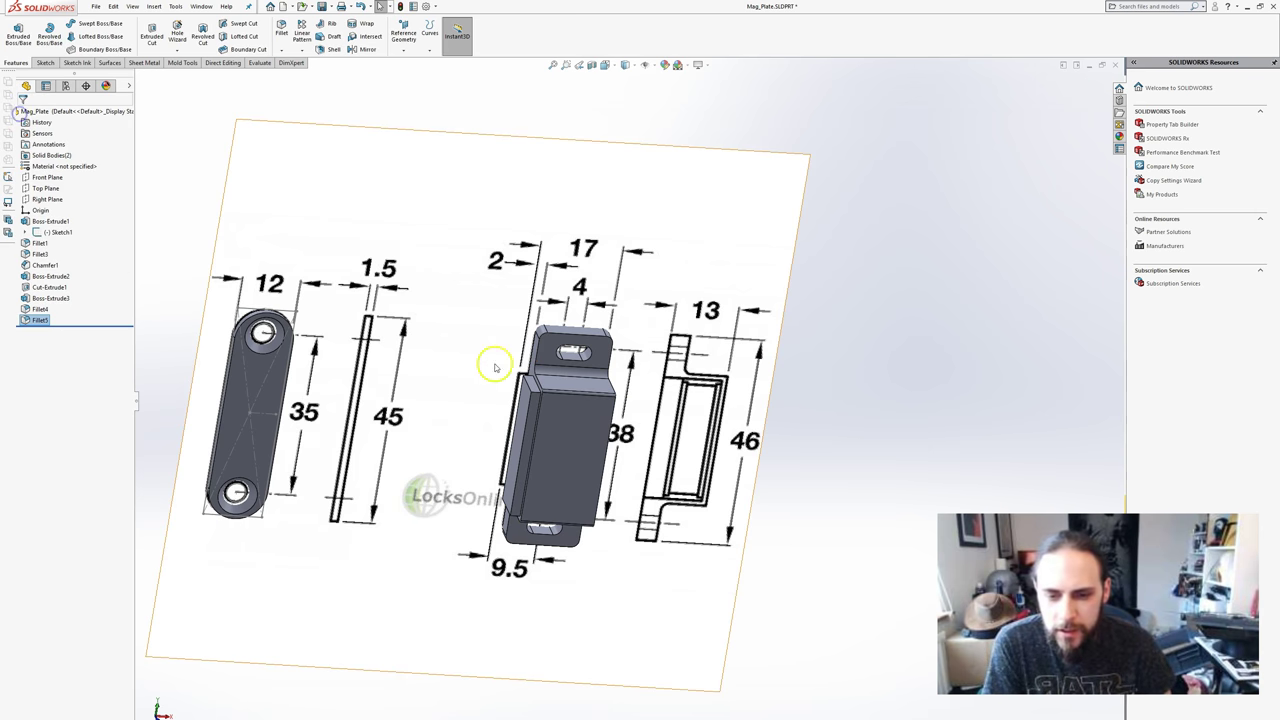
- Reopen Fillet5 for editing, adding a side edge and then removing Edge<4>
{"action": "right_click", "coordinate": [38, 320]}
{"action": "left_click", "coordinate": [47, 292]}
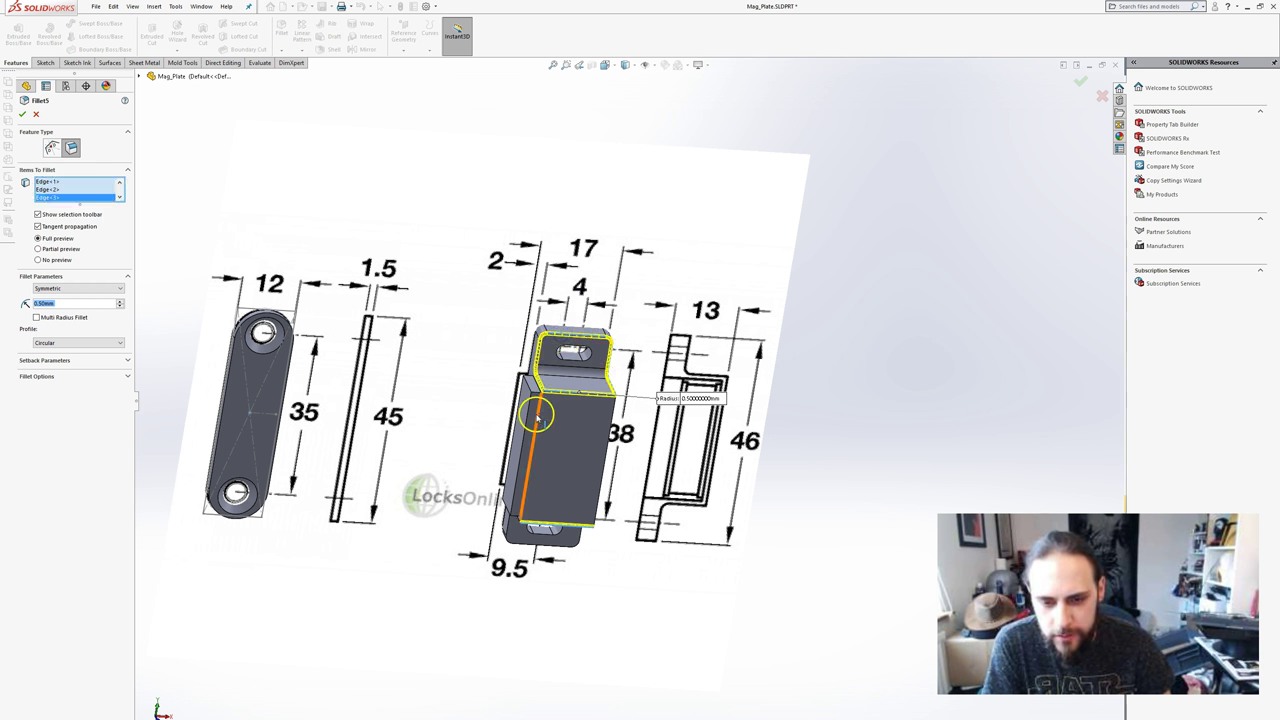
{"action": "scroll", "coordinate": [575, 396], "scroll_direction": "down", "scroll_amount": 3}
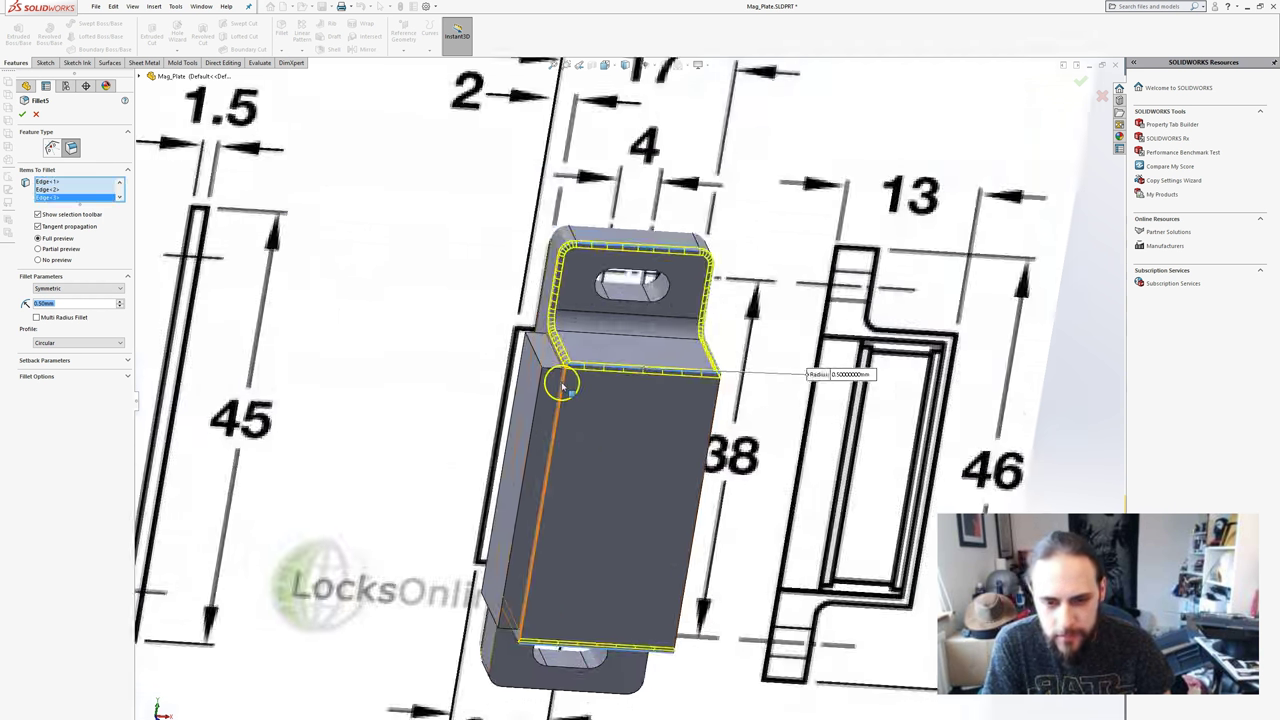
{"action": "left_click", "coordinate": [563, 386]}
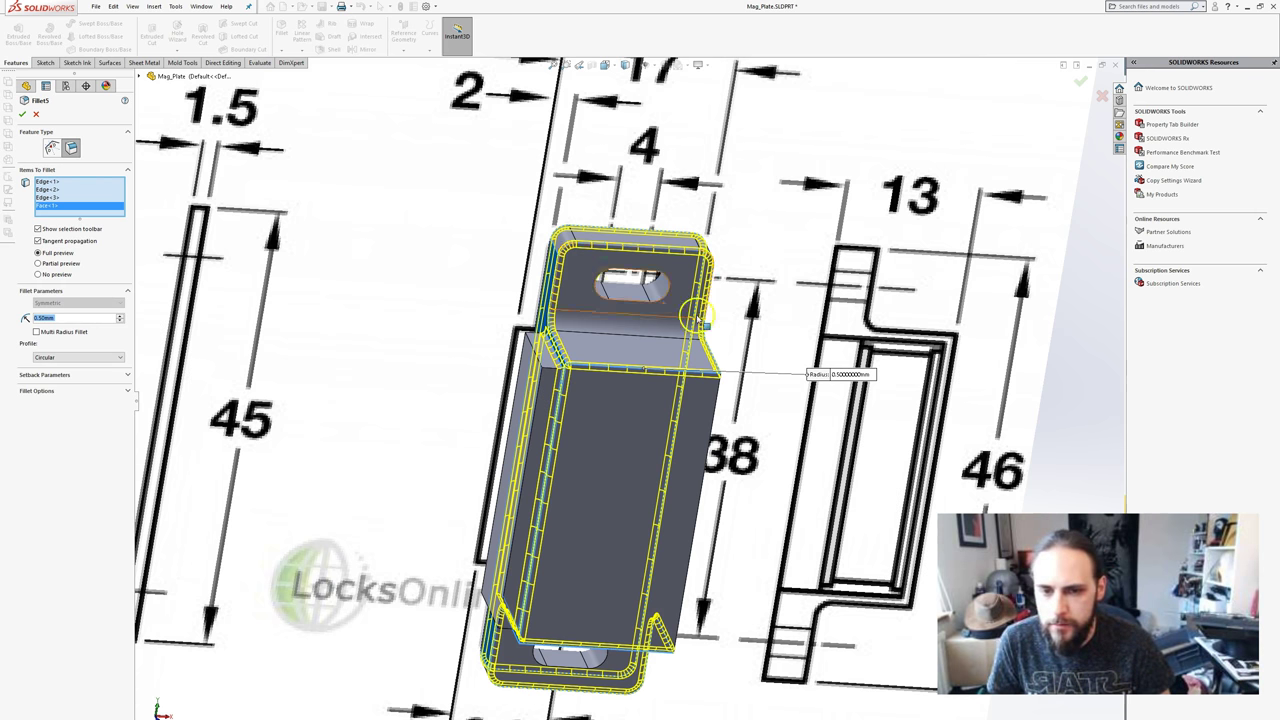
{"action": "left_click", "coordinate": [53, 205]}
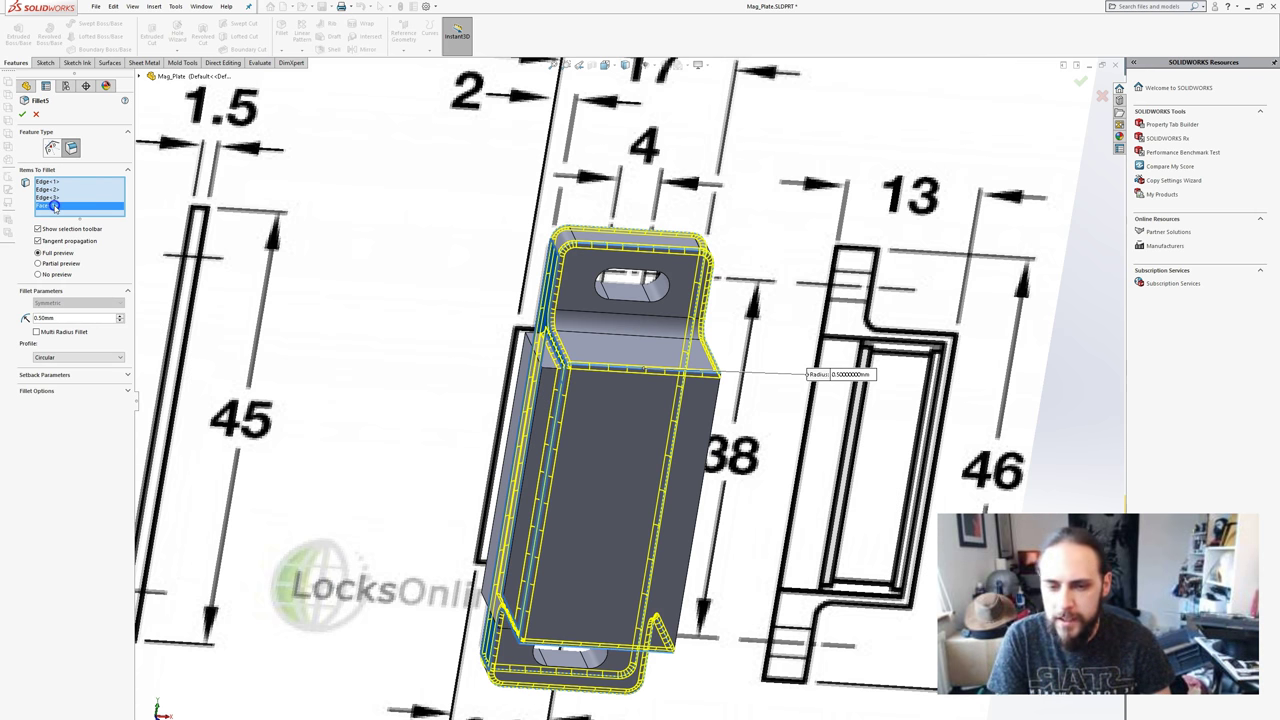
{"action": "key", "text": "Delete"}
- Add the body's right, bottom and lower-left outline edges to Fillet5
{"action": "mouse_move", "coordinate": [543, 366]}
{"action": "middle_mouse_down"}
{"action": "mouse_move", "coordinate": [531, 443]}
{"action": "mouse_move", "coordinate": [600, 380]}
{"action": "mouse_move", "coordinate": [617, 395]}
{"action": "mouse_move", "coordinate": [546, 378]}
{"action": "middle_mouse_up"}
{"action": "left_click", "coordinate": [718, 432]}
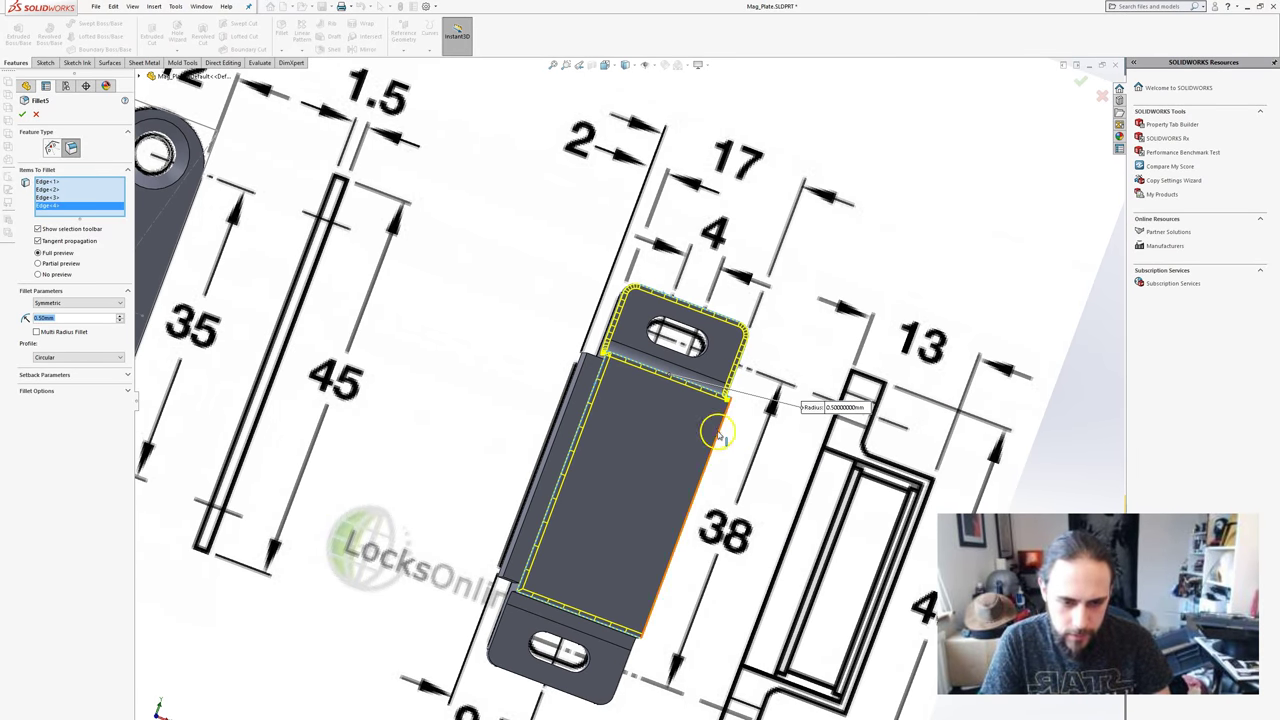
{"action": "left_click", "coordinate": [580, 590]}
{"action": "middle_click_drag", "start_coordinate": [580, 590], "coordinate": [551, 597]}
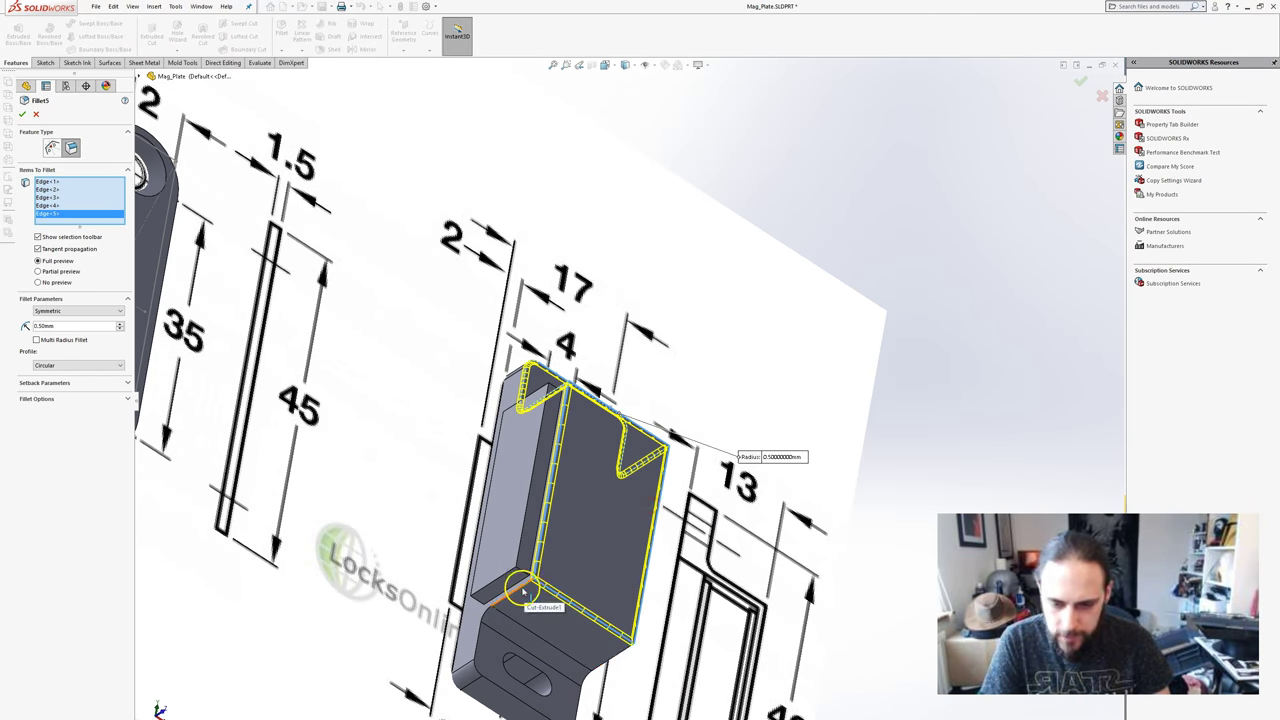
{"action": "left_click", "coordinate": [492, 600]}
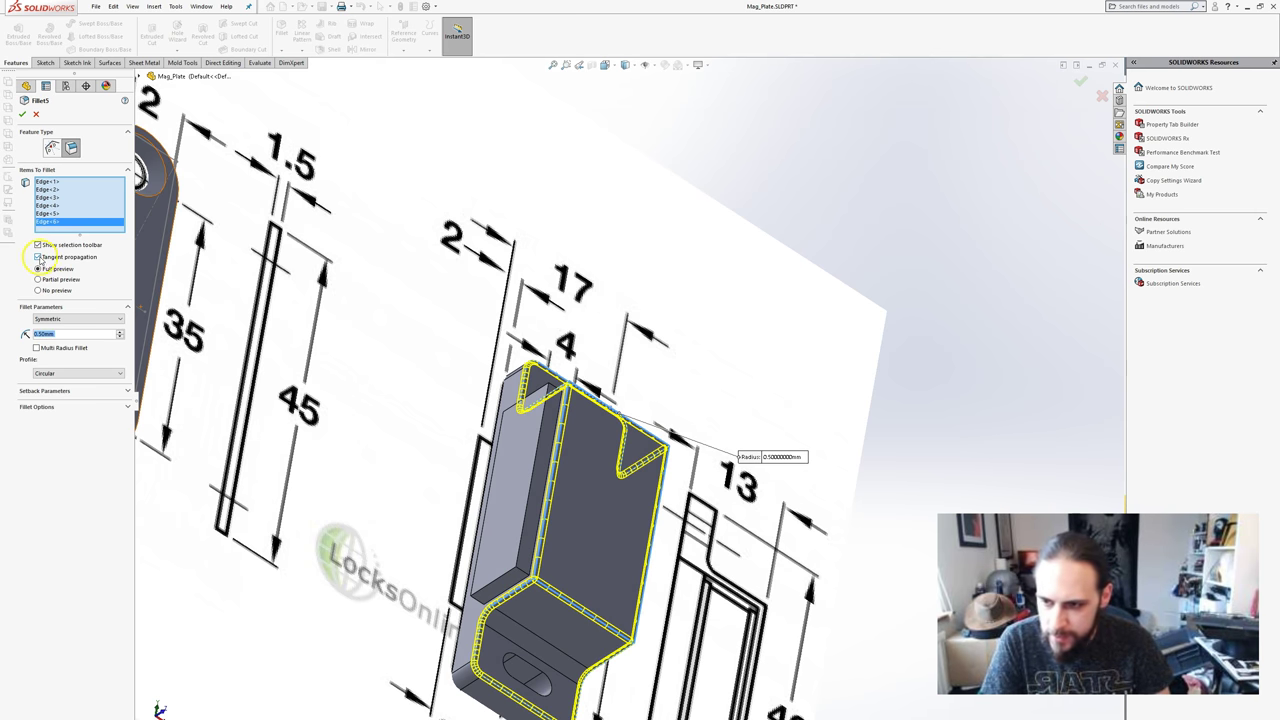
{"action": "scroll", "coordinate": [517, 580], "scroll_direction": "down", "scroll_amount": 6}
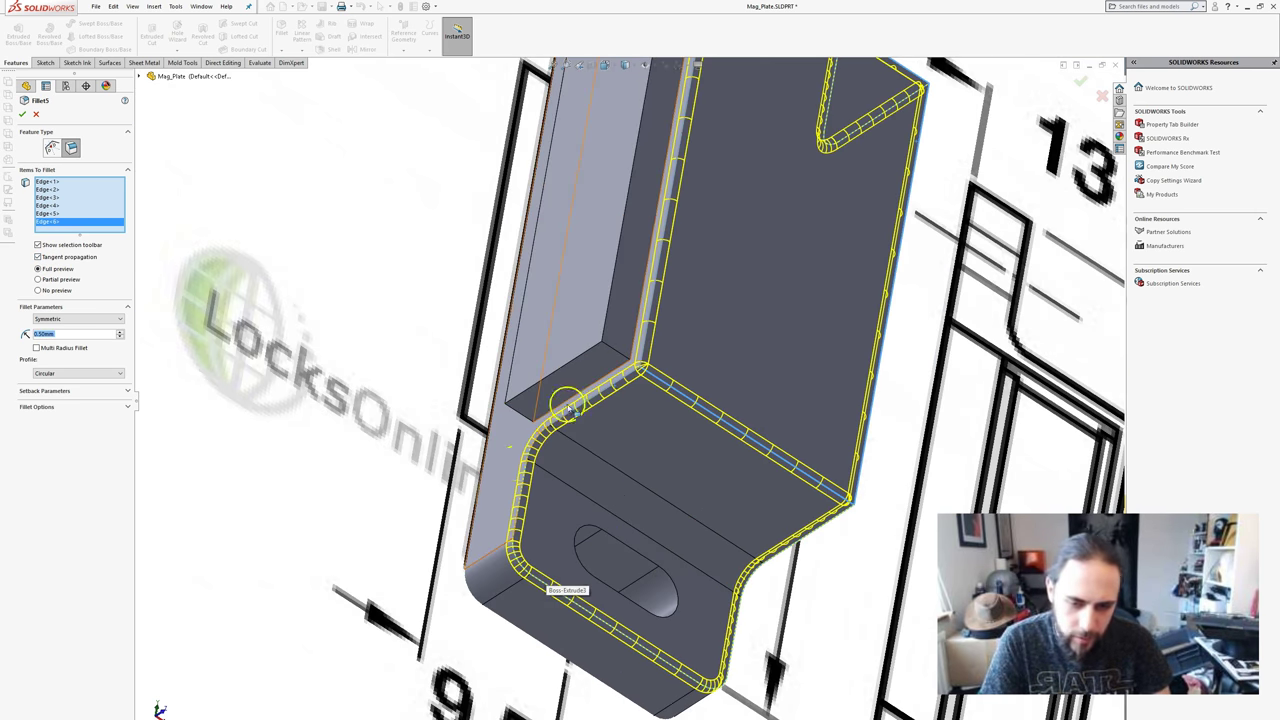
{"action": "middle_click_drag", "start_coordinate": [734, 486], "coordinate": [616, 440]}
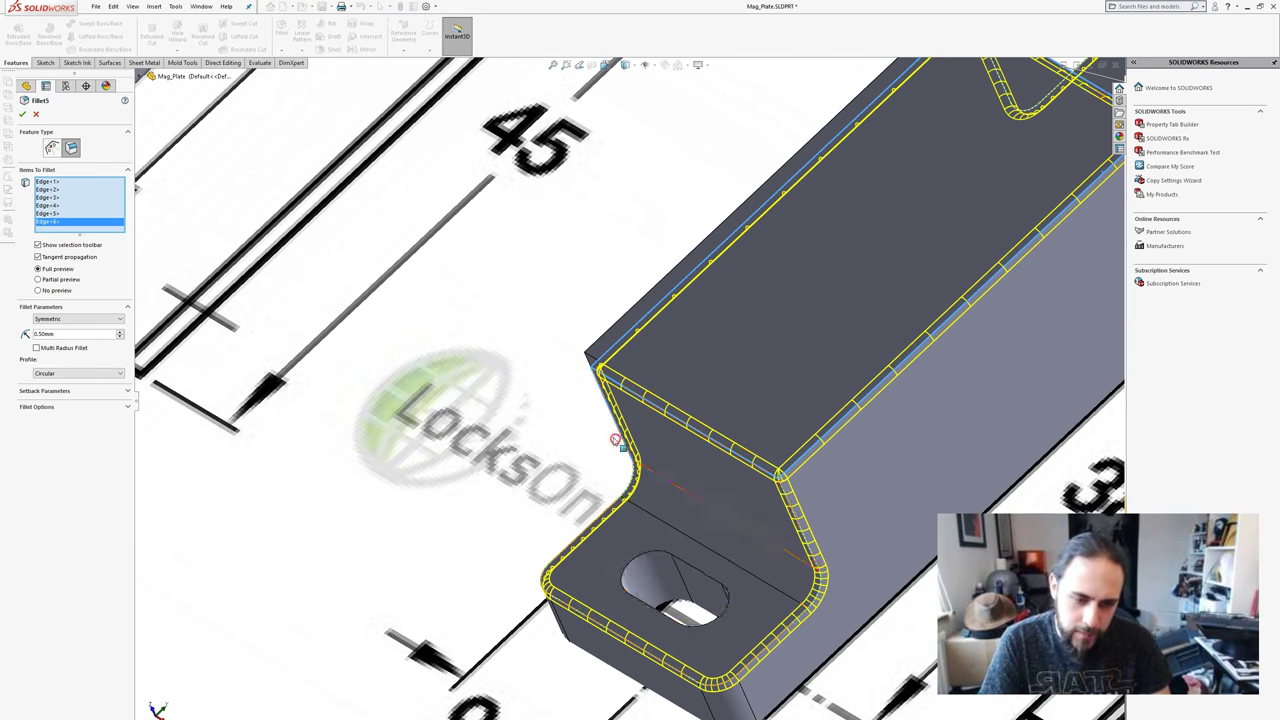
{"action": "scroll", "coordinate": [752, 470], "scroll_direction": "down", "scroll_amount": 3}
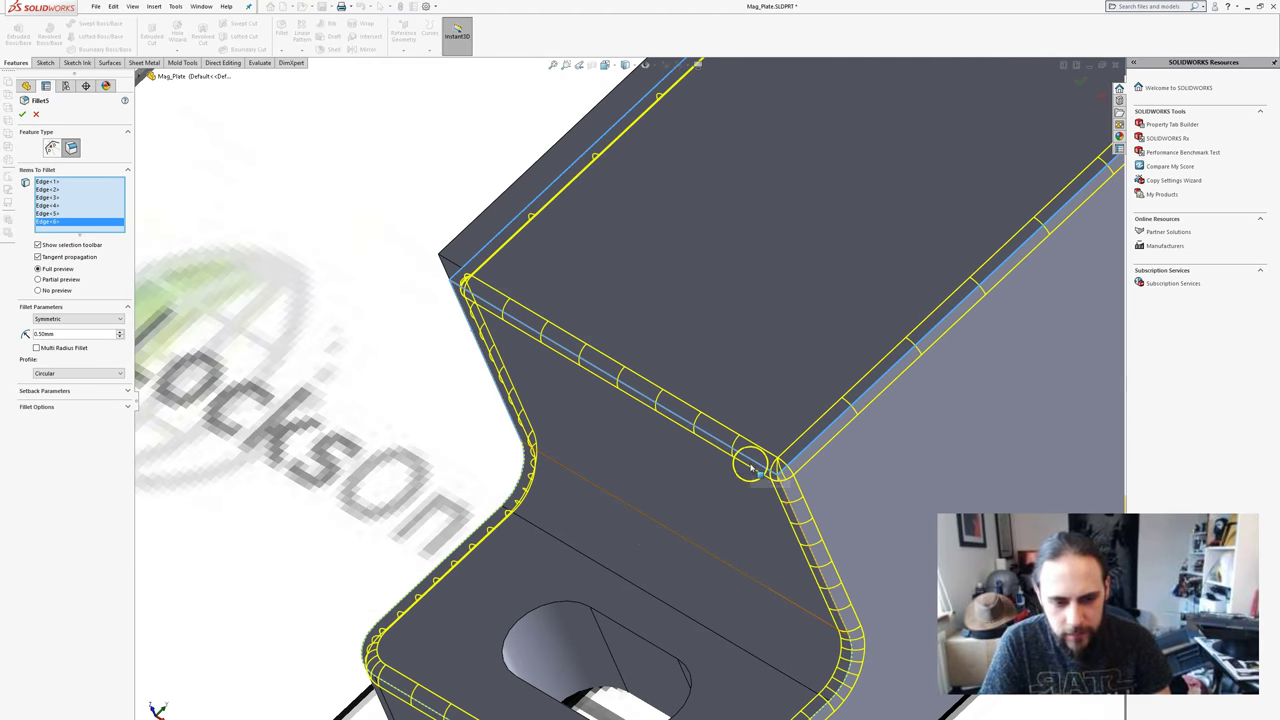
{"action": "scroll", "coordinate": [740, 450], "scroll_direction": "up", "scroll_amount": 5}
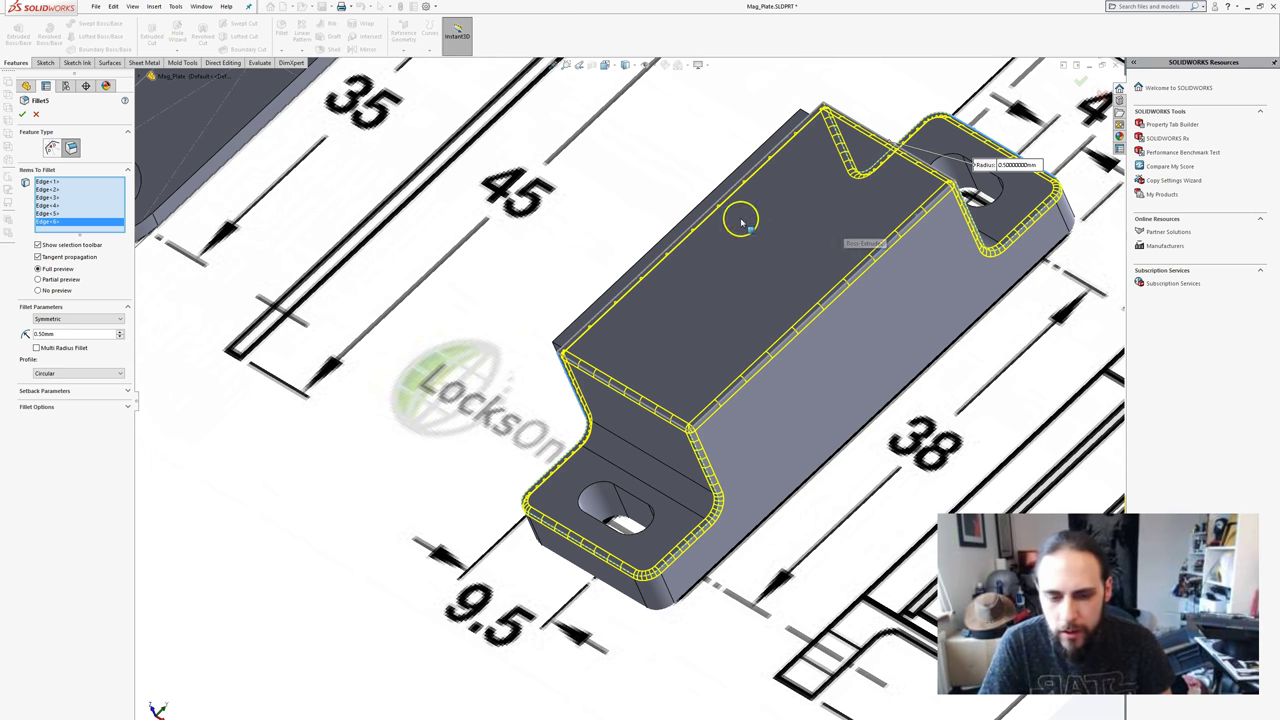
{"action": "left_click", "coordinate": [20, 114]}
{"action": "scroll", "coordinate": [443, 229], "scroll_direction": "down", "scroll_amount": 5}
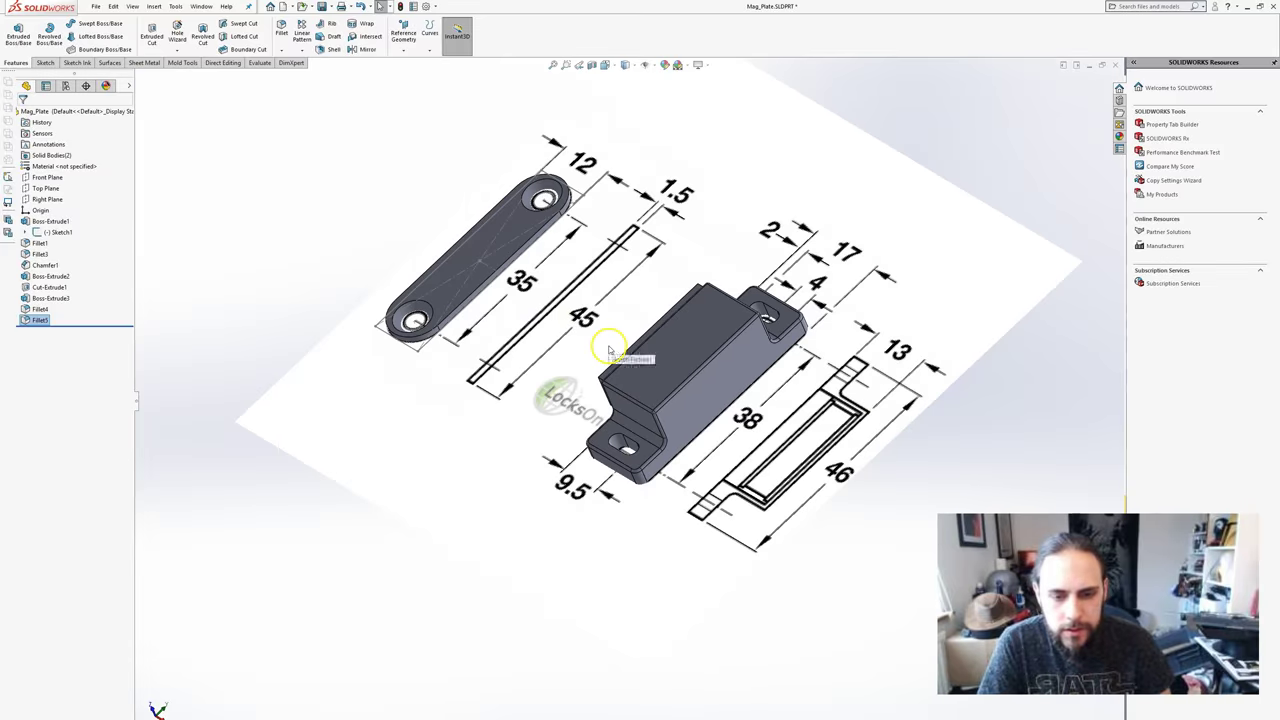
{"action": "middle_click_drag", "start_coordinate": [614, 337], "coordinate": [766, 432]}
{"action": "middle_click_drag", "start_coordinate": [881, 321], "coordinate": [866, 358]}
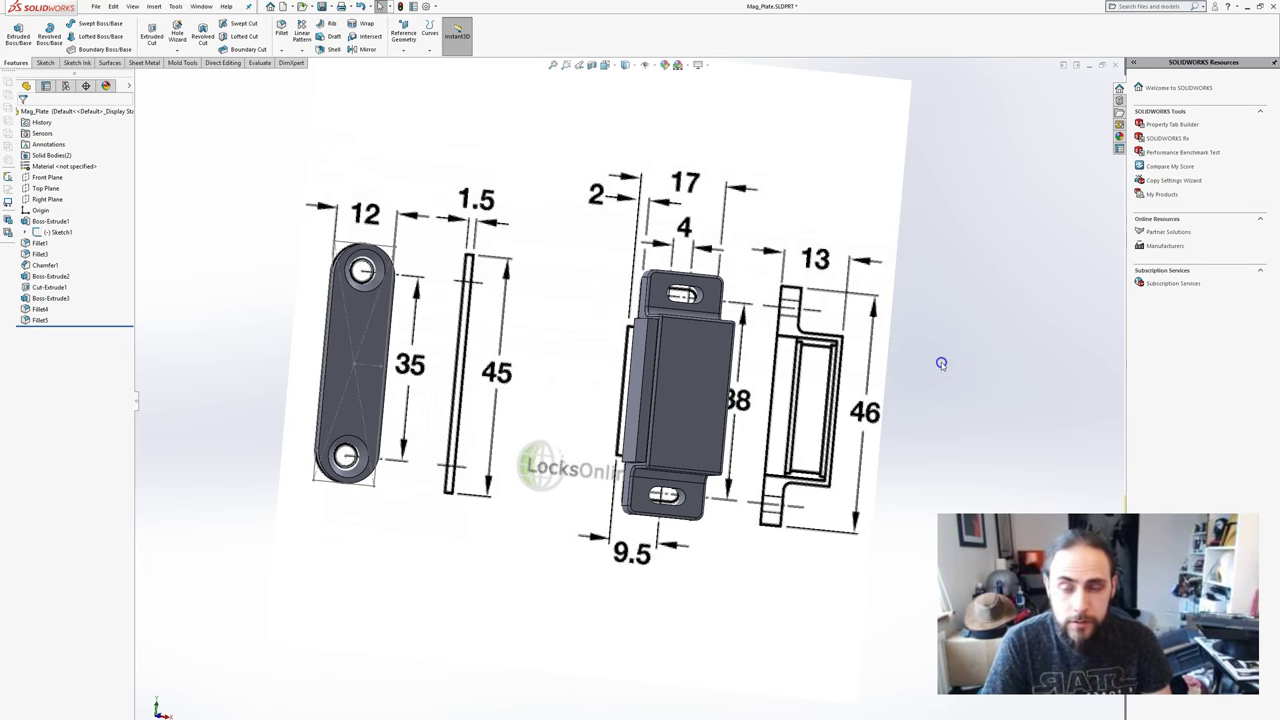